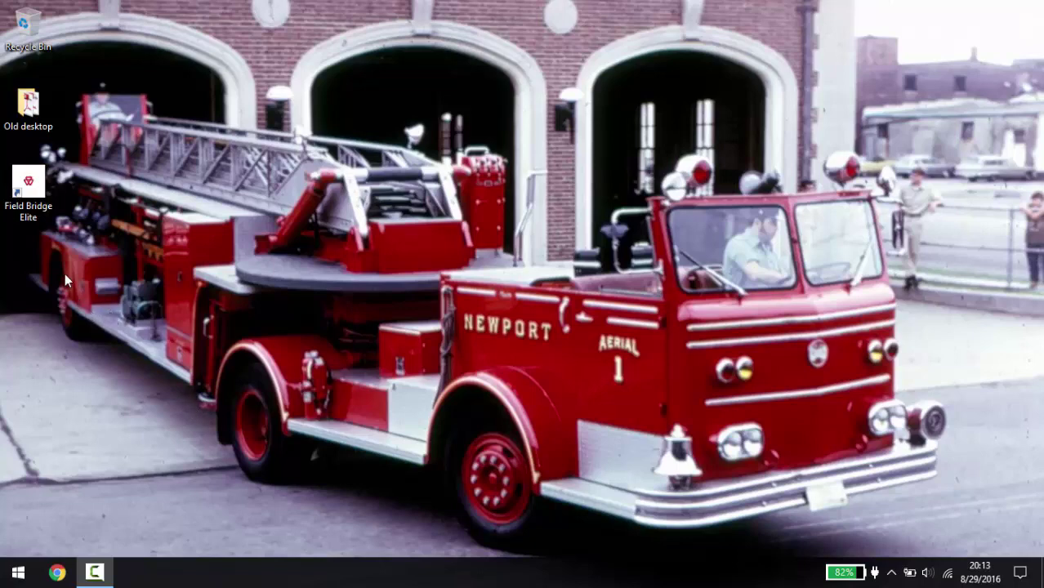
# - Launch Field Bridge Elite from its desktop shortcut to load the Elite Field dashboard
pyautogui.click(34, 196)
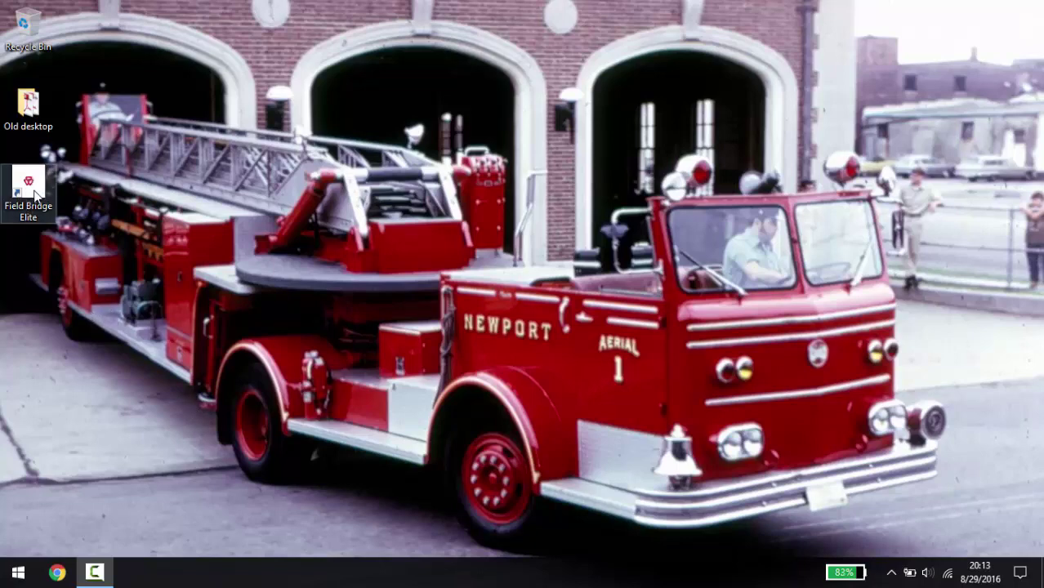
pyautogui.doubleClick(35, 196)
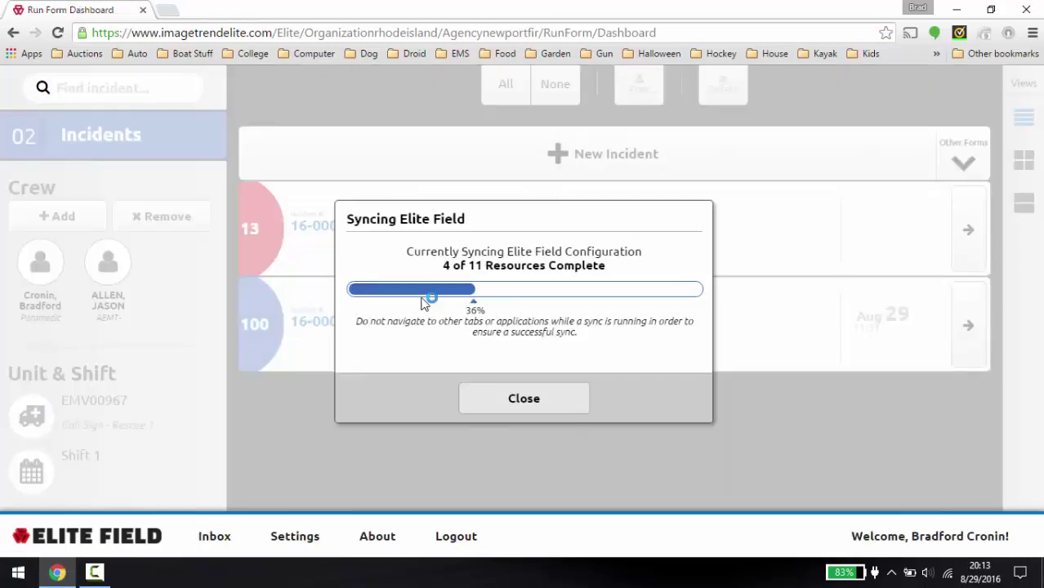
# - Dismiss the sync dialog so incidents 16-0002 and 16-0001 are listed
pyautogui.click(519, 399)
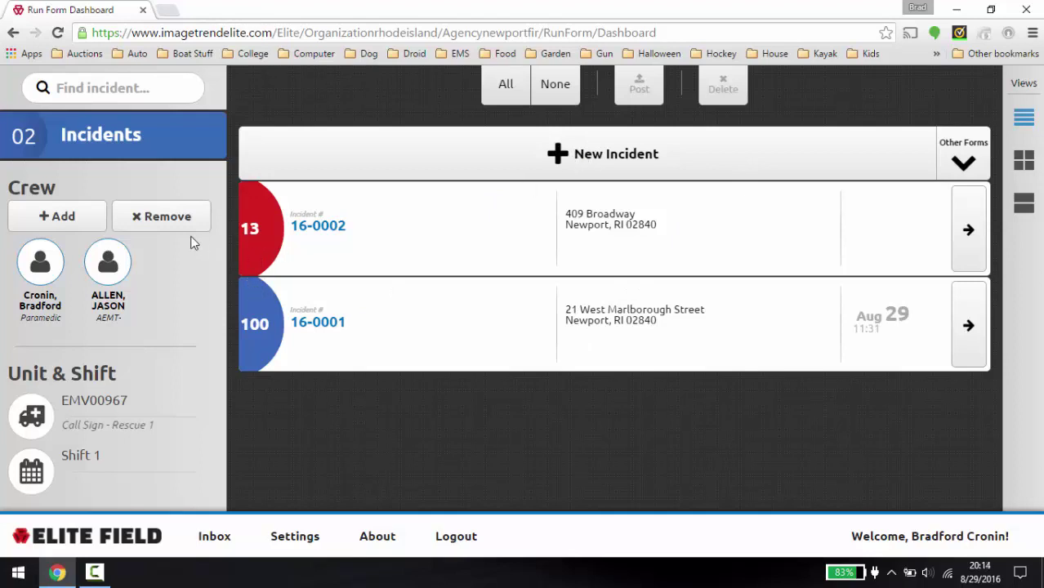
# - Remove the existing AEMT and paramedic crew members
pyautogui.click(168, 217)
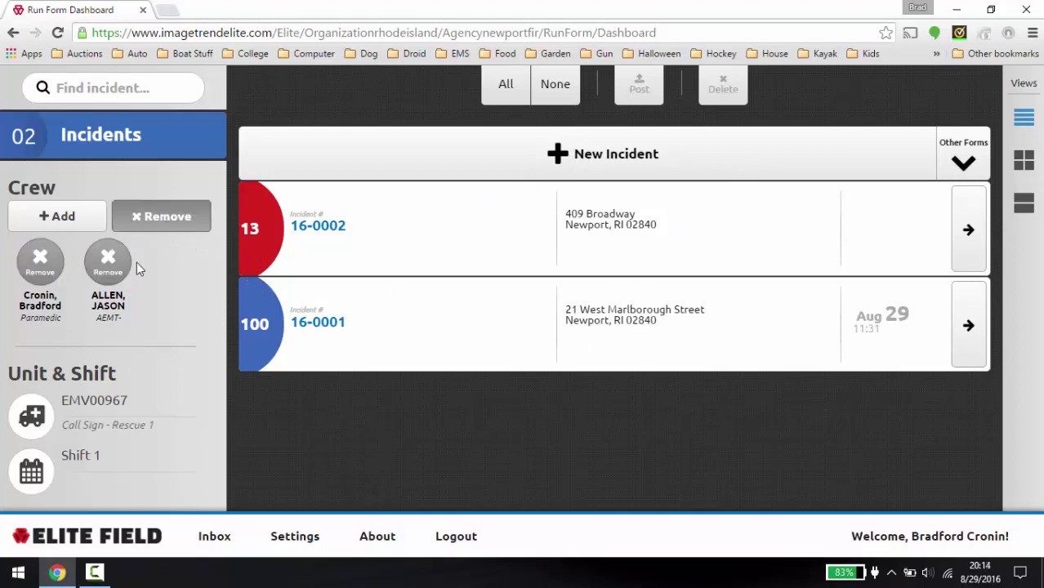
pyautogui.click(107, 260)
pyautogui.click(40, 260)
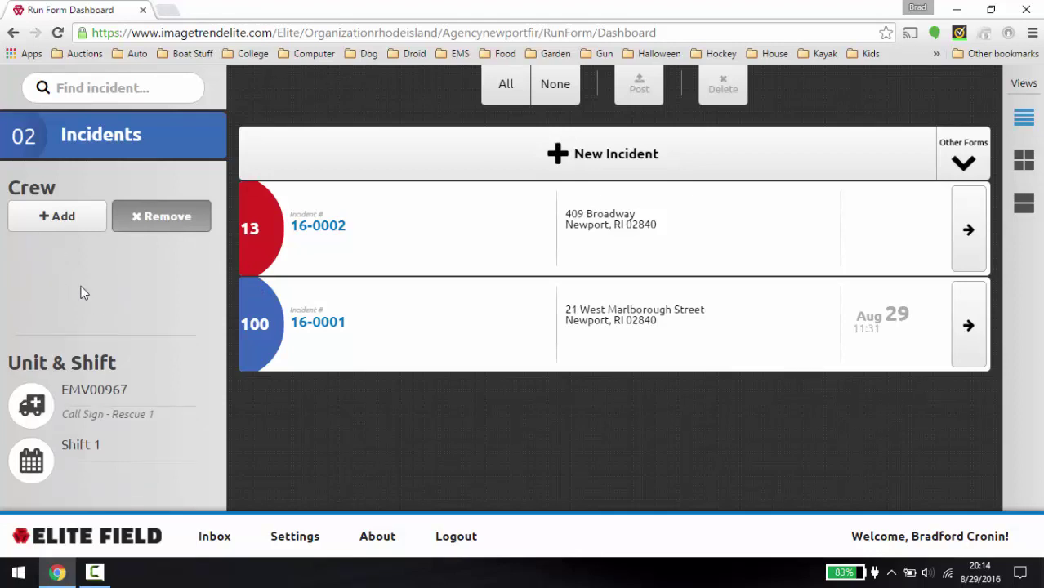
# - Add the logged-in user as a crew member at Paramedic level
pyautogui.click(69, 234)
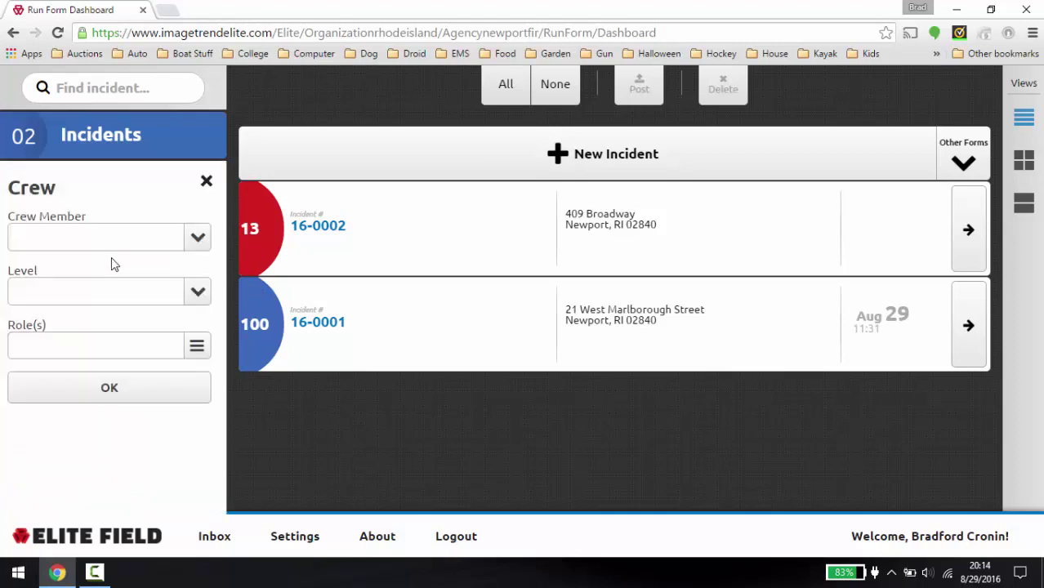
pyautogui.click(197, 236)
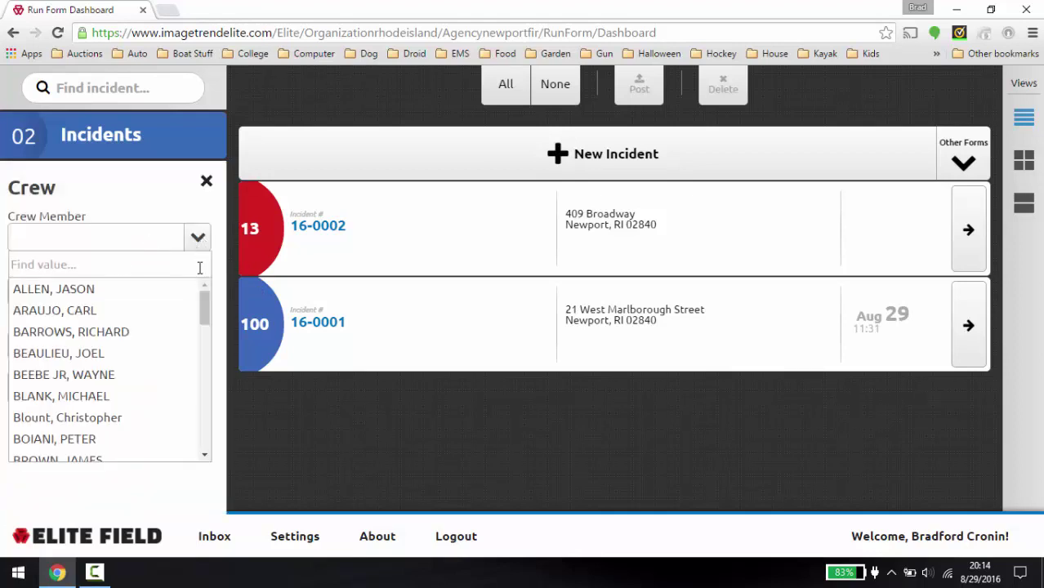
pyautogui.click(205, 376)
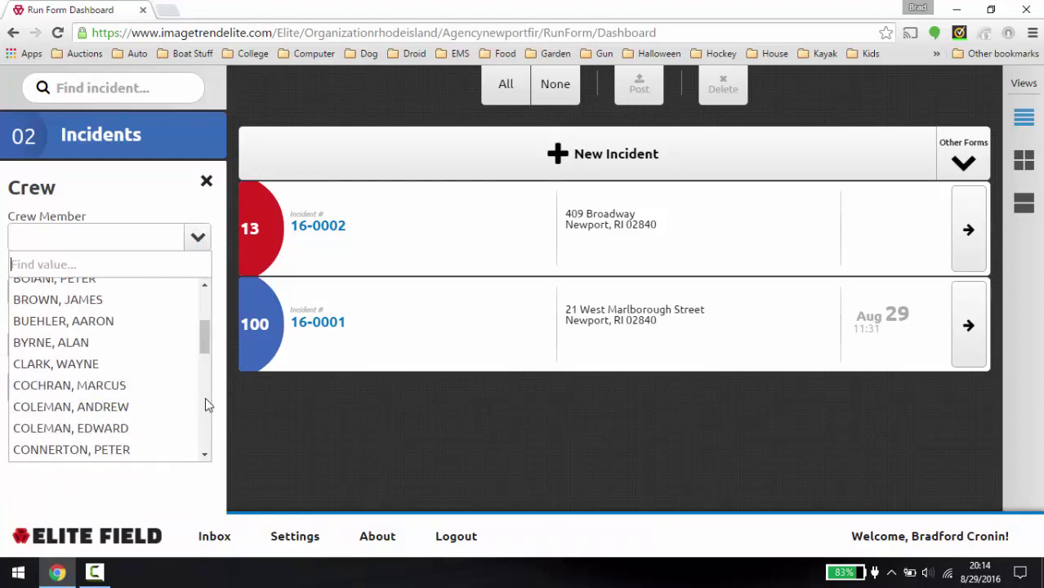
pyautogui.click(205, 397)
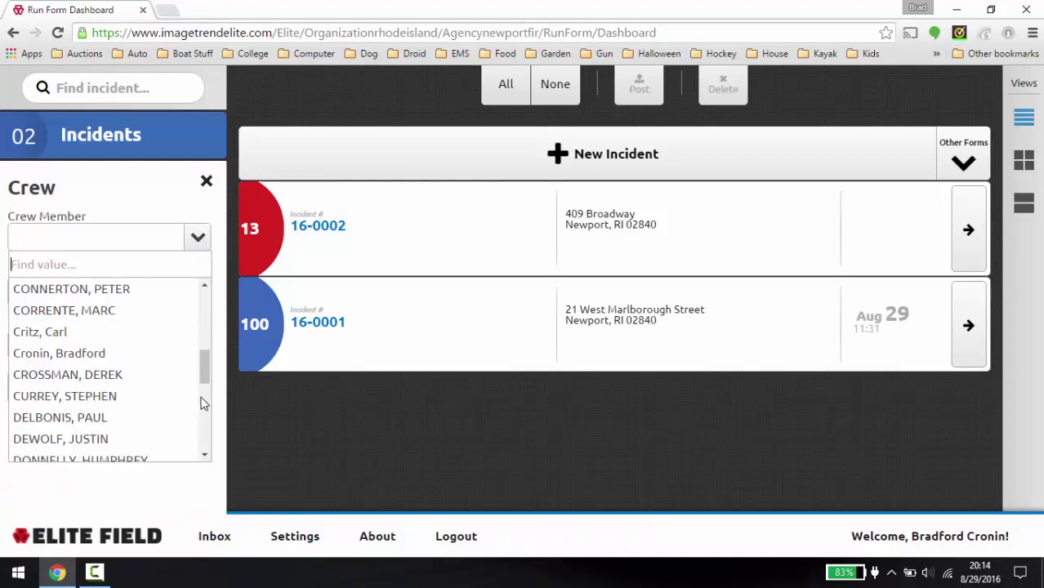
pyautogui.click(131, 355)
pyautogui.click(197, 292)
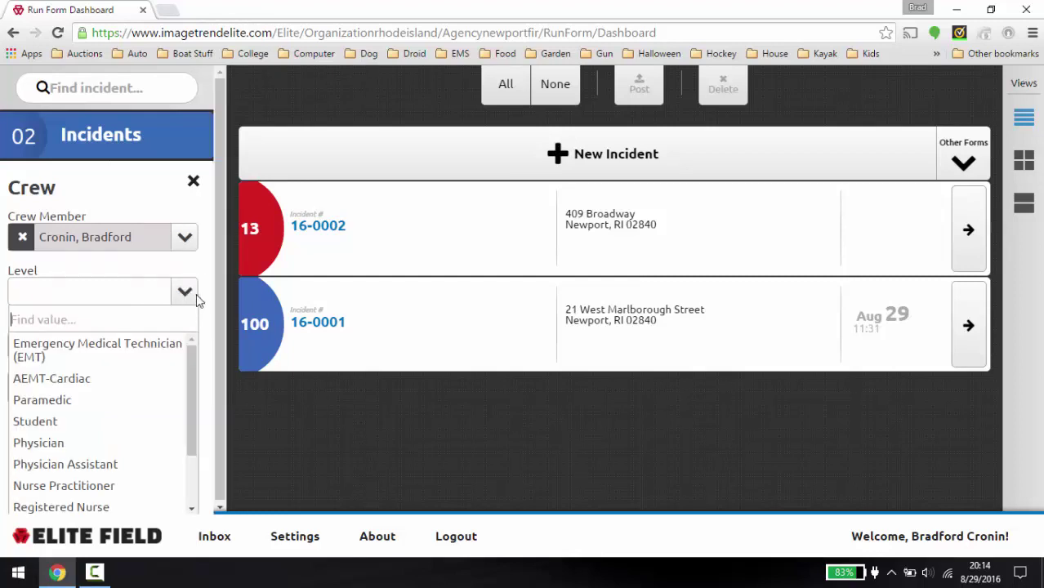
pyautogui.click(164, 400)
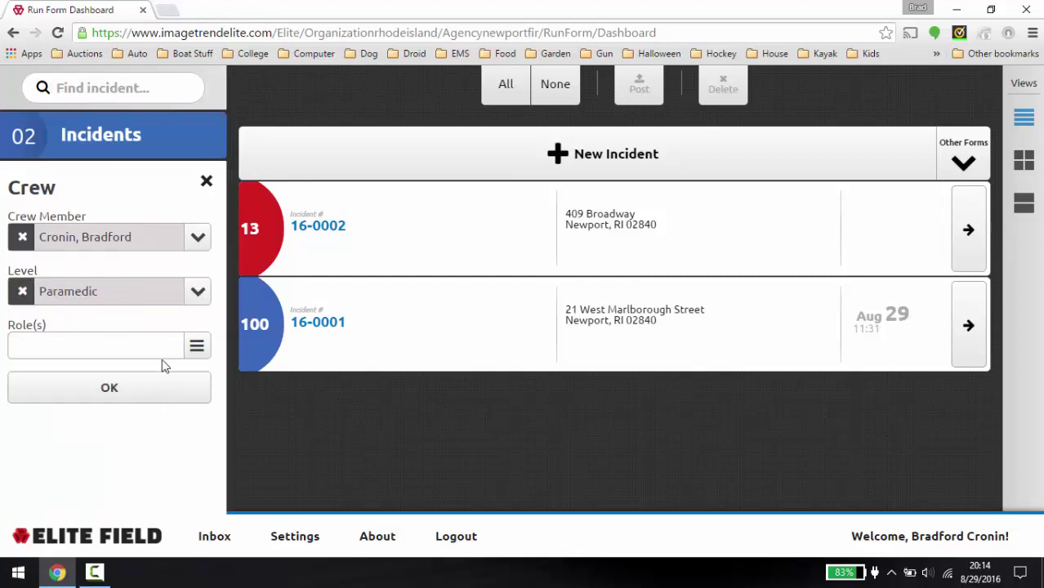
# - Give them Primary Patient Caregiver at Scene and during Transport roles, and save
pyautogui.click(196, 345)
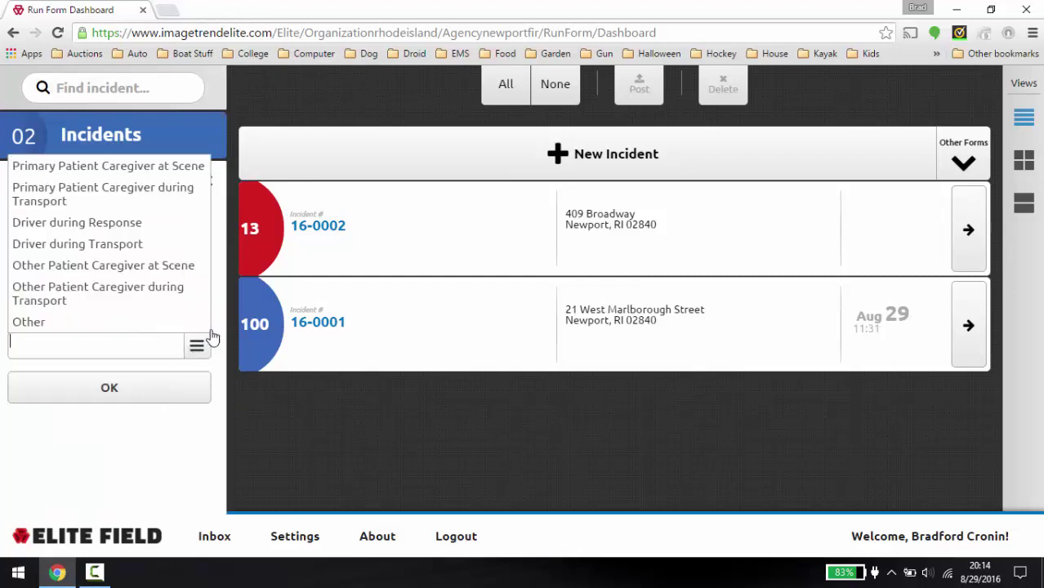
pyautogui.click(154, 174)
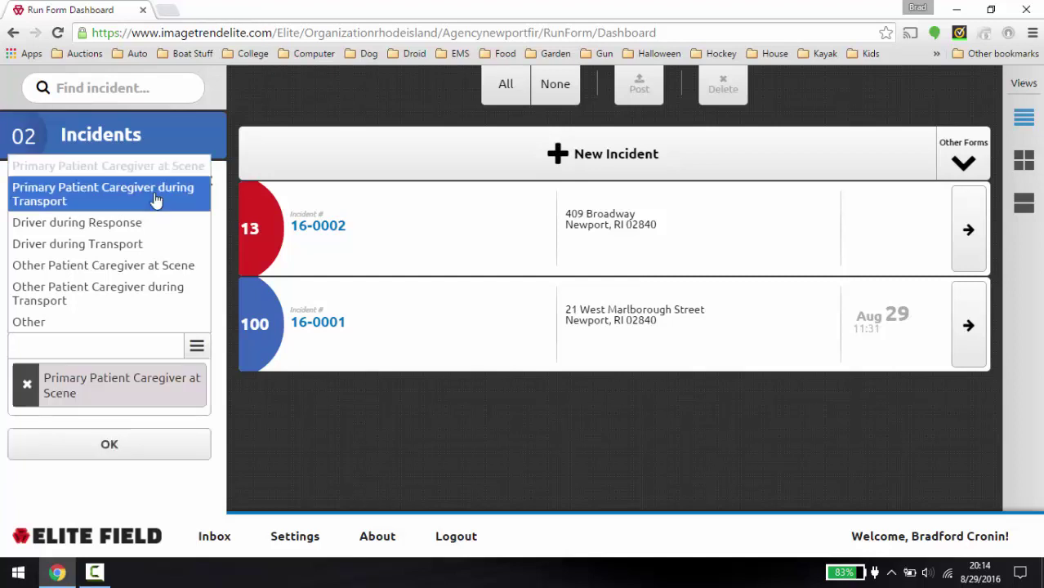
pyautogui.click(198, 347)
pyautogui.click(200, 347)
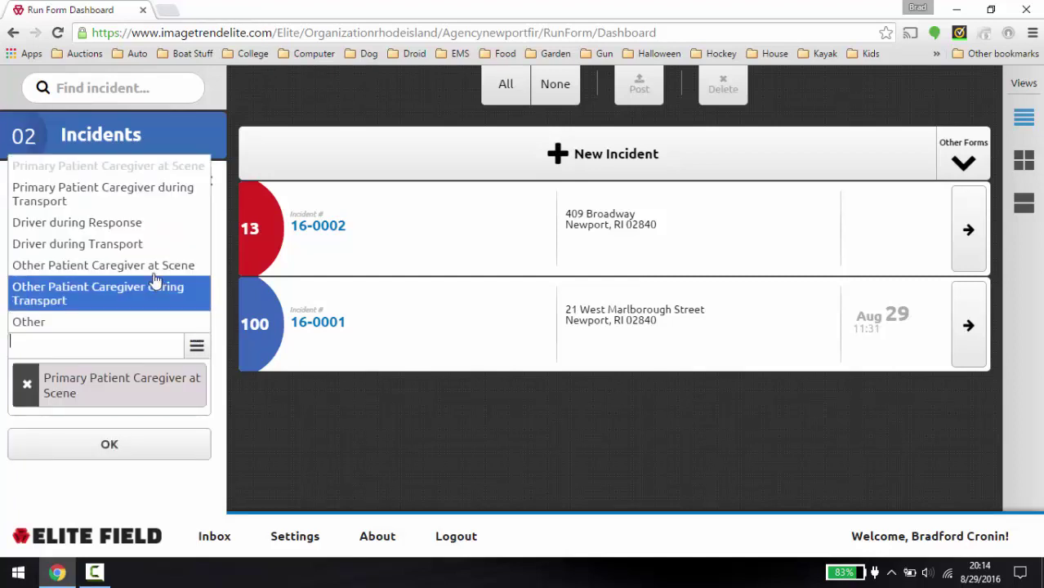
pyautogui.click(136, 196)
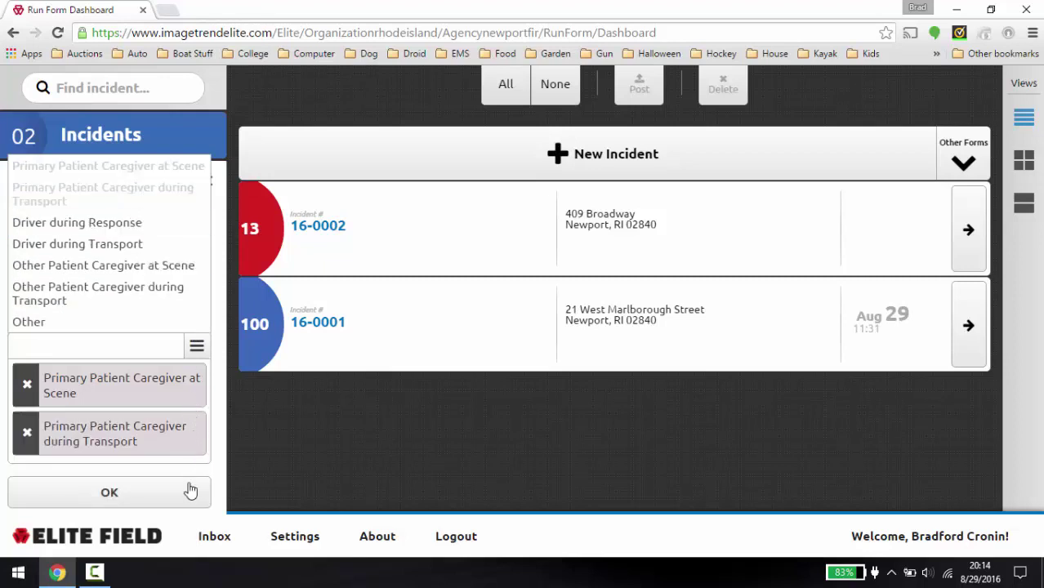
pyautogui.click(190, 491)
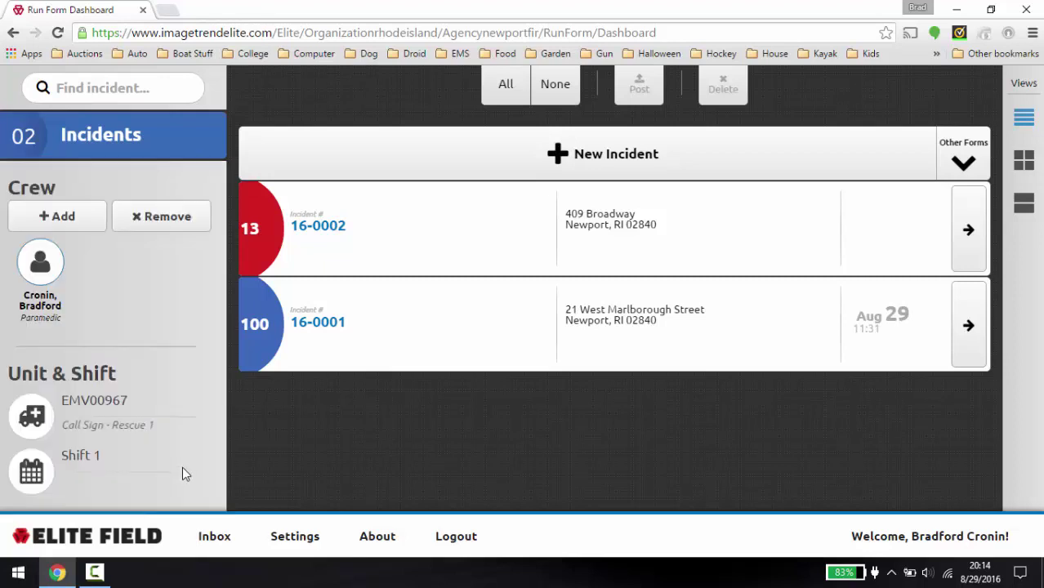
# - Add the EMT crew member with Driver during Response and Driver during Transport roles
pyautogui.click(92, 225)
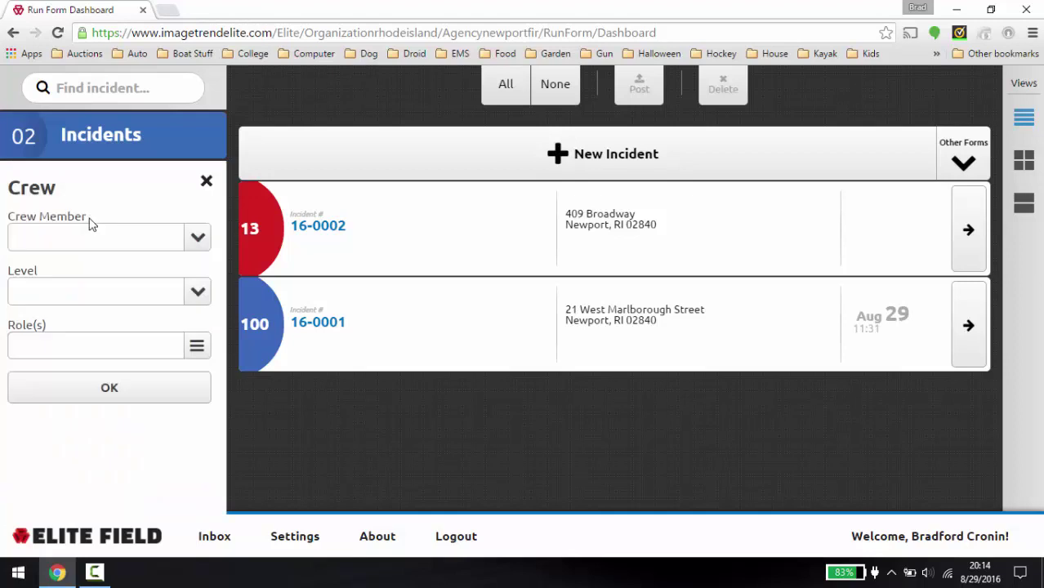
pyautogui.press('XF86AudioLowerVolume')
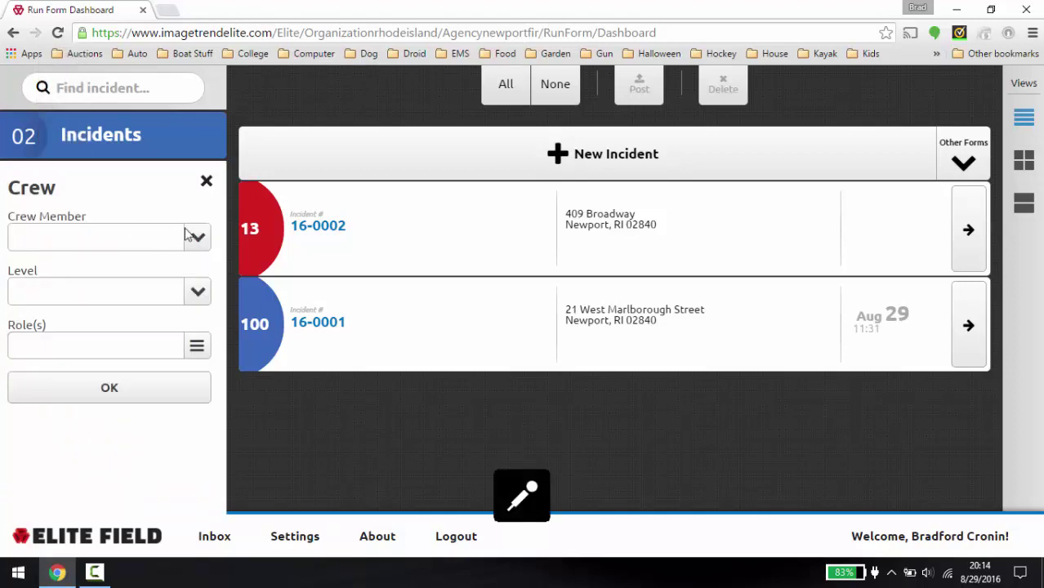
pyautogui.press('XF86AudioLowerVolume')
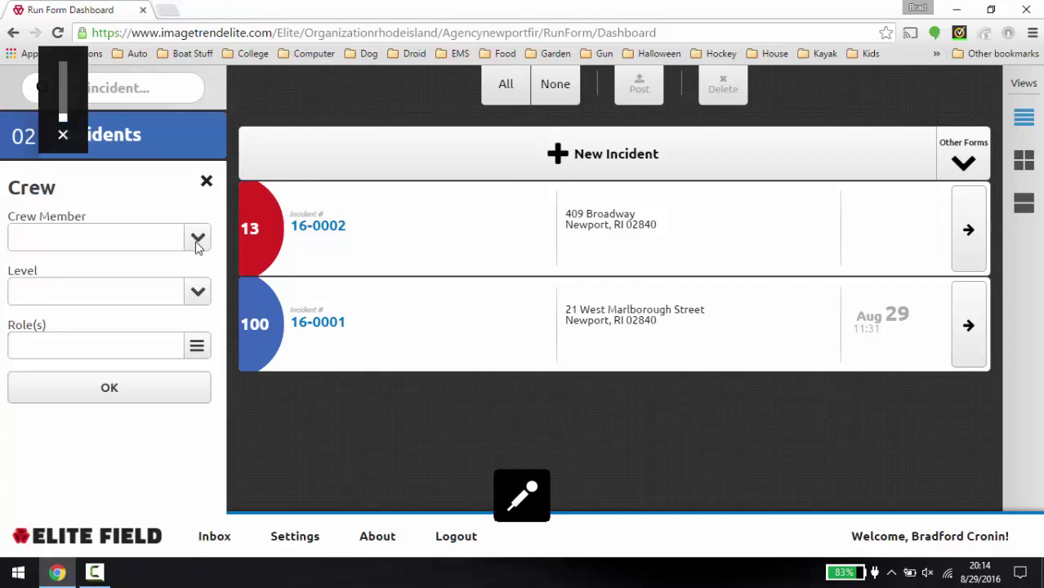
pyautogui.click(197, 238)
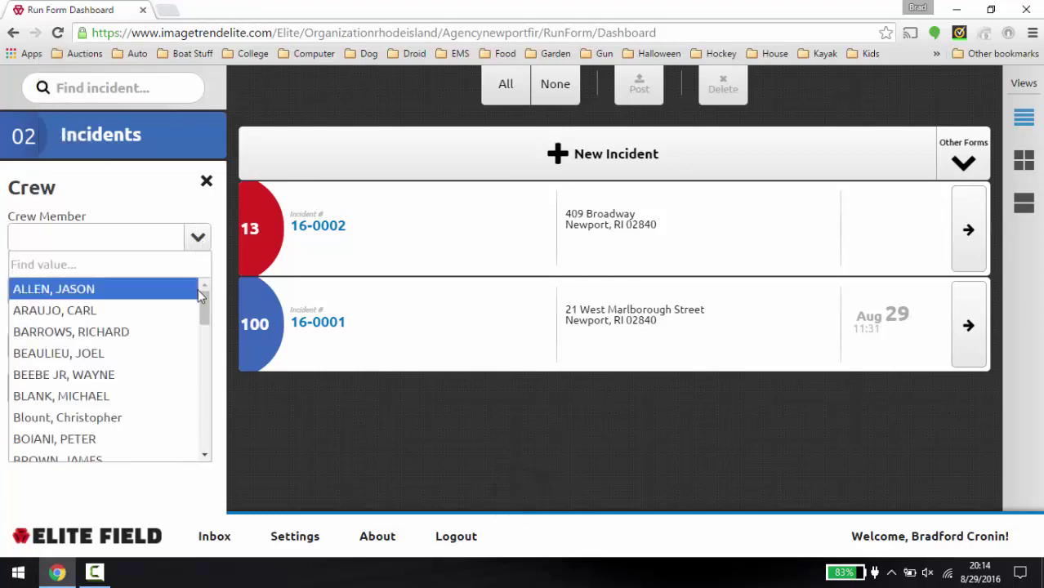
pyautogui.moveTo(205, 304)
pyautogui.mouseDown()
pyautogui.moveTo(217, 334)
pyautogui.moveTo(205, 317)
pyautogui.mouseUp()
pyautogui.click(195, 359)
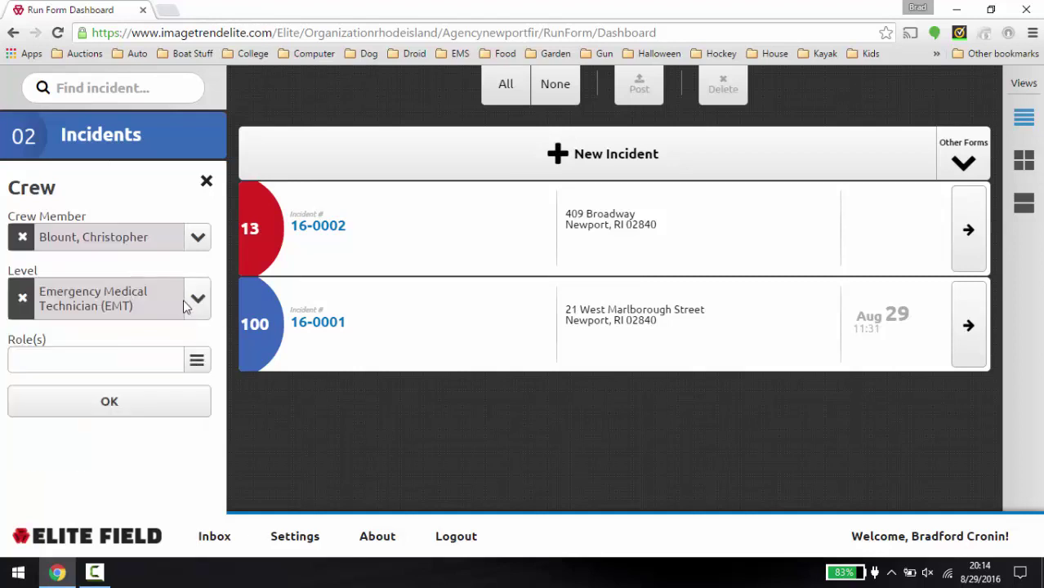
pyautogui.click(196, 359)
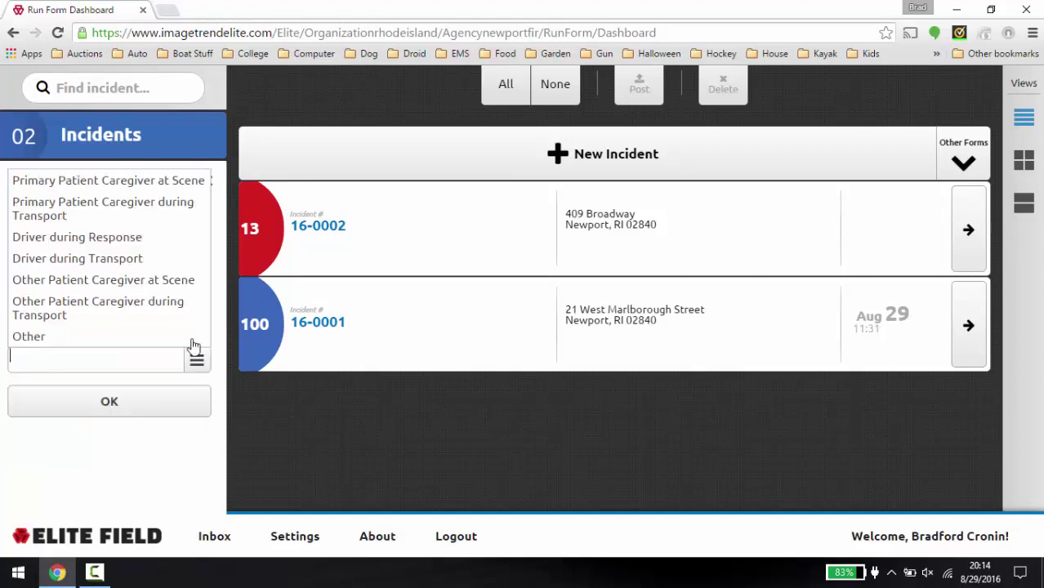
pyautogui.click(145, 238)
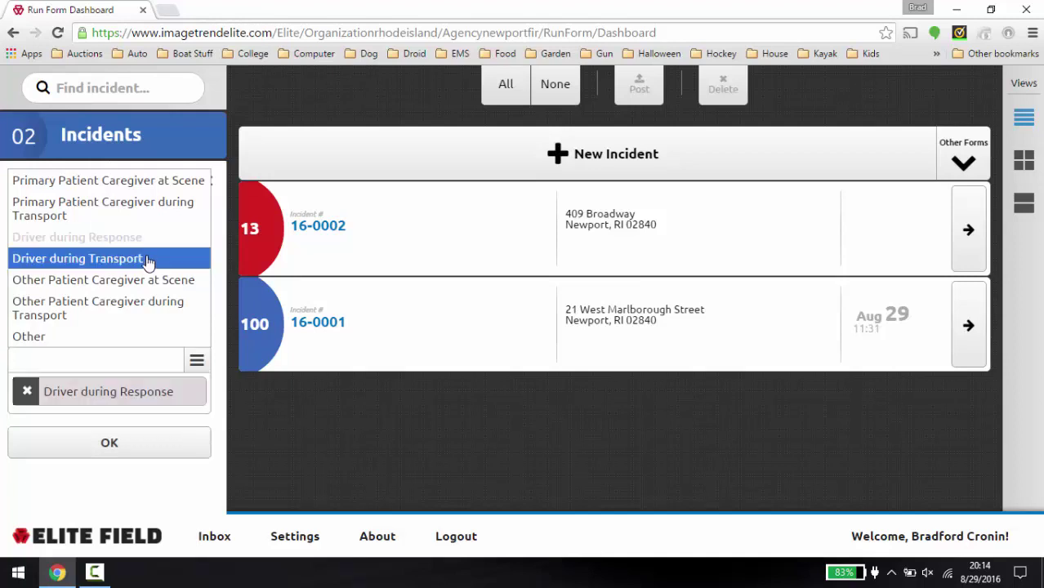
pyautogui.click(147, 258)
pyautogui.click(169, 473)
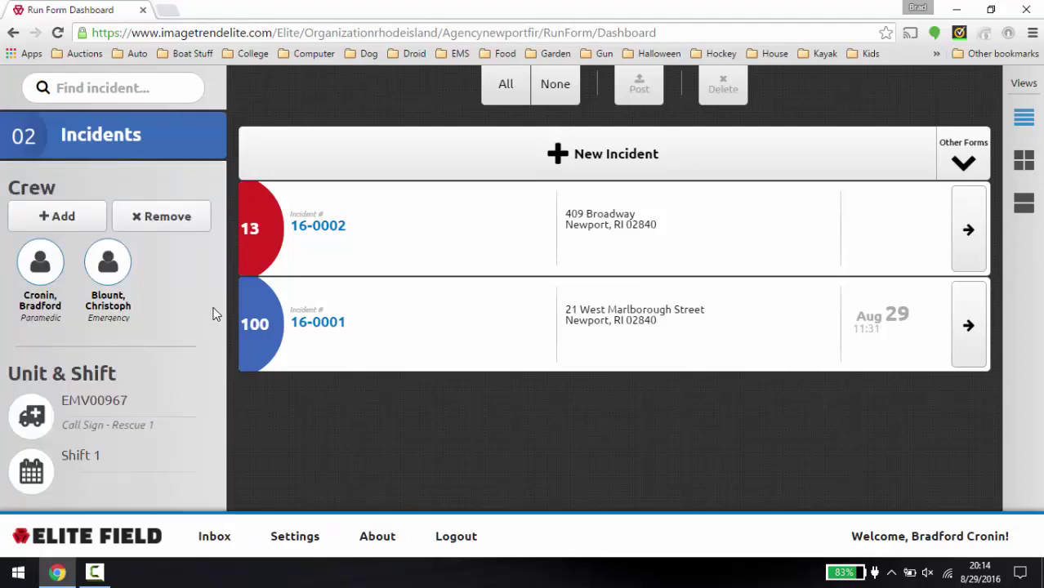
# - Confirm Shift 1 as the crew's shift
pyautogui.click(38, 465)
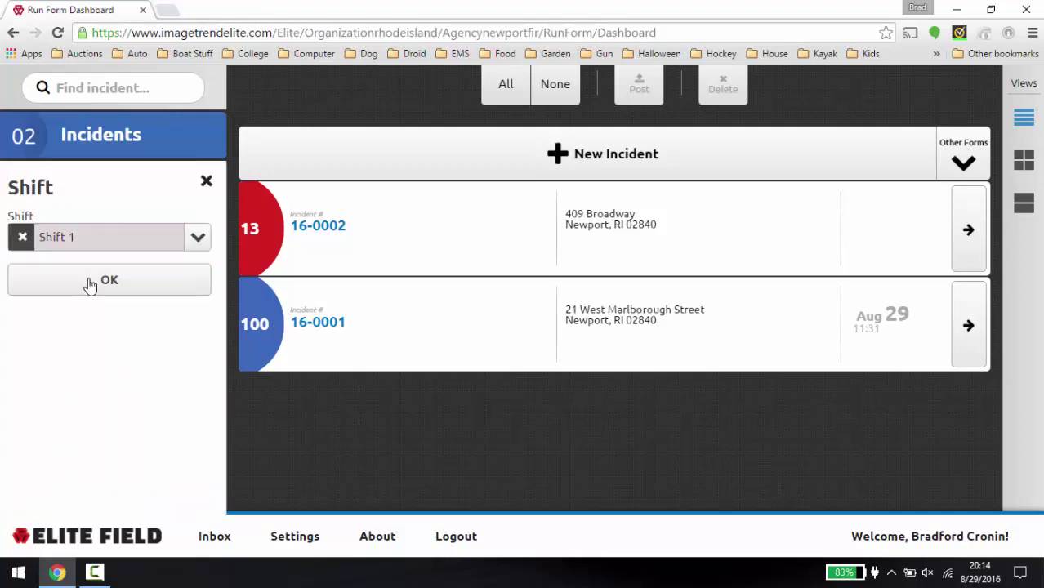
pyautogui.click(193, 240)
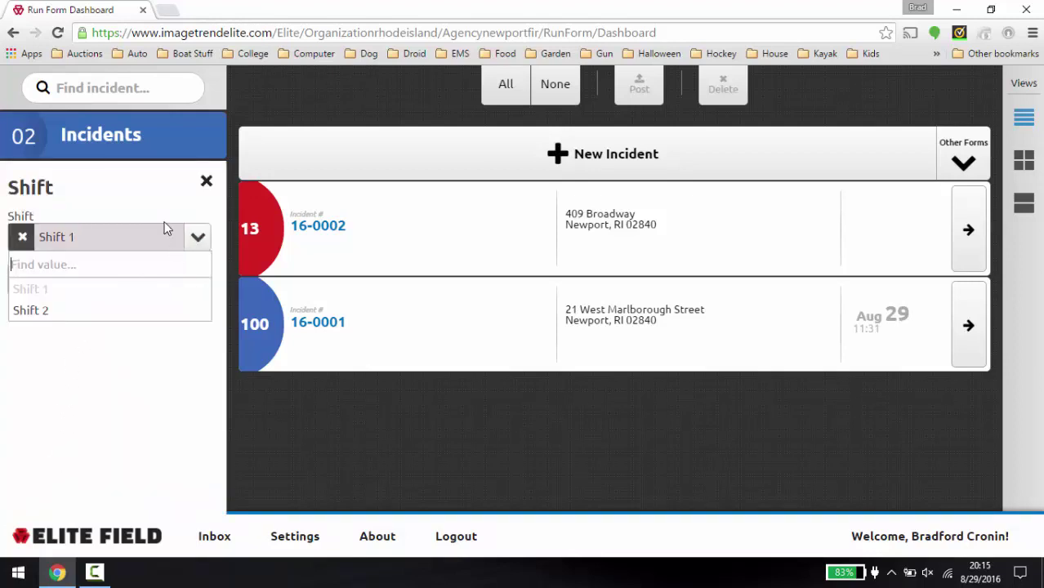
pyautogui.click(164, 228)
pyautogui.click(154, 282)
# - Set the unit to EMV02302 with call sign Rescue 1 and confirm
pyautogui.click(46, 438)
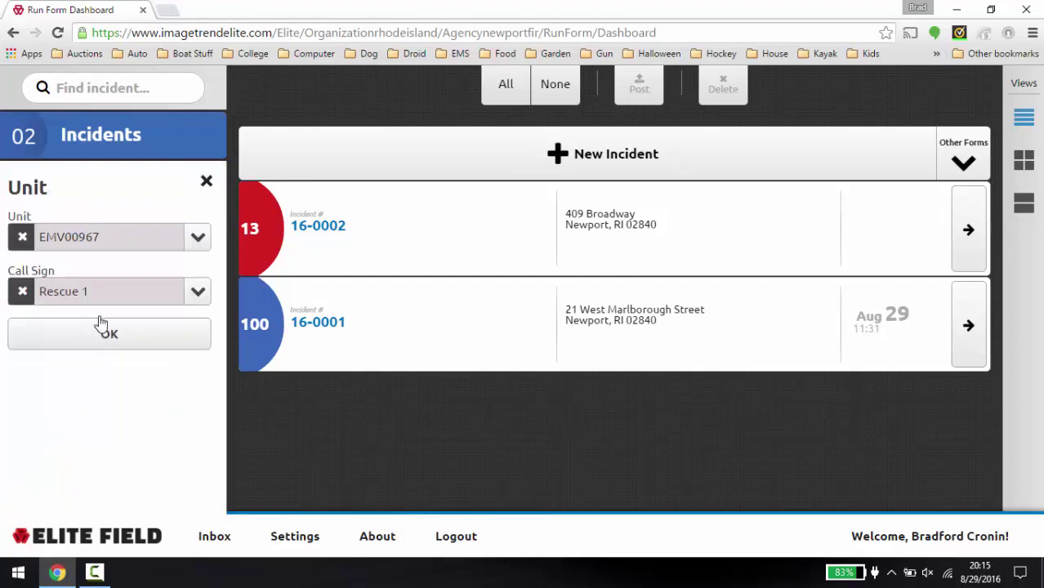
pyautogui.click(198, 291)
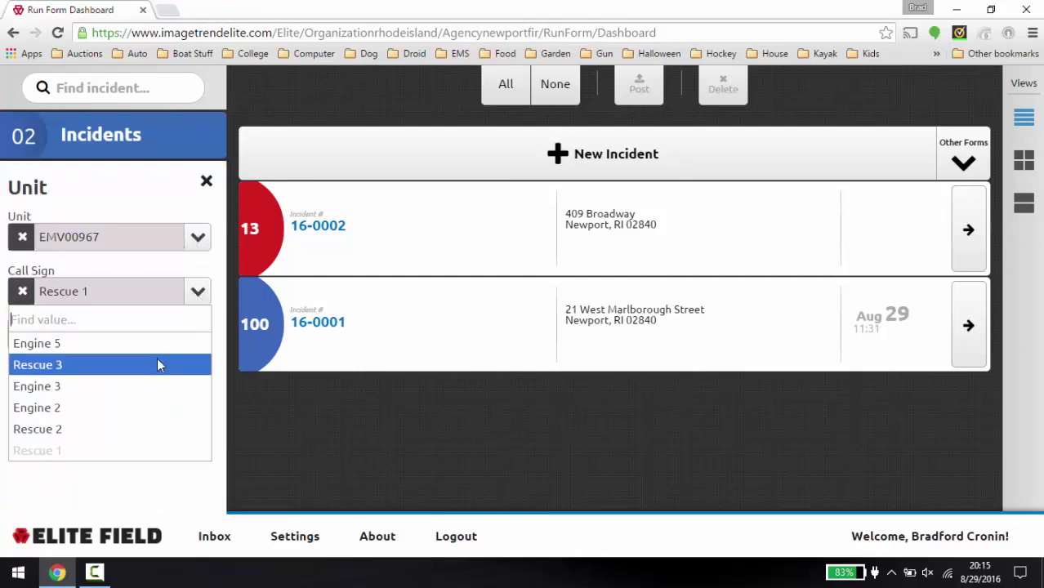
pyautogui.click(134, 214)
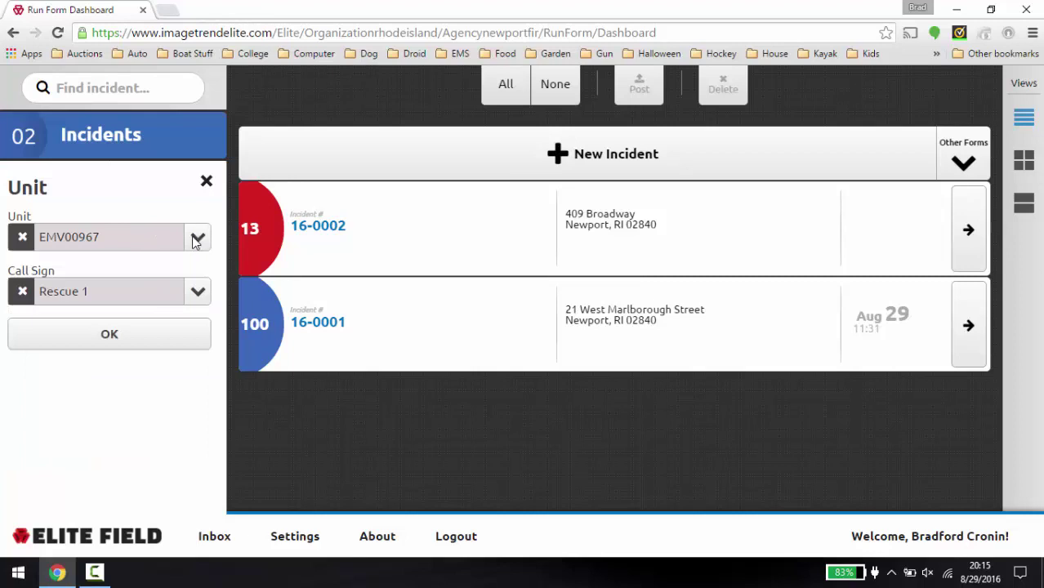
pyautogui.click(196, 242)
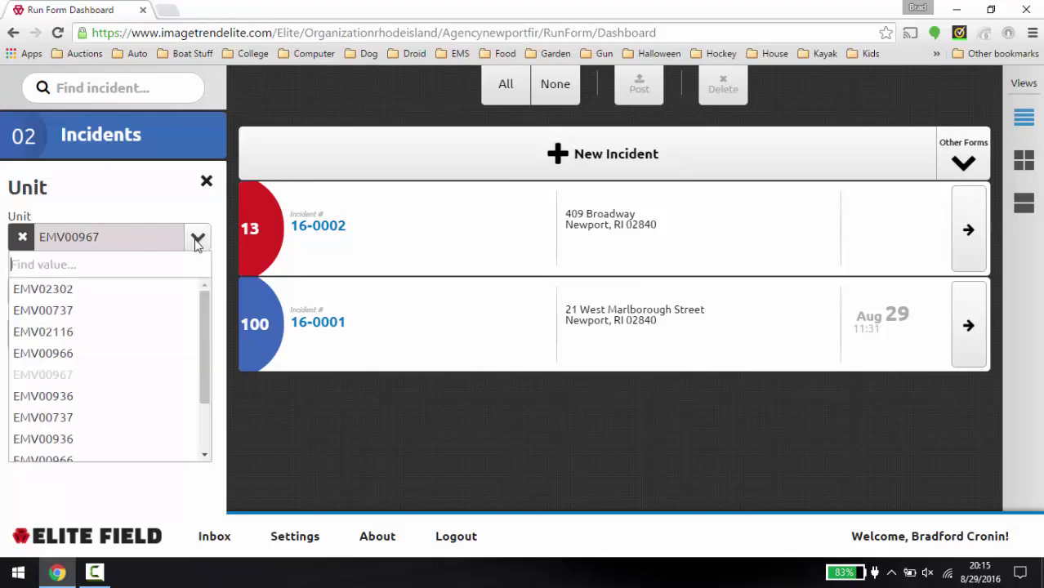
pyautogui.click(174, 291)
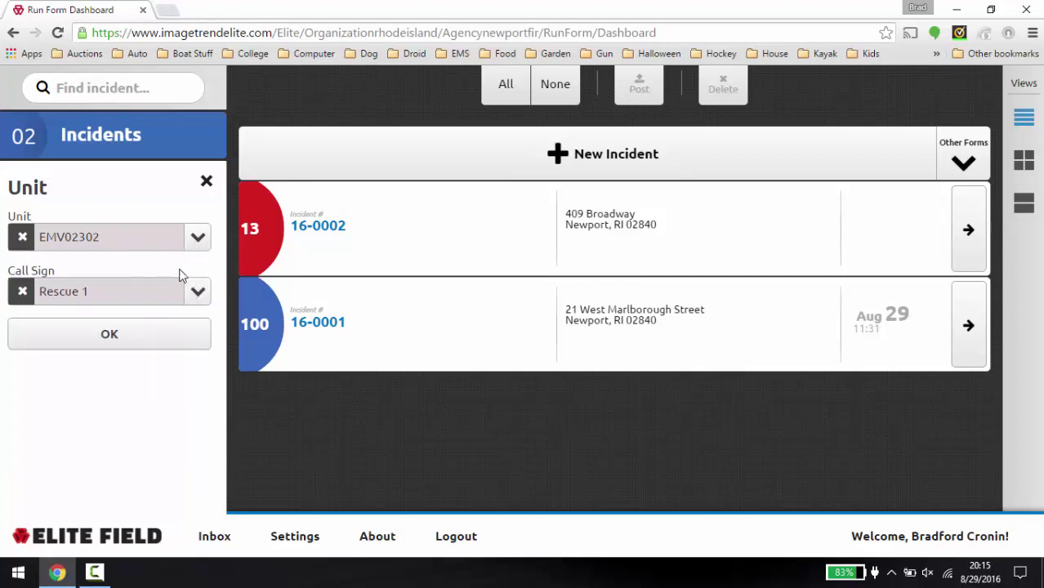
pyautogui.click(199, 287)
pyautogui.click(153, 364)
pyautogui.click(197, 291)
pyautogui.click(147, 429)
pyautogui.click(200, 292)
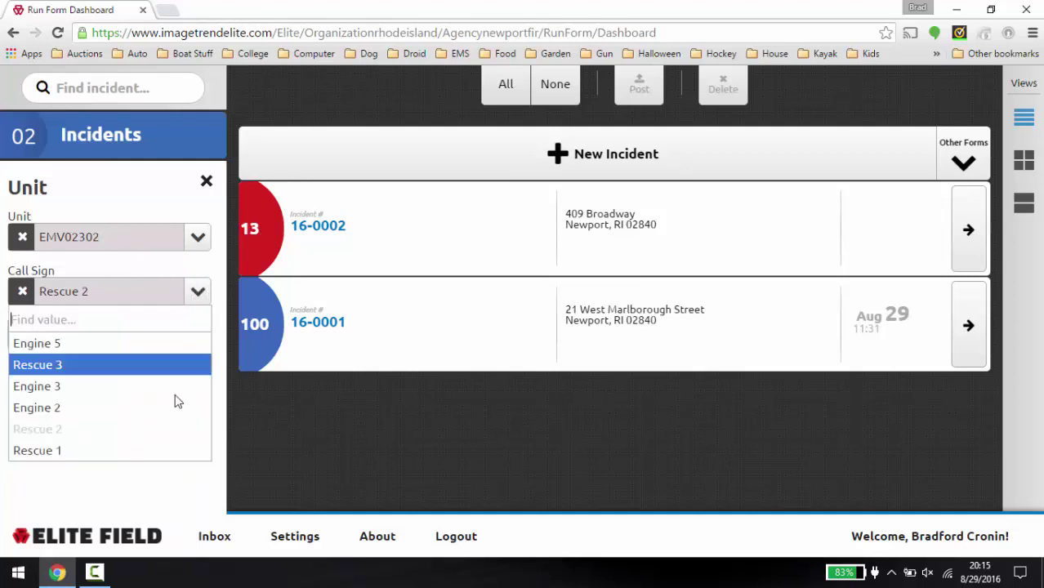
pyautogui.click(160, 439)
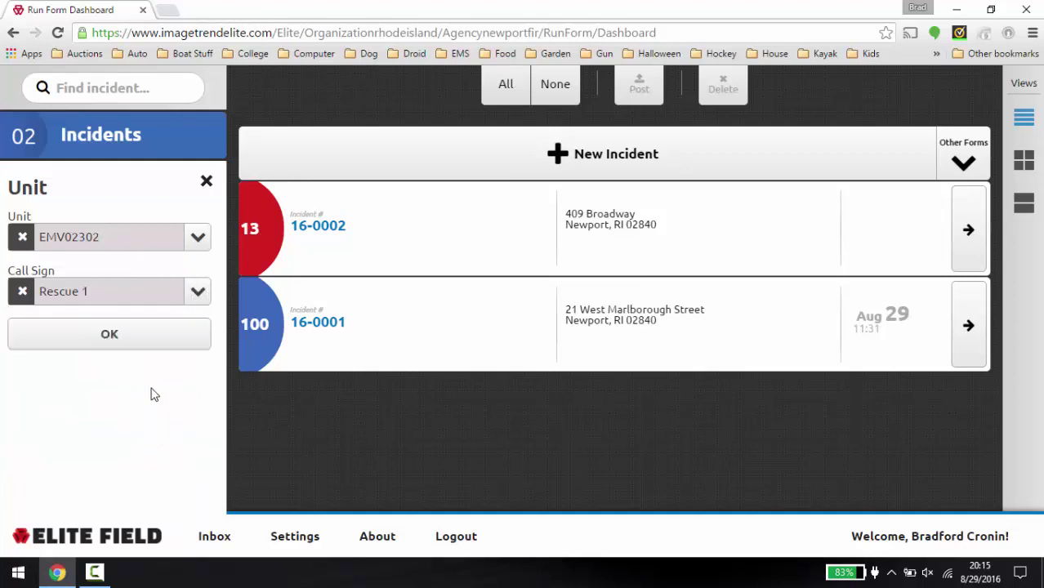
pyautogui.click(133, 338)
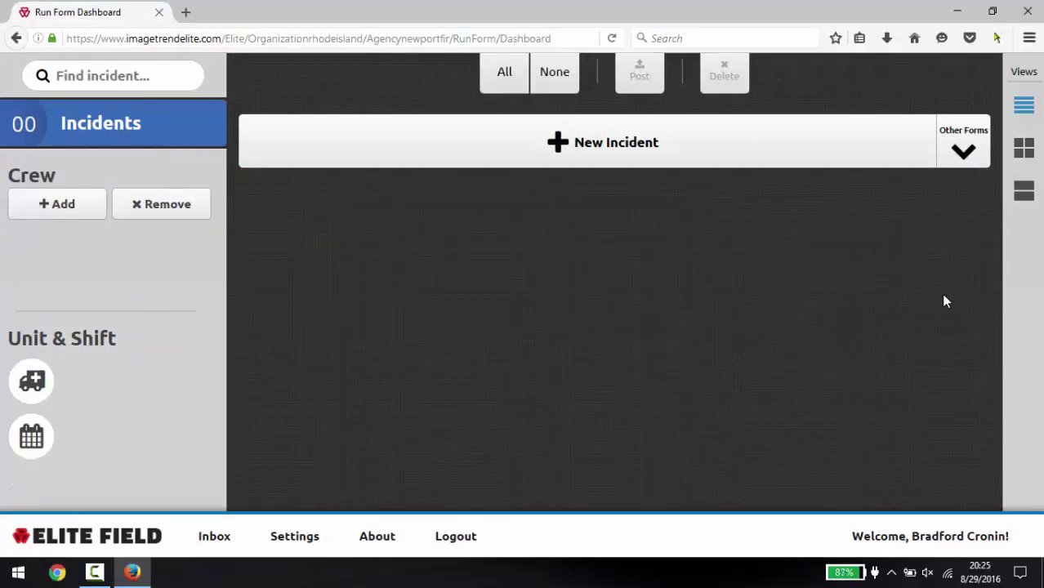
# - Create a new run form from the Newport PCR template under Other Forms
pyautogui.click(952, 165)
pyautogui.click(664, 246)
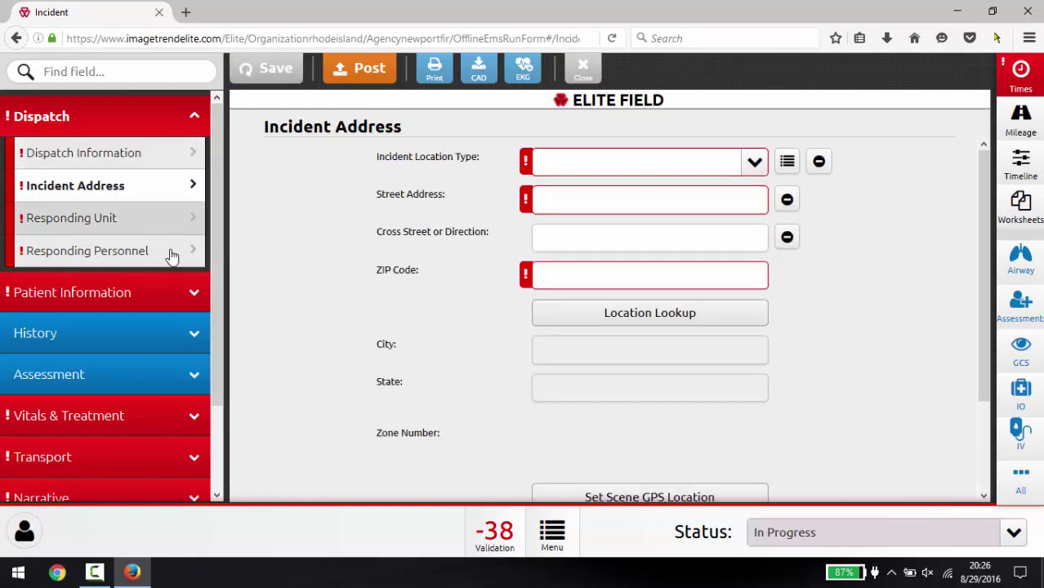
# - Move from the Responding Personnel page to the Dispatch Information page
pyautogui.click(170, 249)
pyautogui.click(134, 161)
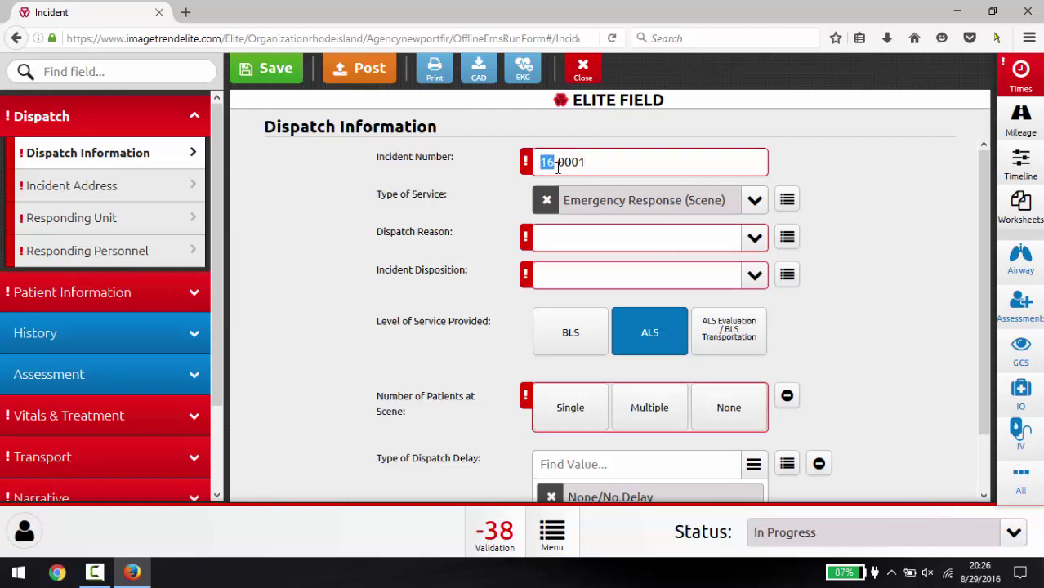
pyautogui.moveTo(558, 161); pyautogui.dragTo(588, 161)
pyautogui.click(592, 161)
pyautogui.moveTo(595, 159); pyautogui.dragTo(550, 161)
pyautogui.click(753, 201)
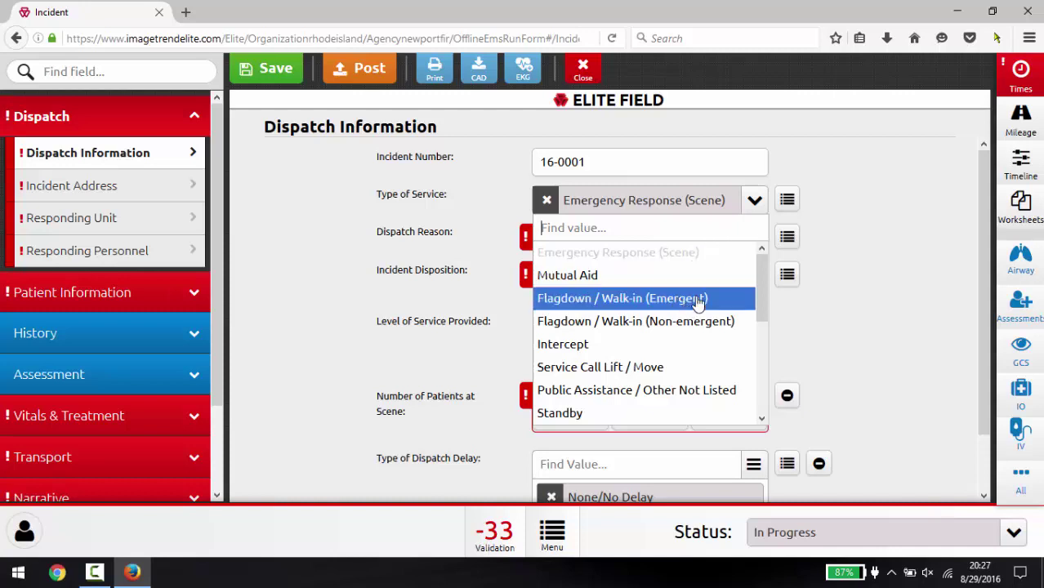
pyautogui.click(761, 372)
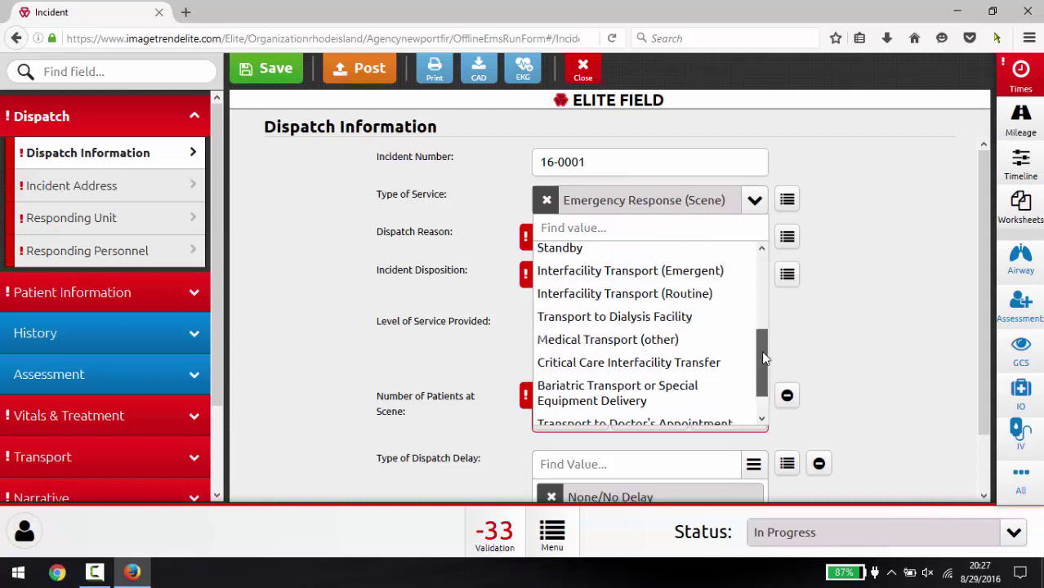
pyautogui.moveTo(761, 350); pyautogui.dragTo(755, 283)
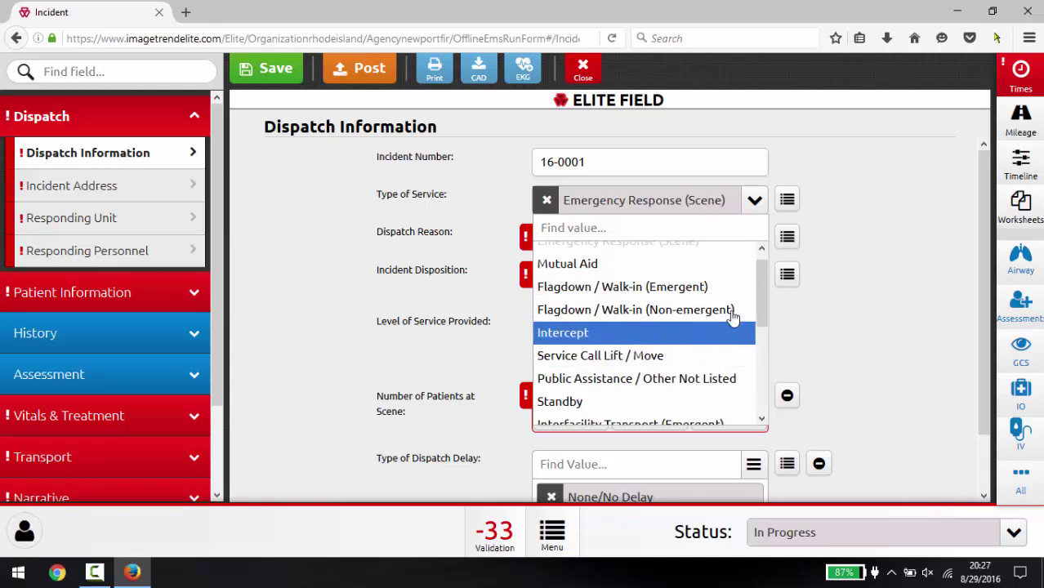
pyautogui.moveTo(760, 286); pyautogui.dragTo(759, 276)
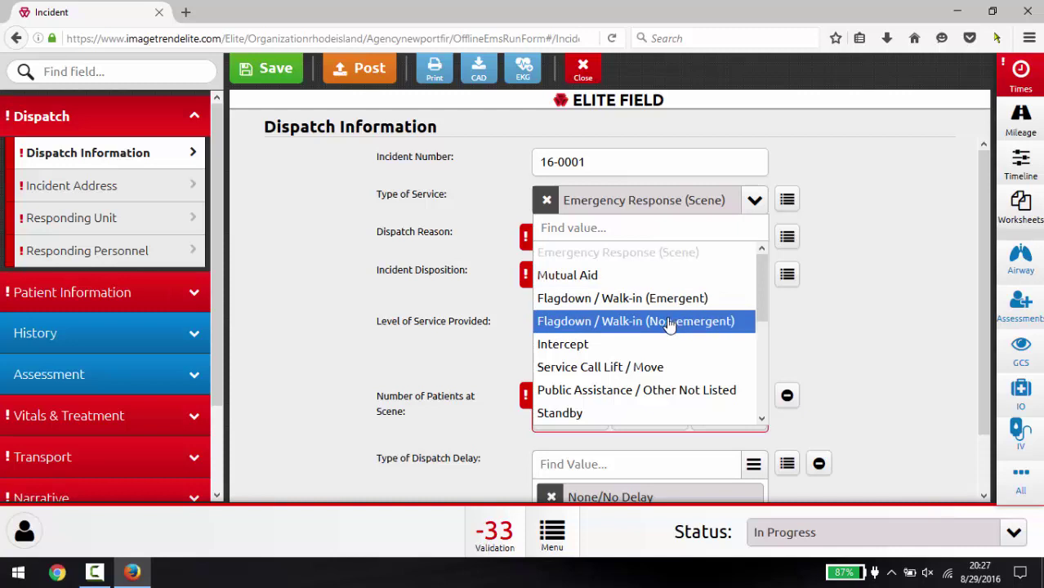
pyautogui.click(672, 299)
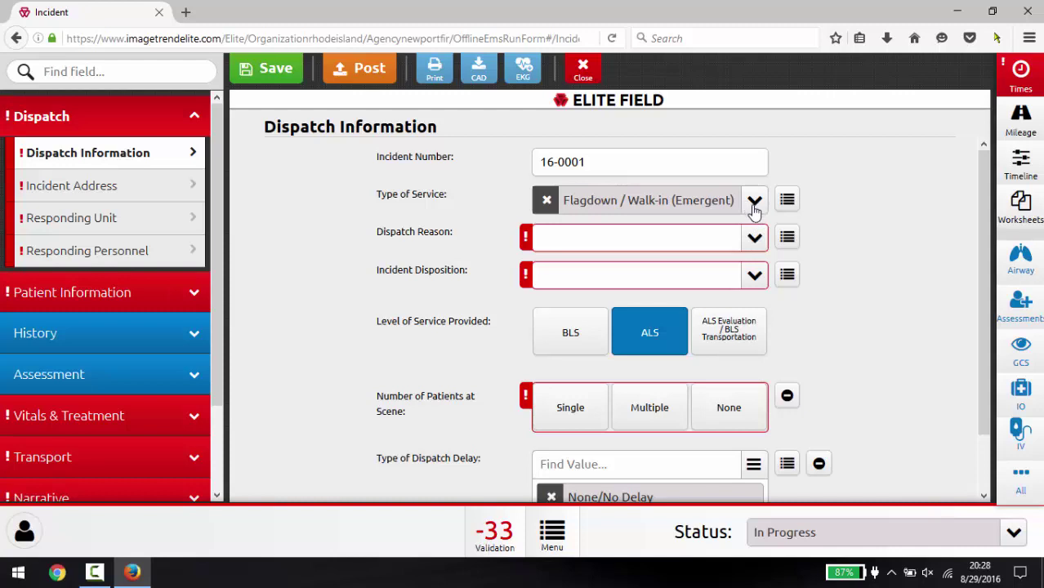
pyautogui.click(754, 204)
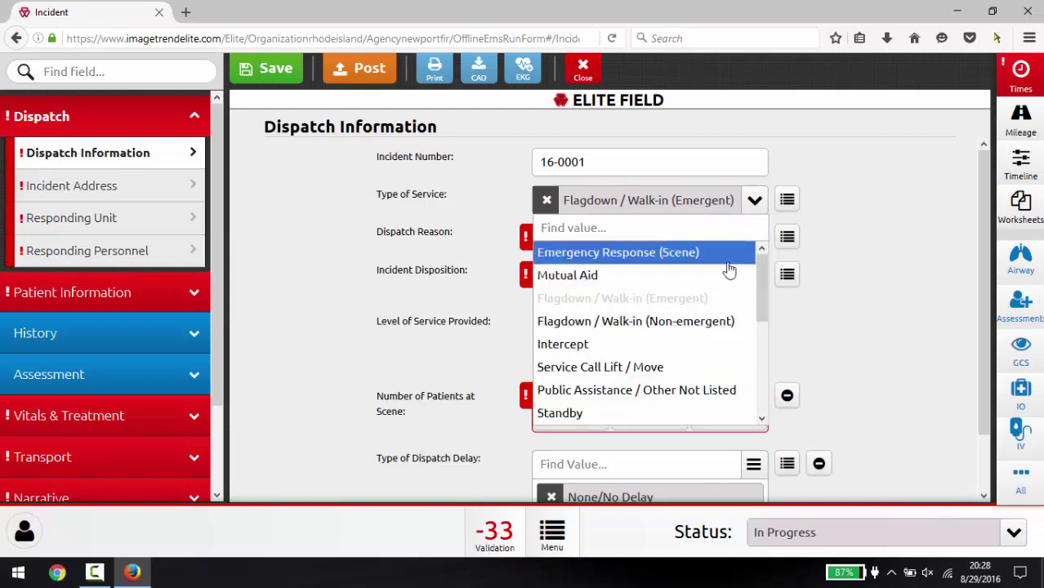
pyautogui.click(786, 205)
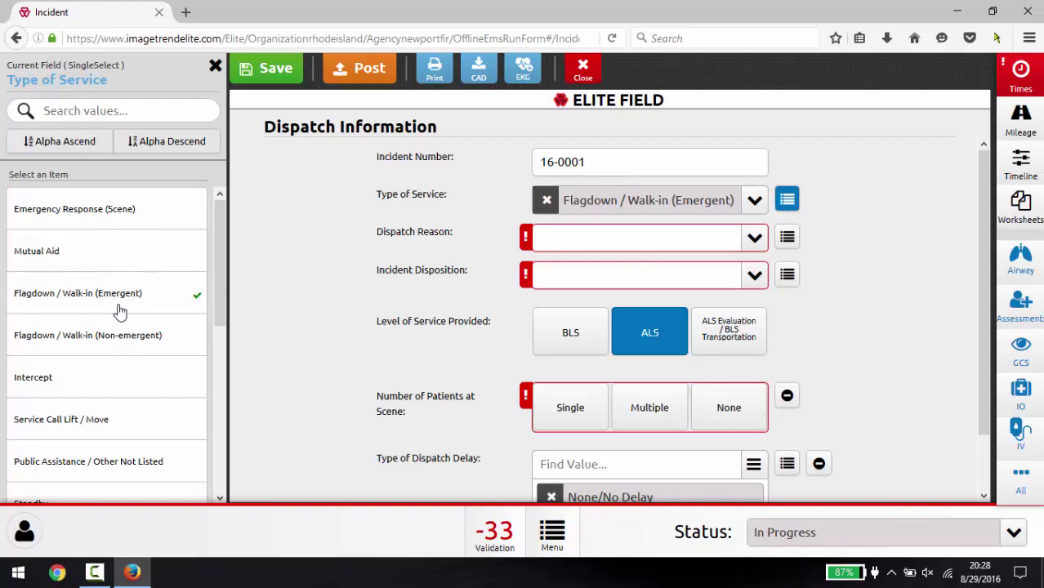
pyautogui.moveTo(220, 225); pyautogui.dragTo(210, 258)
pyautogui.scroll(1, 150, 235)
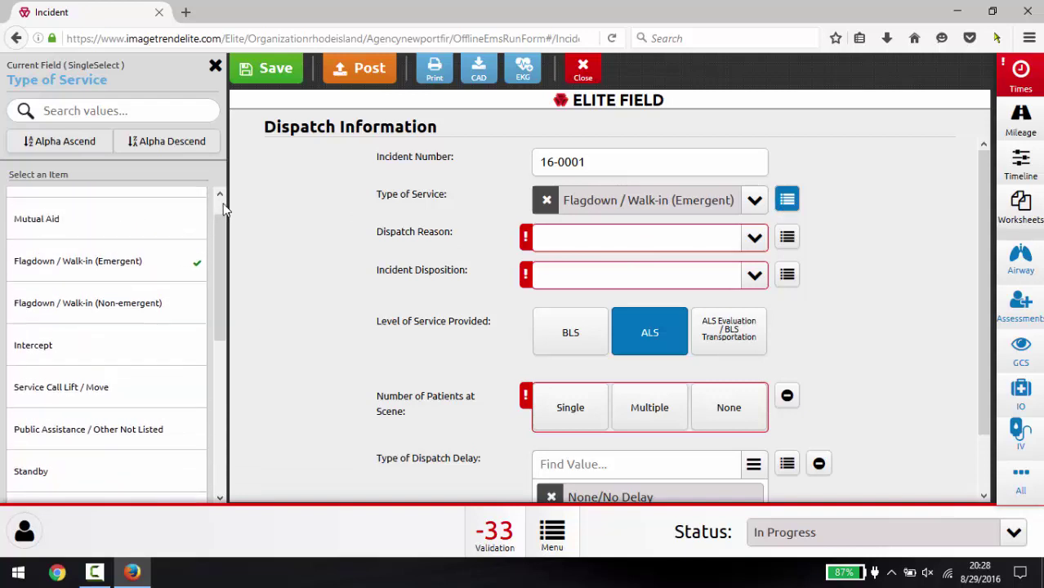
pyautogui.scroll(1, 196, 220)
pyautogui.click(175, 217)
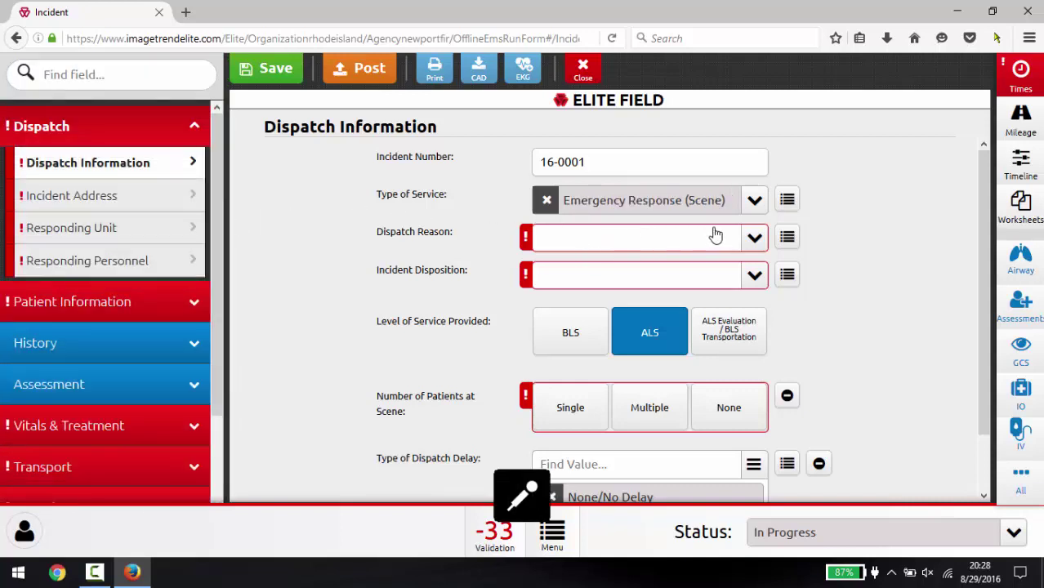
# - Set Dispatch Reason to Fall
pyautogui.click(785, 239)
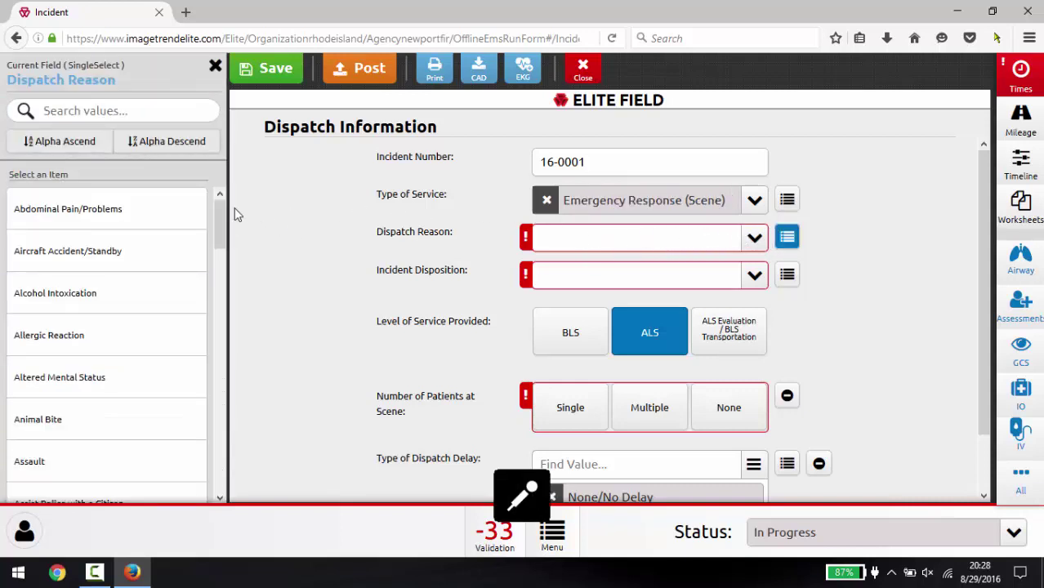
pyautogui.moveTo(221, 220); pyautogui.dragTo(233, 419)
pyautogui.click(106, 237)
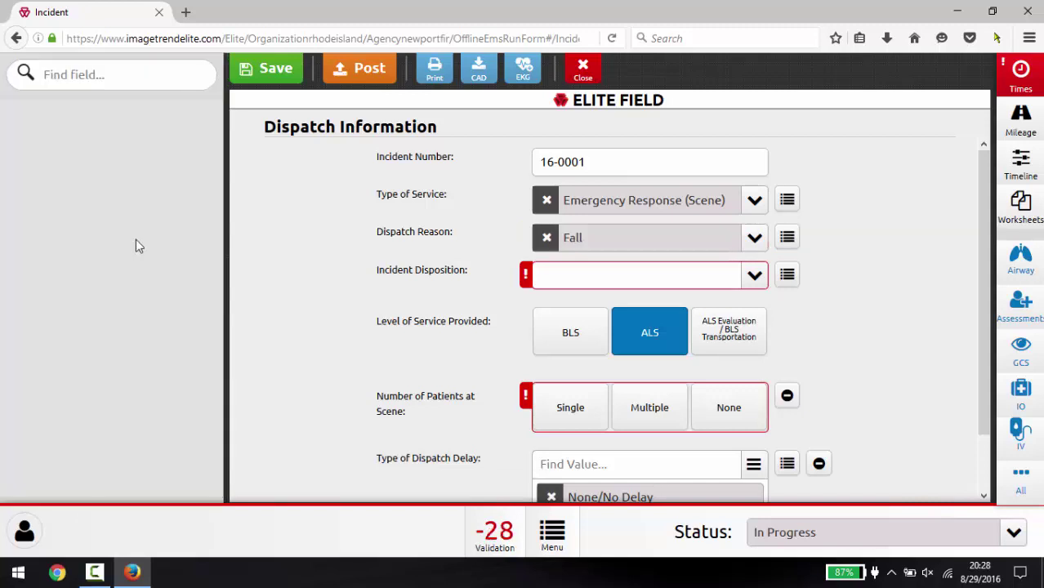
# - Set Incident Disposition to Treated, Transported by this EMS Unit
pyautogui.click(755, 279)
pyautogui.click(786, 274)
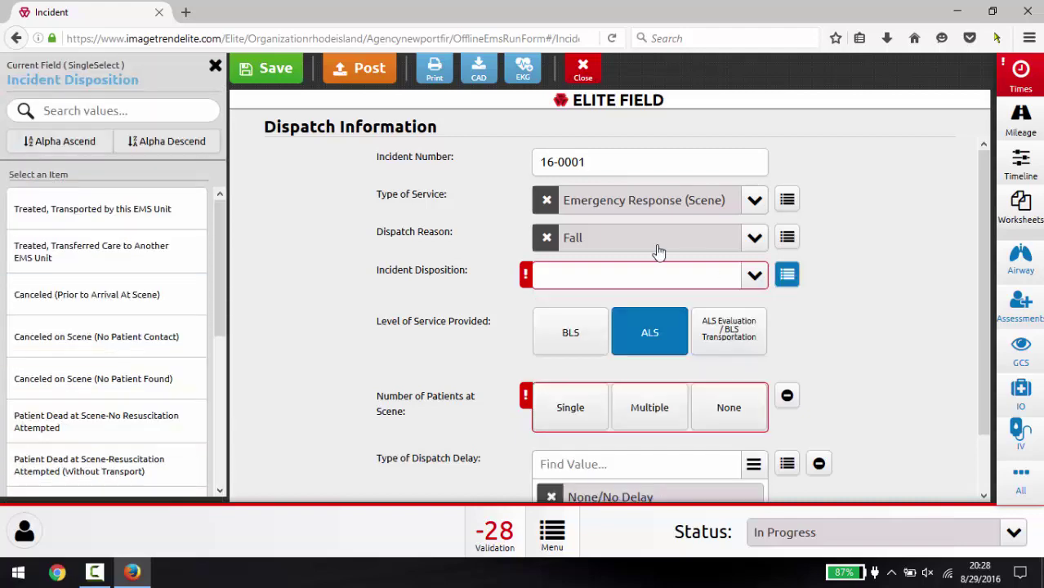
pyautogui.moveTo(217, 241); pyautogui.dragTo(229, 396)
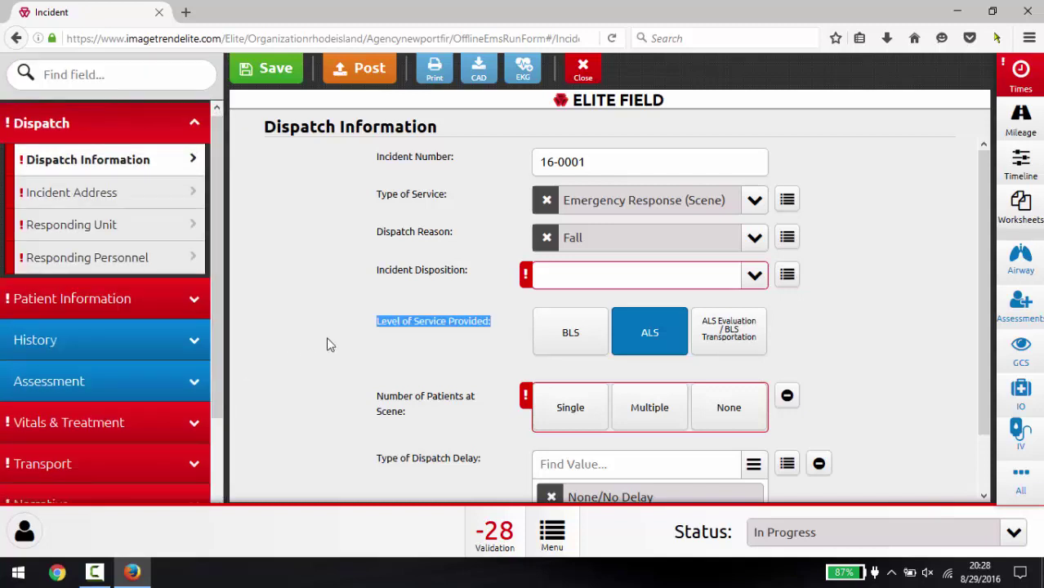
pyautogui.click(755, 275)
pyautogui.click(786, 275)
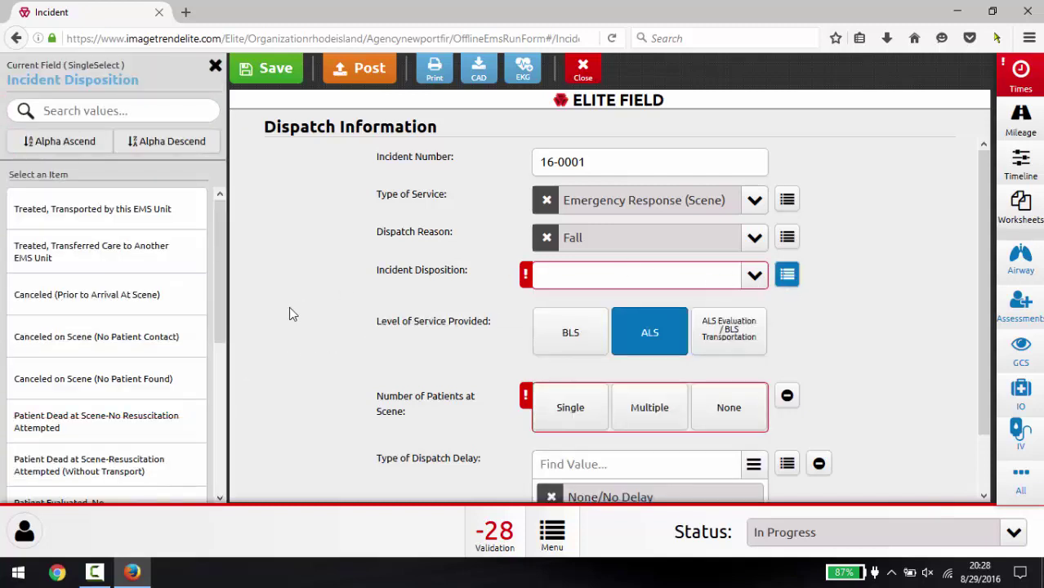
pyautogui.click(201, 352)
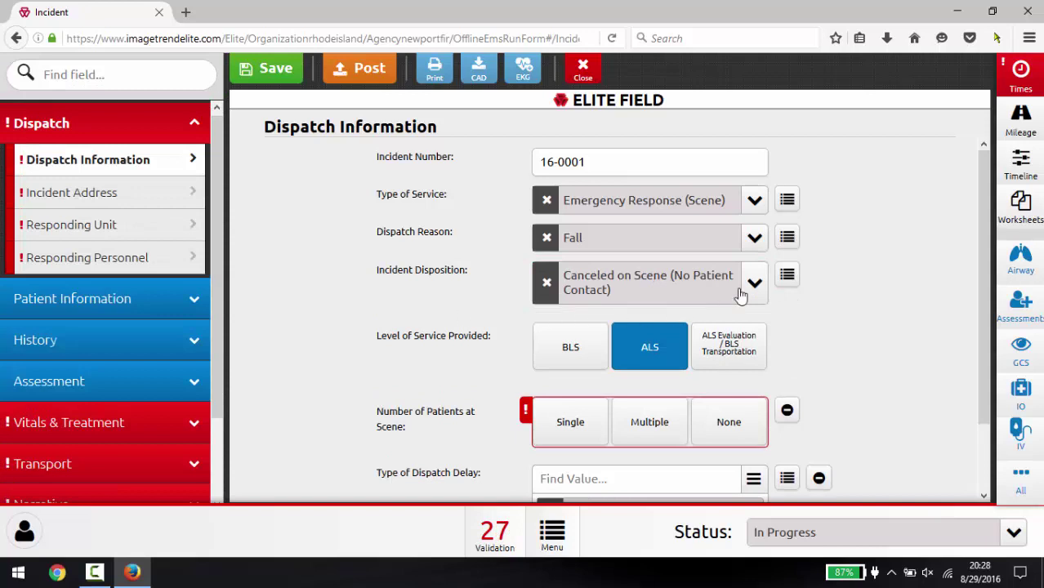
pyautogui.click(788, 275)
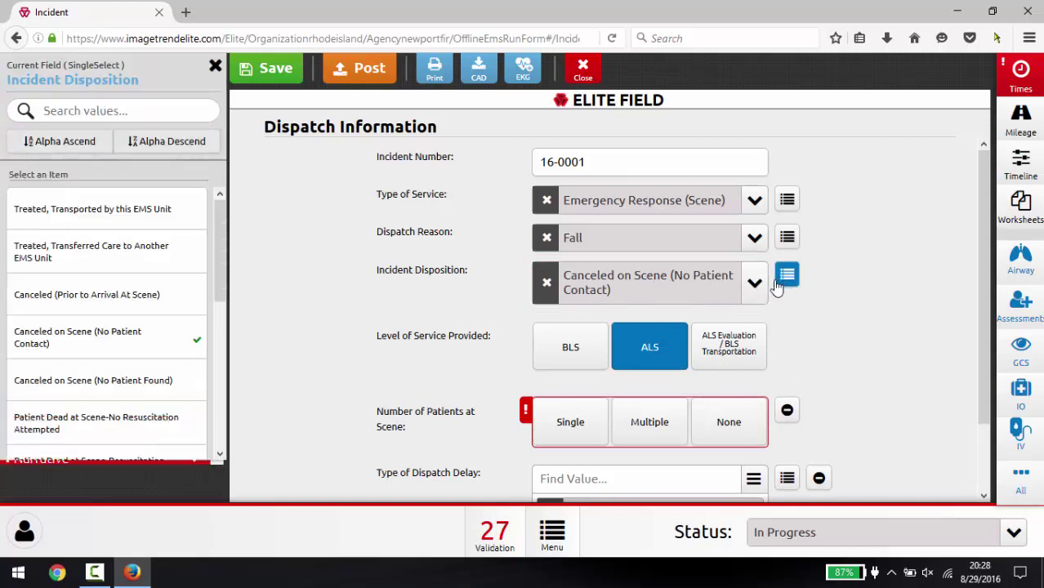
pyautogui.click(135, 211)
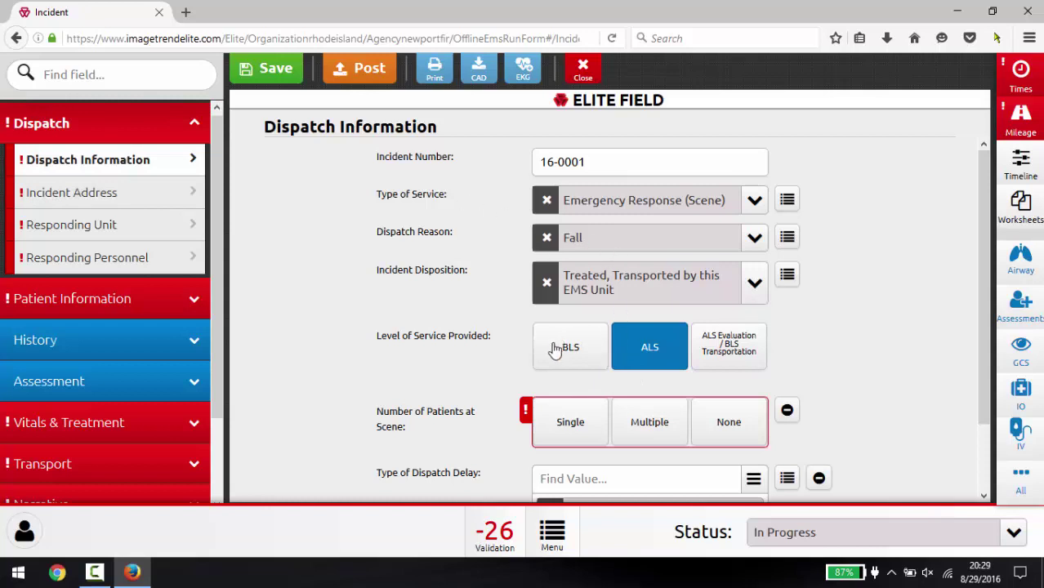
# - Leave Level of Service at ALS after briefly switching to BLS
pyautogui.click(648, 349)
pyautogui.click(587, 347)
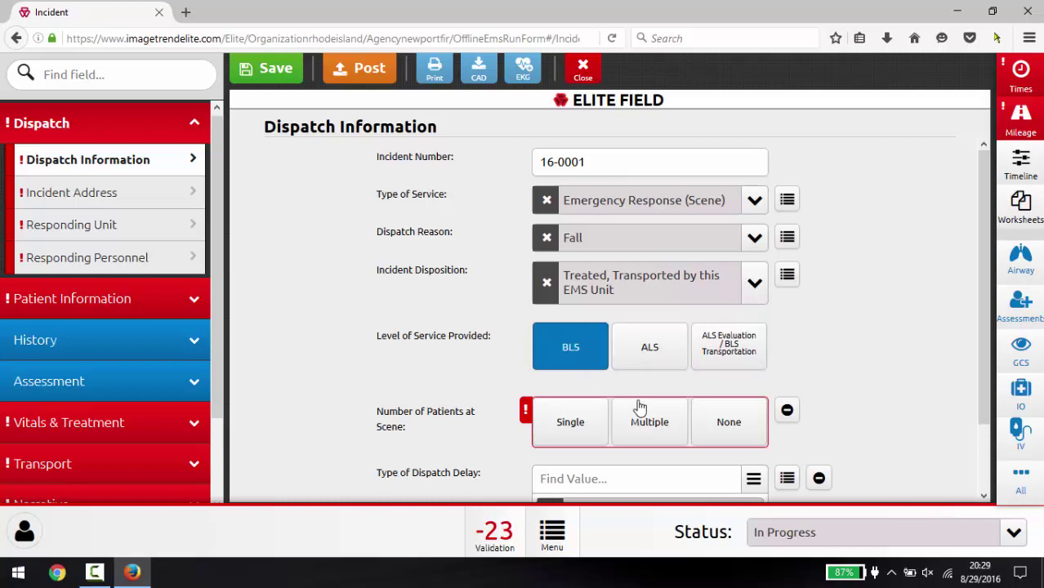
pyautogui.click(643, 354)
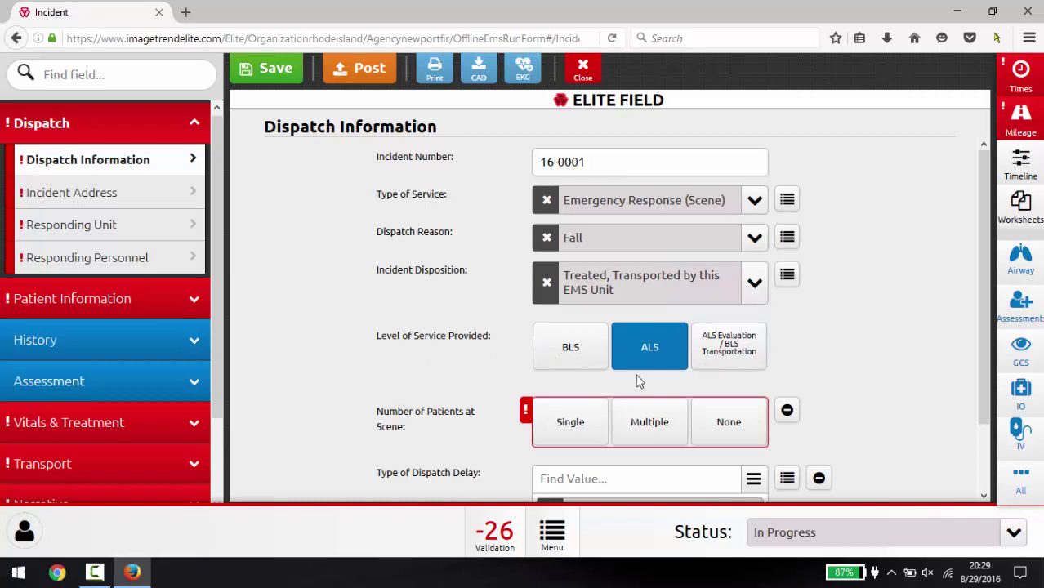
# - Set Number of Patients at Scene to Single
pyautogui.click(658, 428)
pyautogui.click(579, 441)
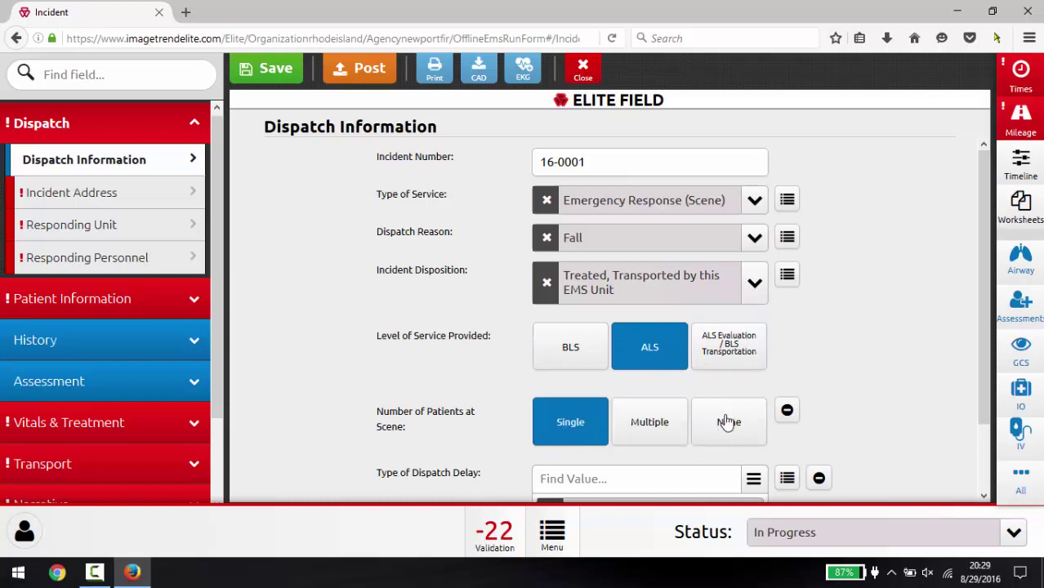
pyautogui.click(787, 274)
pyautogui.click(215, 402)
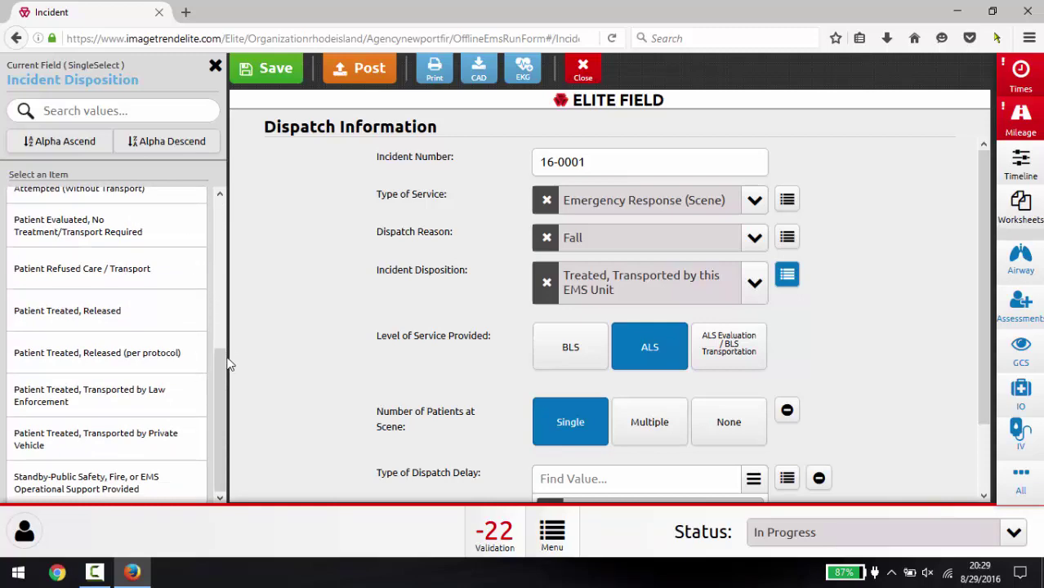
pyautogui.moveTo(222, 367); pyautogui.dragTo(178, 217)
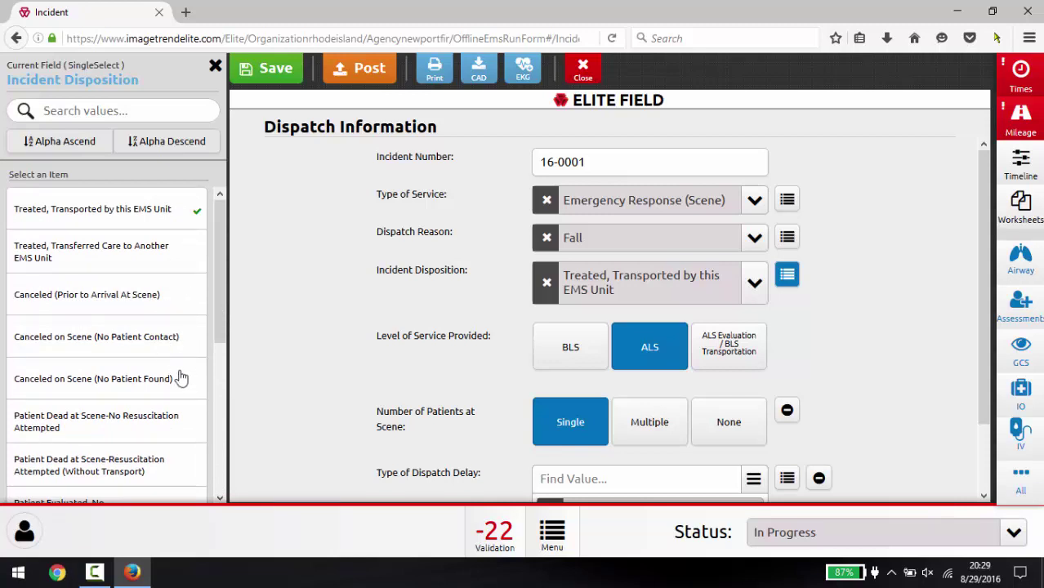
pyautogui.click(732, 425)
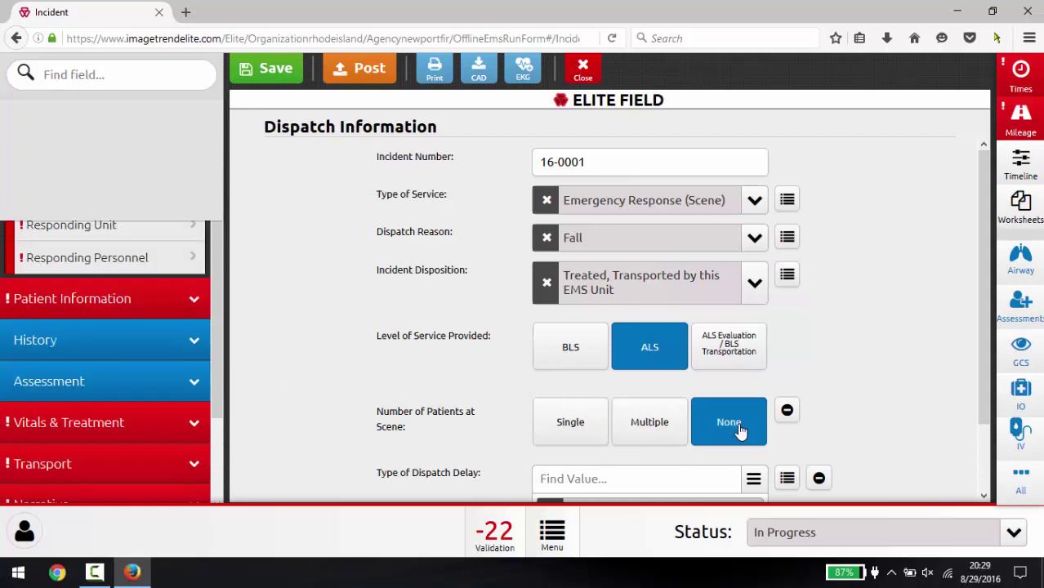
pyautogui.click(572, 423)
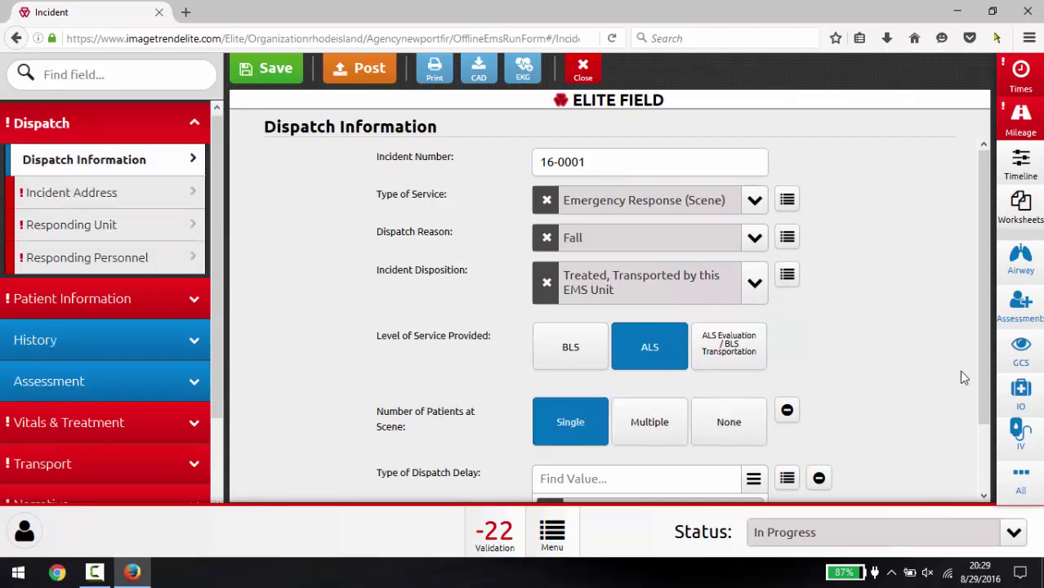
pyautogui.scroll(-2, 980, 382)
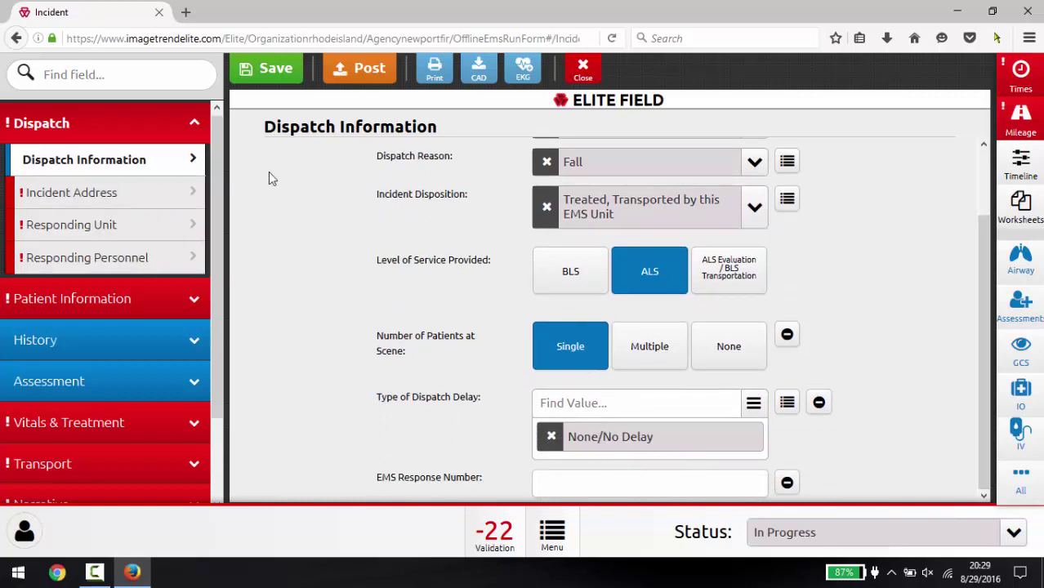
# - On the Incident Address page, browse the location type, cross street and street address choices
pyautogui.click(172, 194)
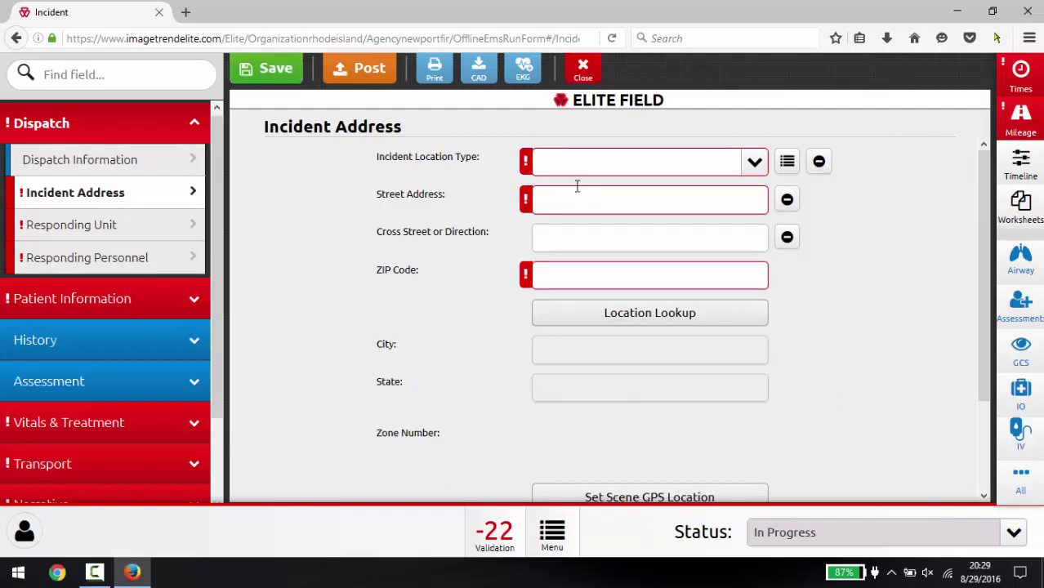
pyautogui.click(752, 166)
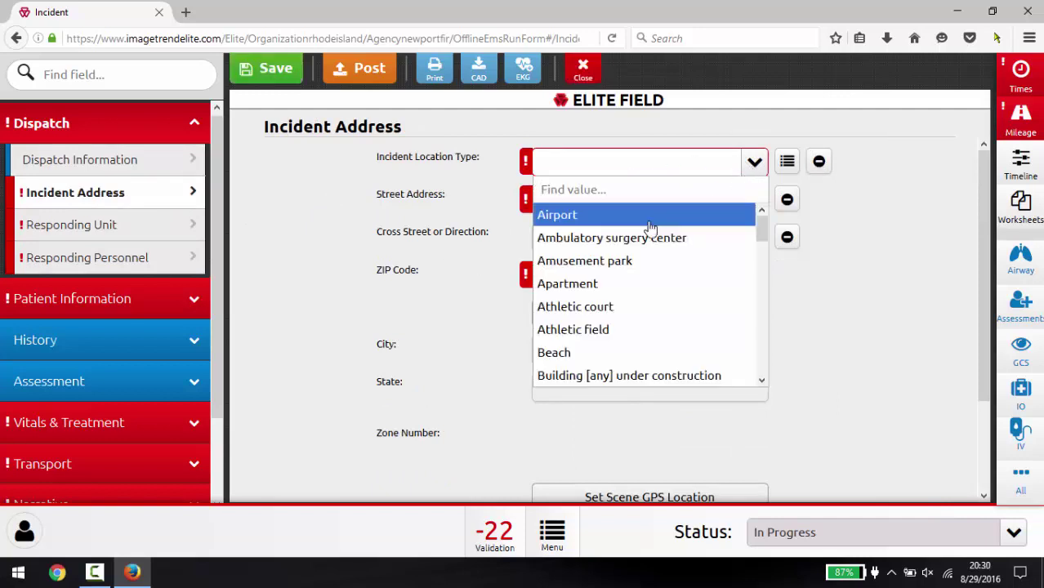
pyautogui.click(786, 165)
pyautogui.click(817, 162)
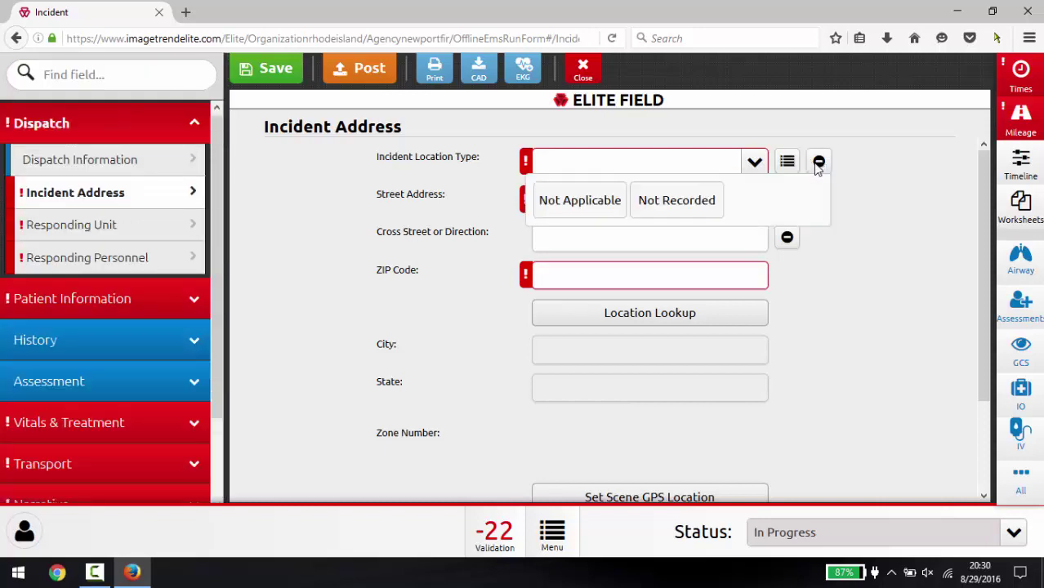
pyautogui.click(823, 165)
pyautogui.click(786, 236)
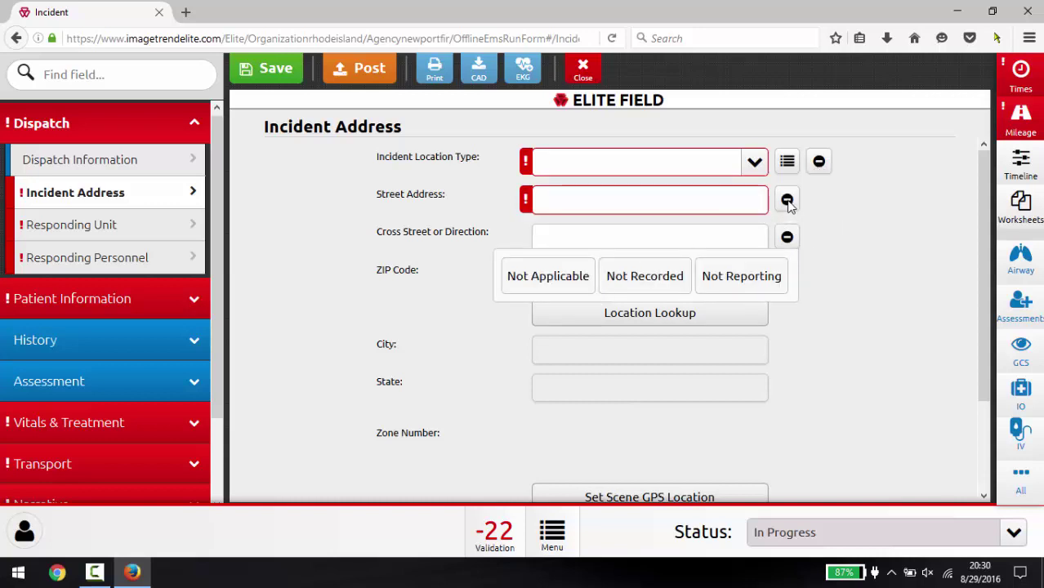
pyautogui.click(788, 198)
pyautogui.click(787, 200)
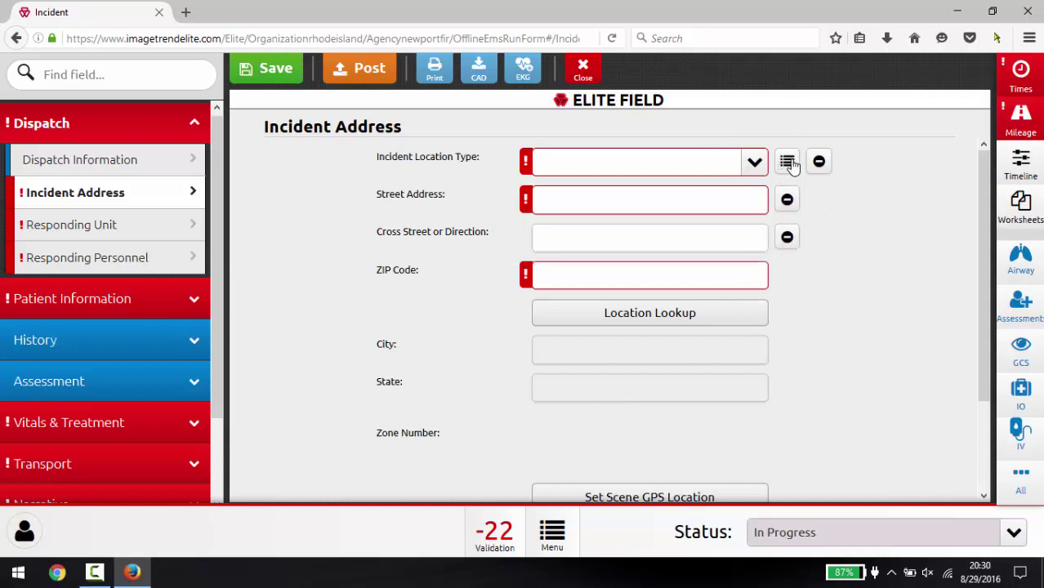
# - Set Incident Location Type to Apartment from the full picklist
pyautogui.click(787, 161)
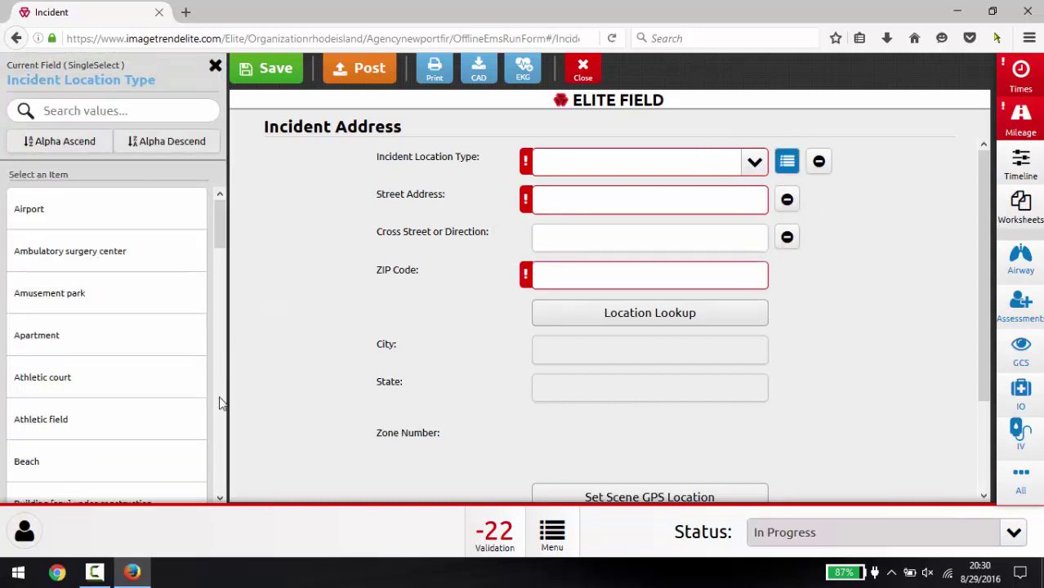
pyautogui.scroll(-3, 224, 420)
pyautogui.scroll(-7, 222, 428)
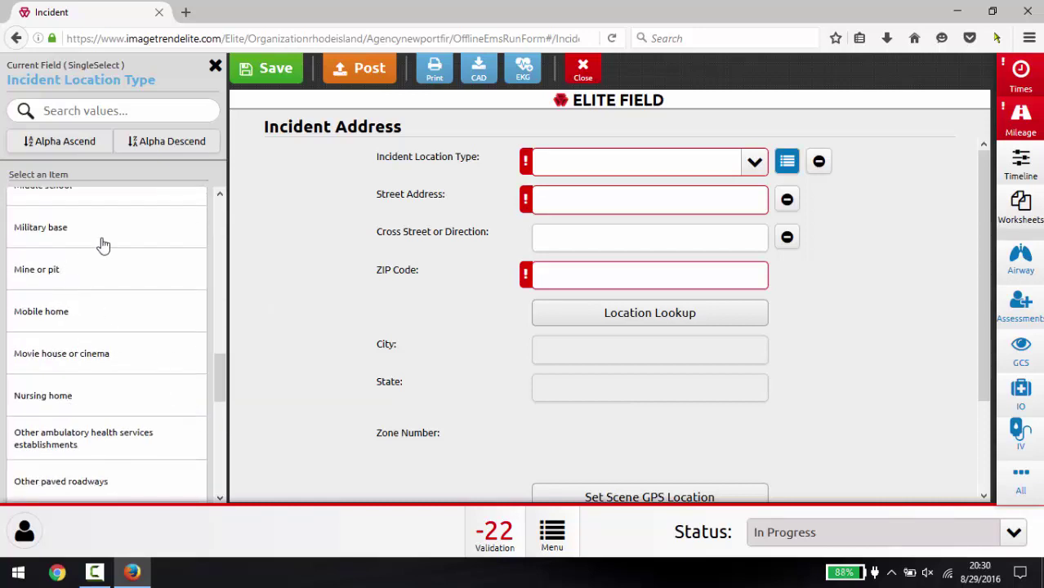
pyautogui.moveTo(214, 395); pyautogui.dragTo(226, 425)
pyautogui.click(247, 377)
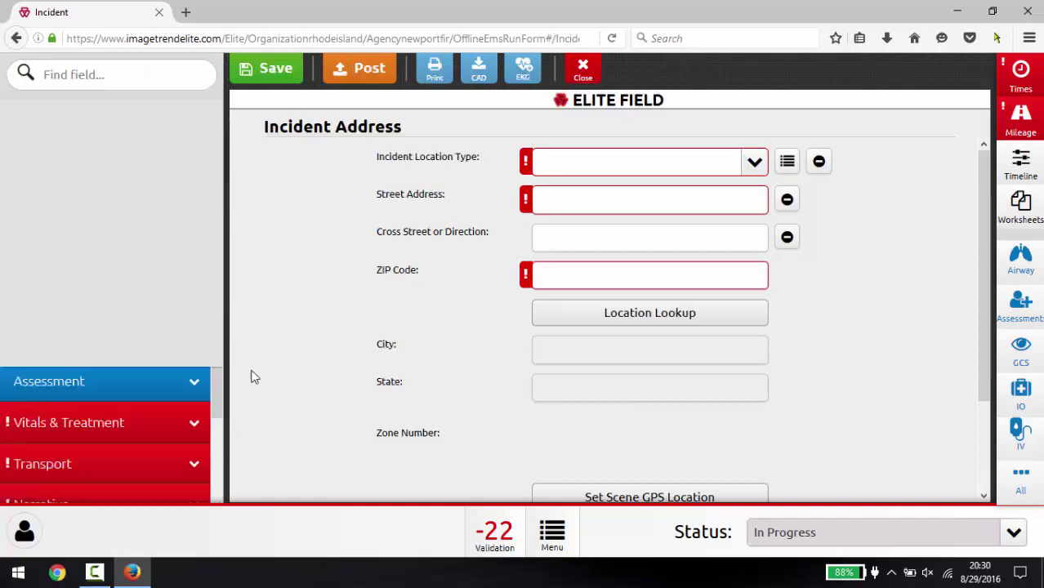
pyautogui.click(786, 162)
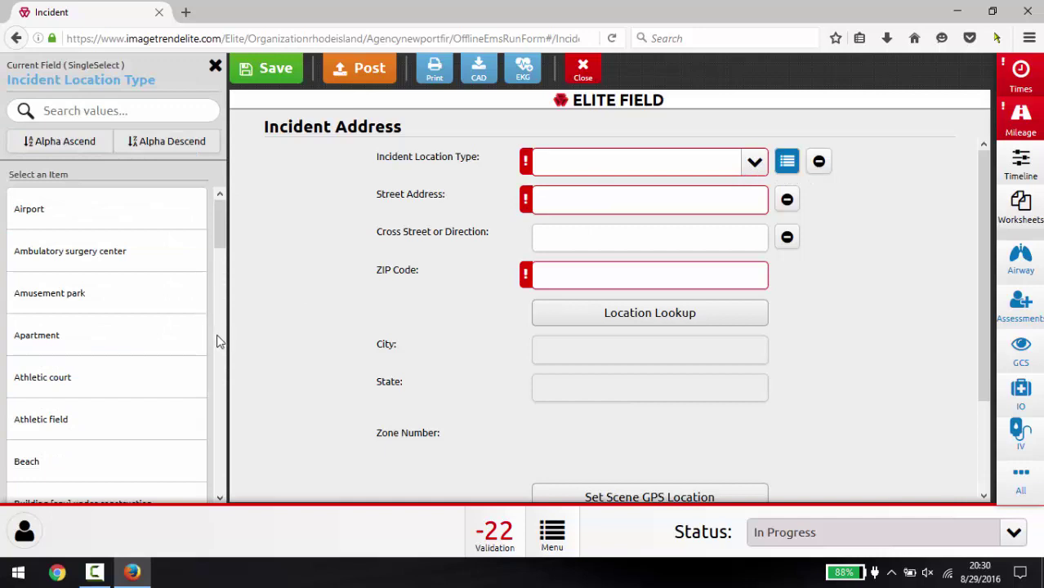
pyautogui.click(174, 336)
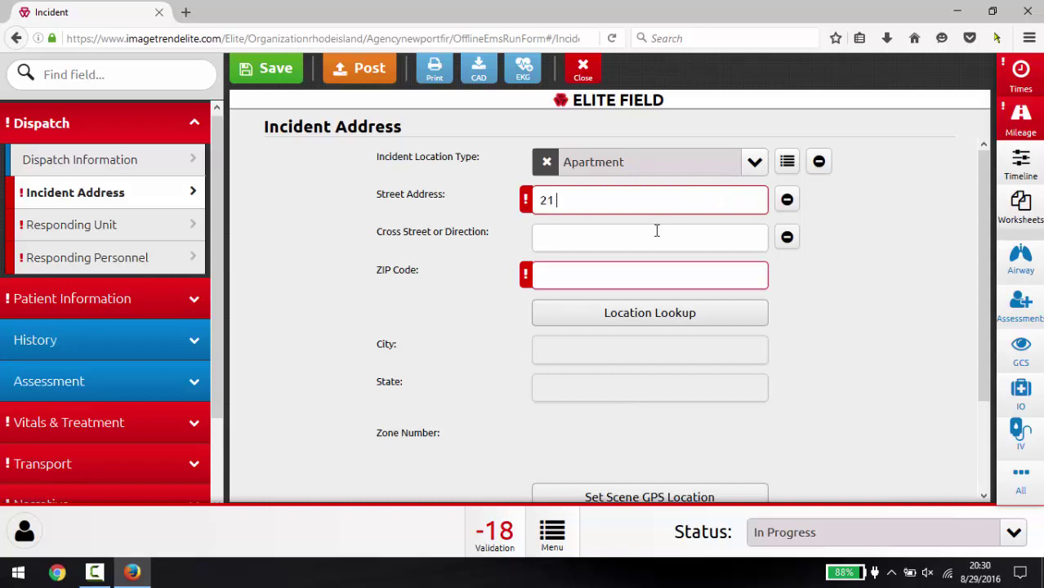
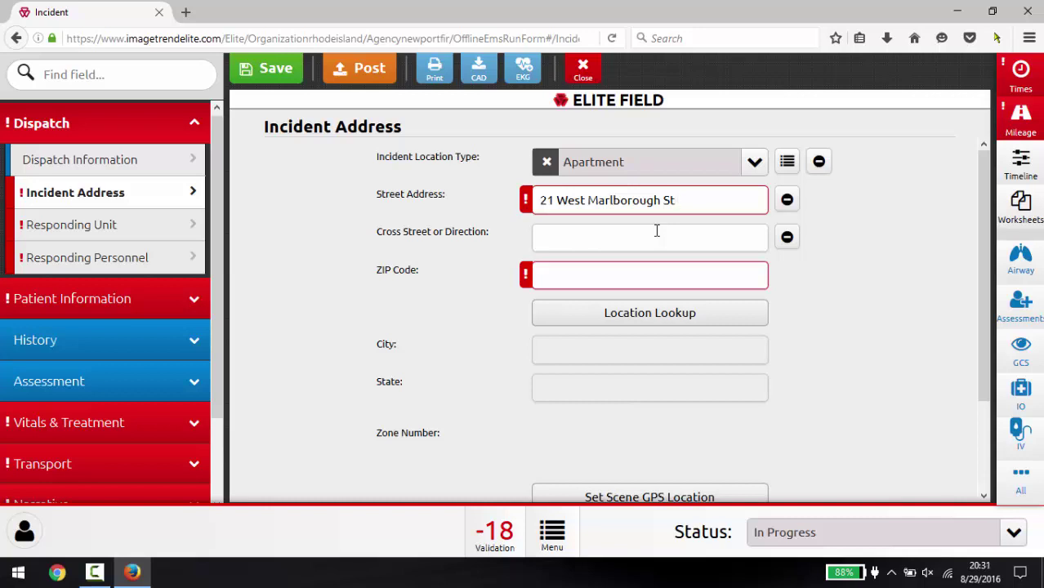
# - Enter the incident street address with its apartment number, then the incident ZIP code
pyautogui.write('Ap')
pyautogui.press('Tab')
pyautogui.press('Tab')
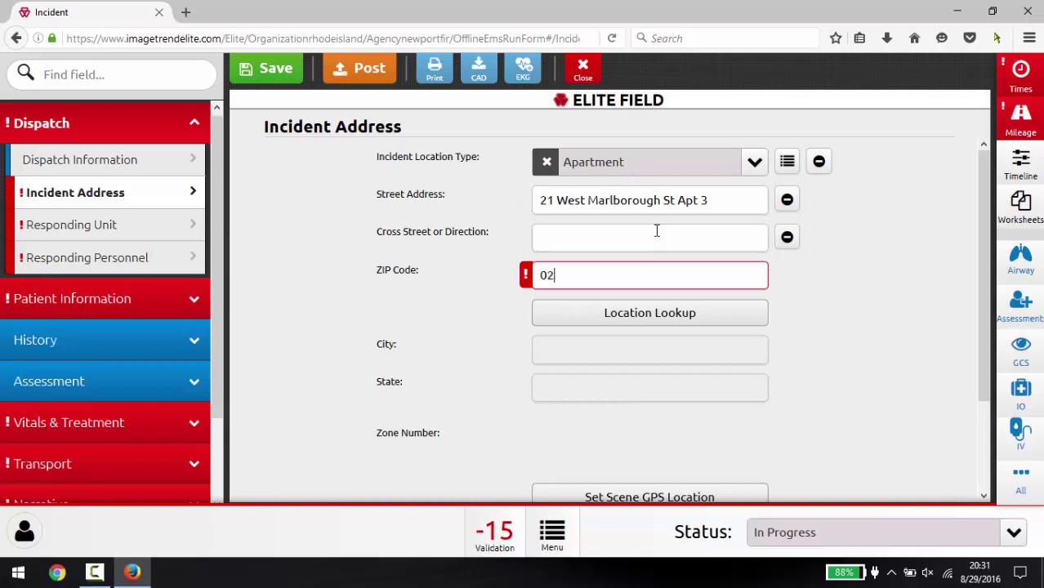
pyautogui.write('023840')
pyautogui.scroll(-1, 656, 231)
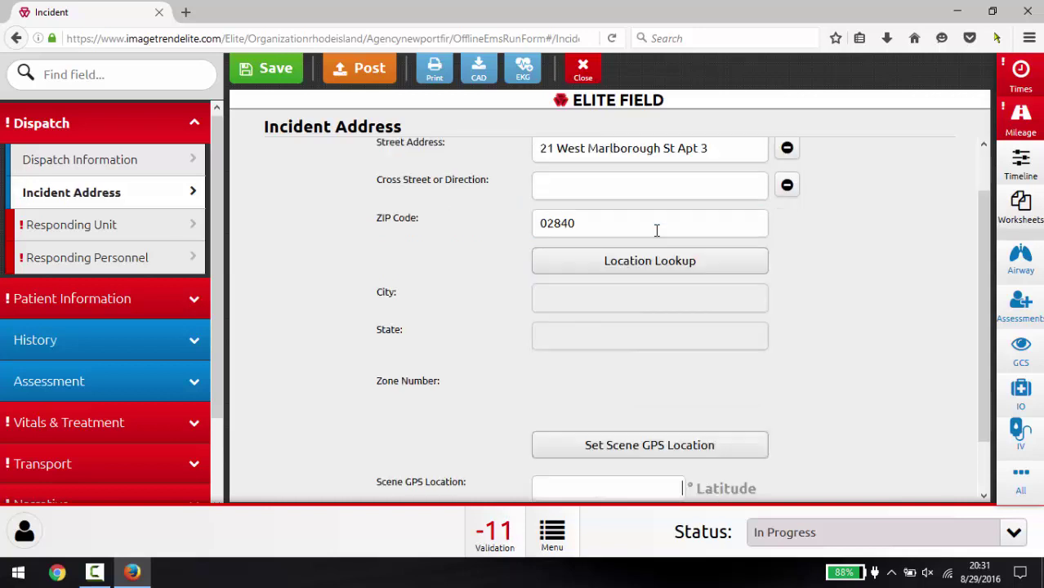
# - Look up the city from the ZIP code and choose Newport, RI
pyautogui.click(638, 272)
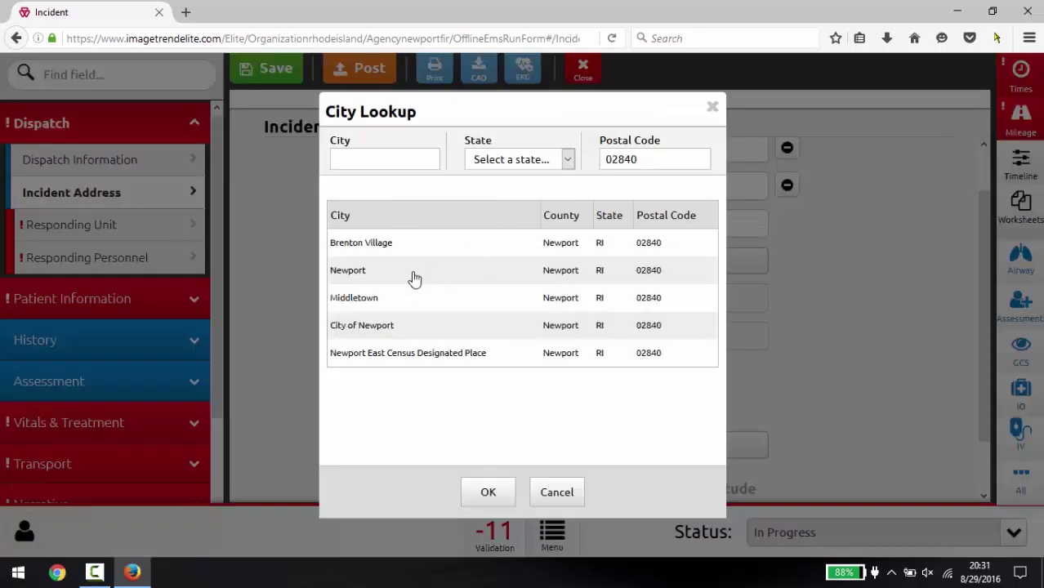
pyautogui.click(362, 278)
pyautogui.click(490, 493)
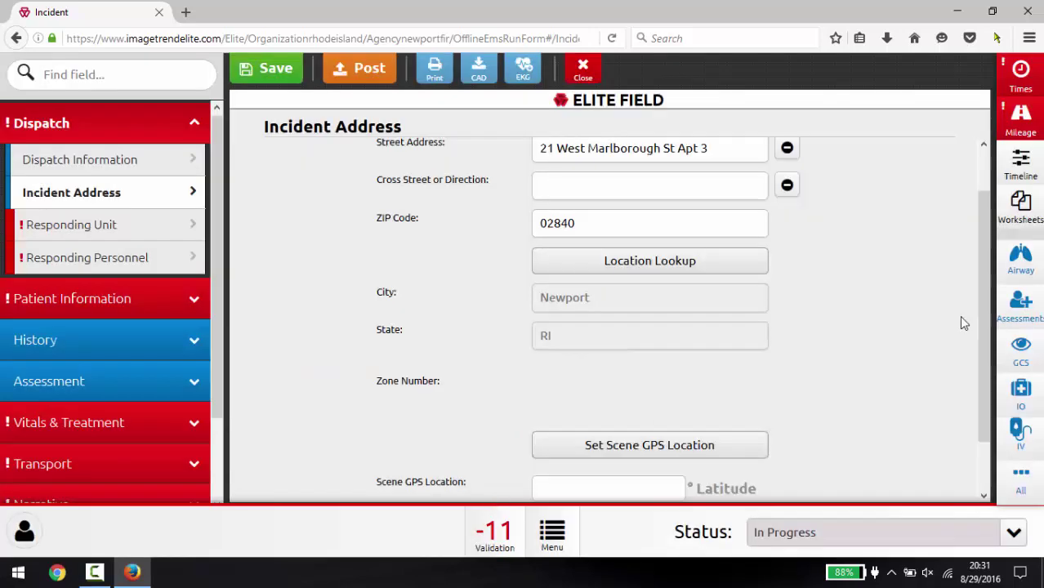
pyautogui.scroll(1, 949, 325)
pyautogui.scroll(-2, 950, 325)
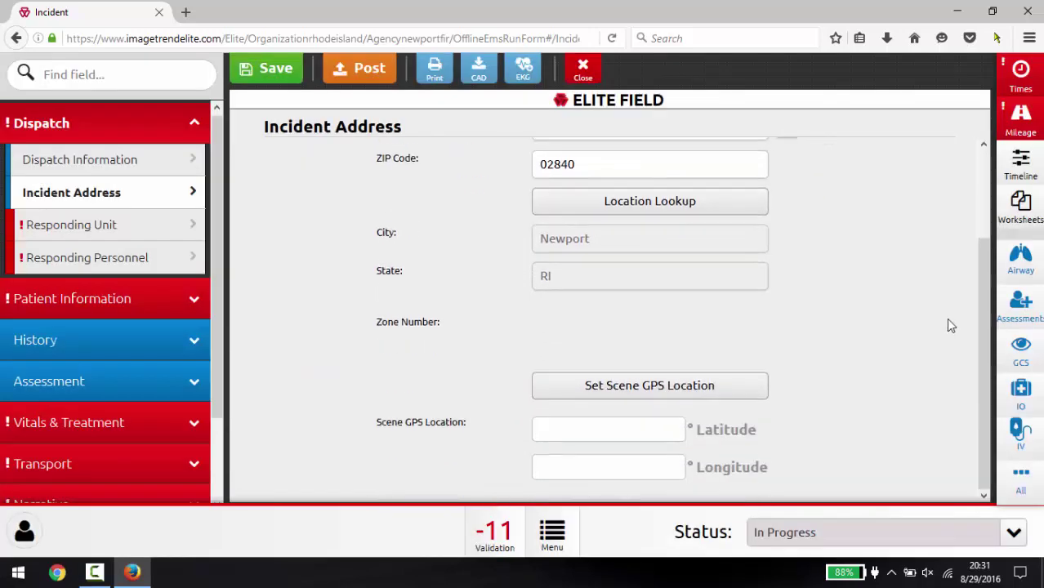
pyautogui.scroll(2, 950, 325)
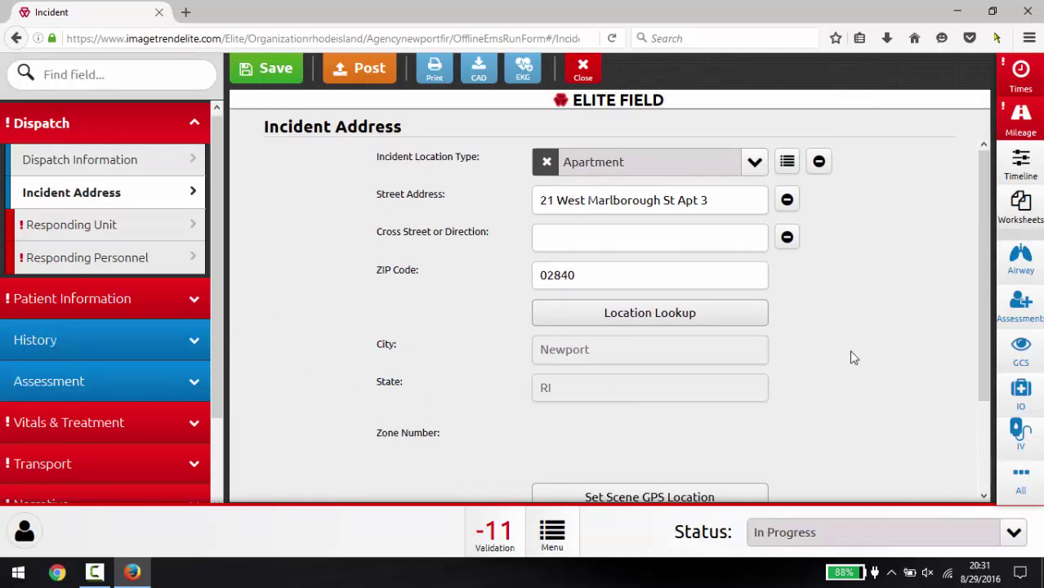
pyautogui.scroll(-2, 850, 353)
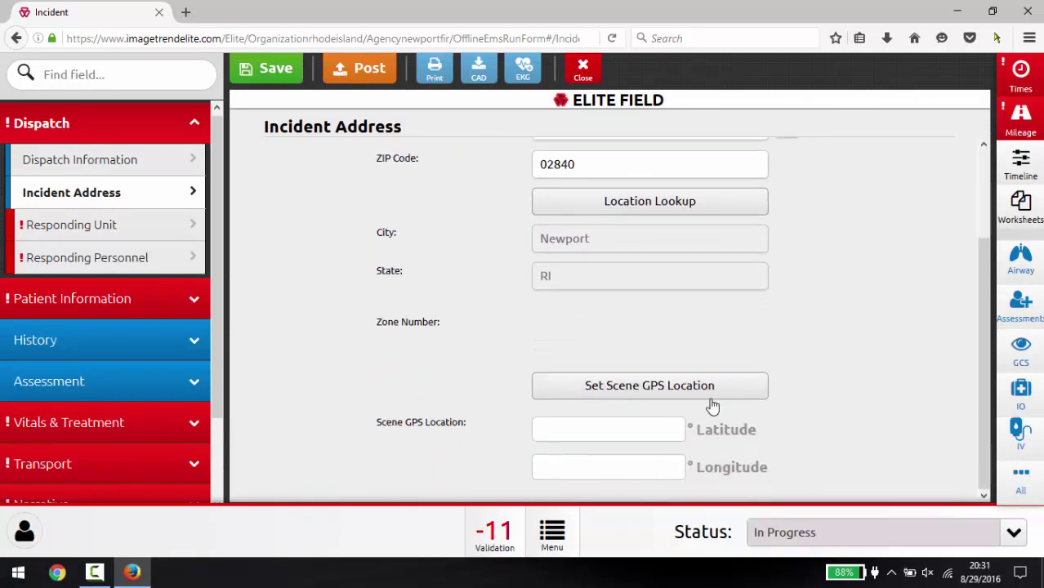
# - Set the scene GPS location, allowing the browser to share its location
pyautogui.click(640, 397)
pyautogui.click(272, 141)
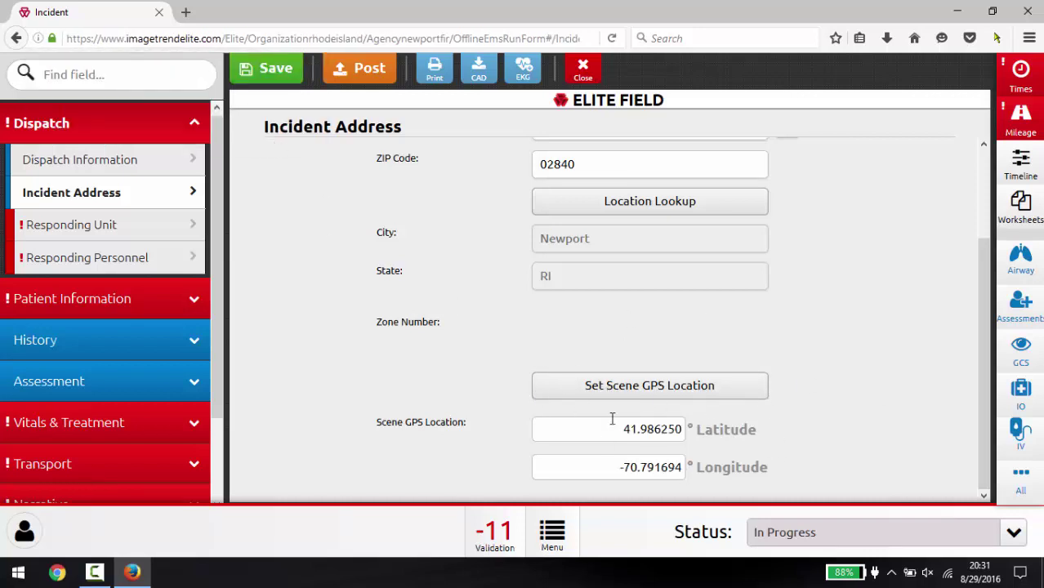
pyautogui.scroll(2, 894, 431)
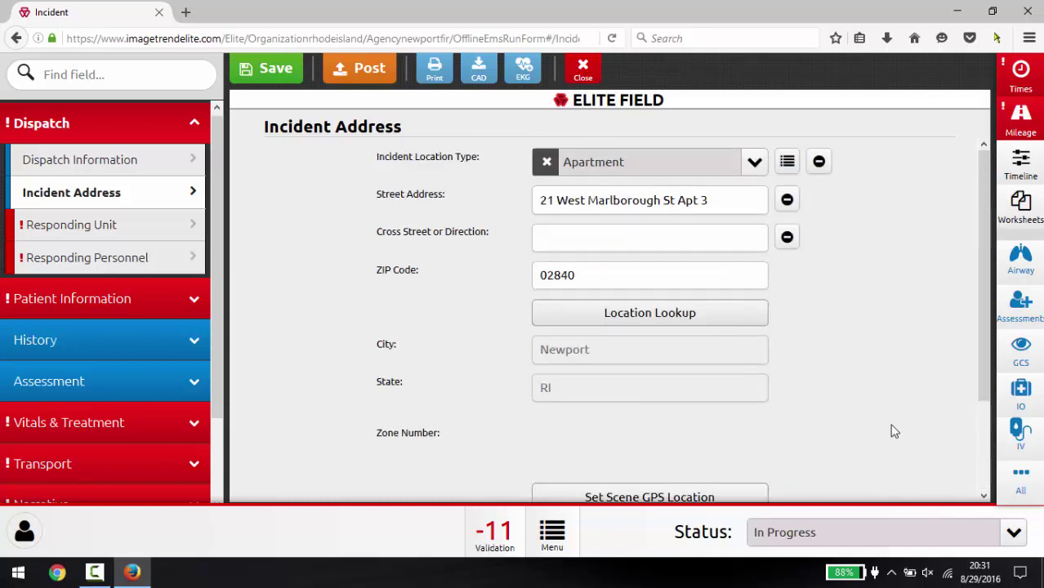
# - Go to the Responding Unit page, acknowledging the error message that appears
pyautogui.click(142, 233)
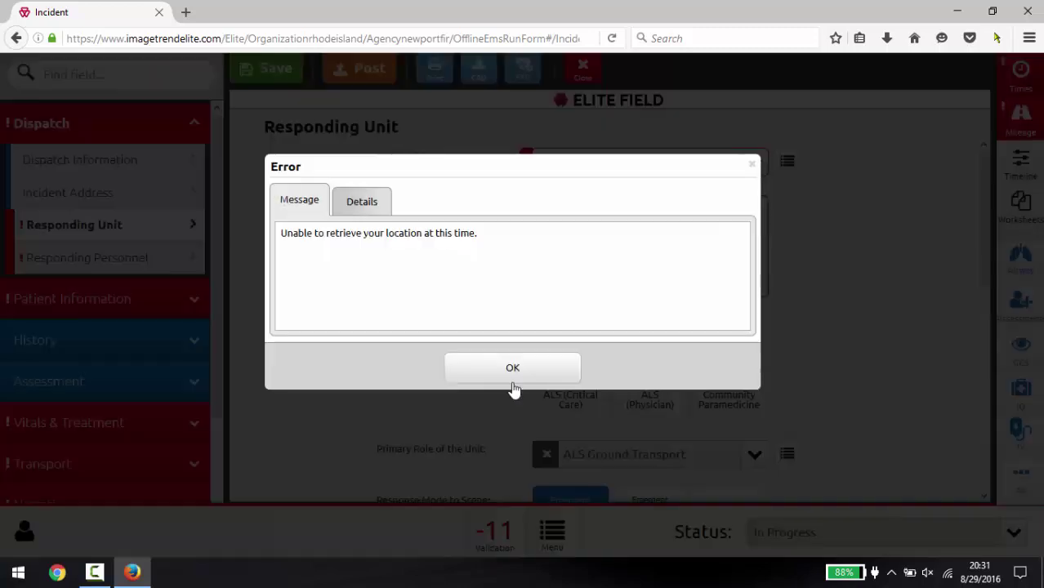
pyautogui.click(510, 372)
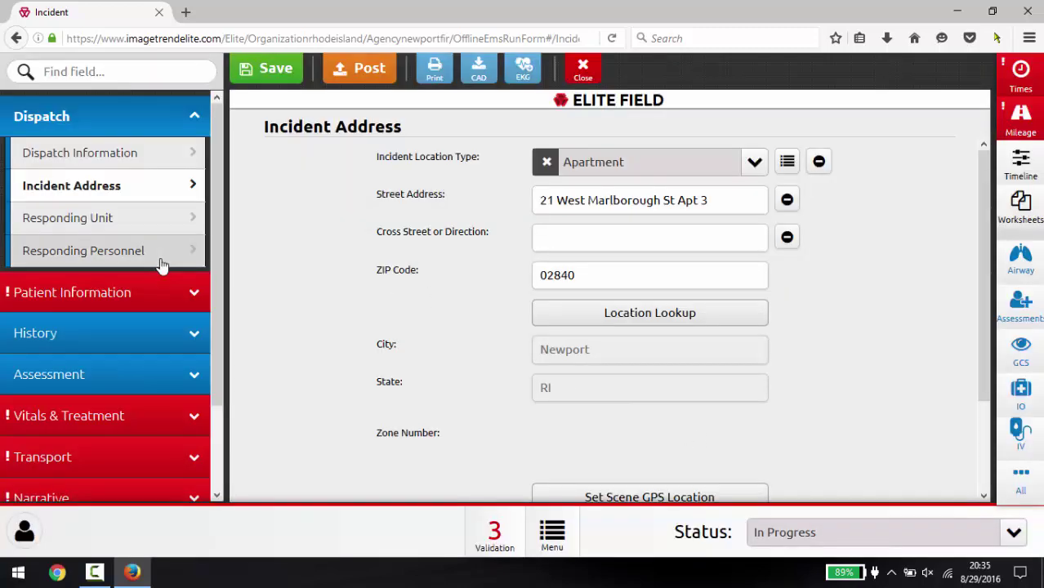
pyautogui.scroll(-1, 106, 244)
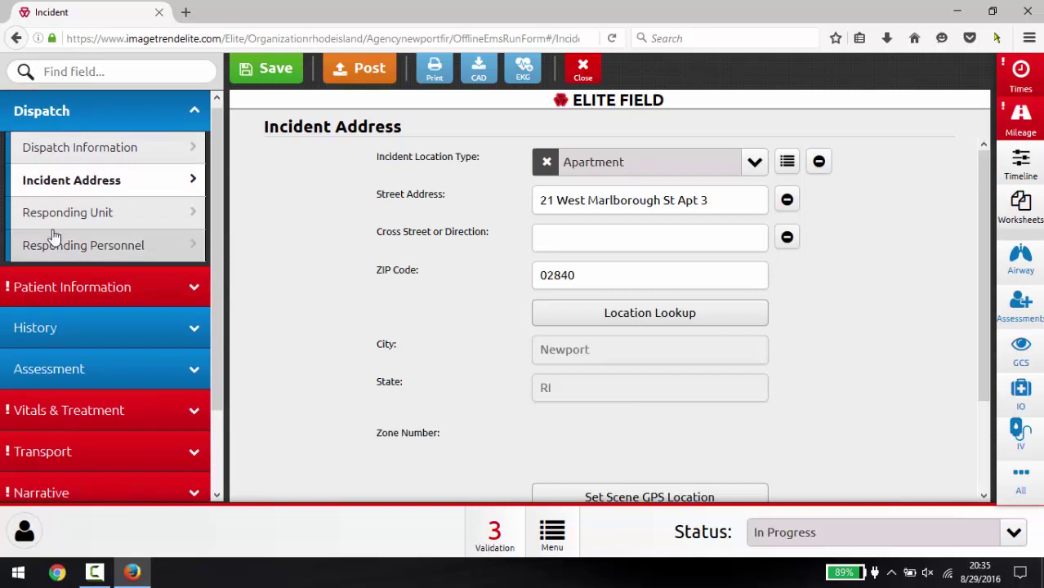
pyautogui.click(131, 222)
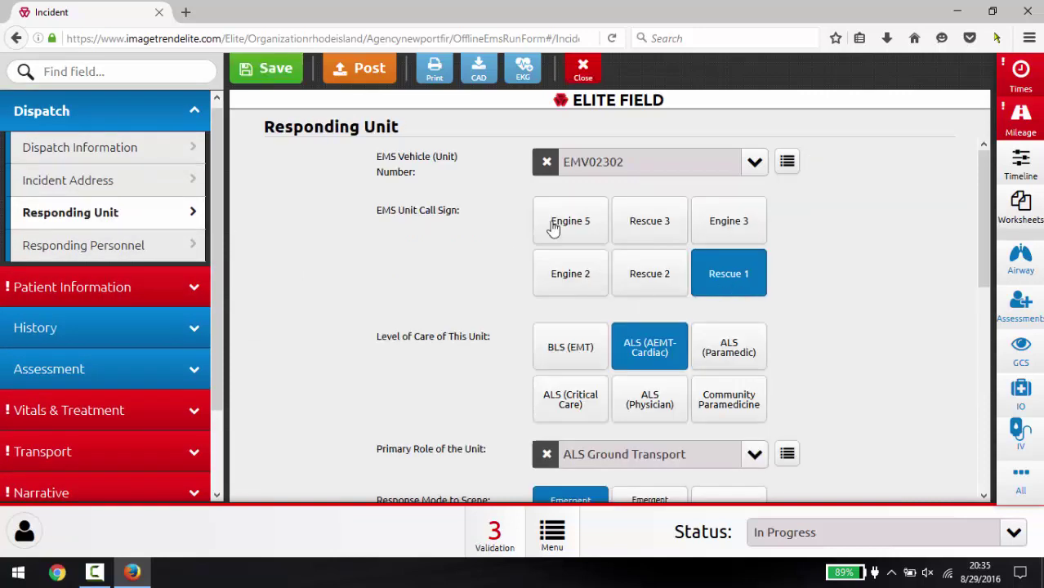
# - Review the Responding Unit and Responding Personnel pages, then open Patient Information's Patient Tracking
pyautogui.click(70, 251)
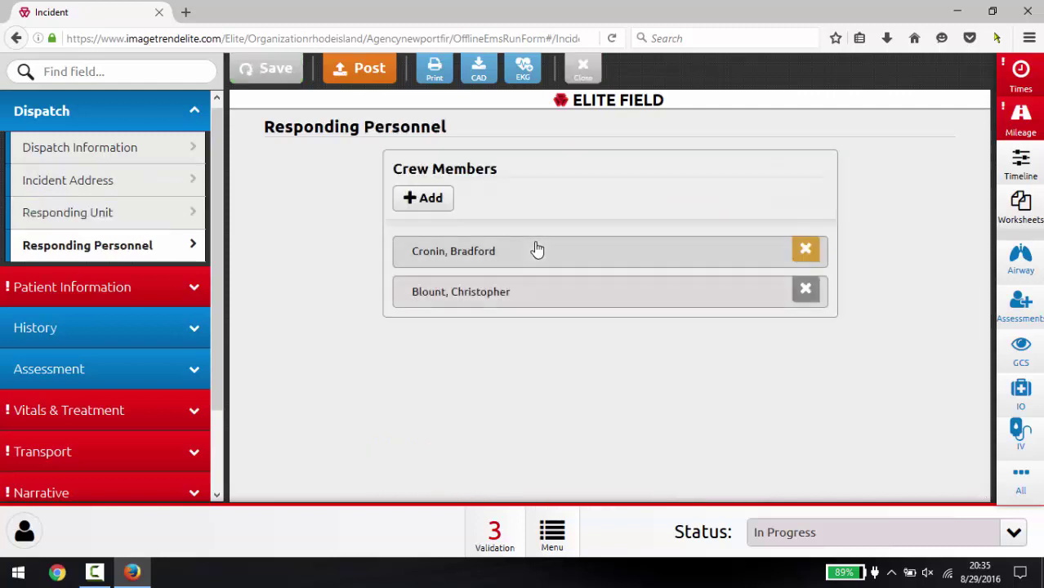
pyautogui.click(103, 223)
pyautogui.click(120, 248)
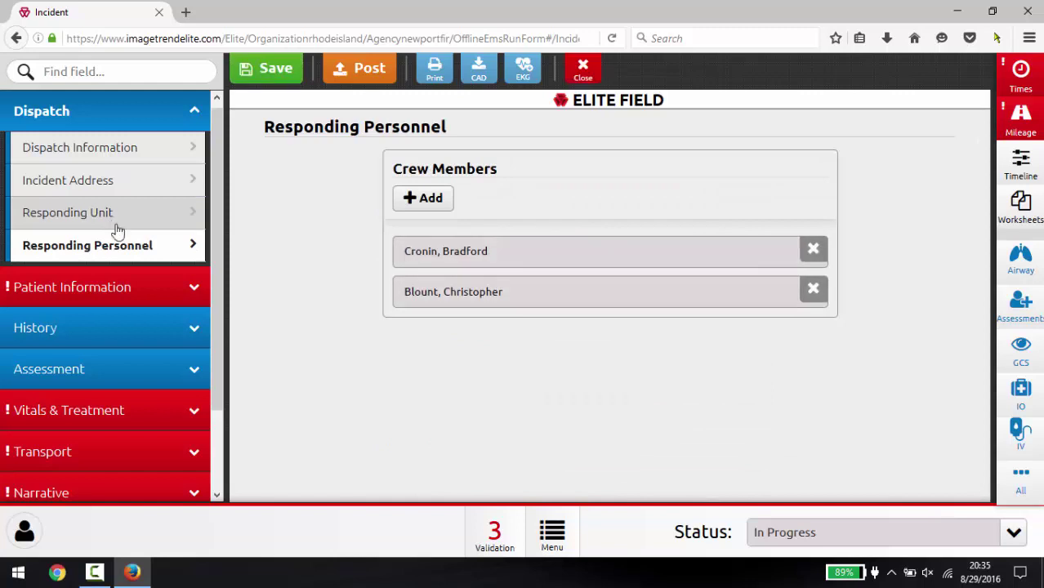
pyautogui.click(112, 220)
pyautogui.click(121, 241)
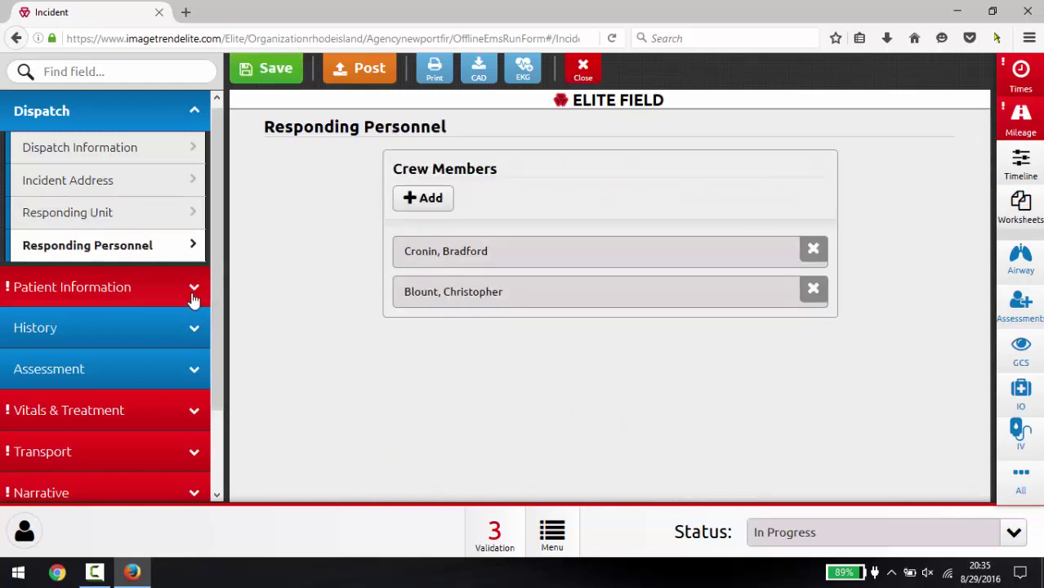
pyautogui.click(188, 289)
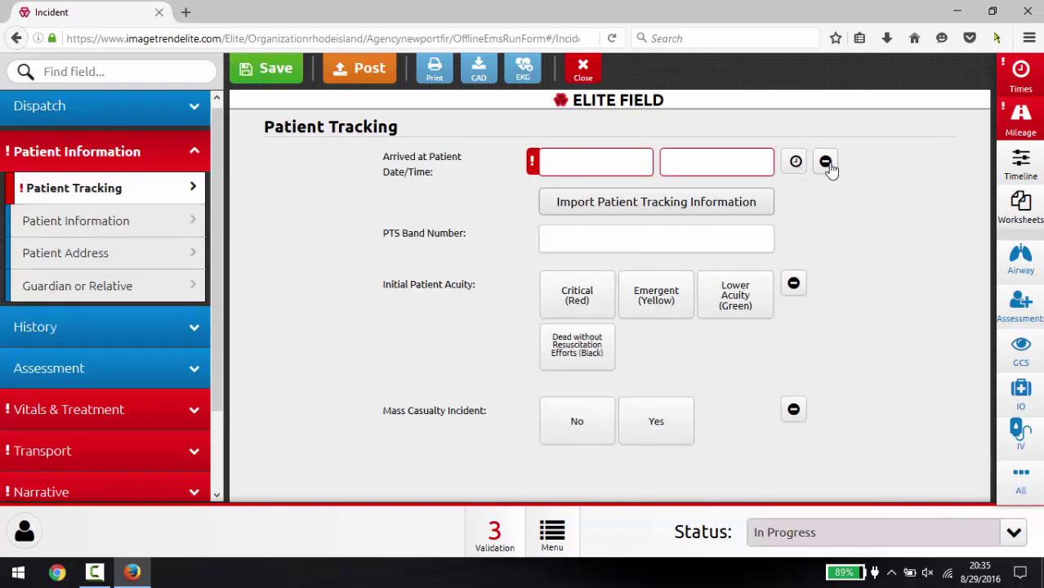
# - Stamp current times for call received, dispatched, en route, on scene and patient side (20:36:05)
pyautogui.click(1020, 74)
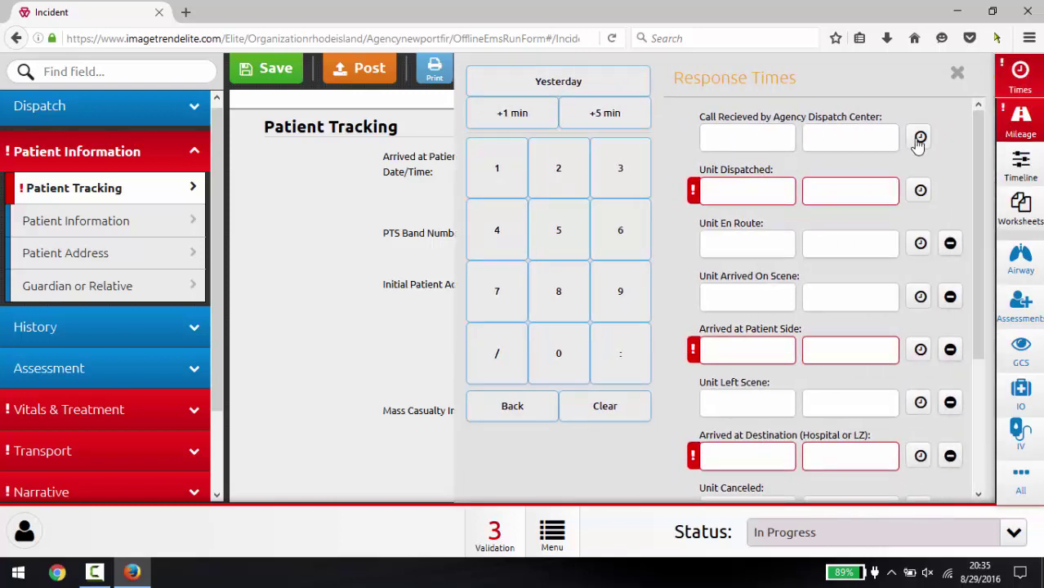
pyautogui.click(919, 138)
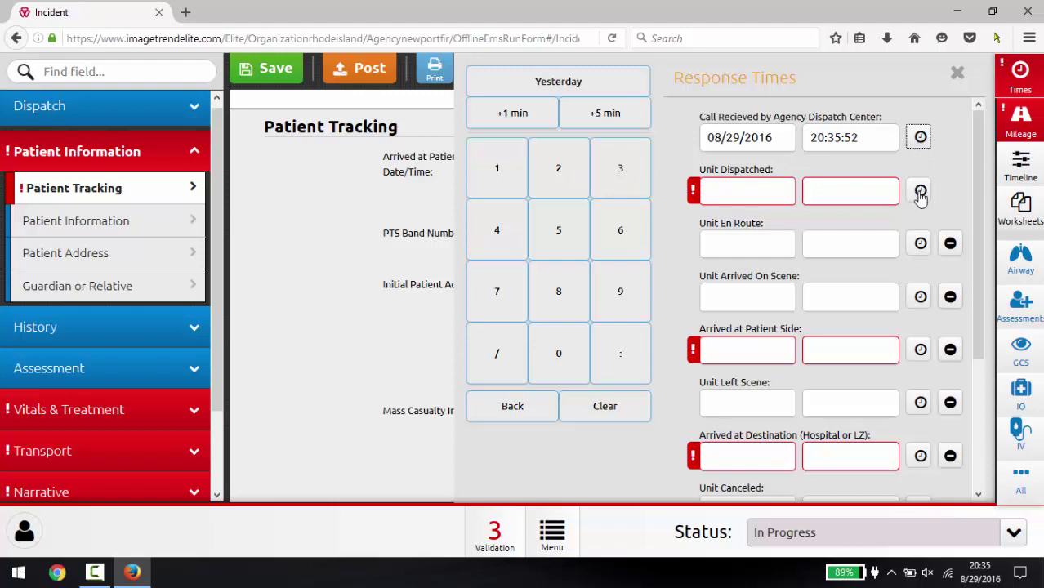
pyautogui.click(920, 193)
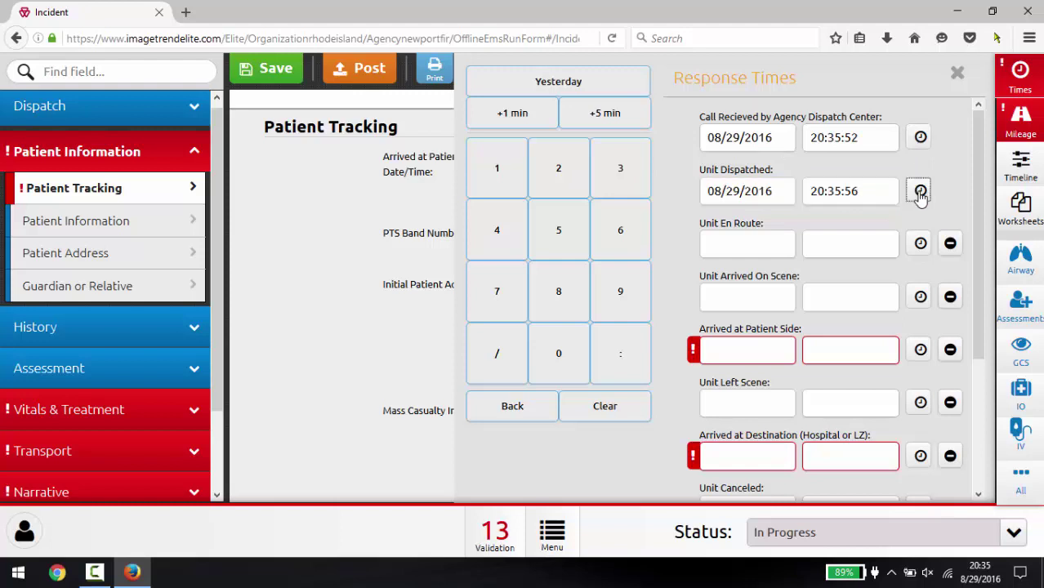
pyautogui.click(949, 245)
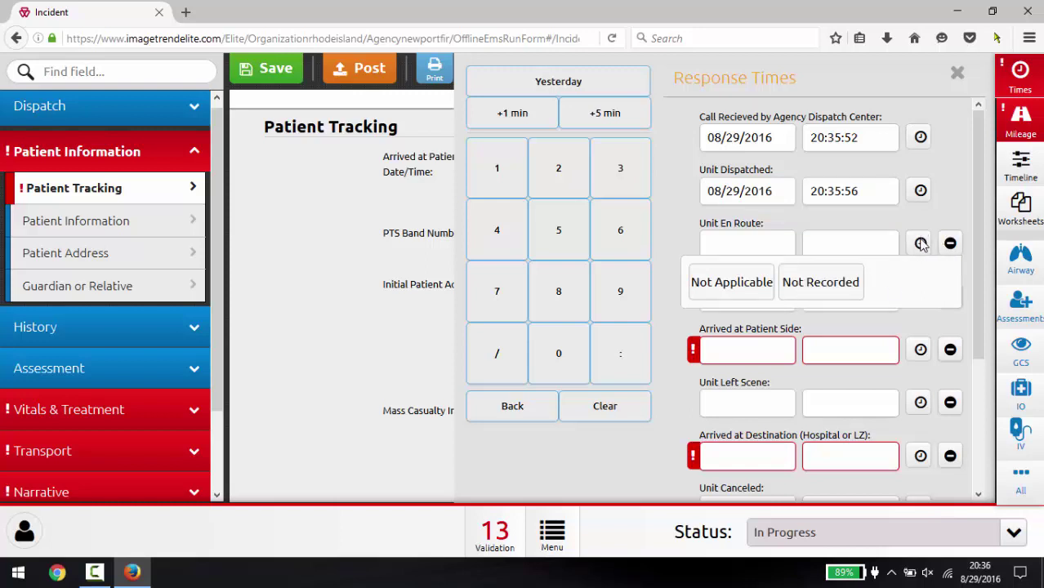
pyautogui.click(920, 245)
pyautogui.click(920, 245)
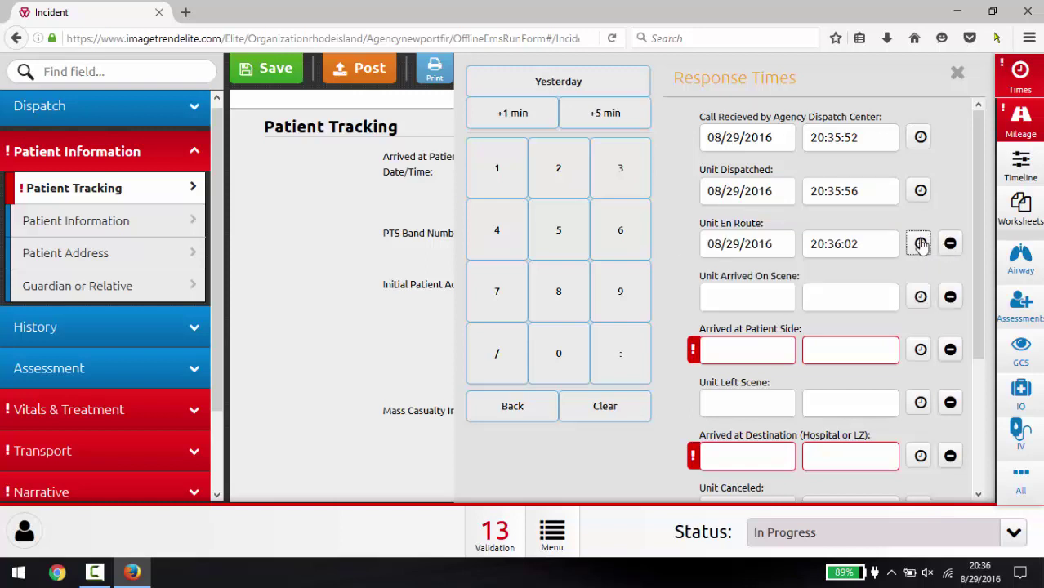
pyautogui.click(920, 297)
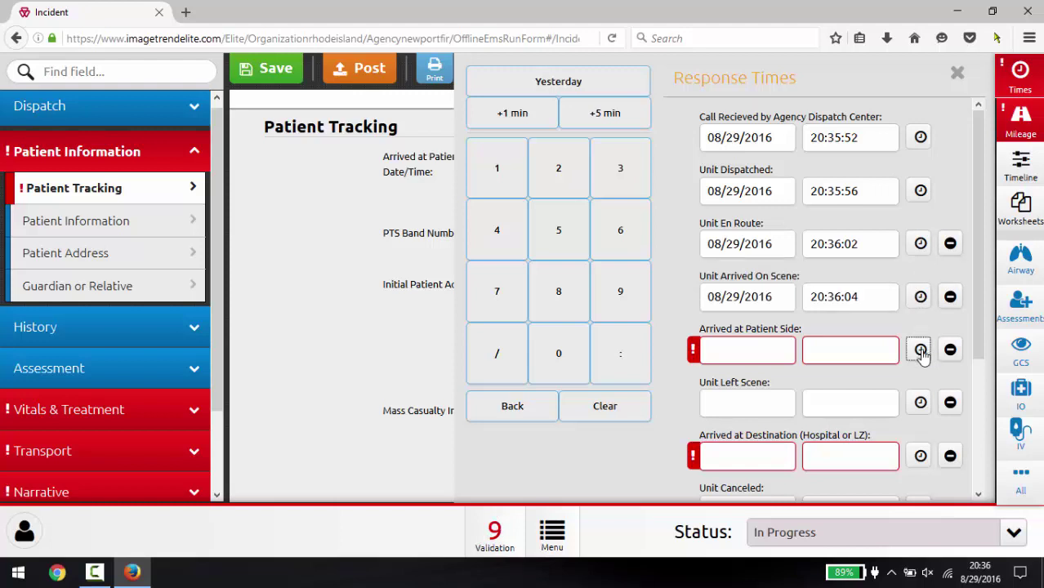
pyautogui.click(920, 350)
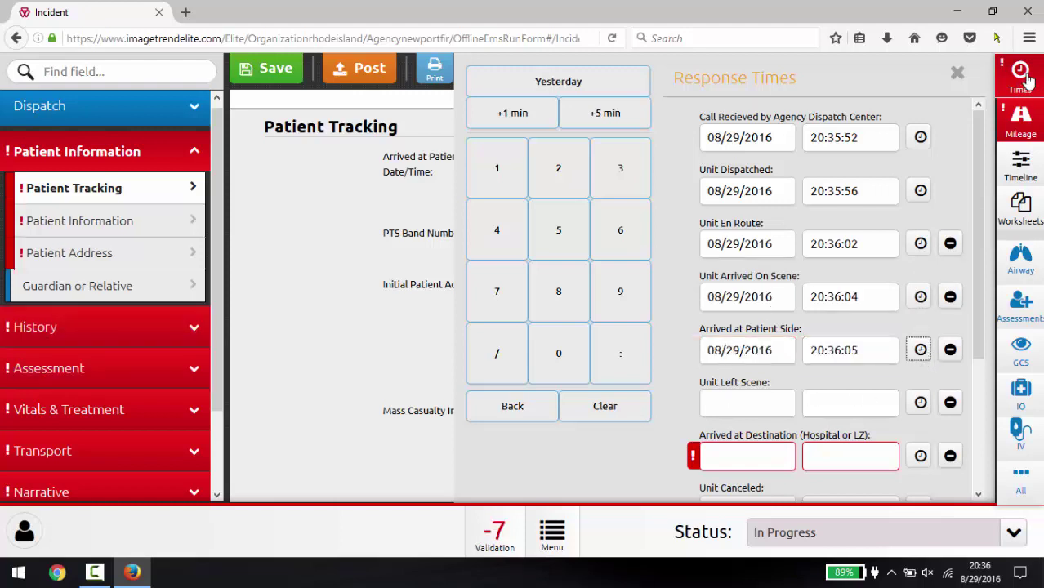
pyautogui.click(1027, 78)
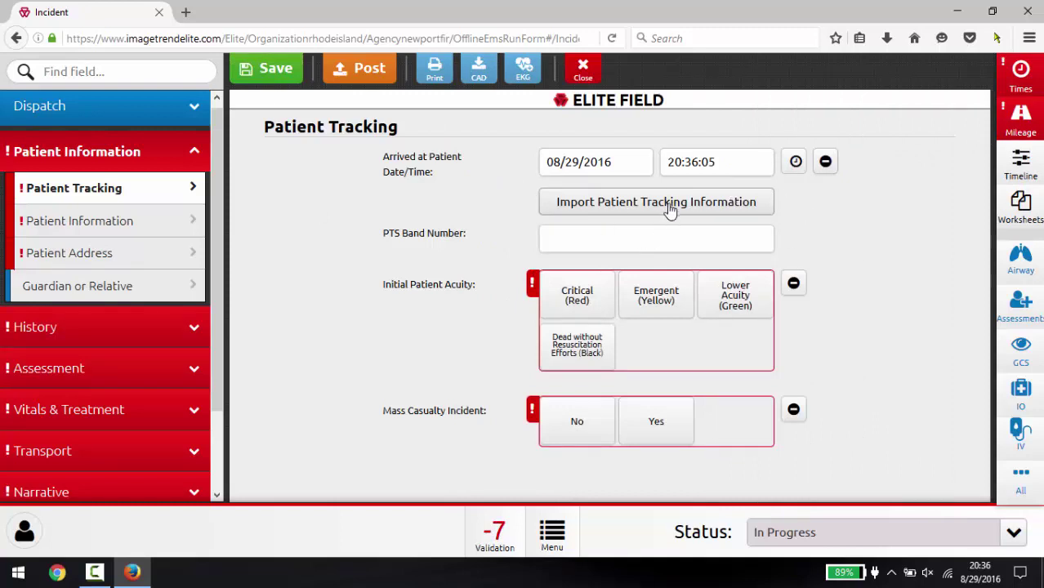
# - Enter PTS band 000000, set Lower Acuity (Green) and Mass Casualty No, then open Patient Information
pyautogui.click(598, 237)
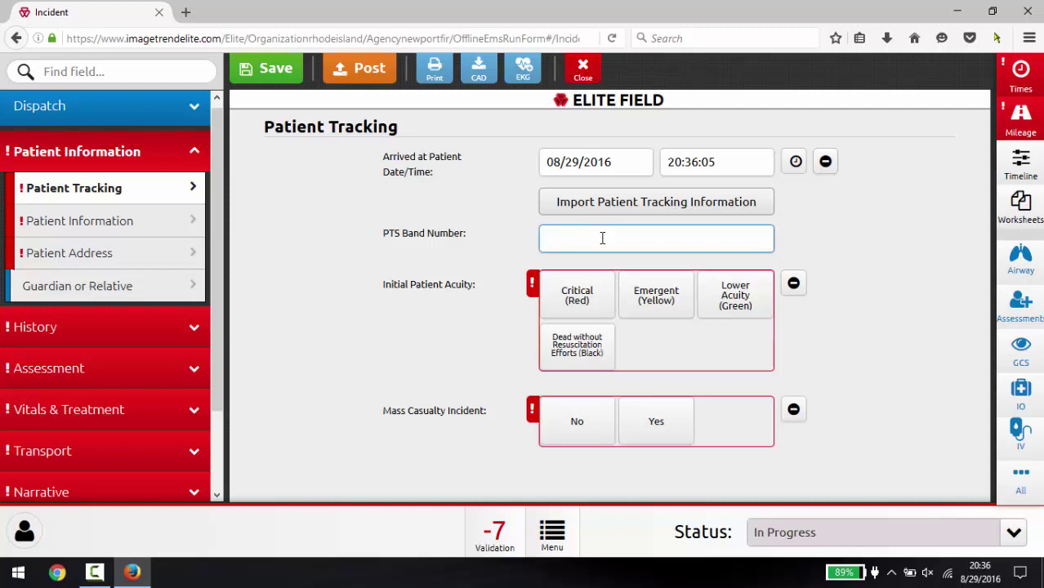
pyautogui.write('000000')
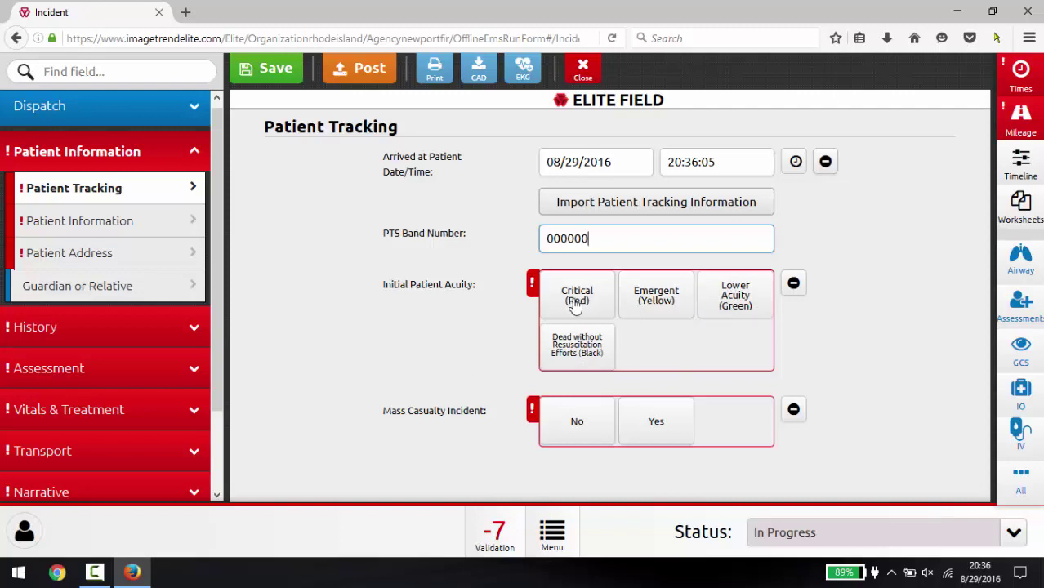
pyautogui.click(741, 301)
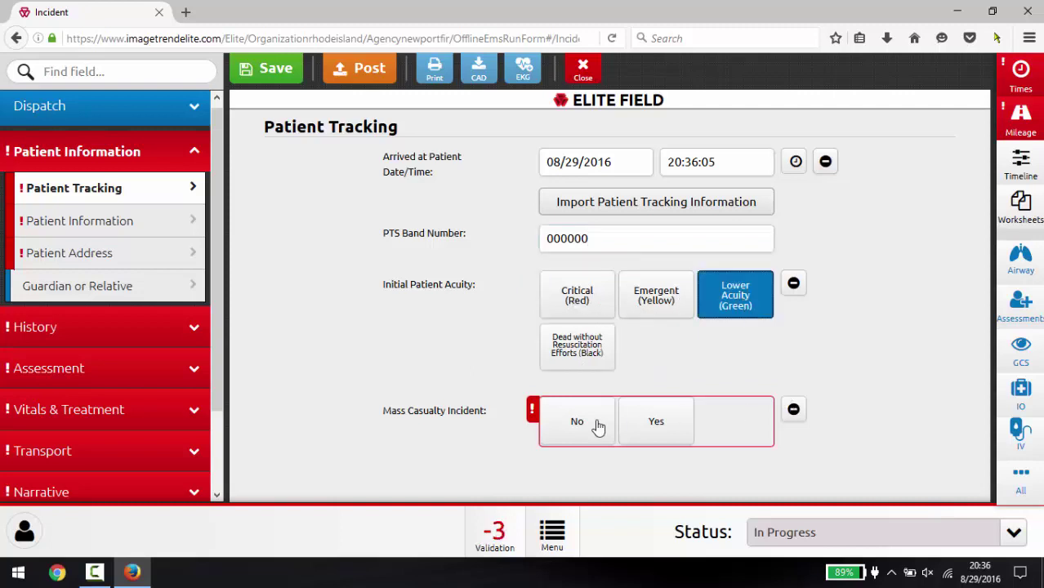
pyautogui.click(574, 434)
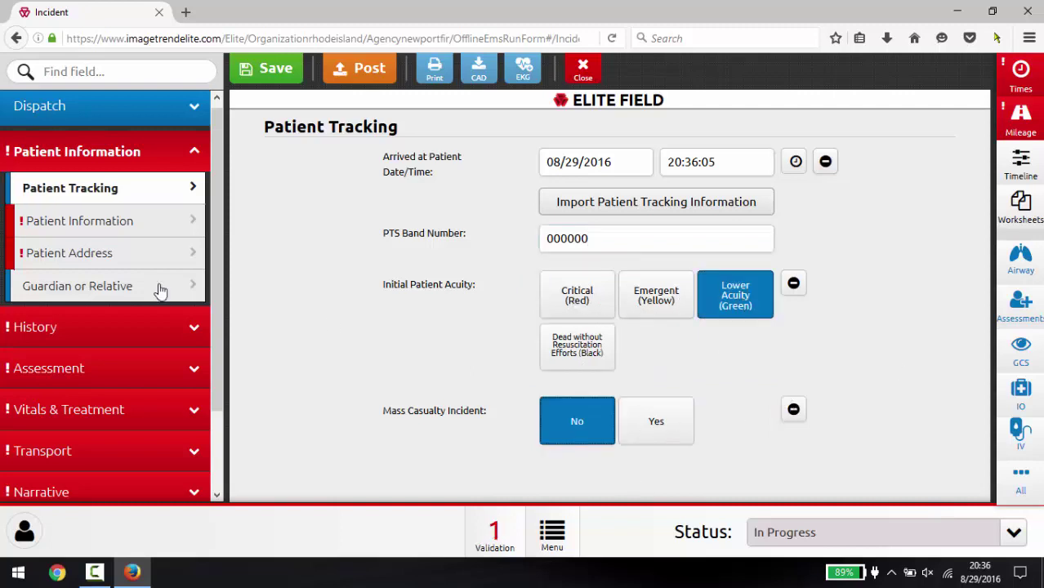
pyautogui.click(77, 222)
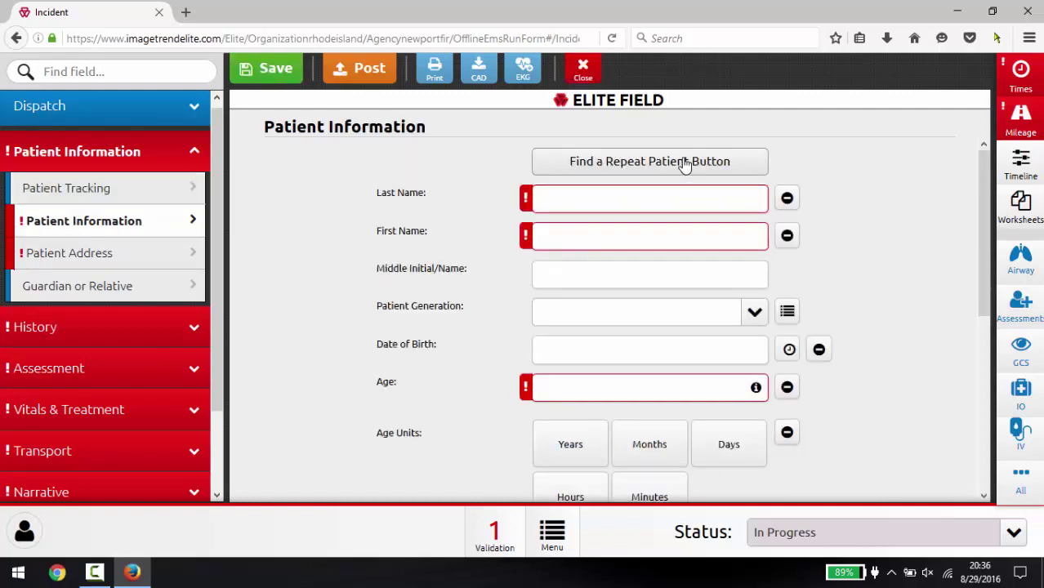
pyautogui.click(684, 162)
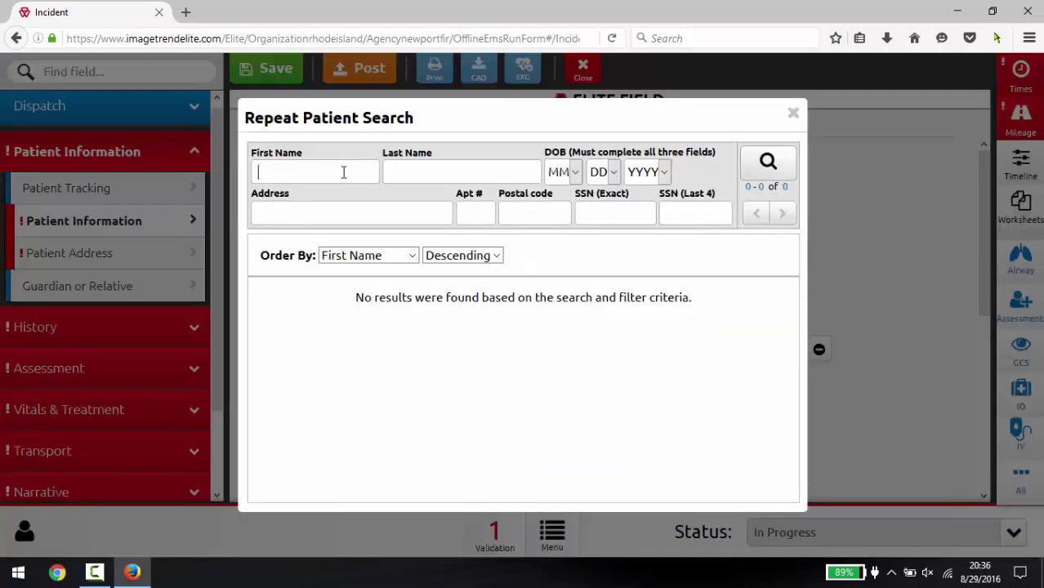
pyautogui.write('Jones')
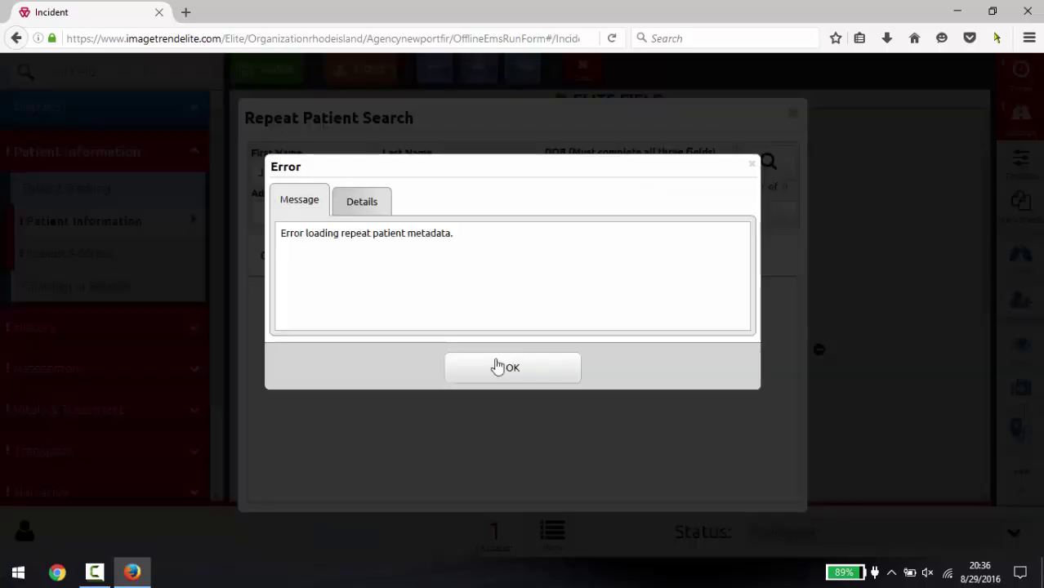
pyautogui.click(356, 203)
pyautogui.click(306, 214)
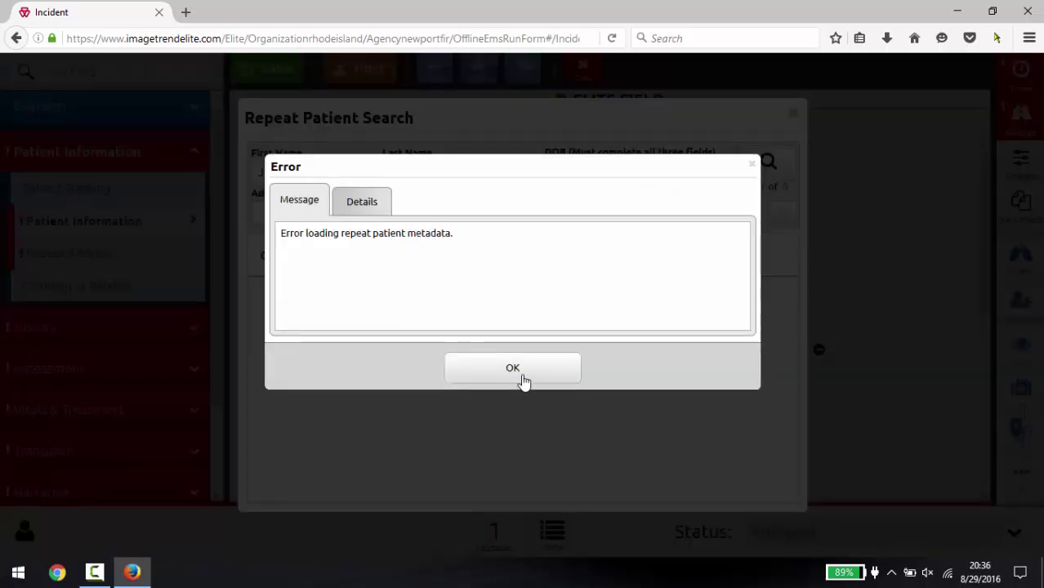
pyautogui.click(522, 381)
pyautogui.hotkey('ctrl', 'a')
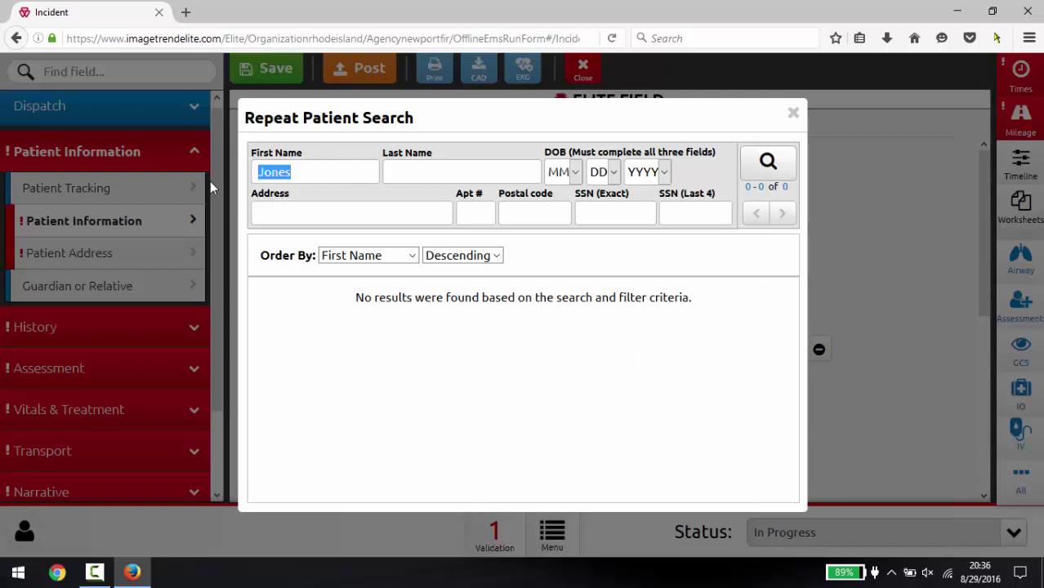
pyautogui.press('BackSpace')
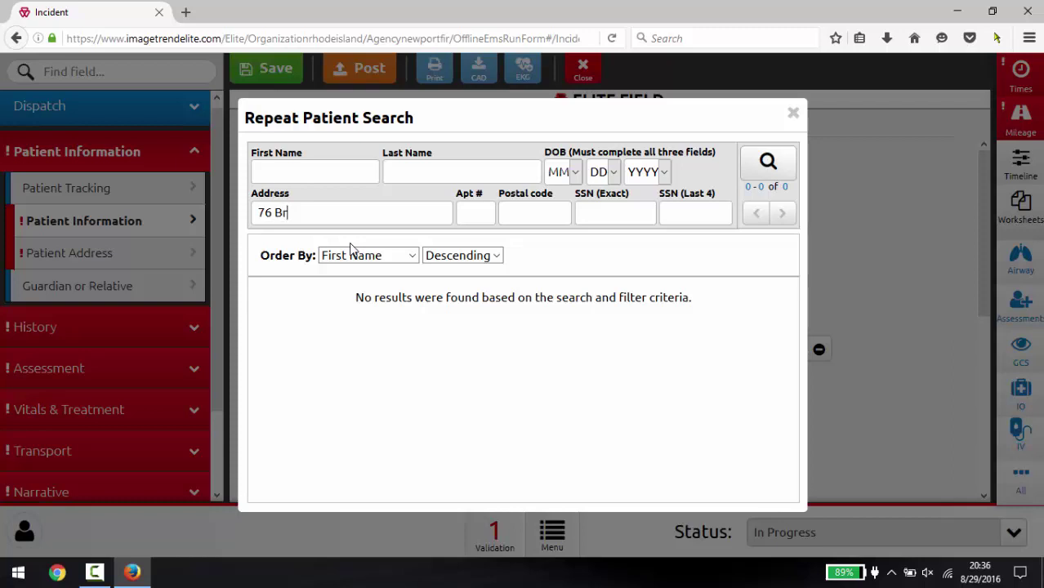
pyautogui.write('oadwa')
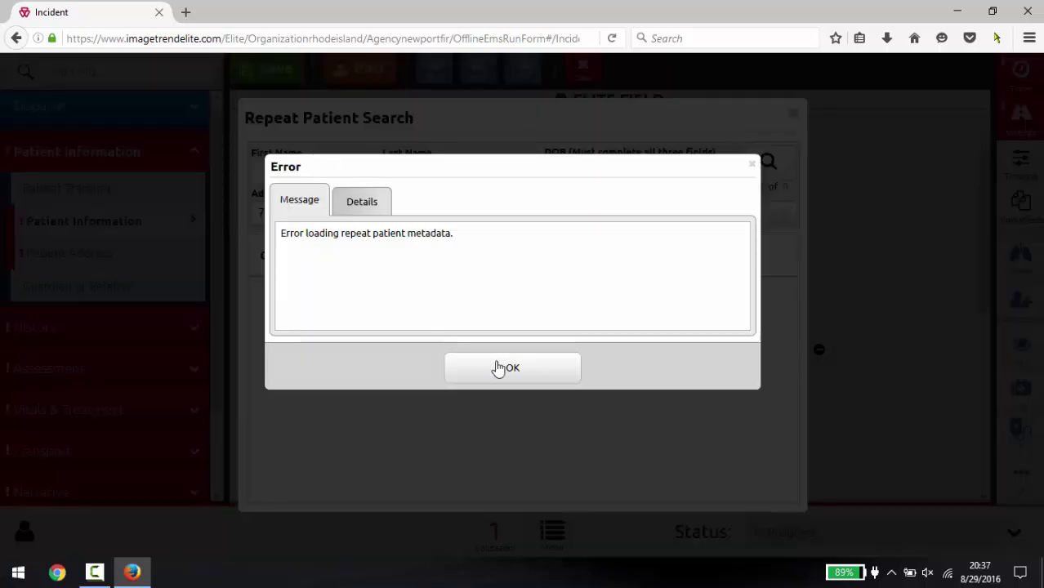
pyautogui.click(496, 367)
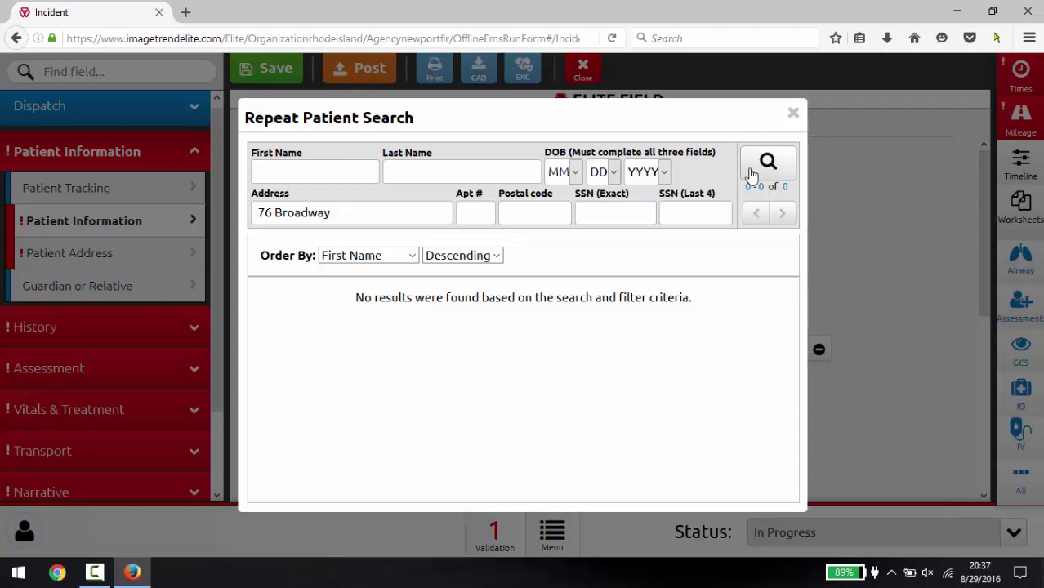
pyautogui.click(793, 114)
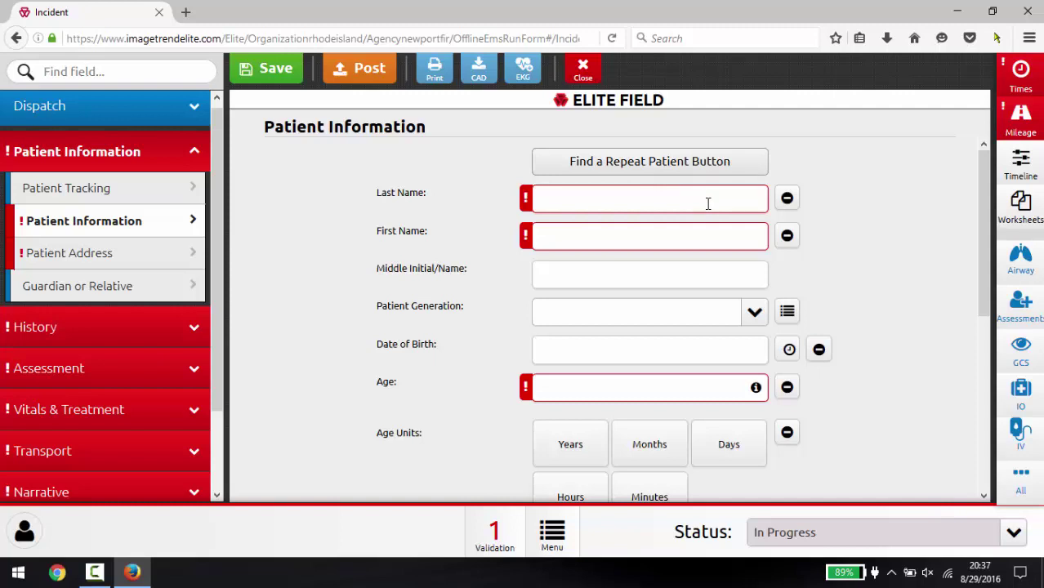
# - Enter the patient's last and first name and birth date (age 38), and set gender Male
pyautogui.press('Tab')
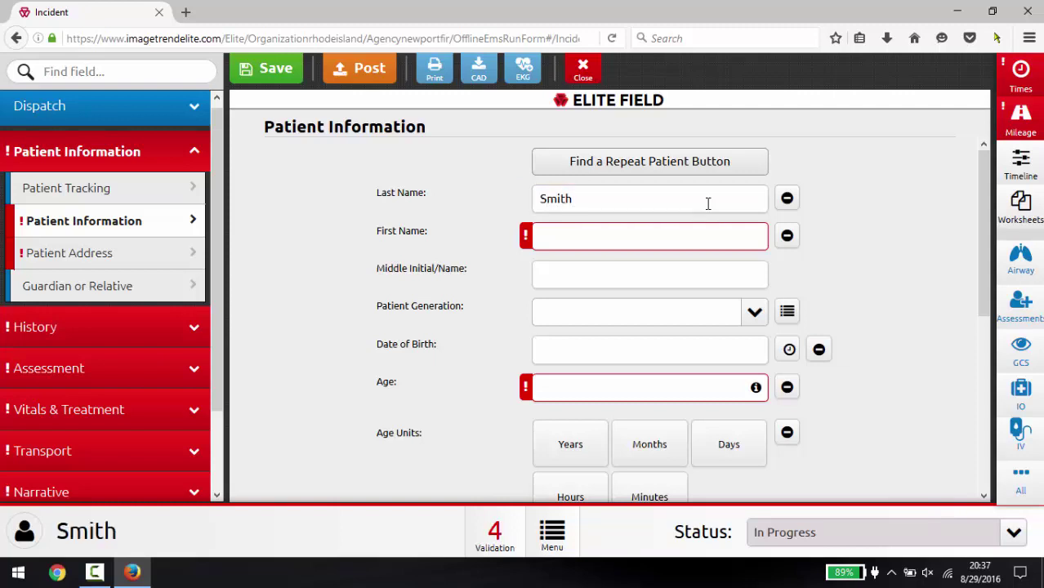
pyautogui.press('Tab')
pyautogui.press('Tab')
pyautogui.press('Tab')
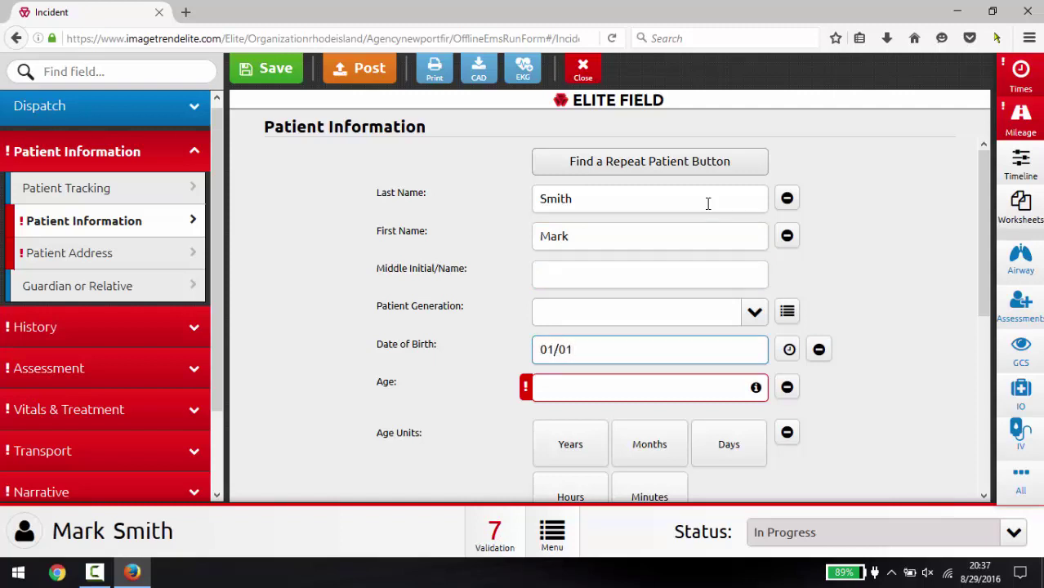
pyautogui.press('Tab')
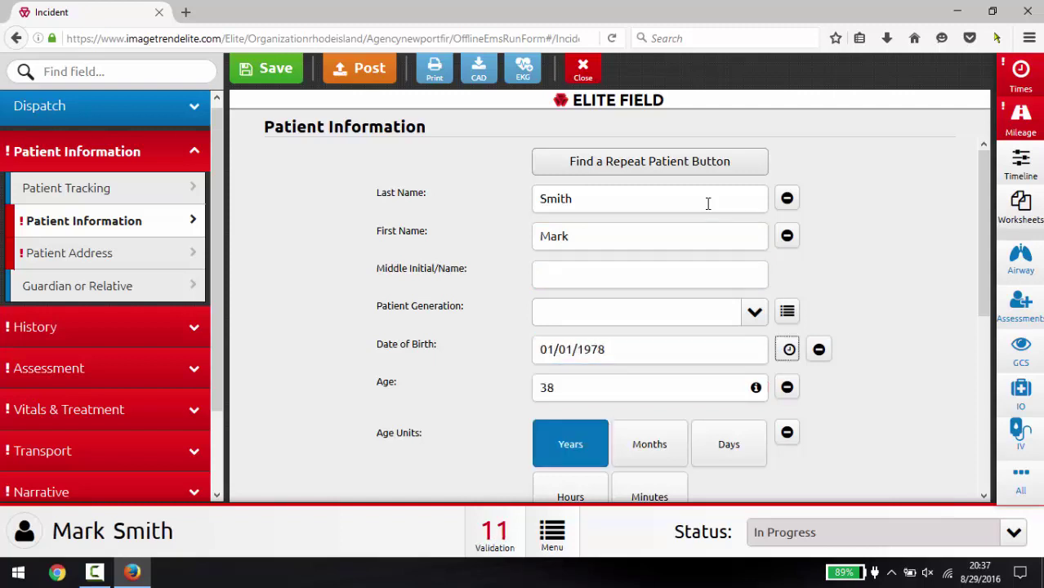
pyautogui.scroll(-3, 719, 298)
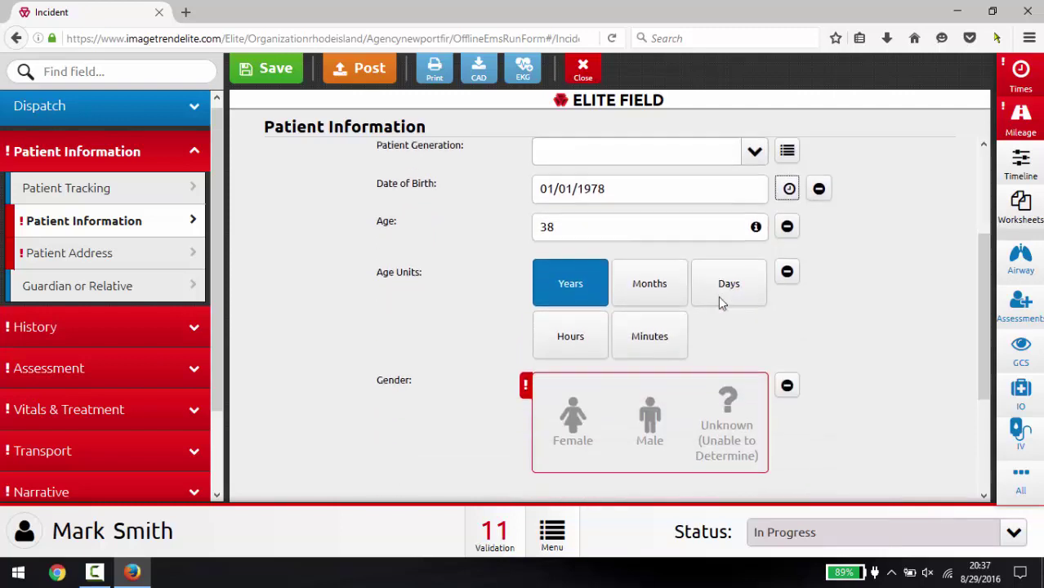
pyautogui.click(645, 355)
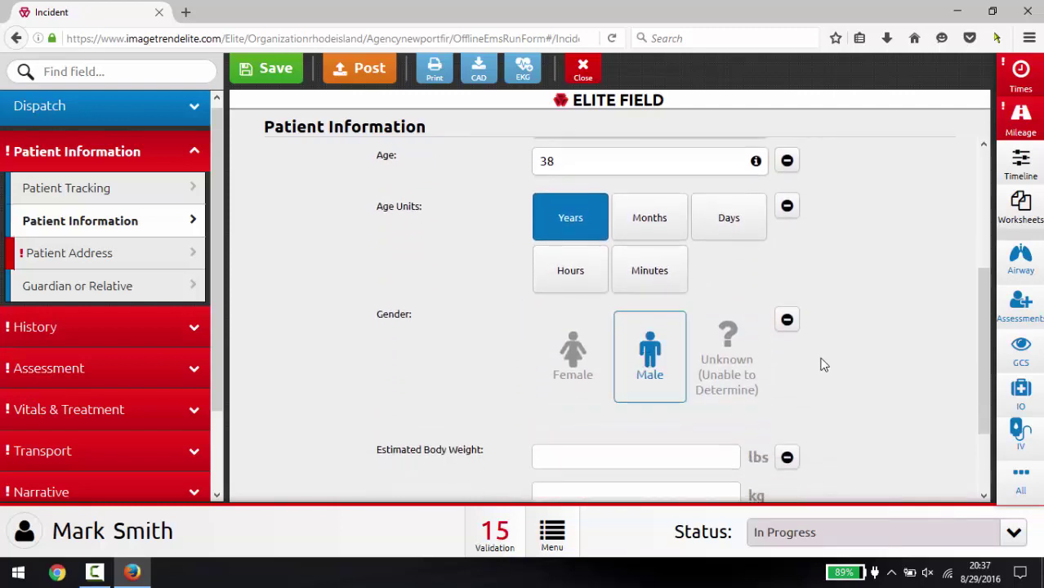
pyautogui.scroll(-2, 821, 364)
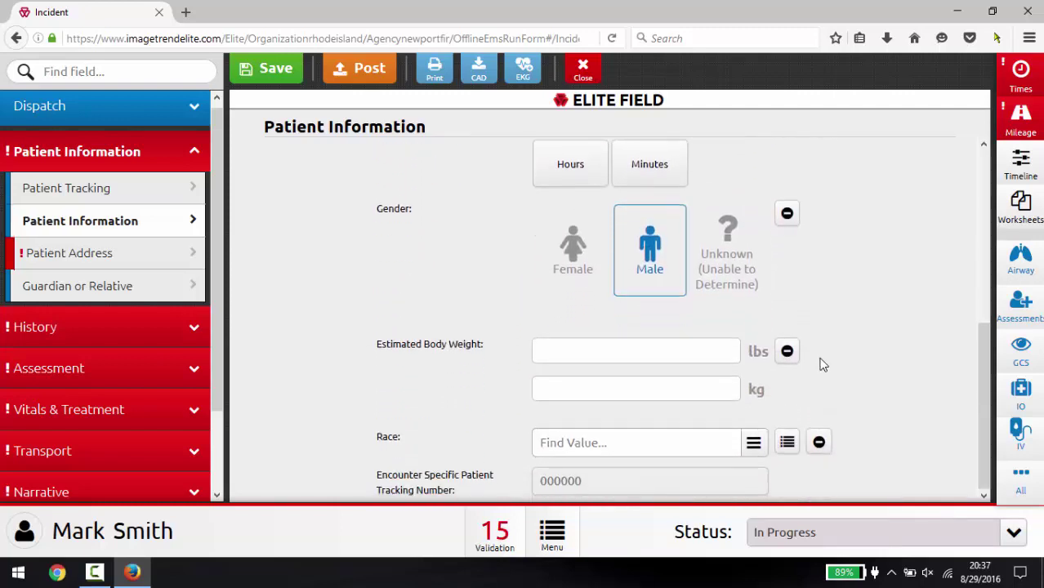
# - Record an estimated weight of 180 lbs on the keypad, then go to Patient Address
pyautogui.click(645, 351)
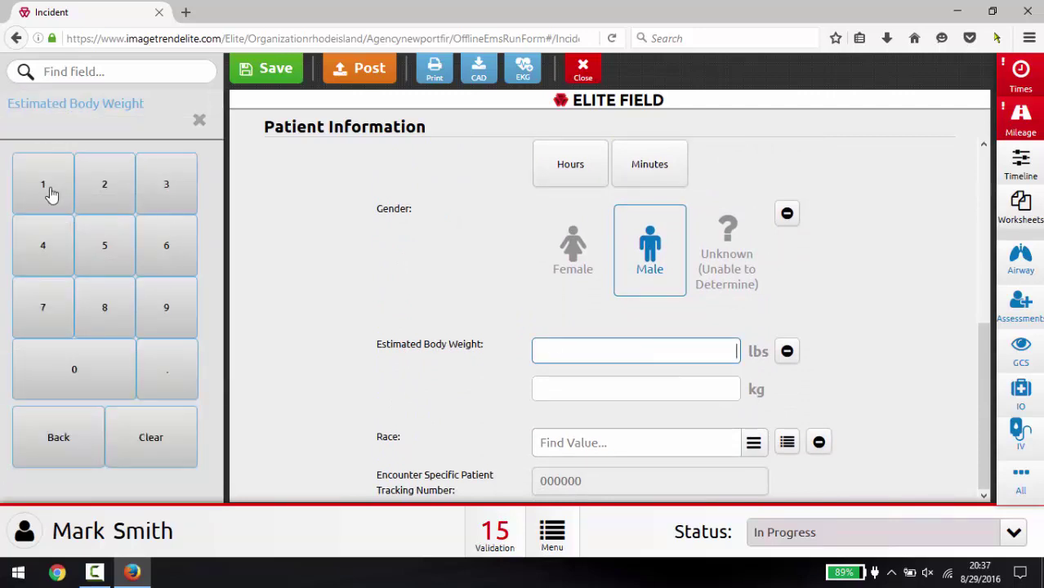
pyautogui.click(50, 193)
pyautogui.click(105, 303)
pyautogui.click(79, 374)
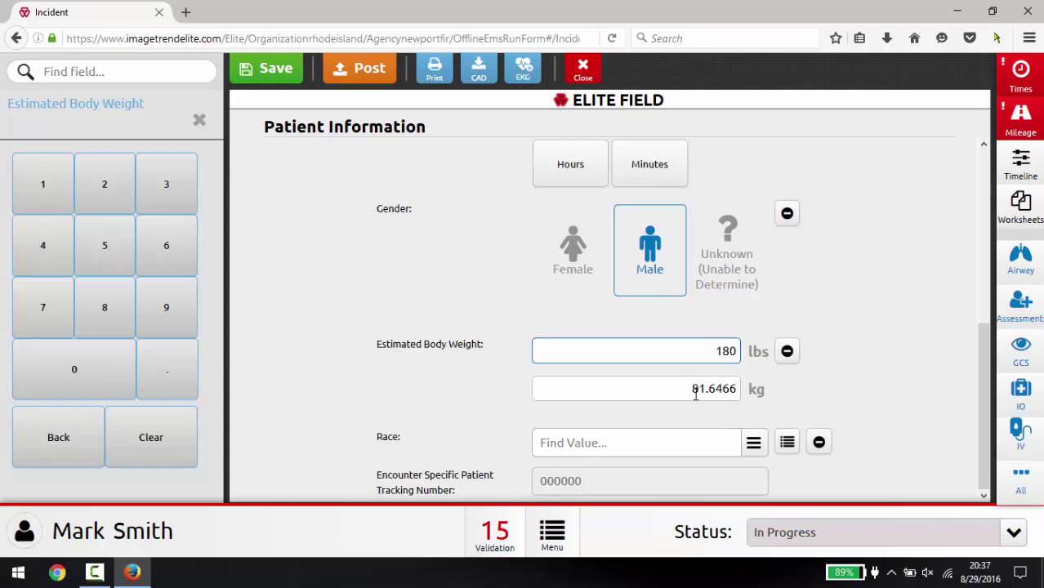
pyautogui.click(814, 392)
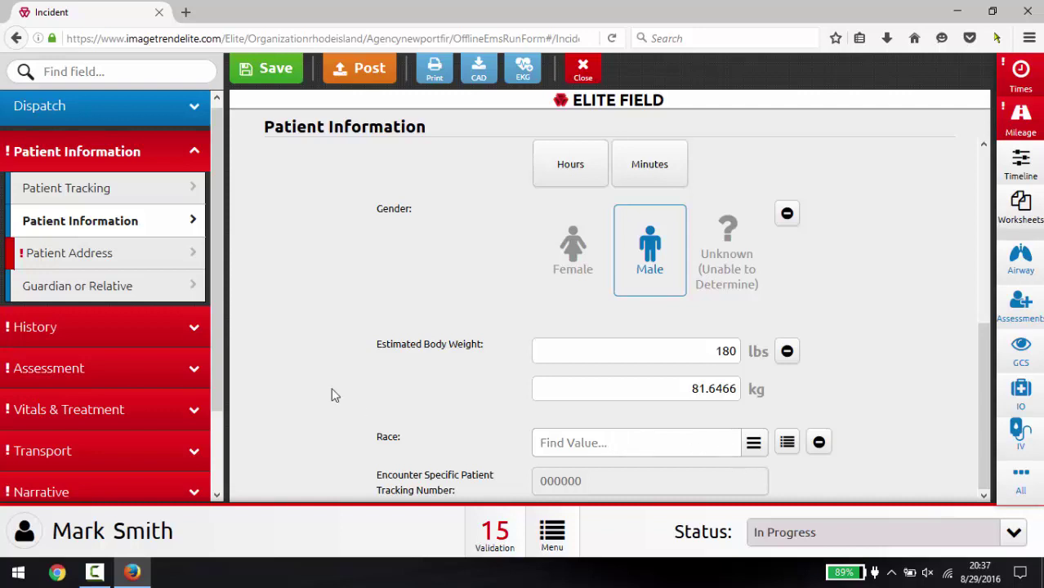
pyautogui.click(106, 266)
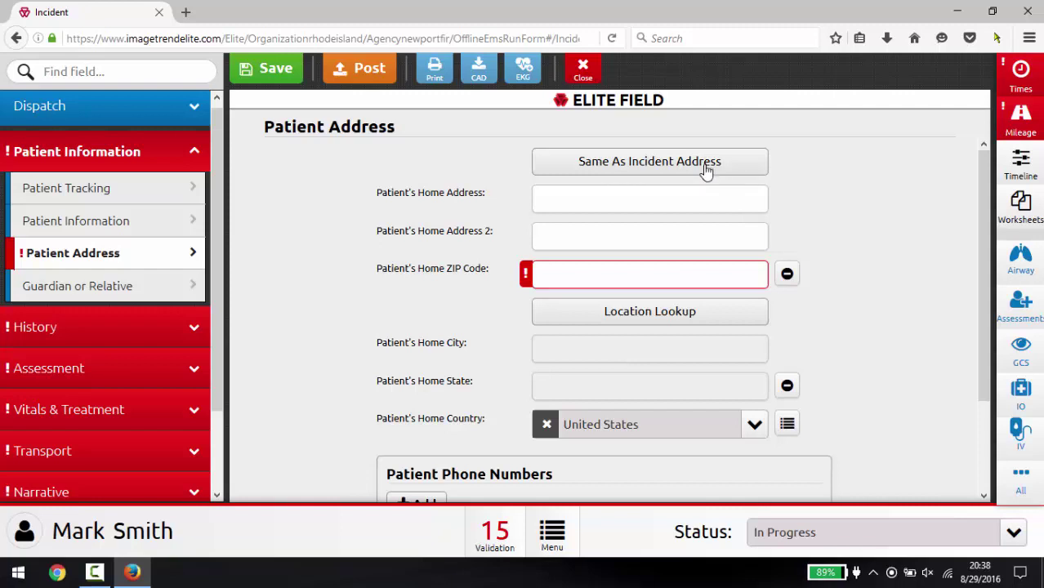
# - Copy the incident address into the patient's home address, then open Past Medical History
pyautogui.click(643, 165)
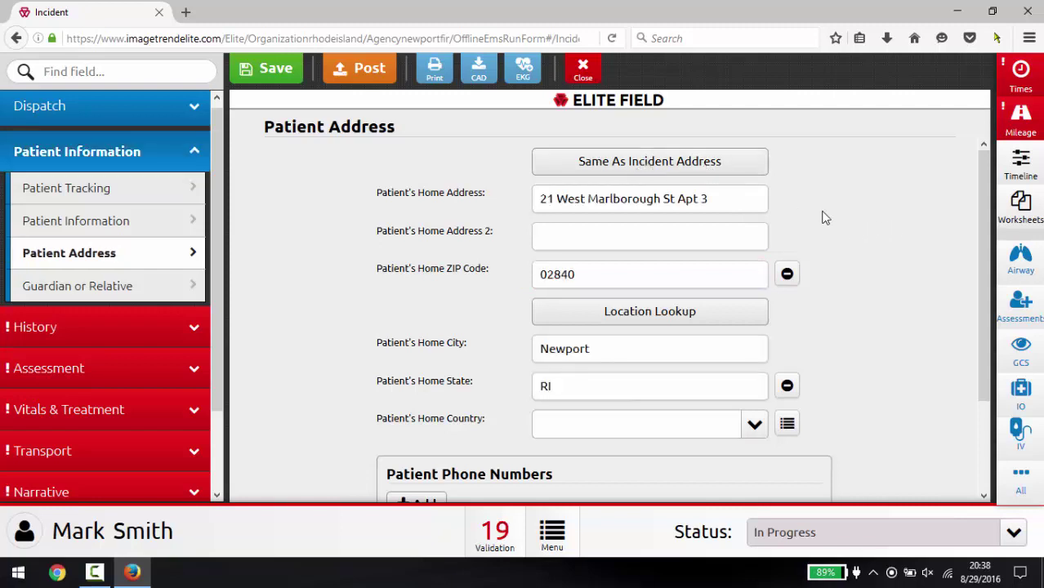
pyautogui.scroll(-3, 823, 217)
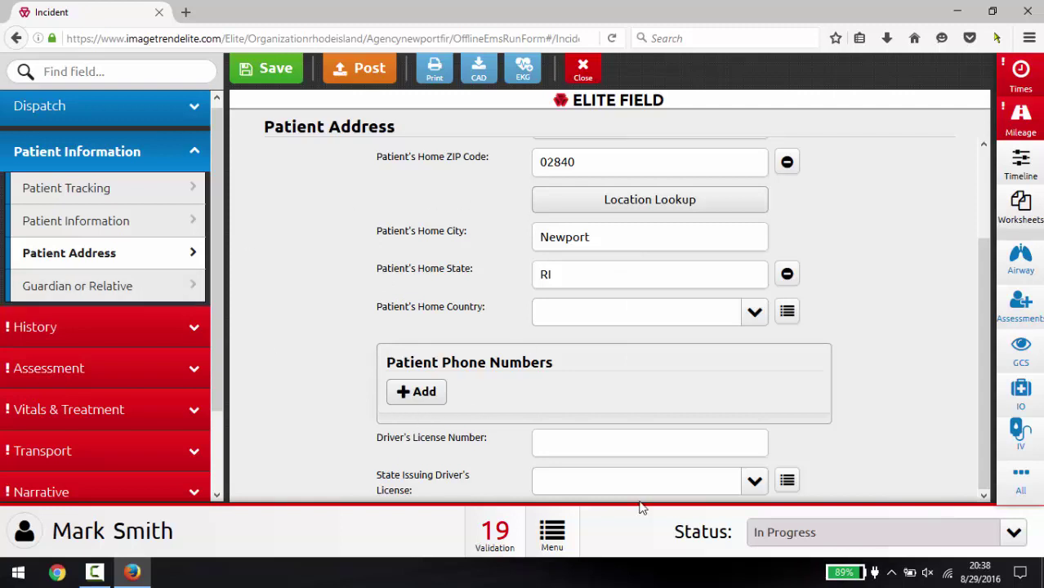
pyautogui.click(96, 294)
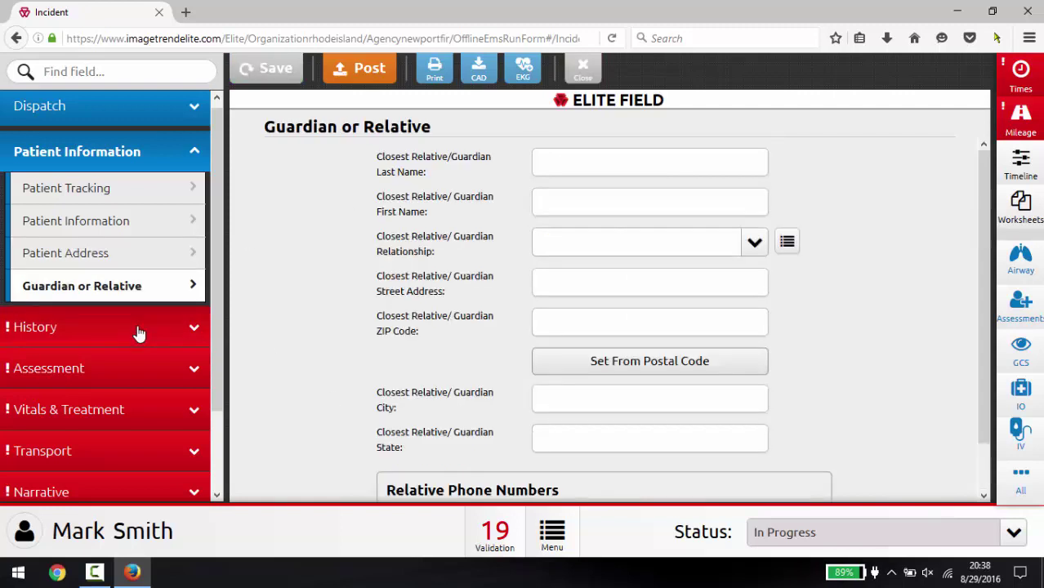
pyautogui.click(139, 329)
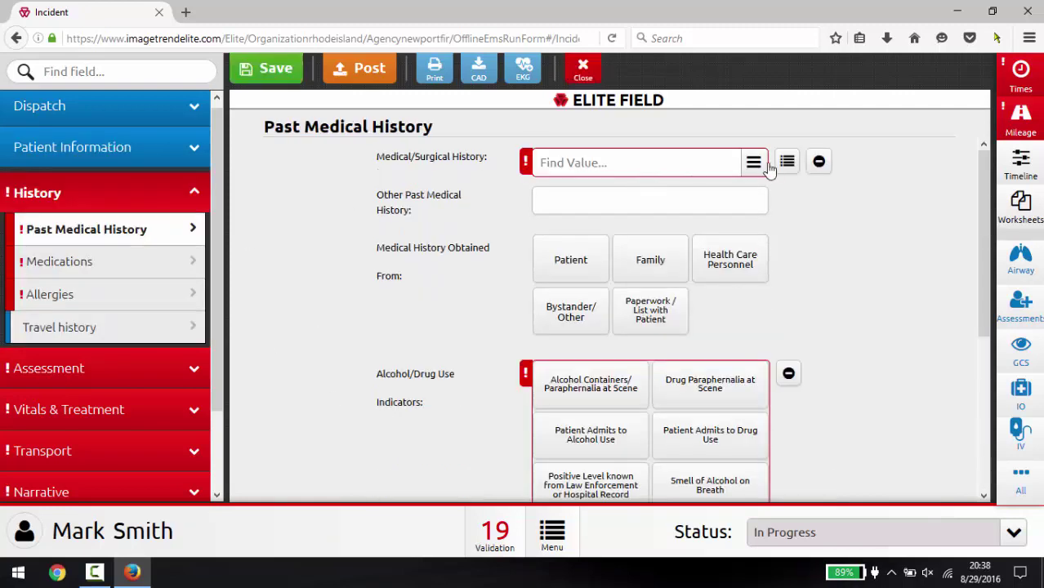
# - Add CV - Hypertension and Behavior - Major Depression to the past medical history
pyautogui.click(614, 163)
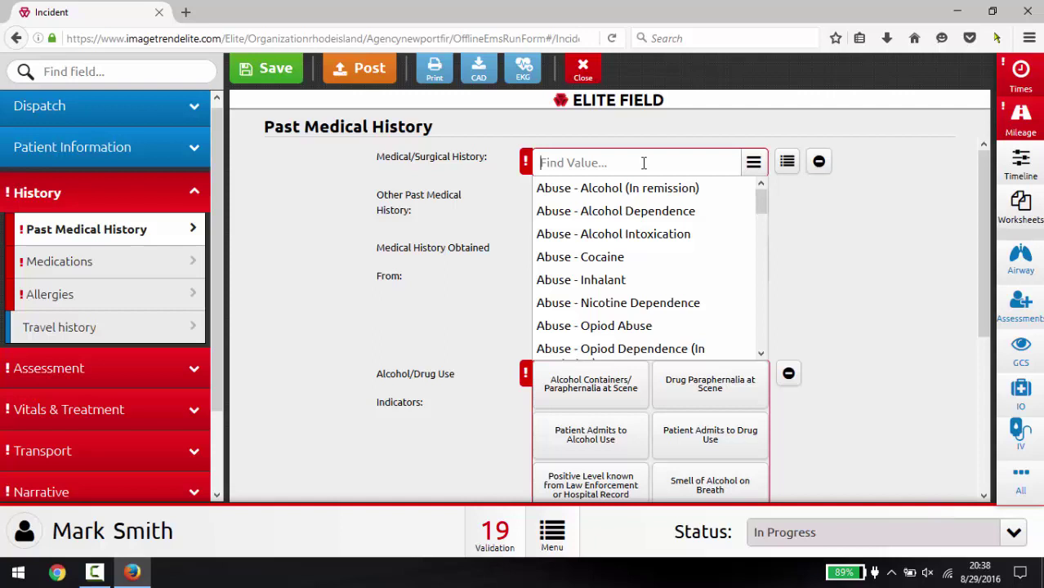
pyautogui.write('Hyper')
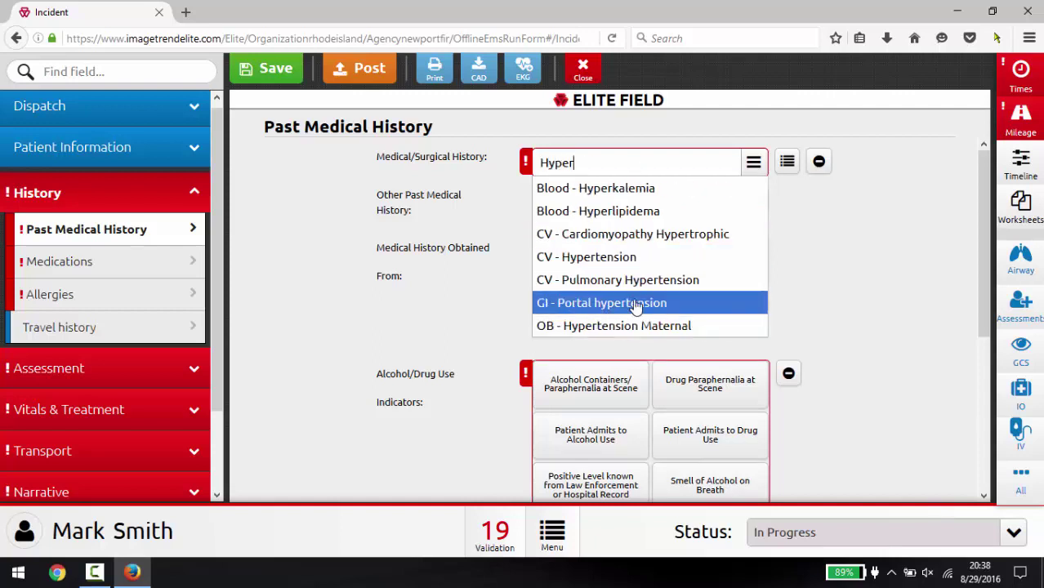
pyautogui.click(610, 257)
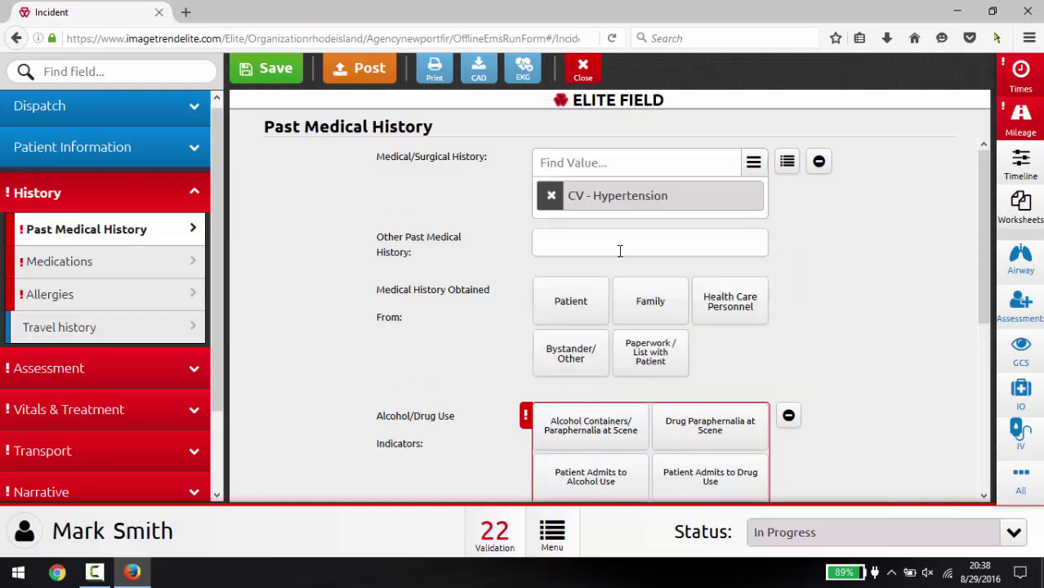
pyautogui.click(788, 163)
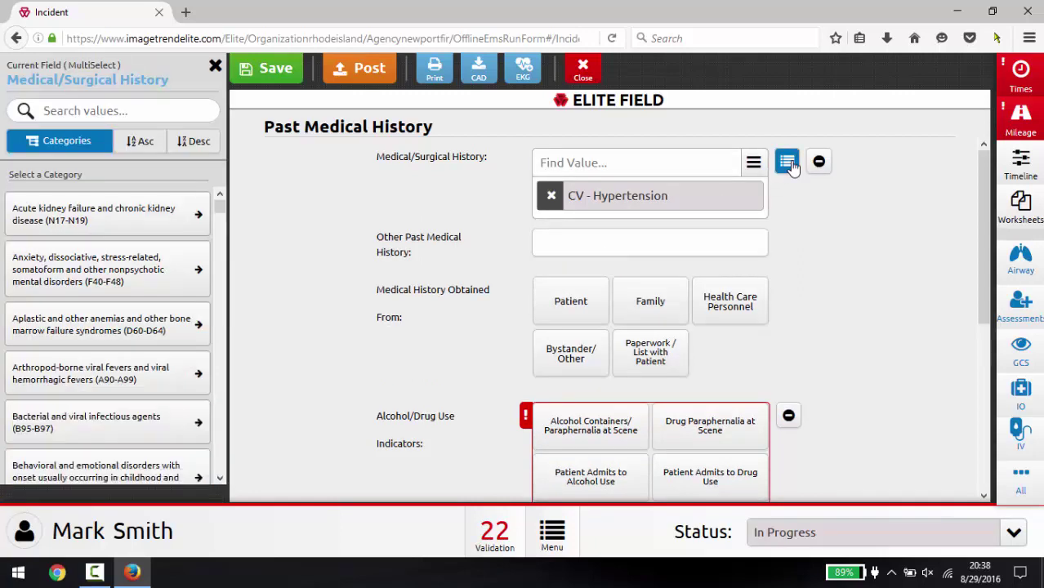
pyautogui.click(66, 112)
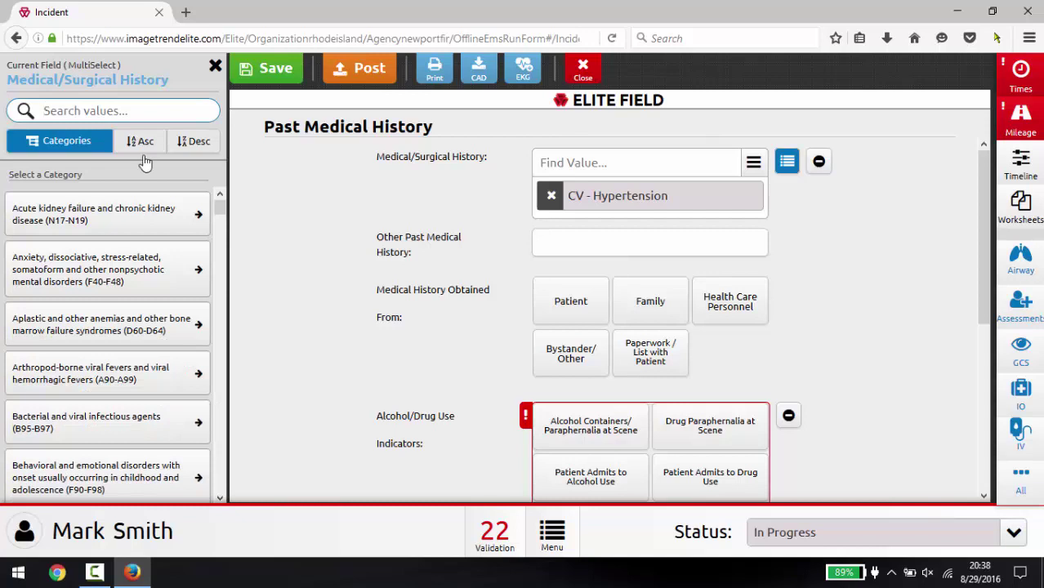
pyautogui.write('Depre')
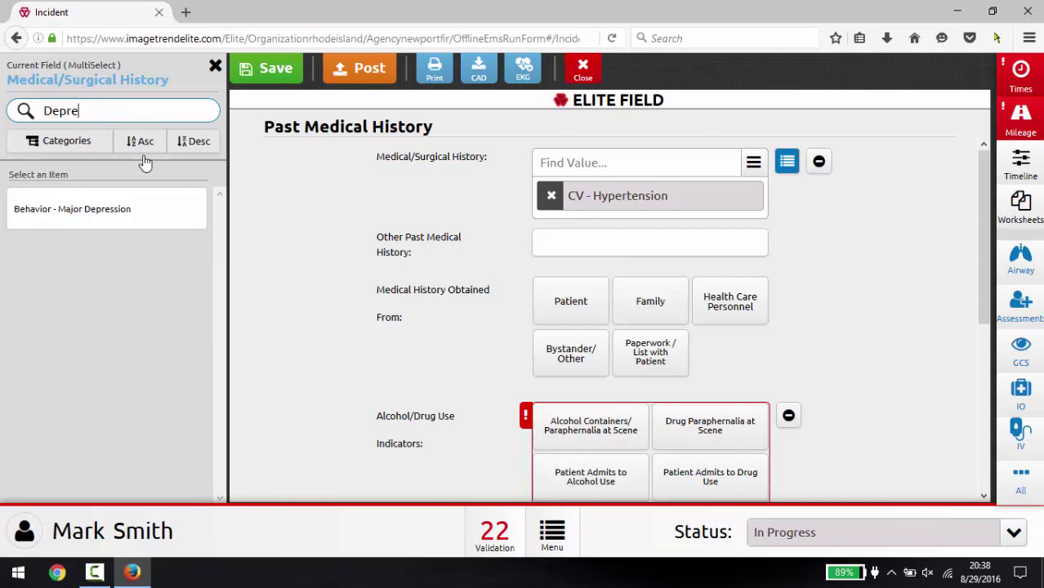
pyautogui.click(86, 212)
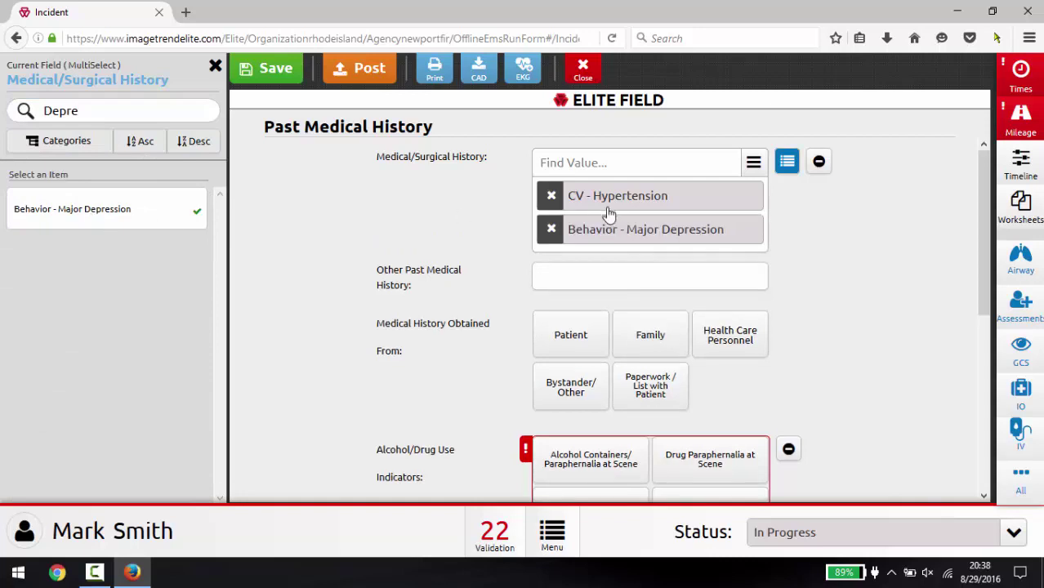
# - Enter 'Cancer' as other medical history, obtained from the Patient
pyautogui.click(587, 280)
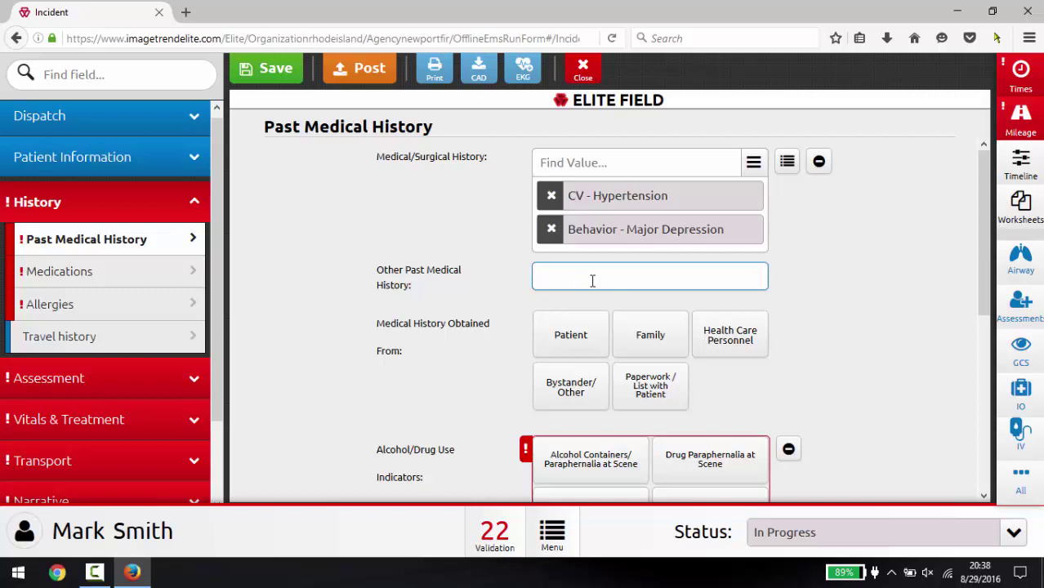
pyautogui.write('Cancer')
pyautogui.click(581, 343)
pyautogui.scroll(-3, 793, 329)
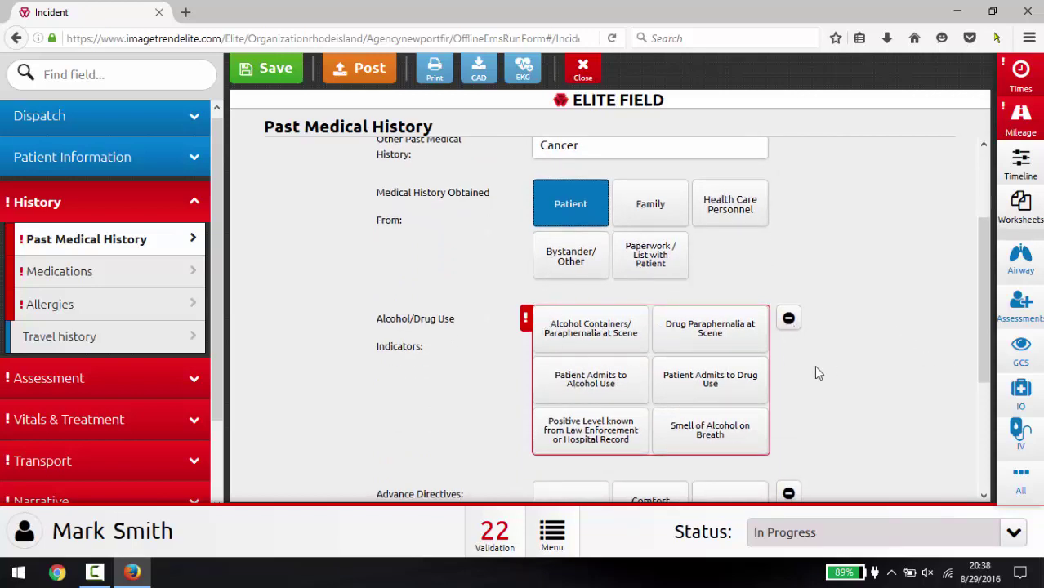
pyautogui.scroll(-2, 804, 380)
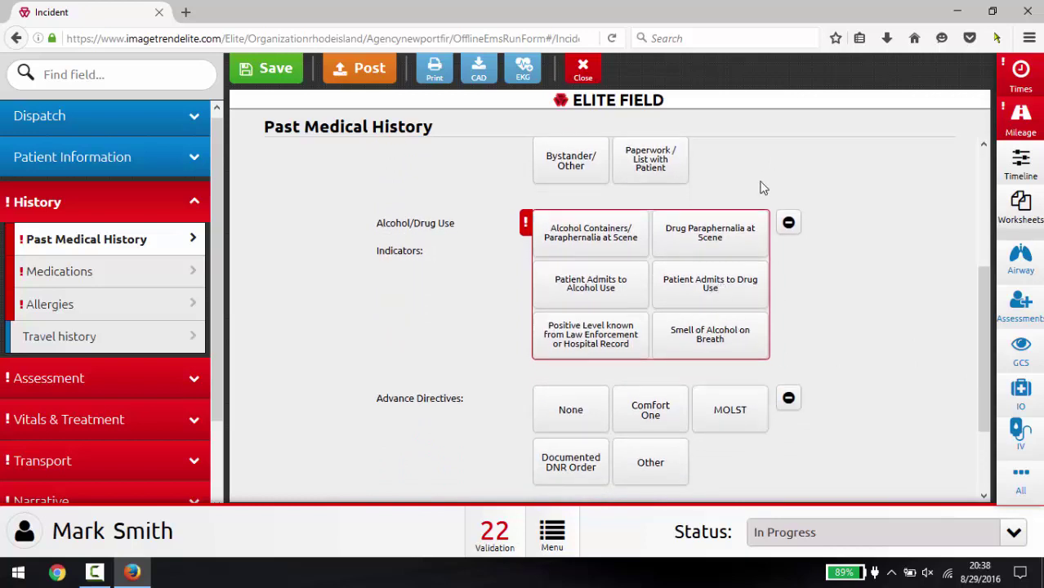
# - Mark Alcohol/Drug Use Indicators as Refused, then go to the Medications page
pyautogui.click(788, 223)
pyautogui.click(642, 270)
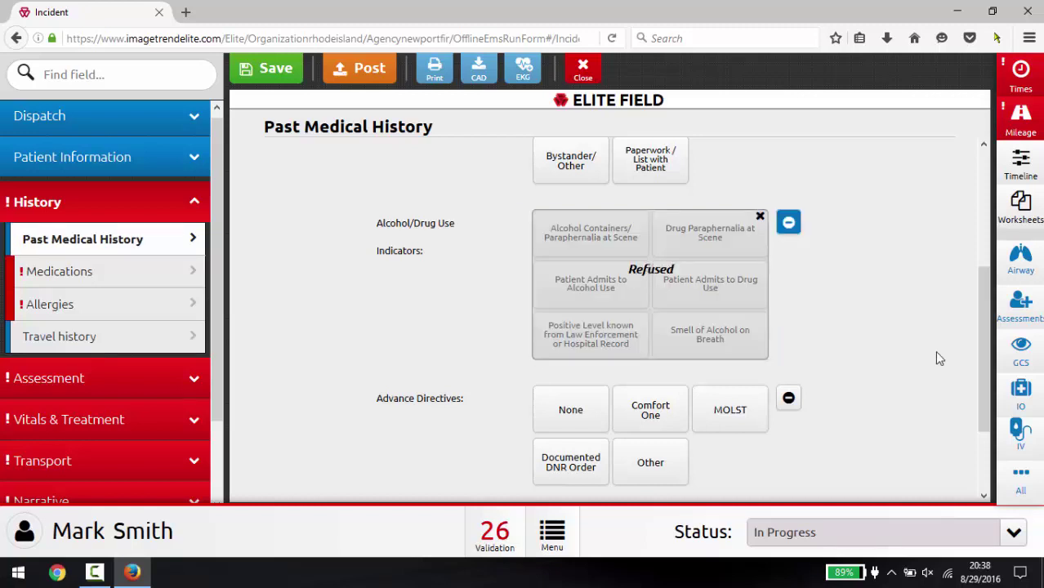
pyautogui.scroll(-2, 778, 329)
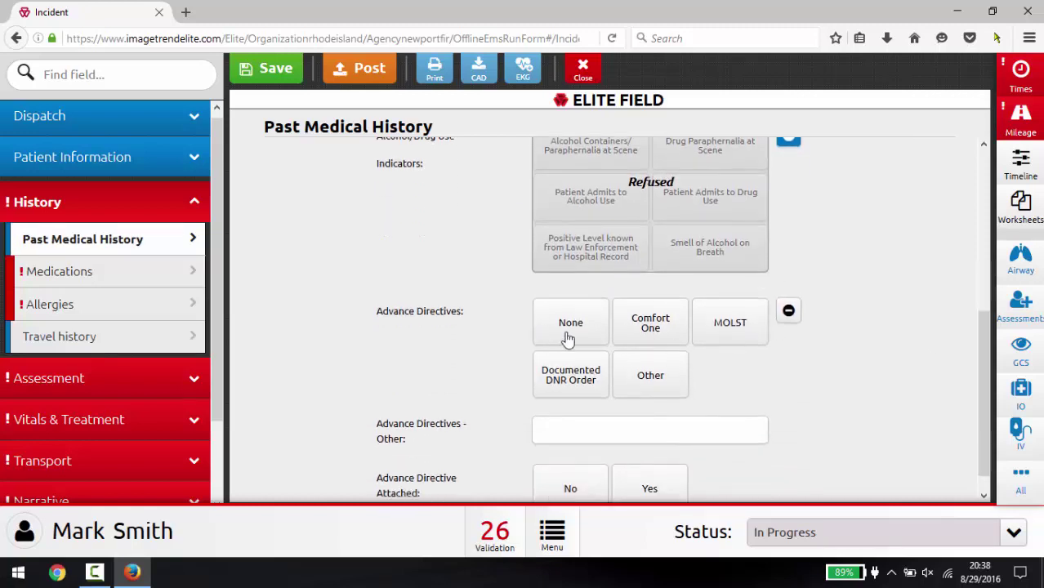
pyautogui.scroll(-1, 649, 385)
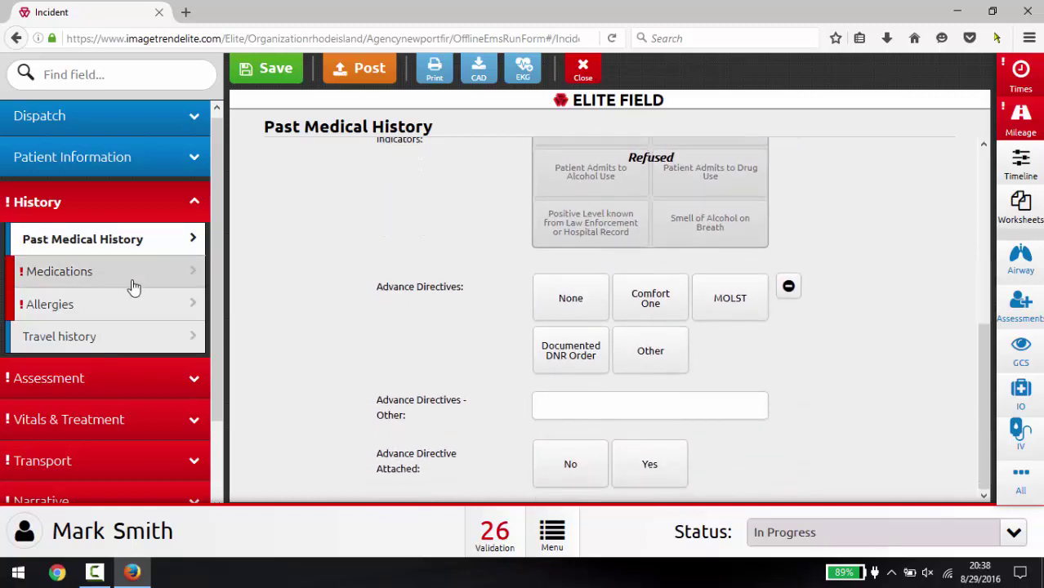
pyautogui.click(131, 279)
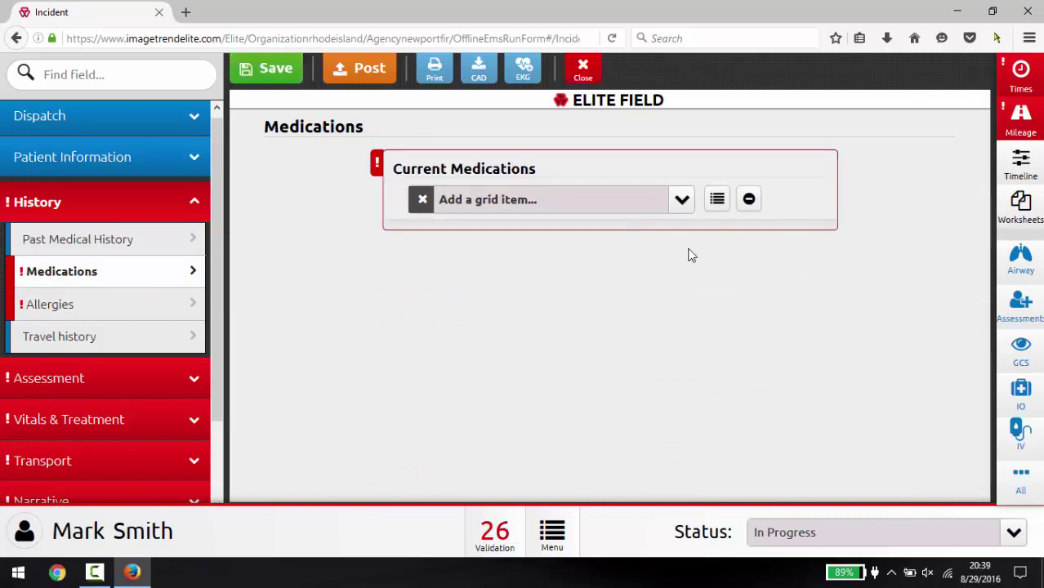
# - Add albuterol (Proventil) to current medications, then delete that entry again
pyautogui.click(717, 204)
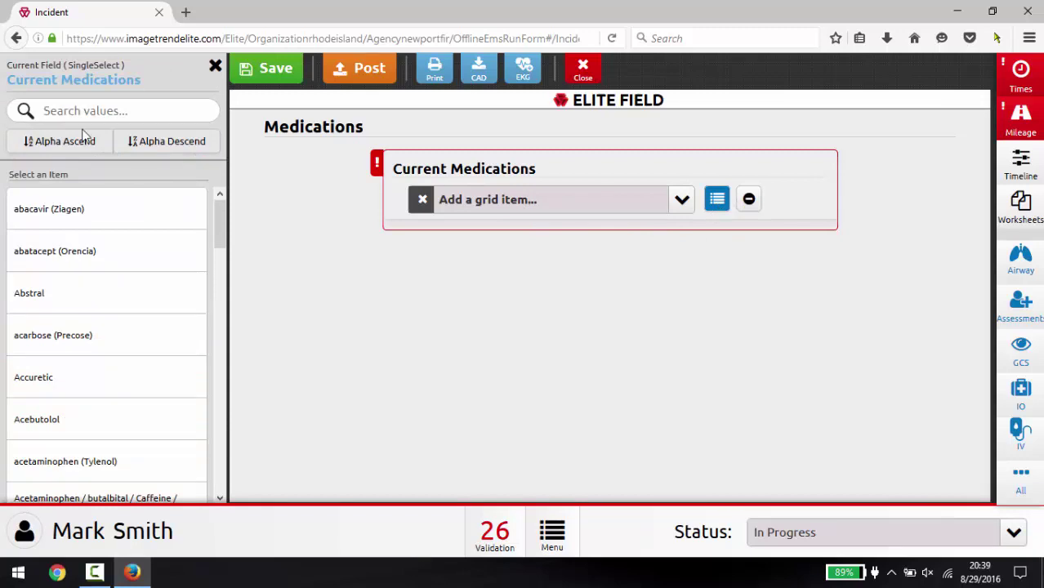
pyautogui.click(77, 113)
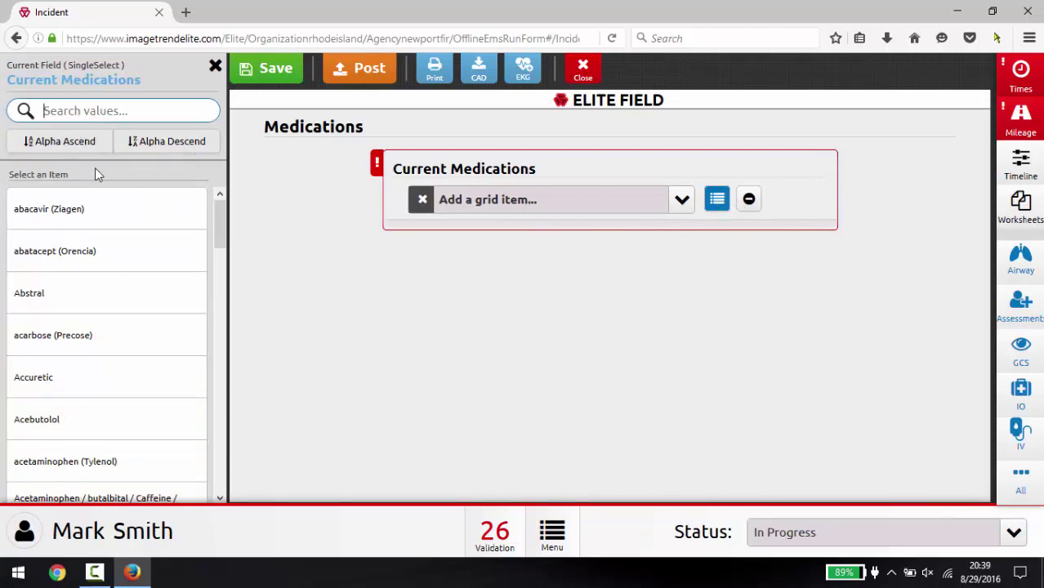
pyautogui.write('Albut')
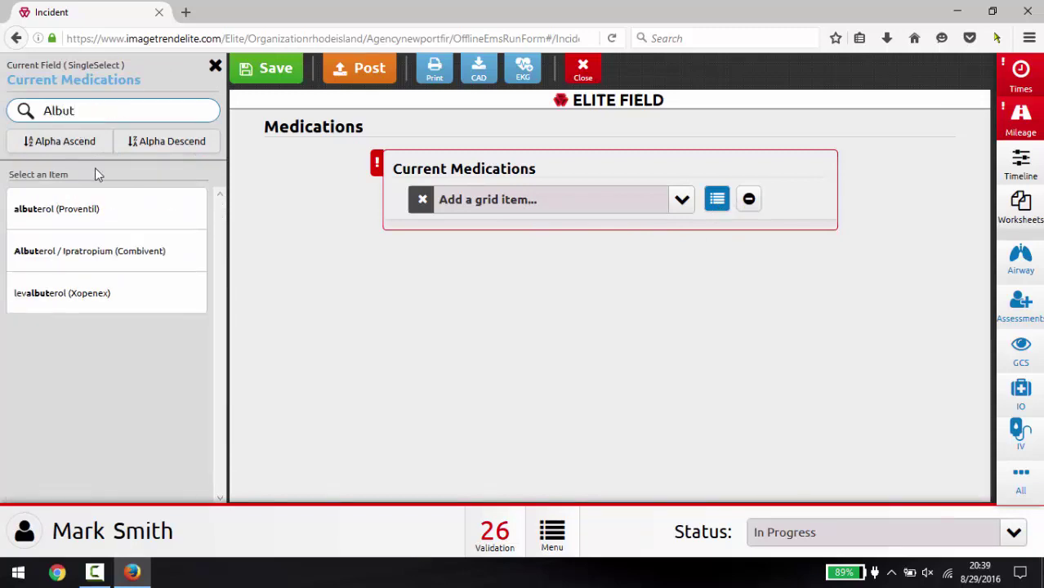
pyautogui.click(72, 213)
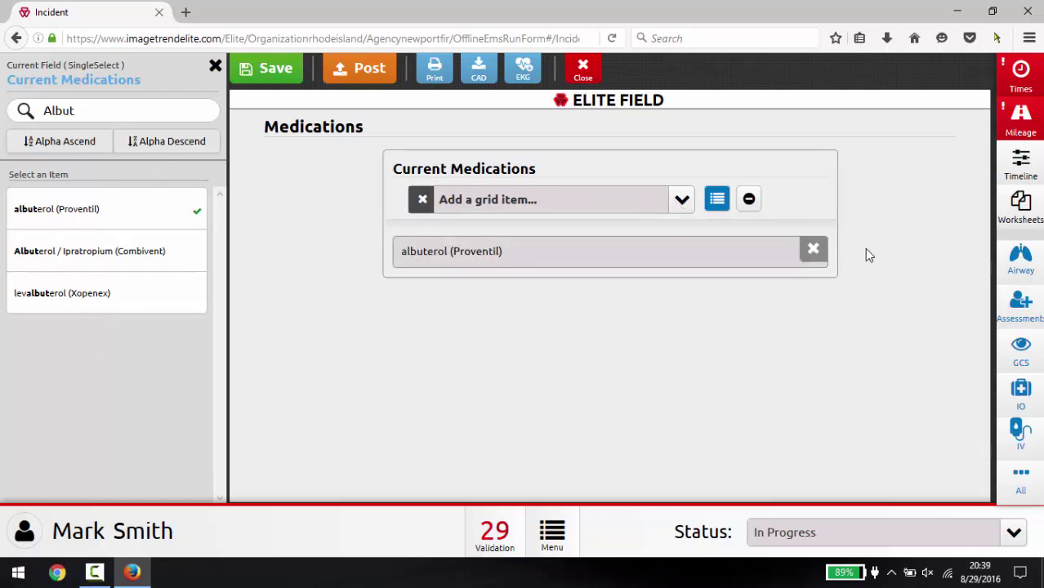
pyautogui.click(813, 250)
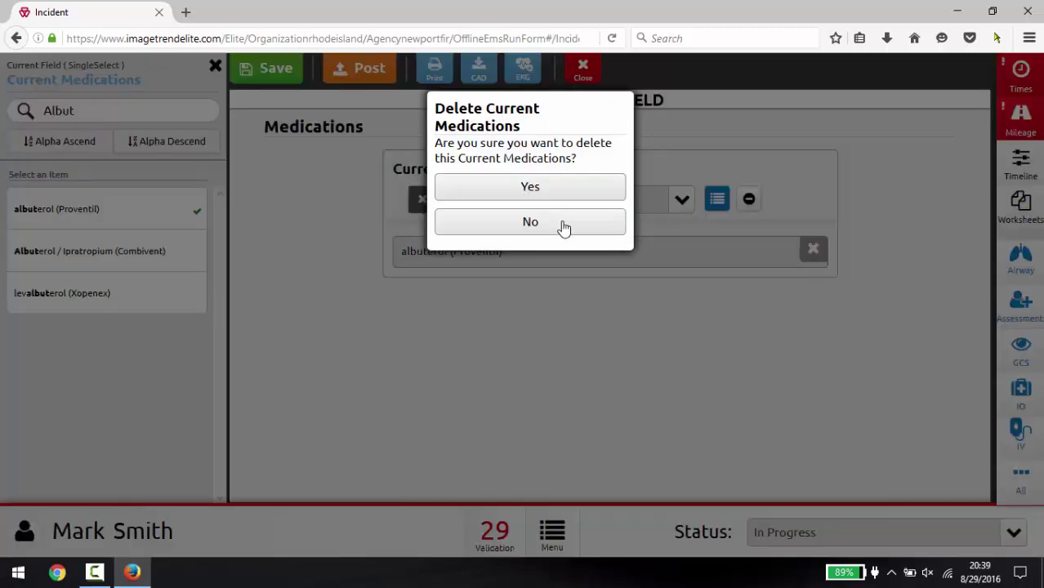
pyautogui.click(529, 197)
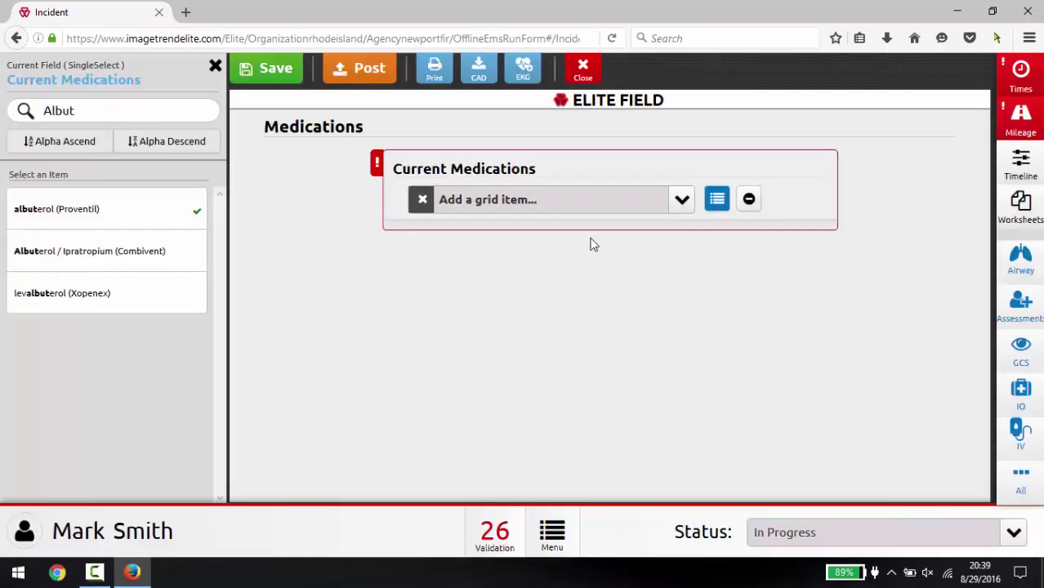
# - Record current medications as None Reported and go to the Allergies page
pyautogui.click(749, 202)
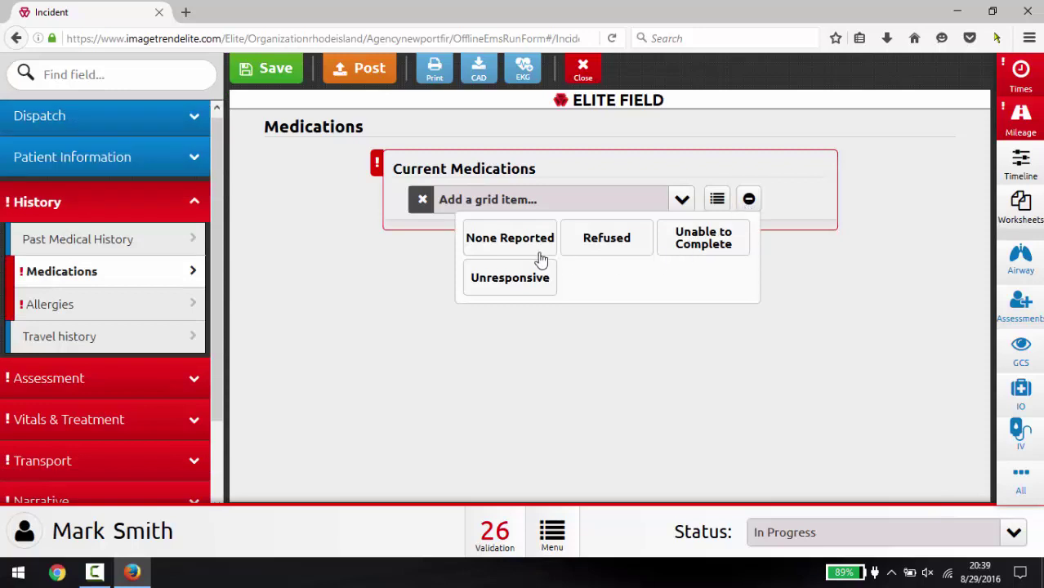
pyautogui.click(515, 243)
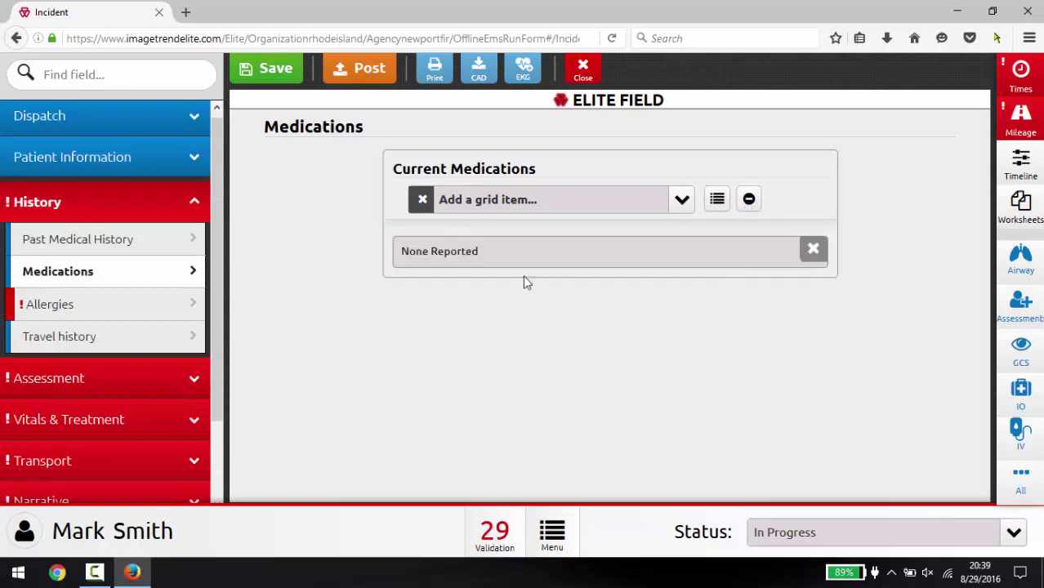
pyautogui.click(121, 305)
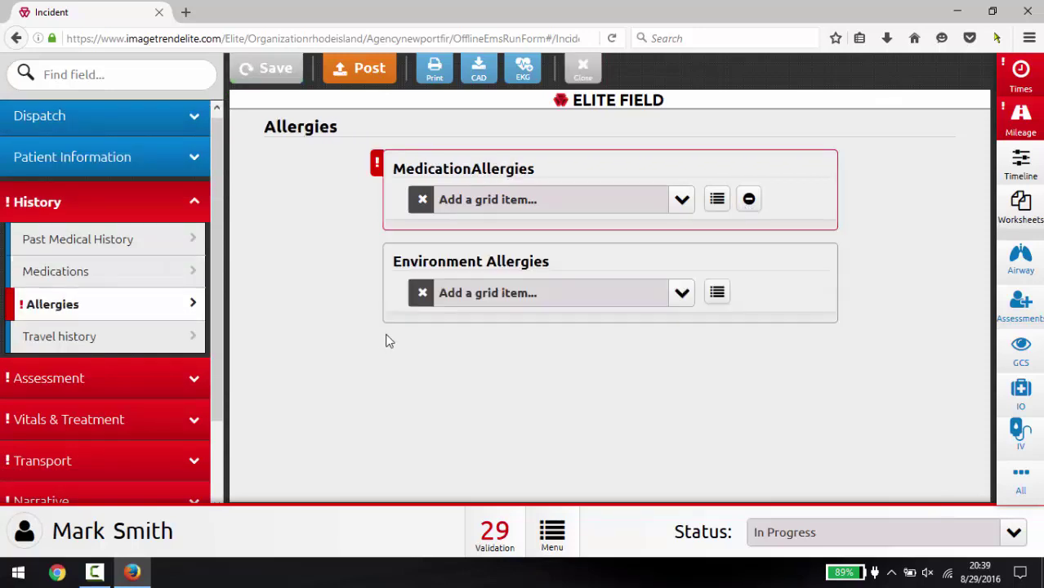
# - Set medication allergies to No Known Drug Allergy, then go via Travel history to Patient Complaints
pyautogui.click(716, 203)
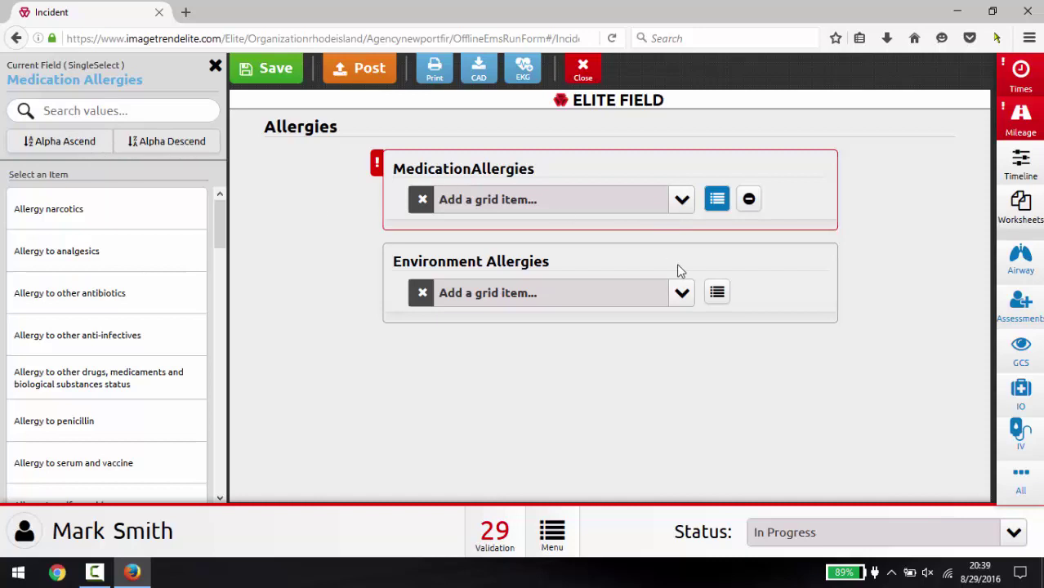
pyautogui.click(748, 201)
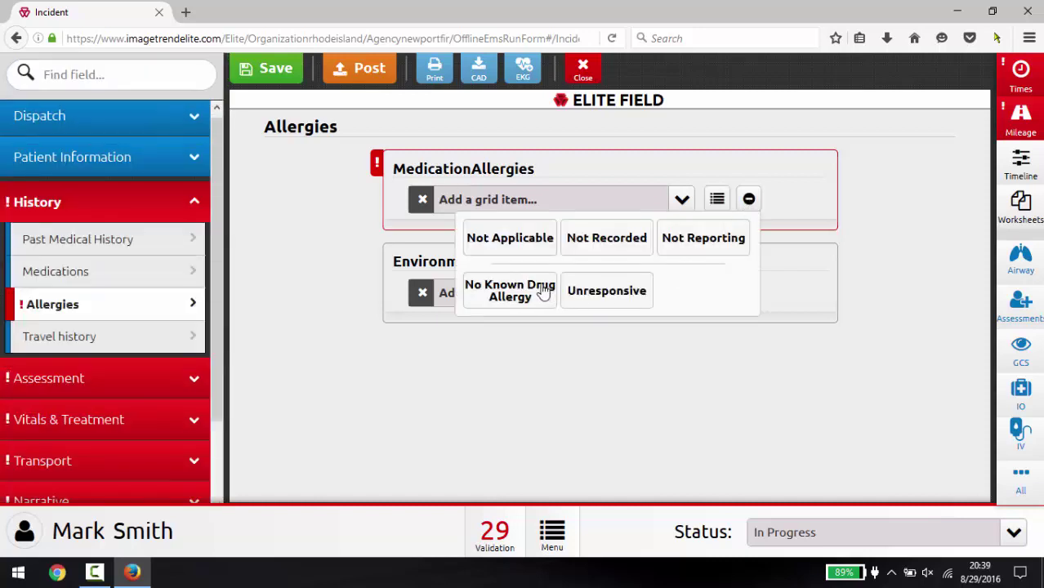
pyautogui.click(520, 296)
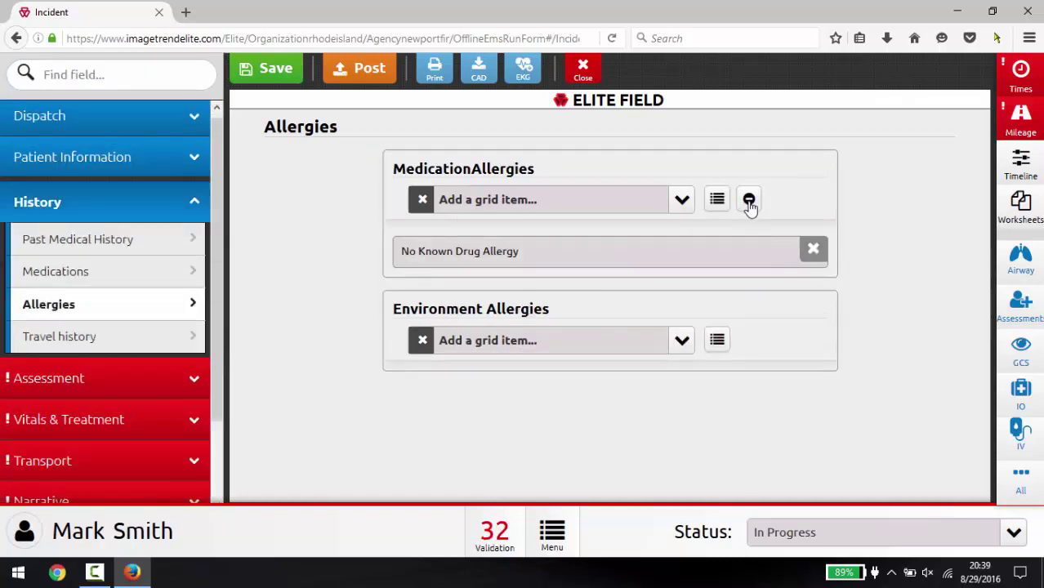
pyautogui.click(100, 345)
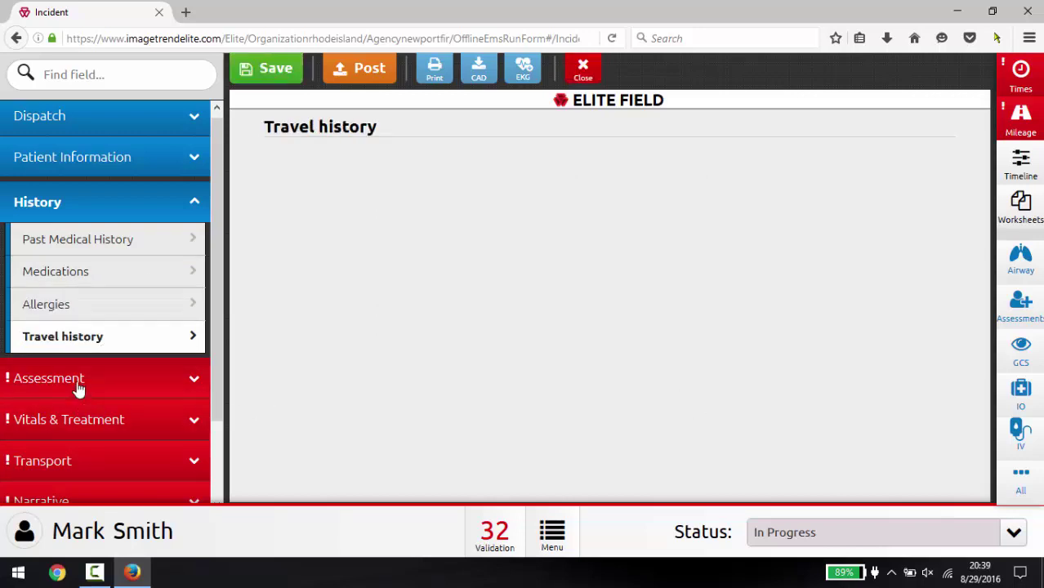
pyautogui.click(77, 382)
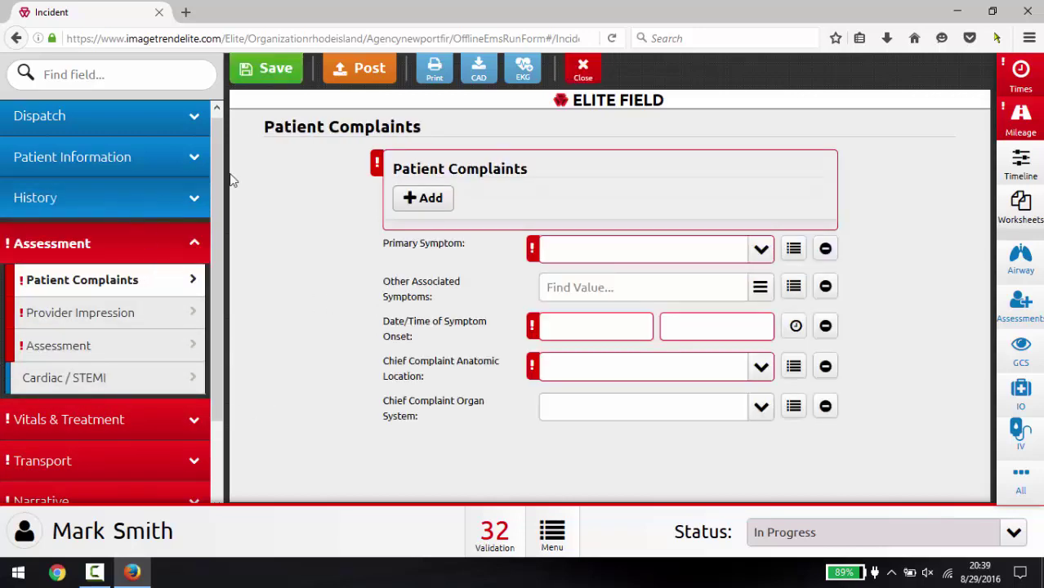
# - Set the primary symptom to Back pain
pyautogui.click(760, 249)
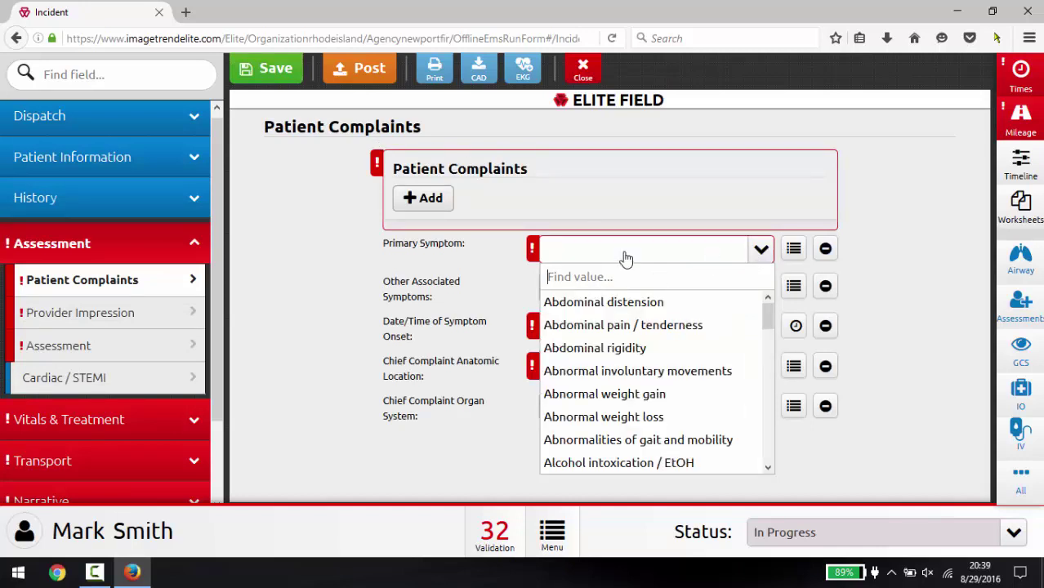
pyautogui.write('Poi')
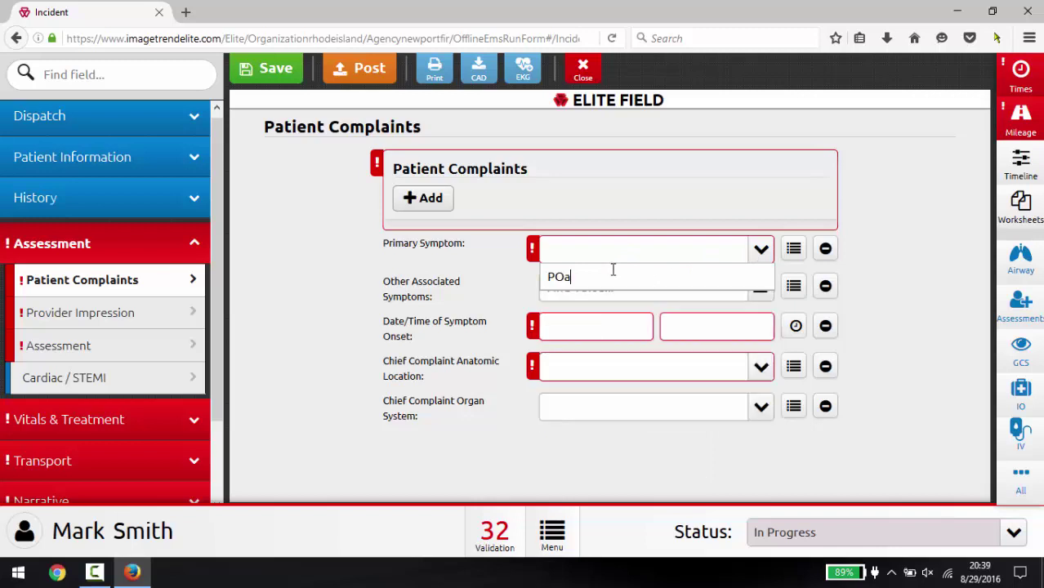
pyautogui.press('BackSpace')
pyautogui.press('BackSpace')
pyautogui.write('ain')
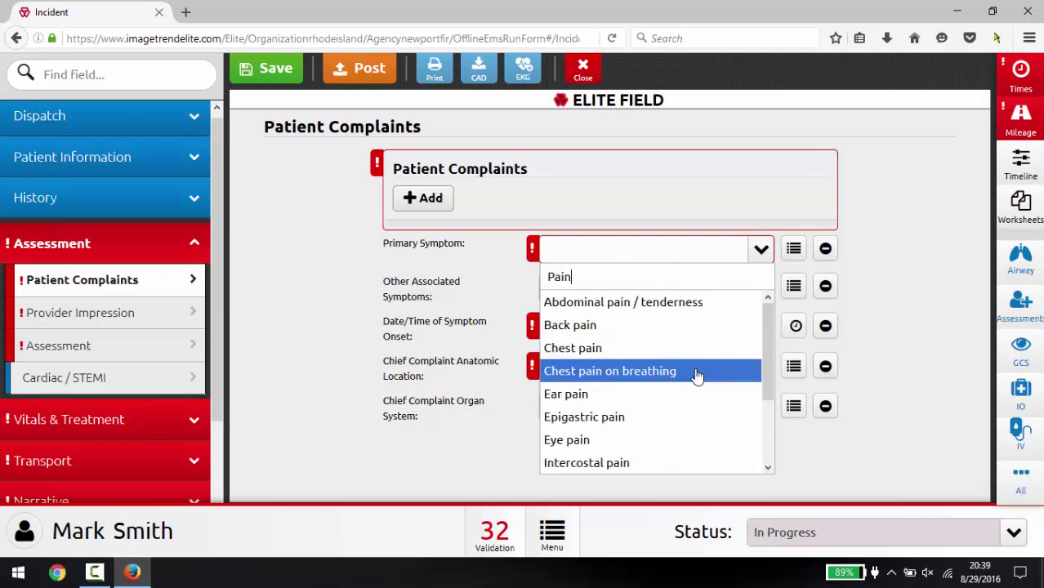
pyautogui.click(624, 328)
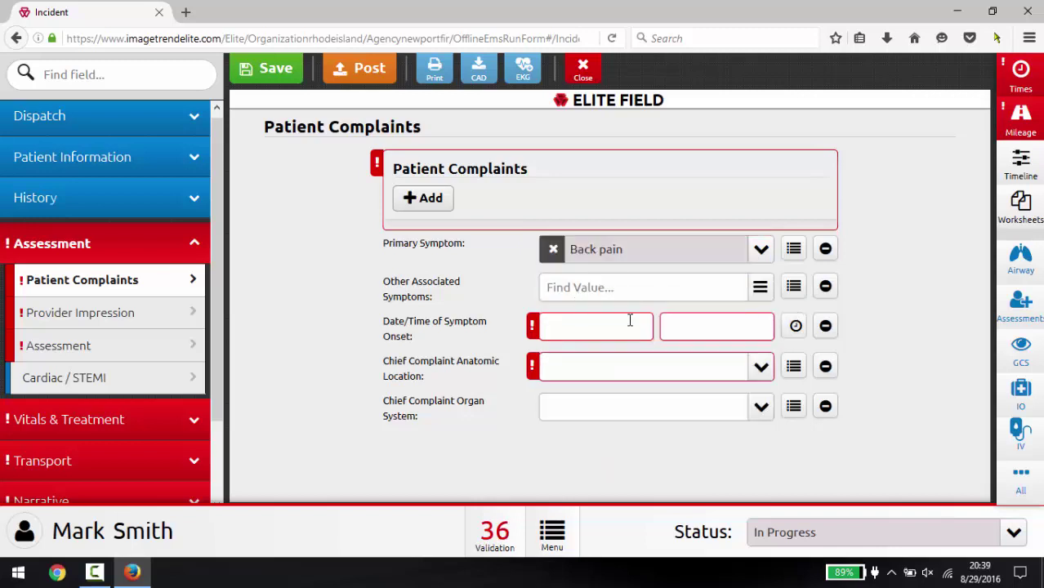
# - Fill symptom onset with the current date and time (08/29/2016 20:40:01) and select its time for editing
pyautogui.click(820, 331)
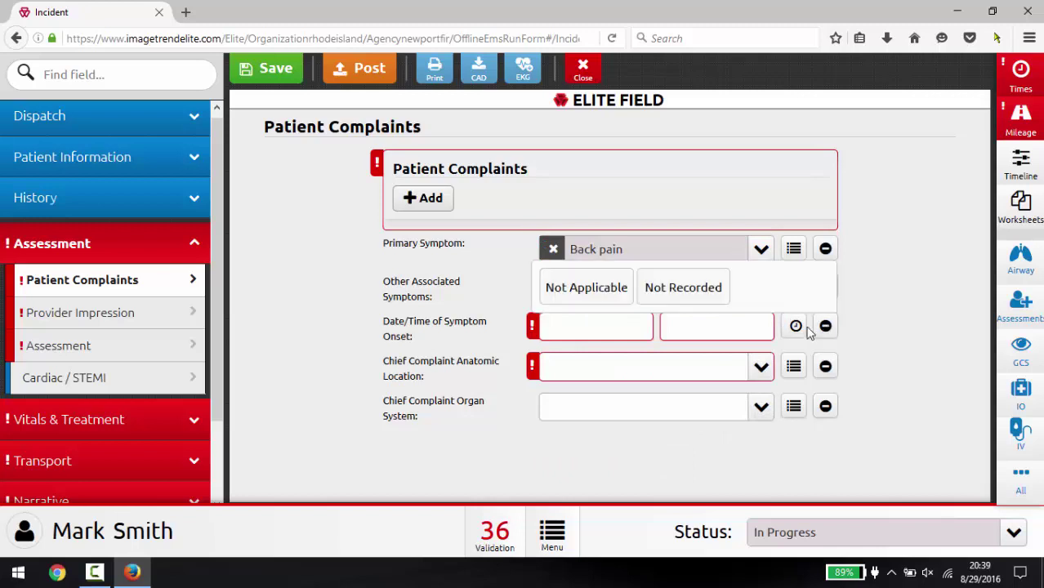
pyautogui.click(796, 327)
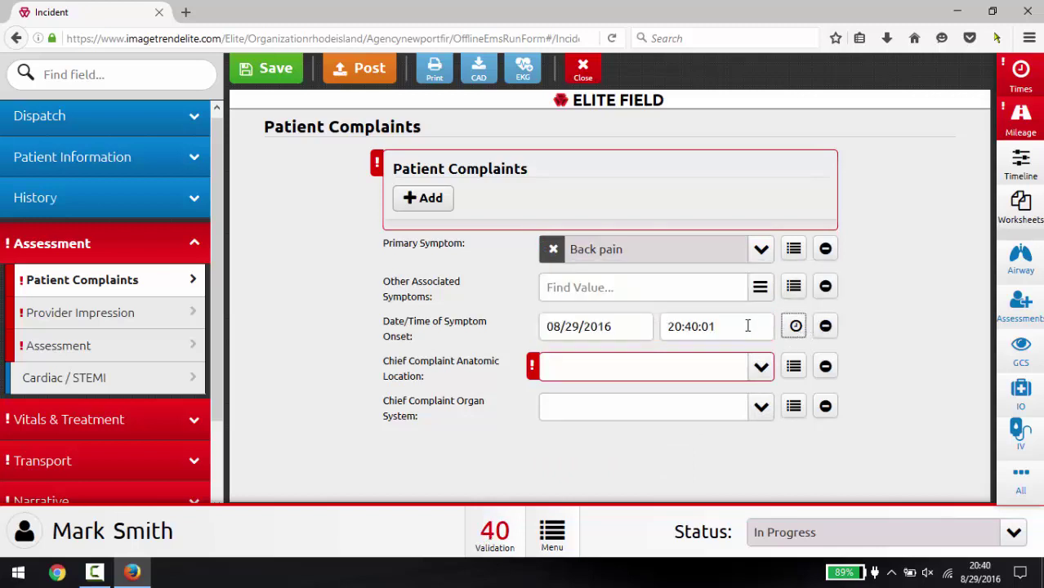
pyautogui.click(1020, 73)
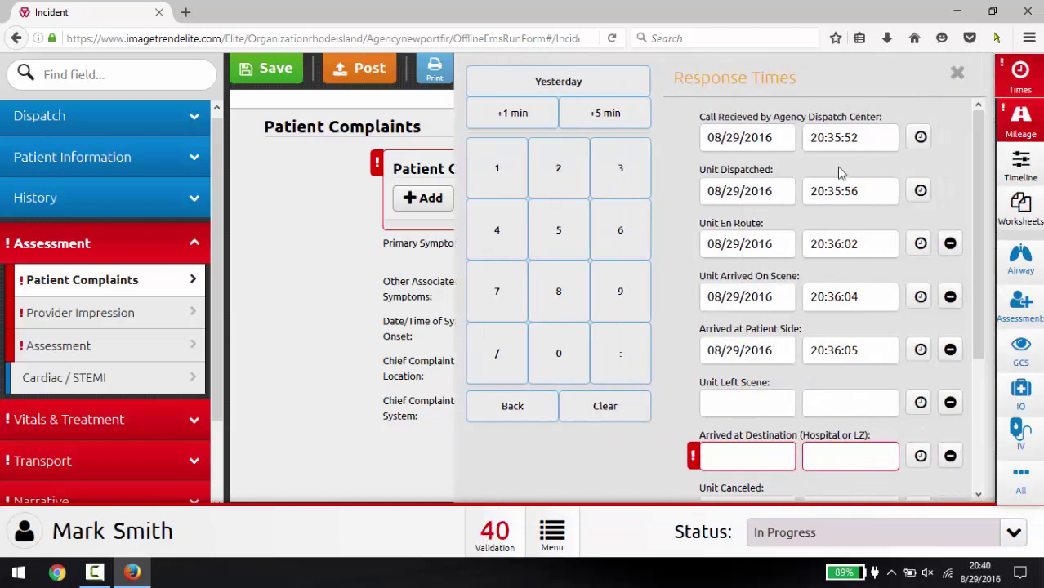
pyautogui.click(957, 73)
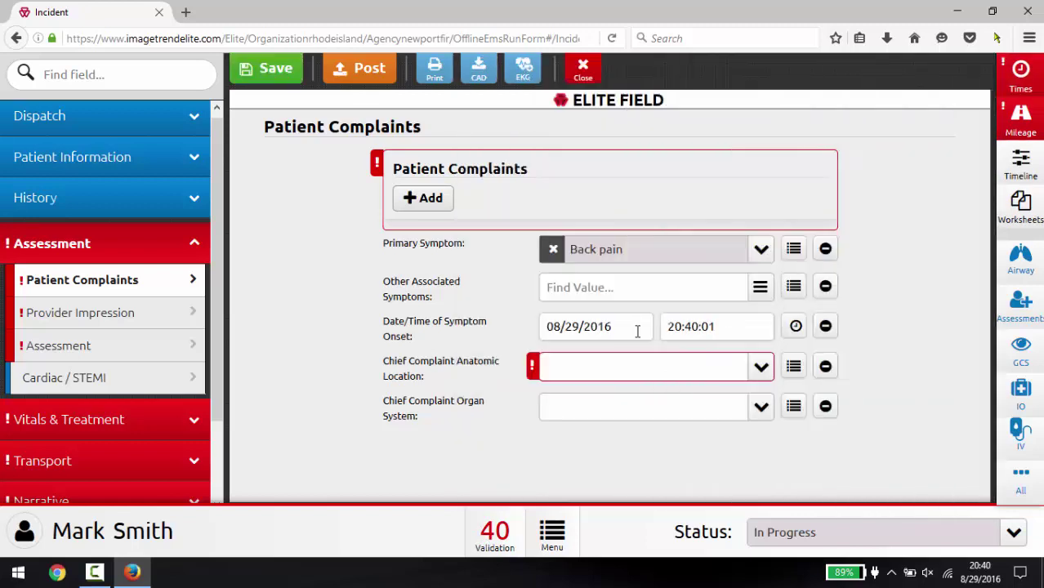
pyautogui.click(637, 330)
pyautogui.click(716, 327)
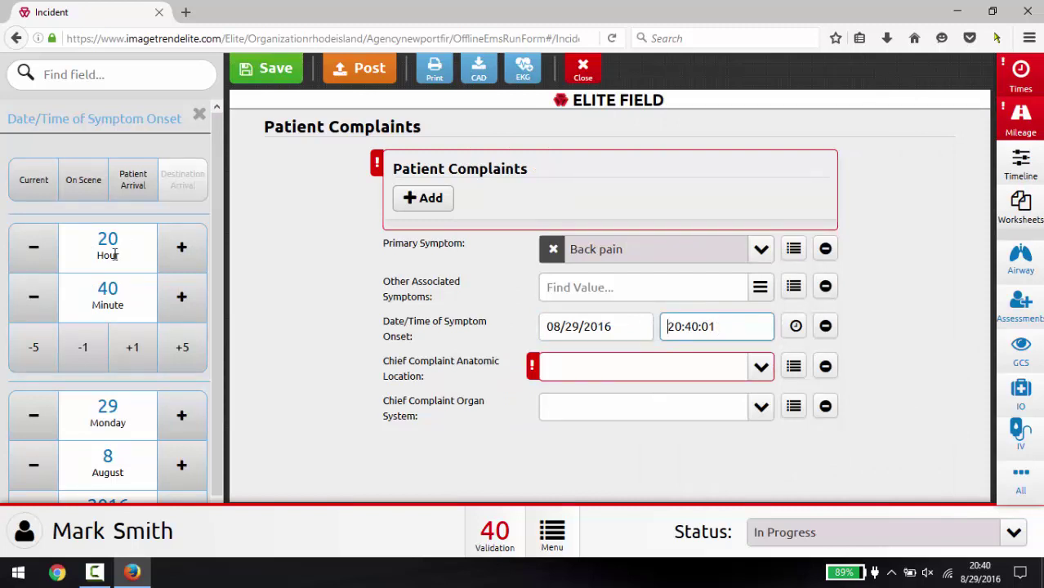
# - Adjust the onset minute with the -5, -1 and + buttons until it reads 20:20:01
pyautogui.doubleClick(34, 347)
pyautogui.click(181, 296)
pyautogui.tripleClick(182, 296)
pyautogui.click(21, 309)
pyautogui.doubleClick(26, 300)
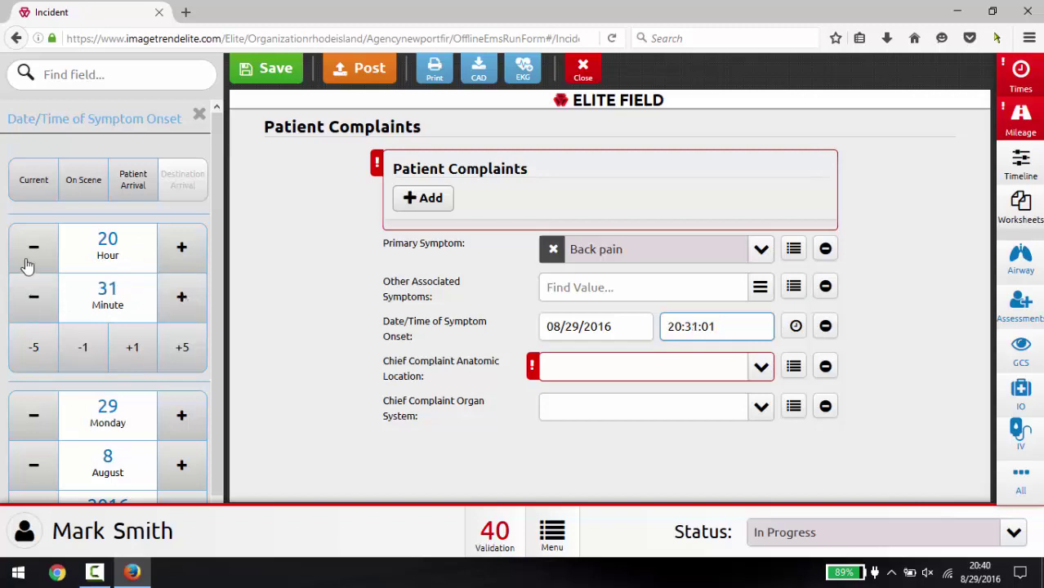
pyautogui.click(46, 356)
pyautogui.click(75, 359)
pyautogui.click(37, 353)
pyautogui.scroll(-2, 156, 430)
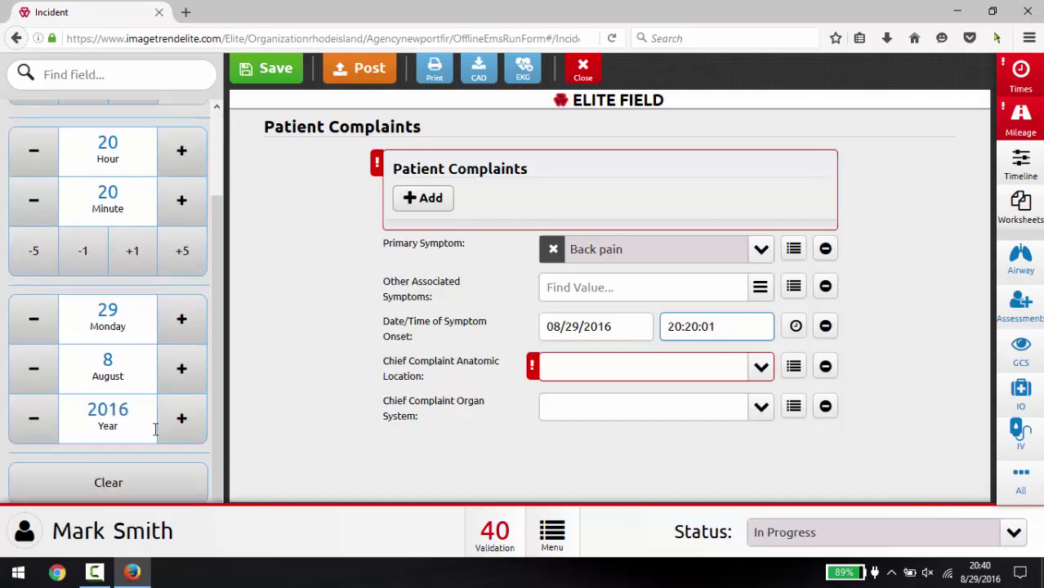
pyautogui.scroll(2, 120, 237)
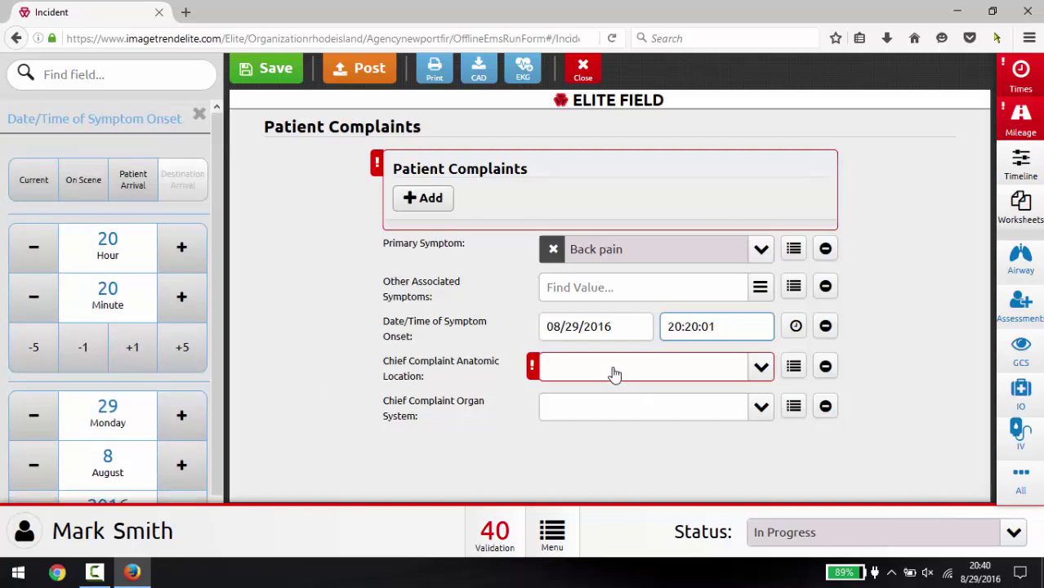
# - Set complaint anatomic location to Back and organ system to Musculoskeletal/Skin
pyautogui.click(761, 366)
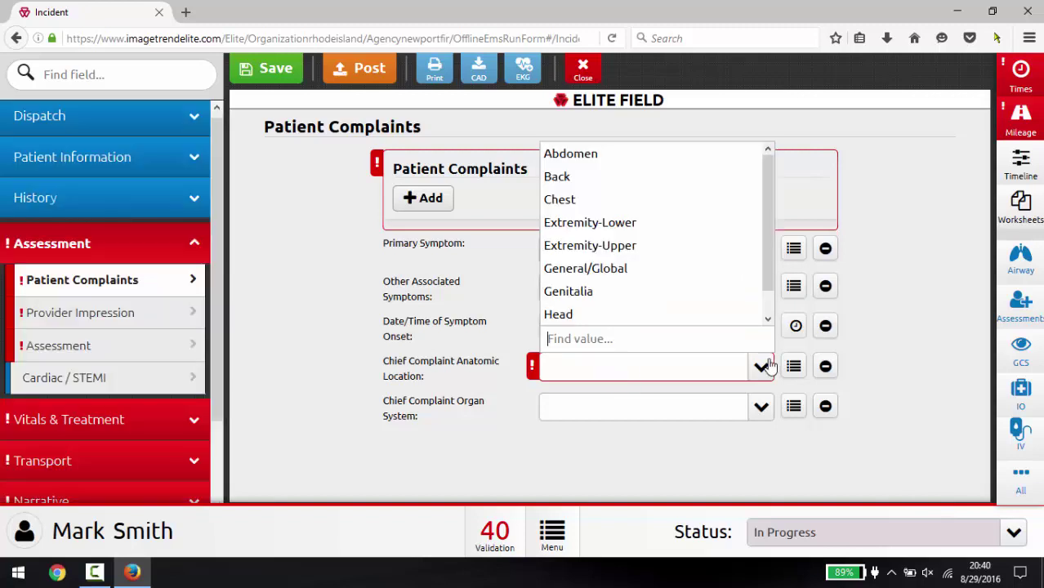
pyautogui.click(609, 177)
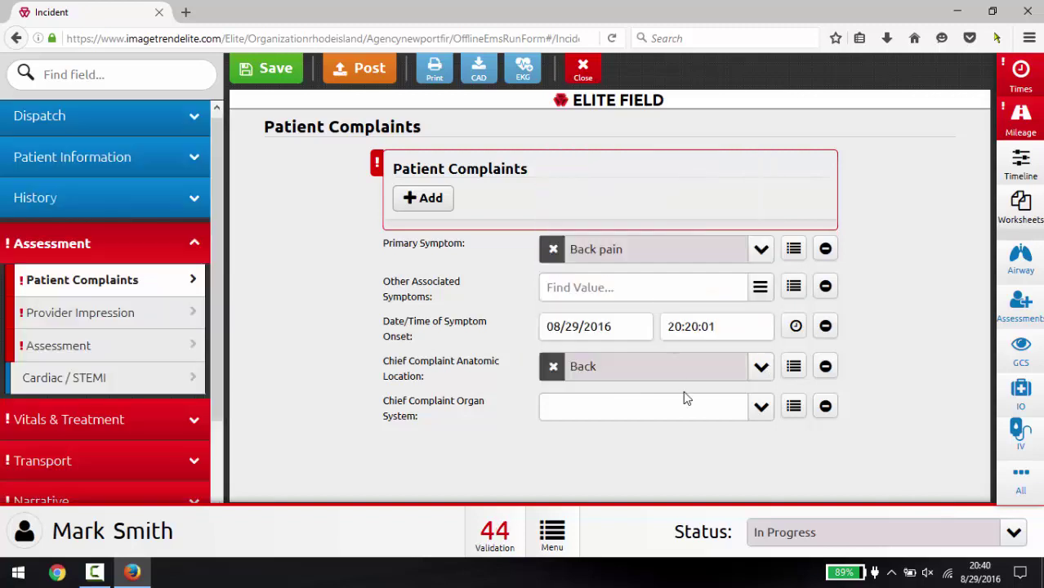
pyautogui.click(761, 406)
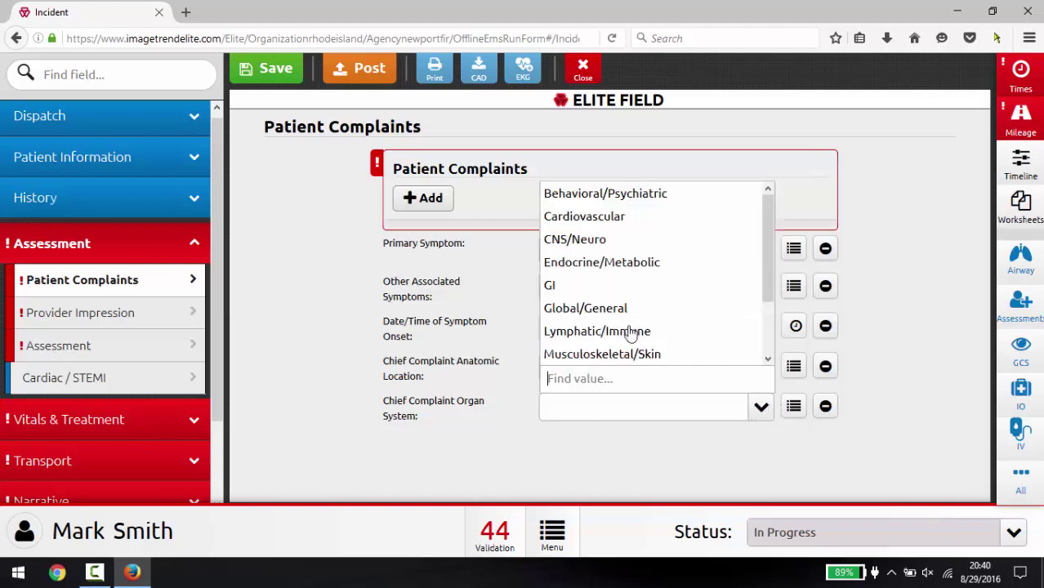
pyautogui.click(673, 354)
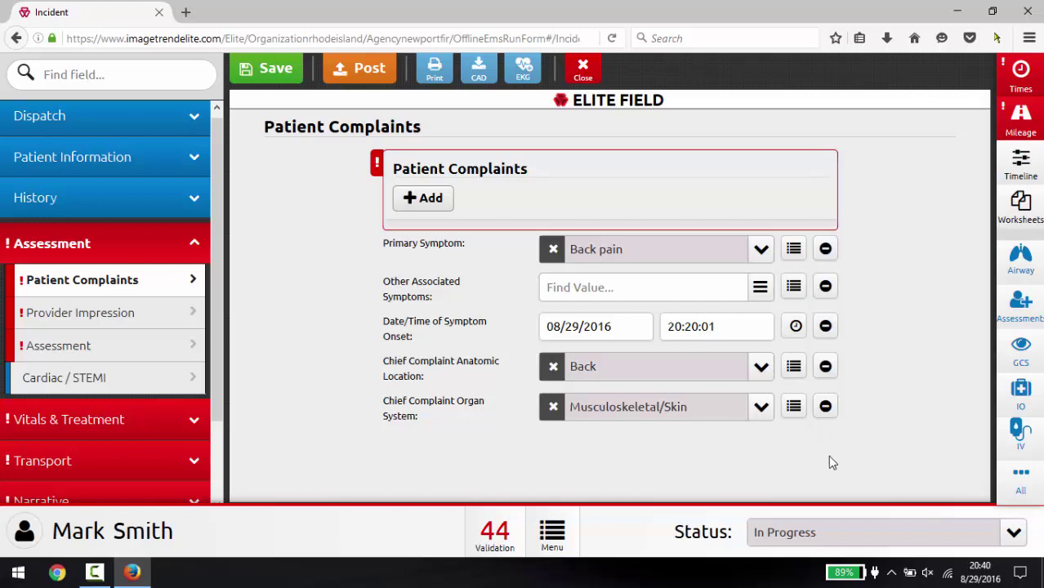
# - Add a Primary (Chief) complaint of Back pain
pyautogui.click(418, 200)
pyautogui.click(514, 316)
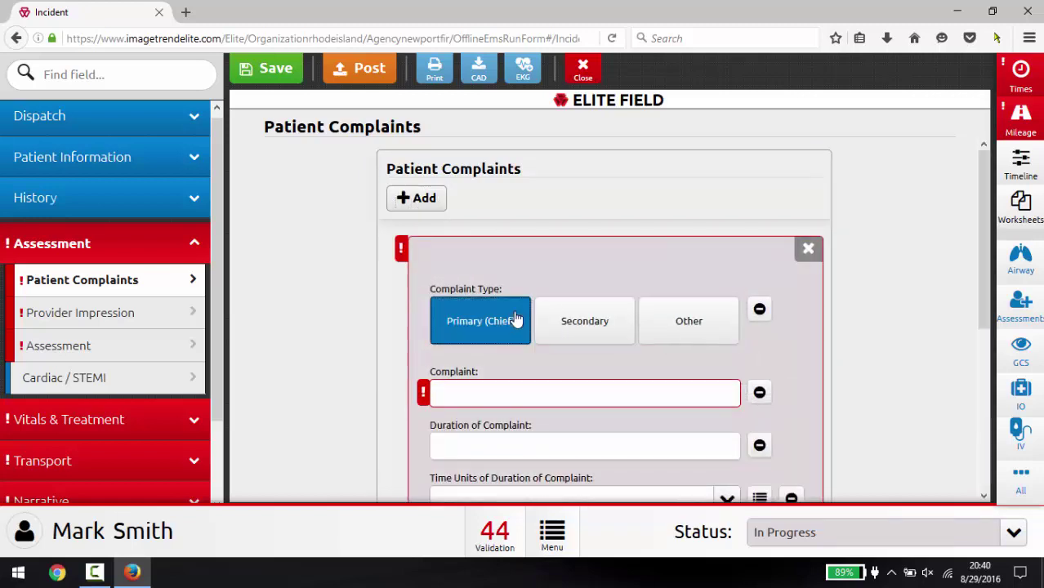
pyautogui.scroll(-2, 805, 394)
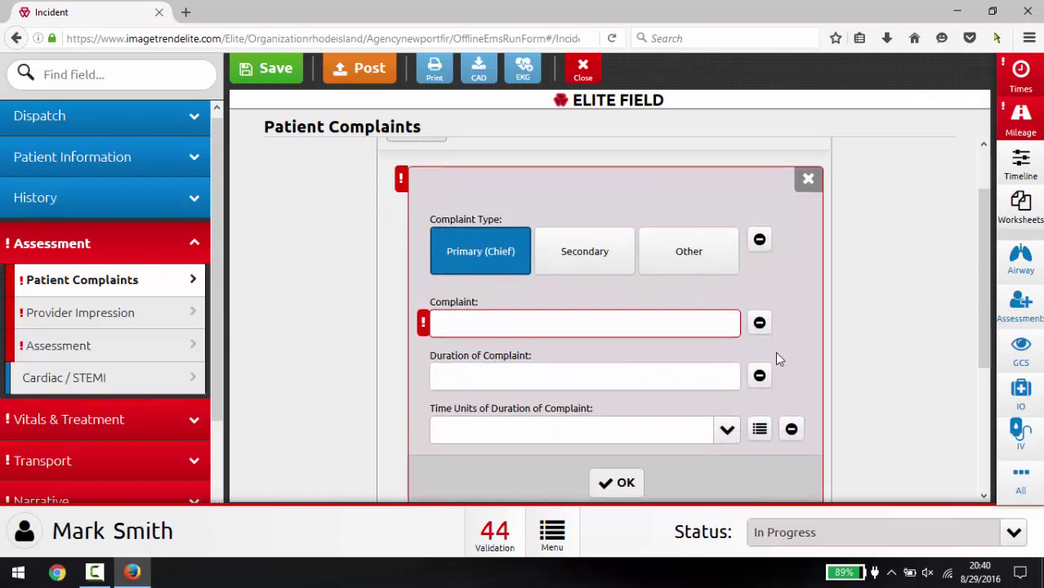
pyautogui.click(759, 325)
pyautogui.click(625, 323)
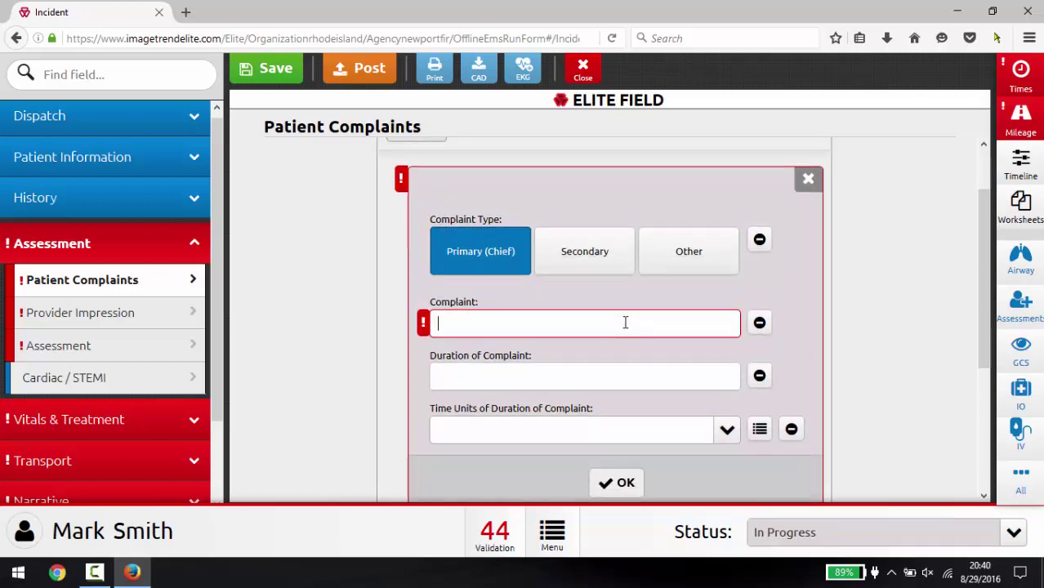
pyautogui.write('Pain')
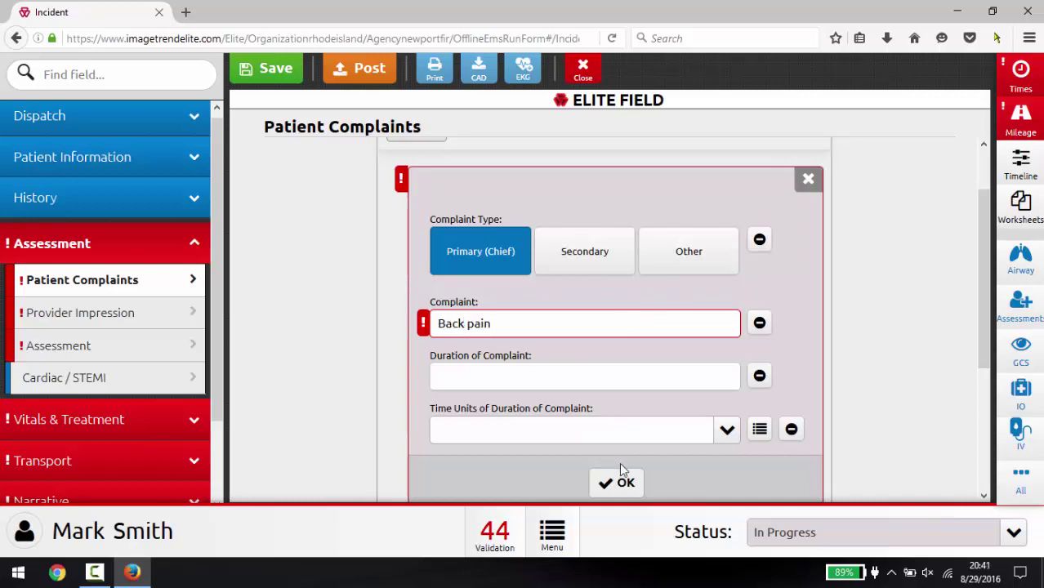
pyautogui.click(620, 484)
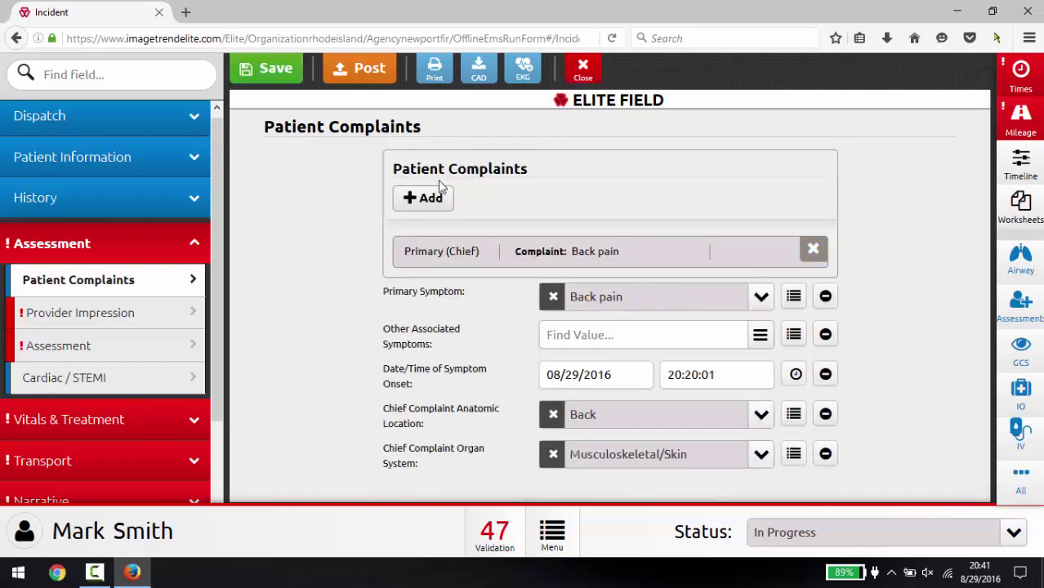
# - Add a Secondary complaint of Dizziness
pyautogui.click(430, 199)
pyautogui.click(571, 320)
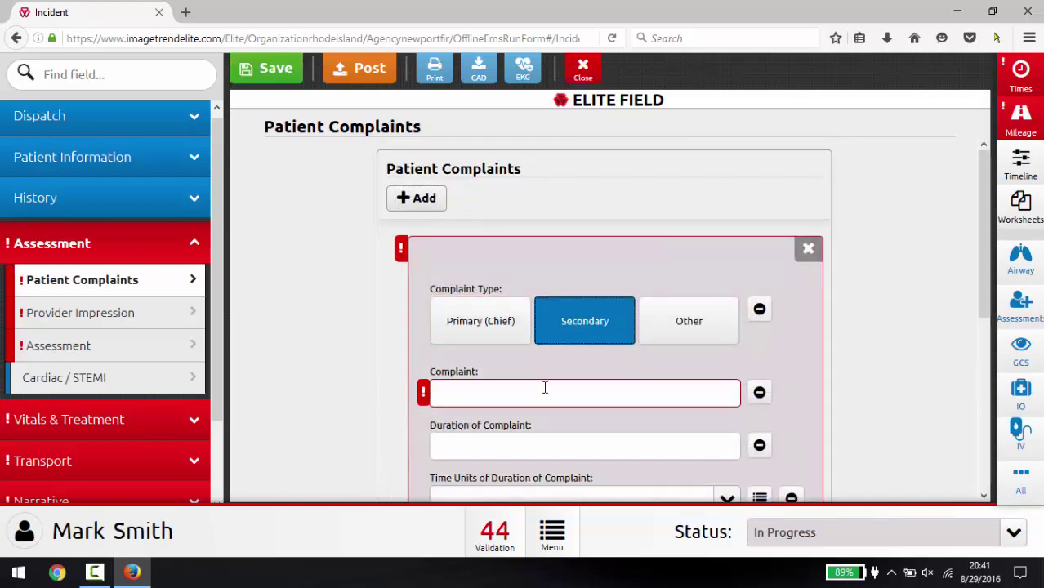
pyautogui.click(538, 395)
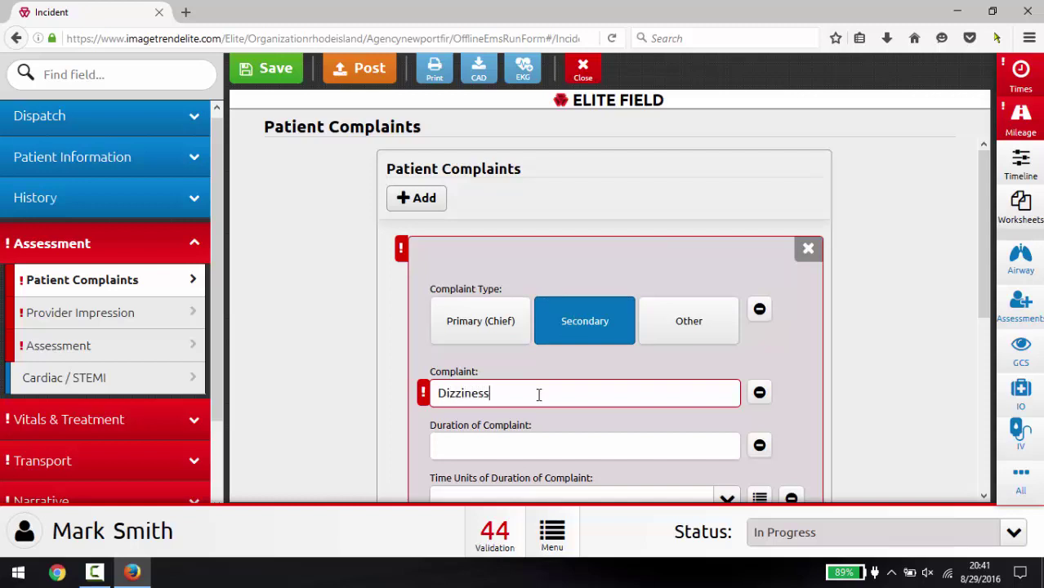
pyautogui.scroll(-3, 652, 356)
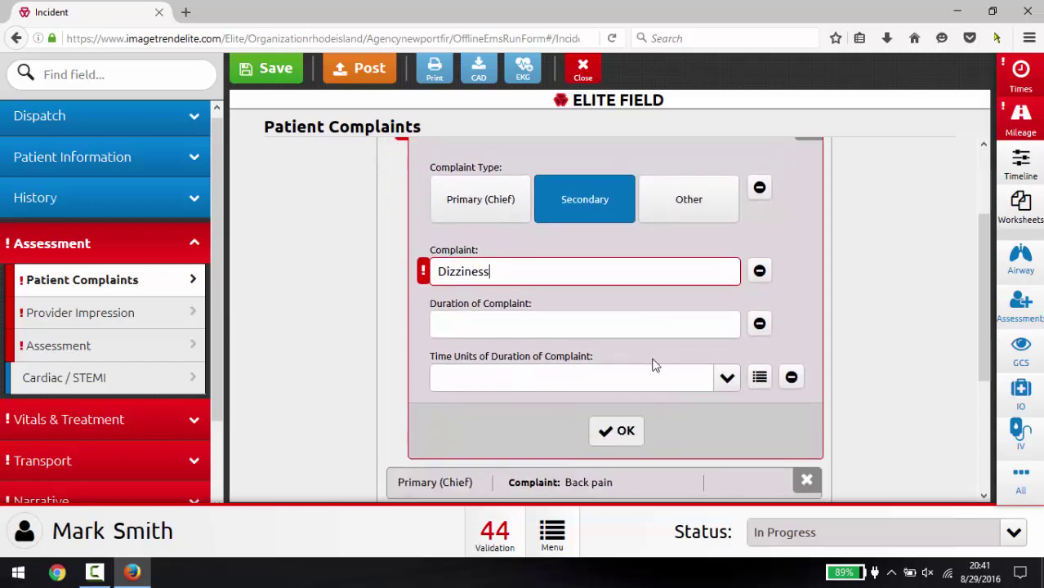
pyautogui.click(616, 431)
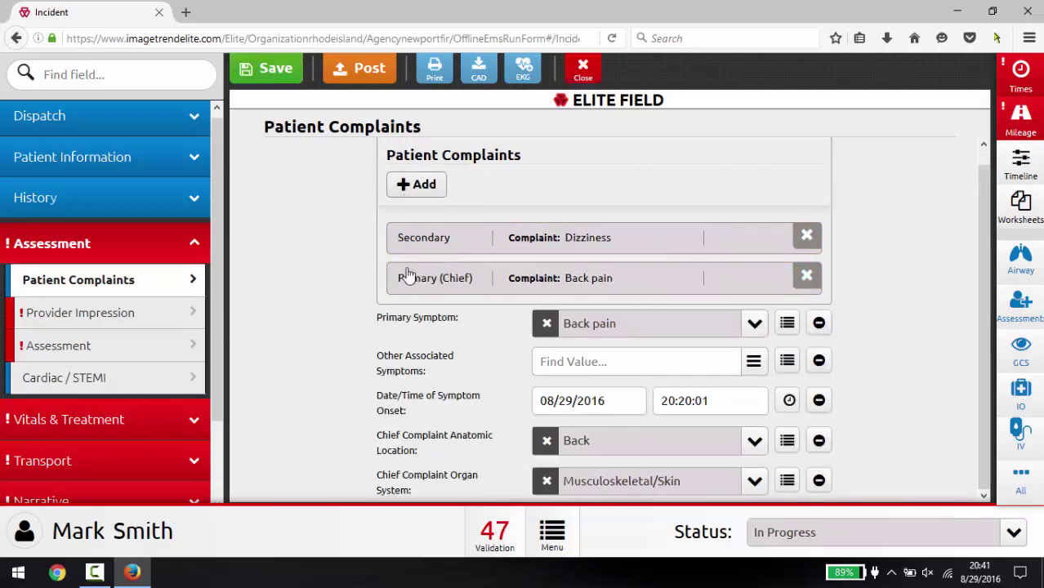
# - On the Provider Impression page, search 'back' and set primary impression to Injury of lower back
pyautogui.click(121, 314)
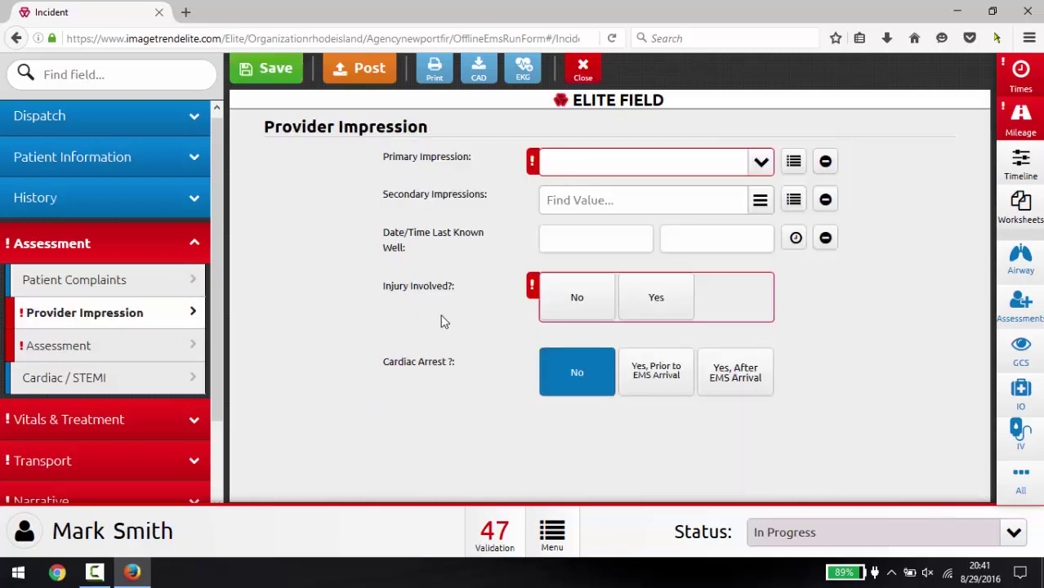
pyautogui.click(760, 166)
pyautogui.click(791, 160)
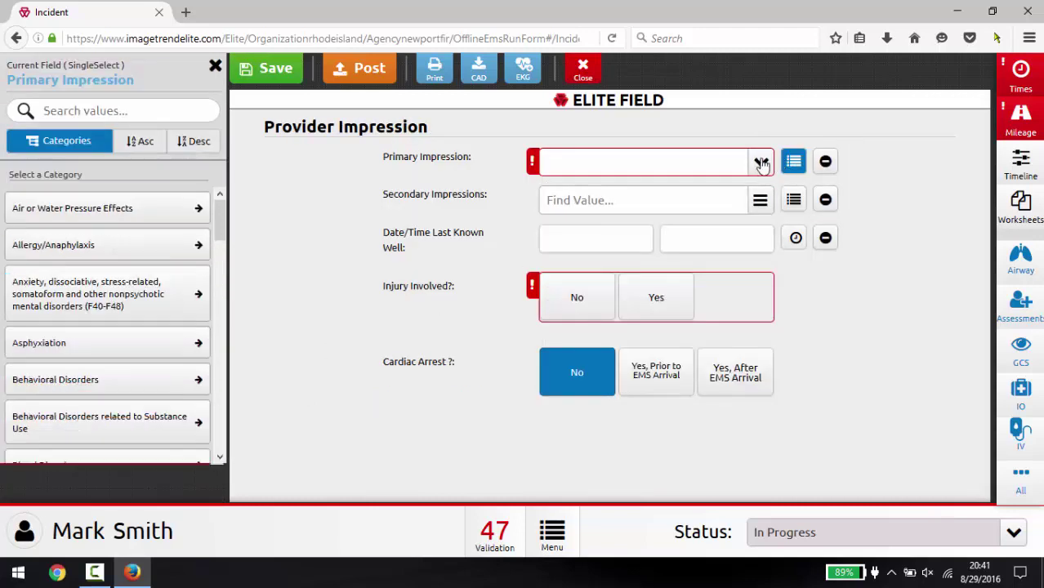
pyautogui.click(150, 112)
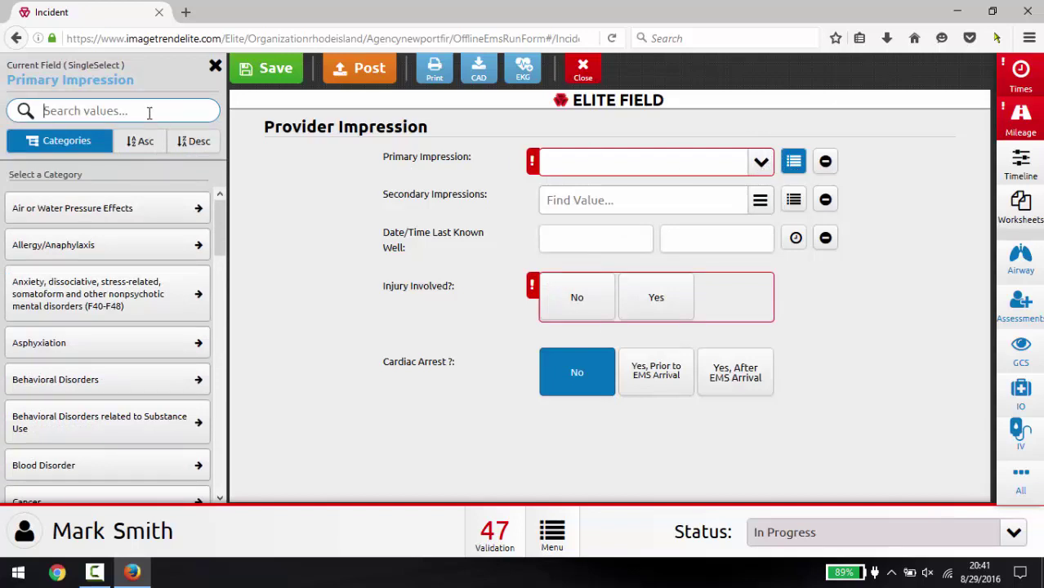
pyautogui.write('back')
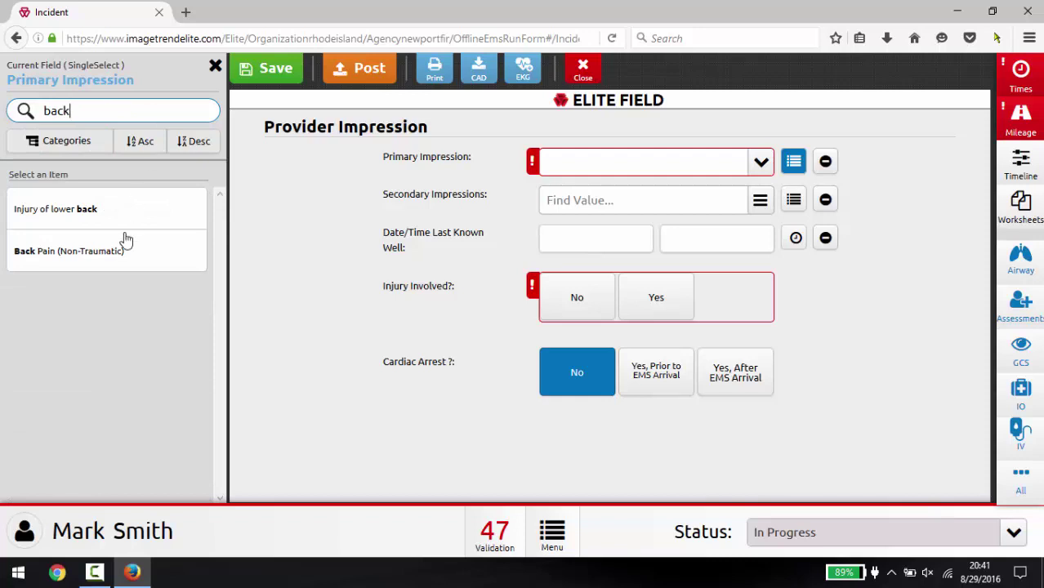
pyautogui.click(98, 222)
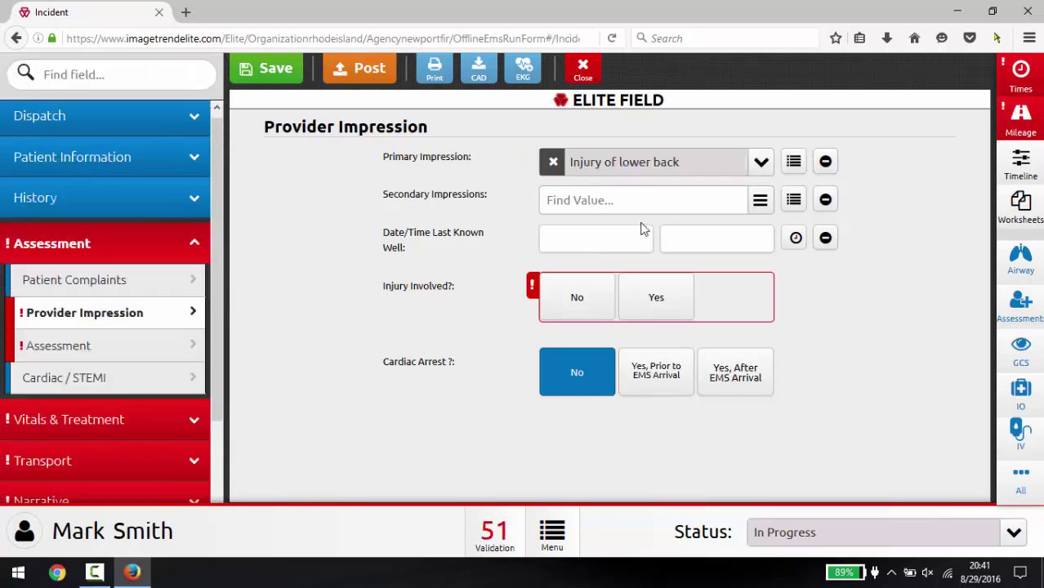
# - Search 'pain' and add Back Pain (Non-Traumatic) as a secondary impression, then remove it
pyautogui.click(622, 202)
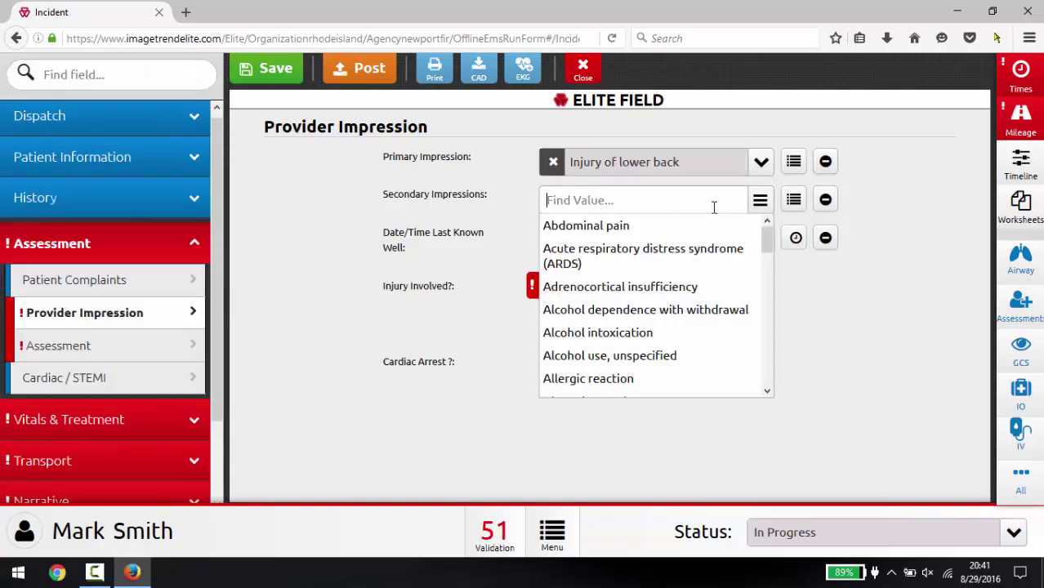
pyautogui.click(793, 199)
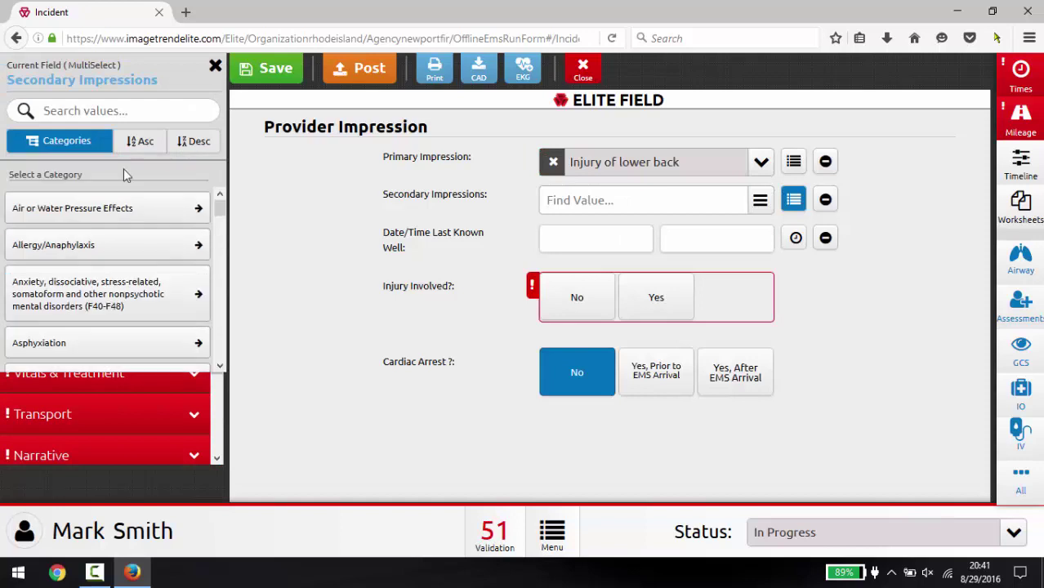
pyautogui.click(76, 111)
pyautogui.write('pain')
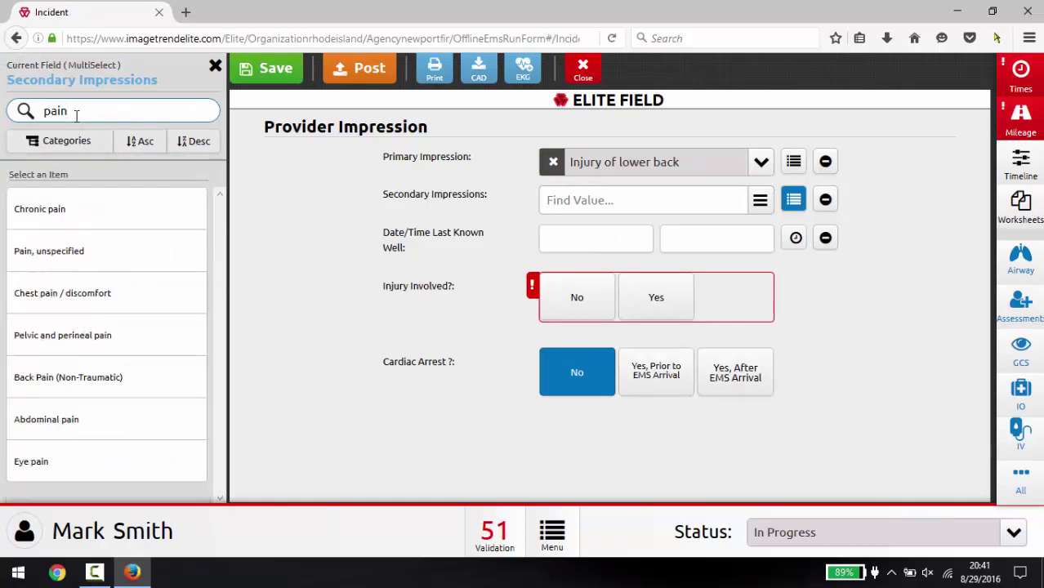
pyautogui.click(110, 380)
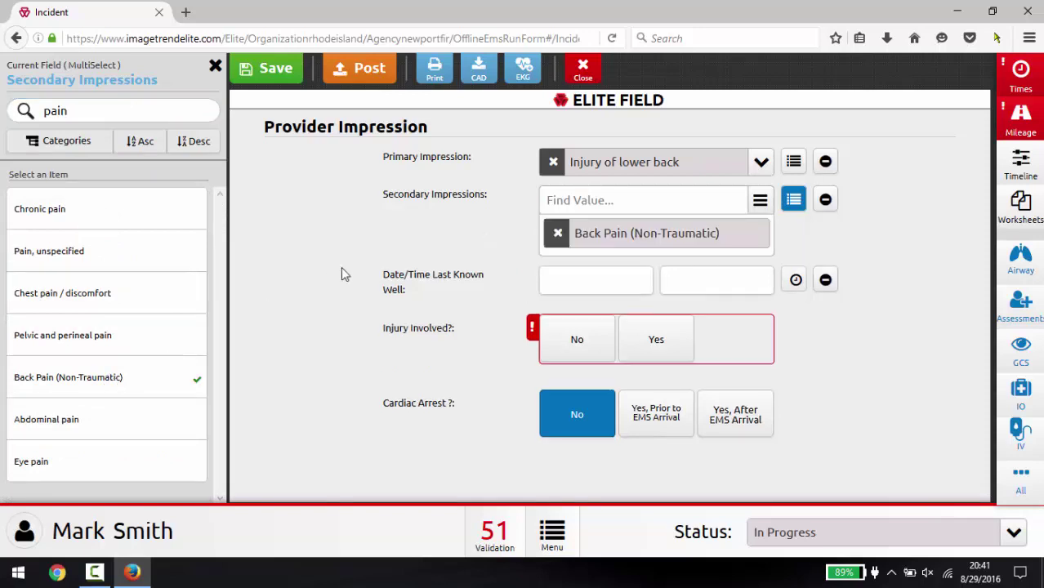
pyautogui.click(557, 234)
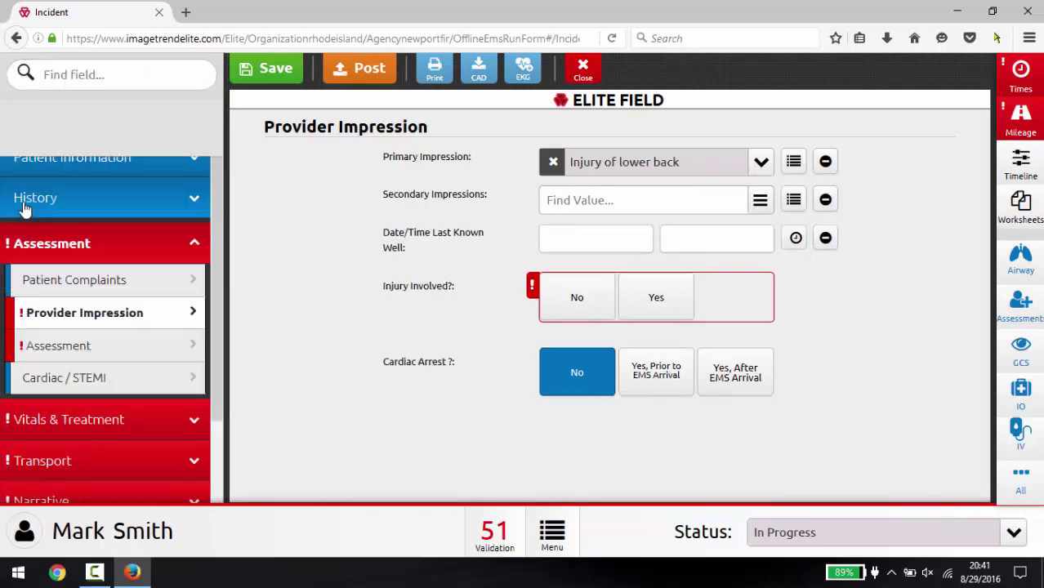
# - Search secondary impression values for pain, swelling and bruising terms, then clear the search
pyautogui.click(653, 193)
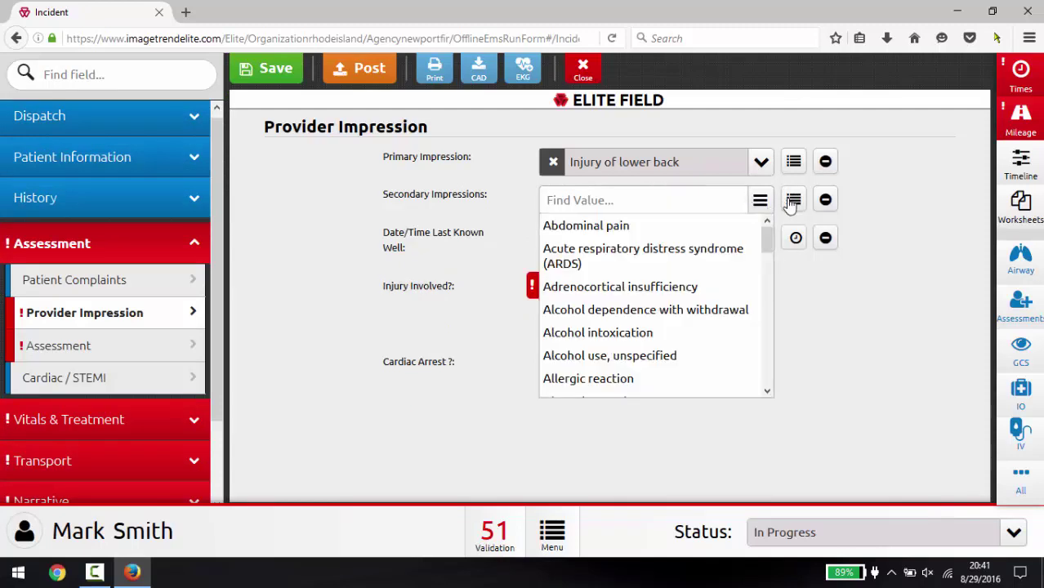
pyautogui.click(793, 200)
pyautogui.click(93, 110)
pyautogui.write('pain')
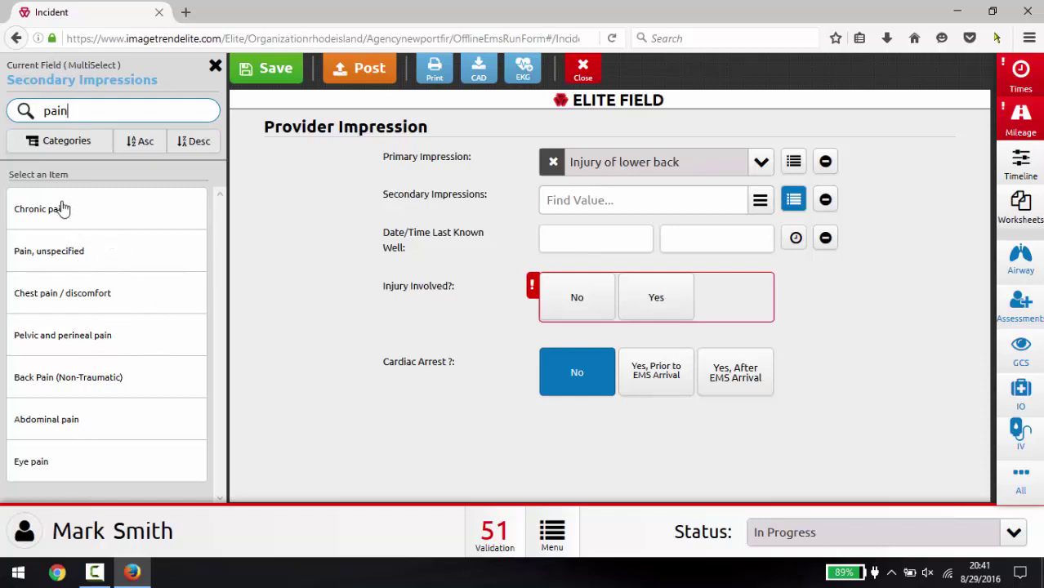
pyautogui.moveTo(86, 115); pyautogui.dragTo(2, 119)
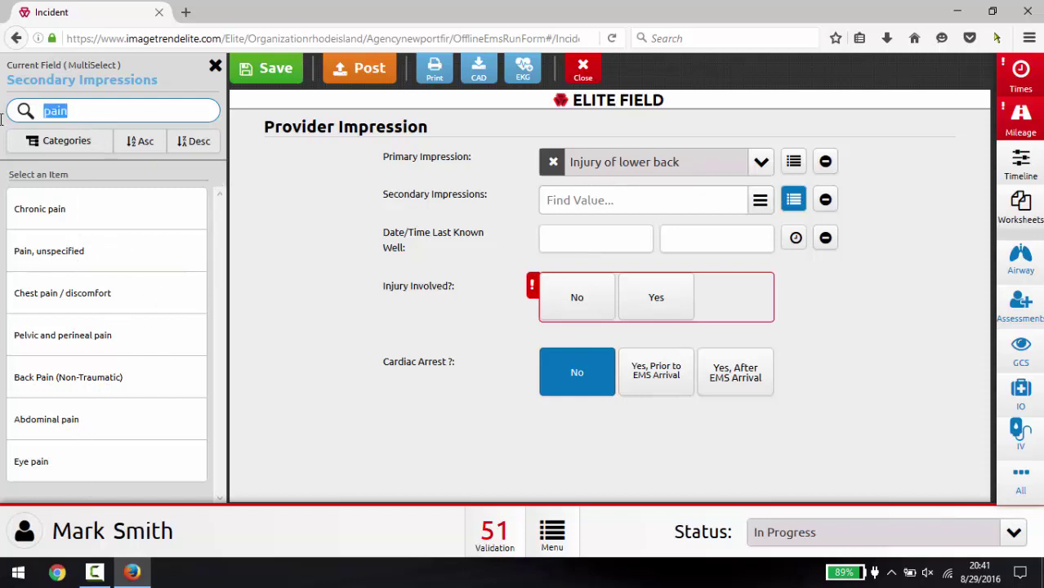
pyautogui.write('swell')
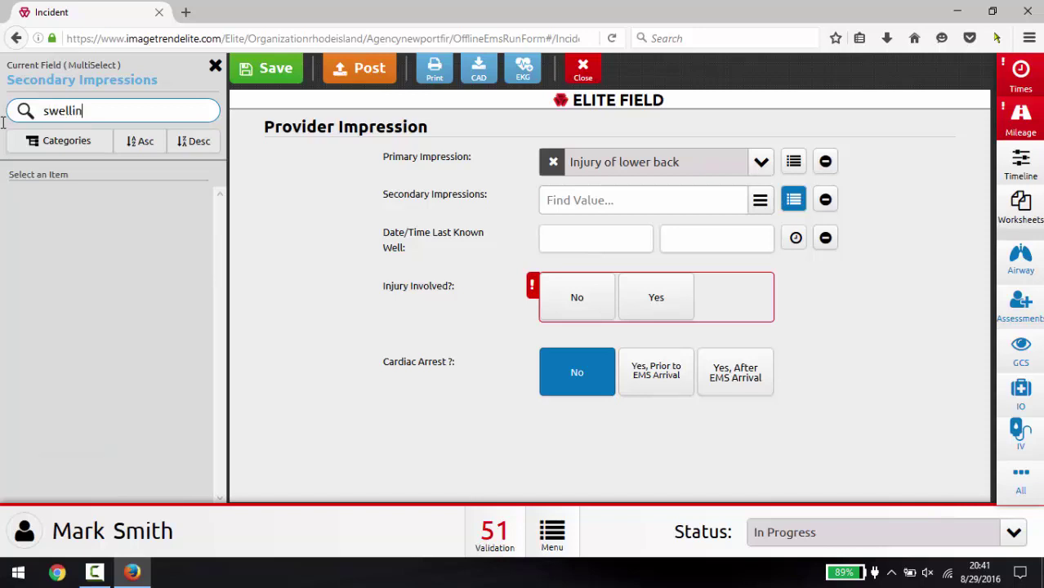
pyautogui.press('BackSpace')
pyautogui.press('BackSpace')
pyautogui.press('BackSpace')
pyautogui.write('bru')
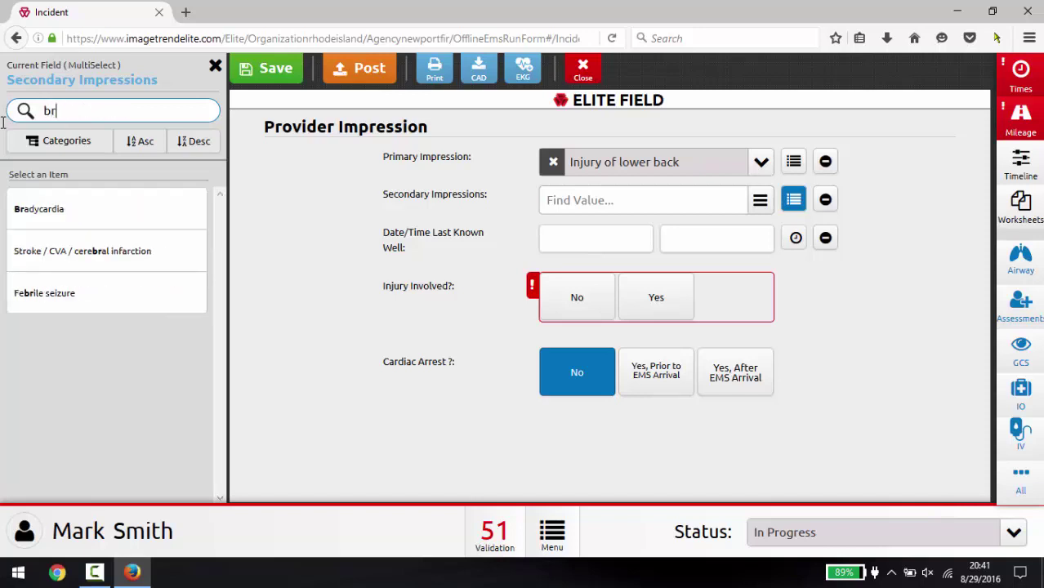
pyautogui.press('BackSpace')
pyautogui.press('BackSpace')
pyautogui.press('BackSpace')
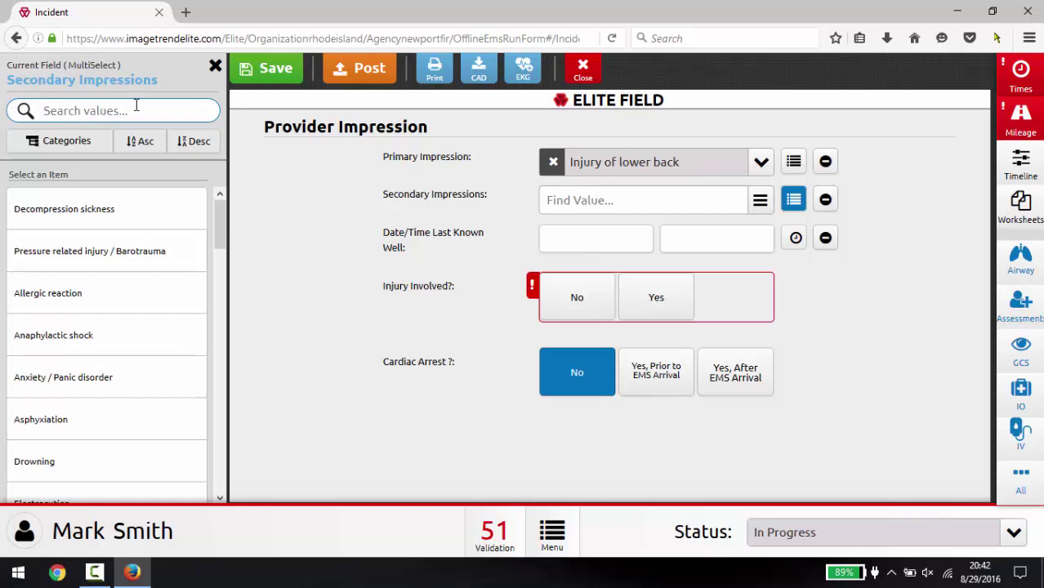
pyautogui.write('p')
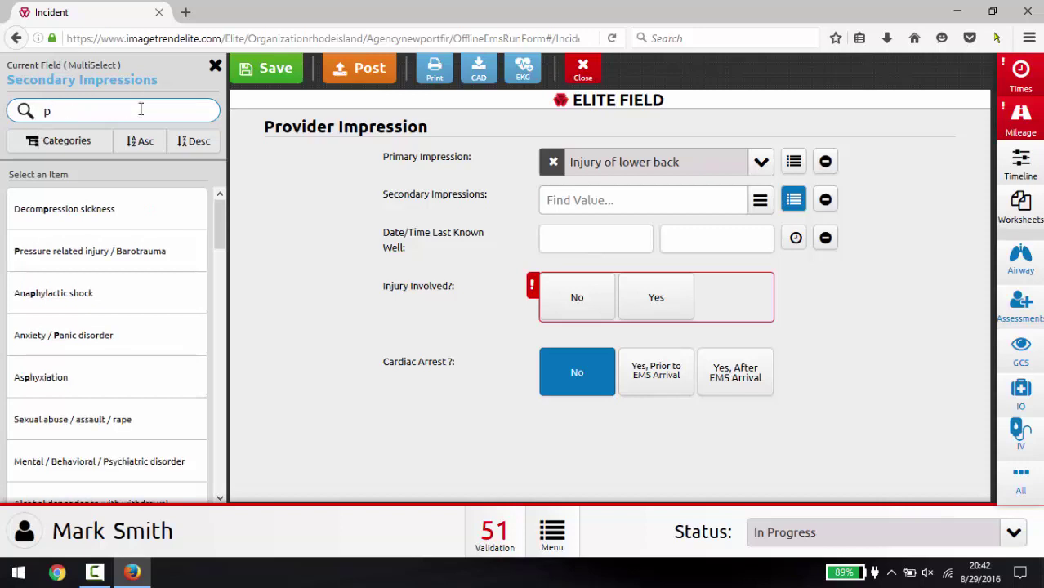
pyautogui.write('ain')
pyautogui.press('BackSpace')
pyautogui.press('BackSpace')
pyautogui.press('BackSpace')
pyautogui.press('BackSpace')
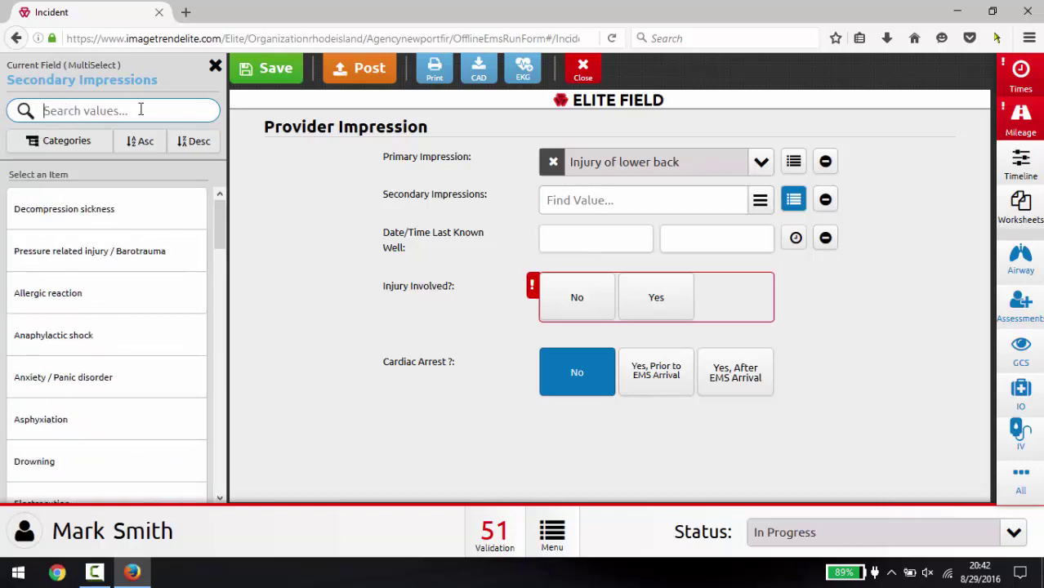
# - Mark Secondary Impressions as Not Applicable and answer Yes to Injury Involved
pyautogui.click(832, 214)
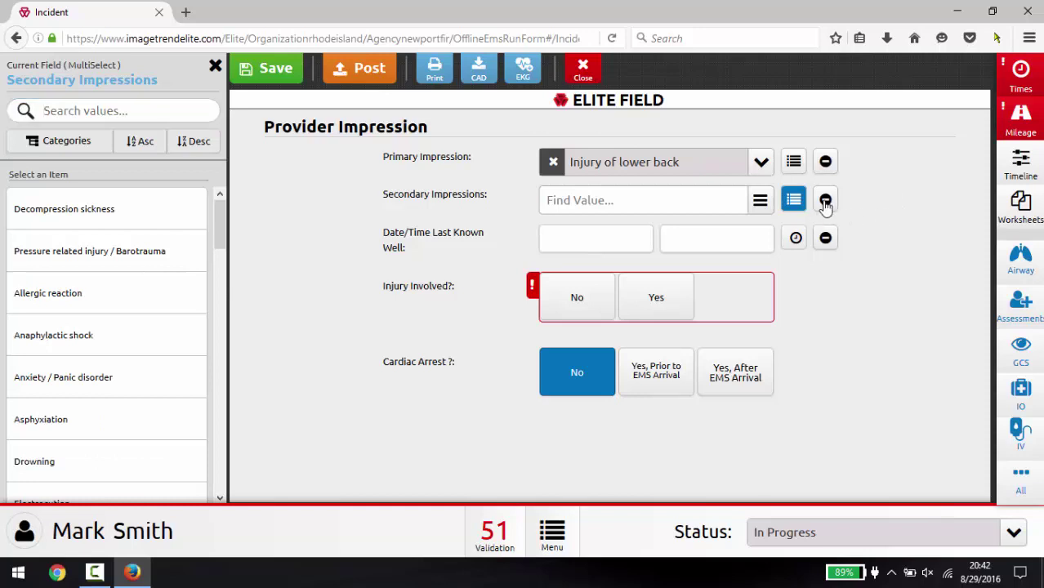
pyautogui.click(826, 204)
pyautogui.click(590, 242)
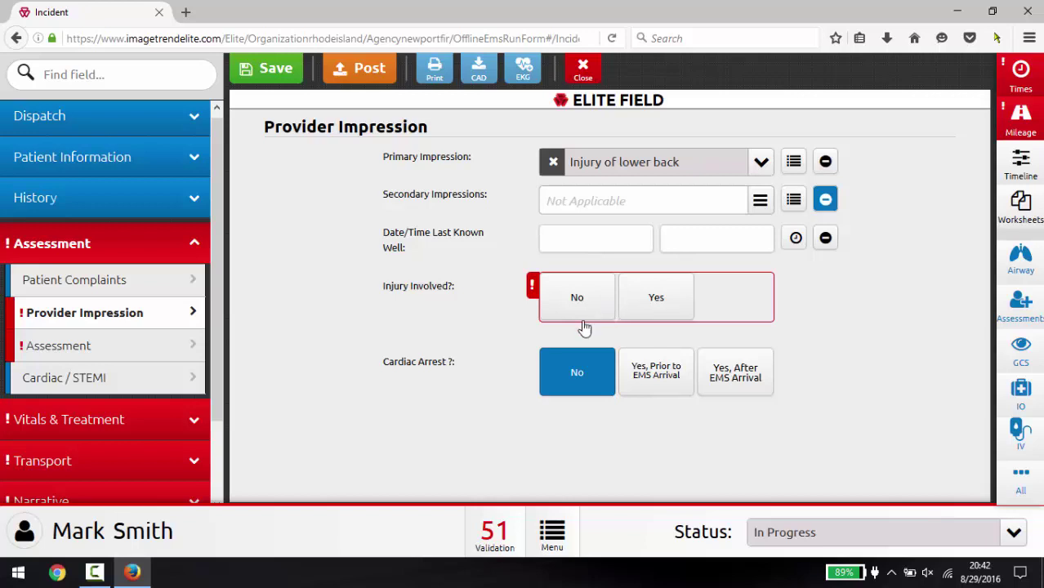
pyautogui.click(643, 300)
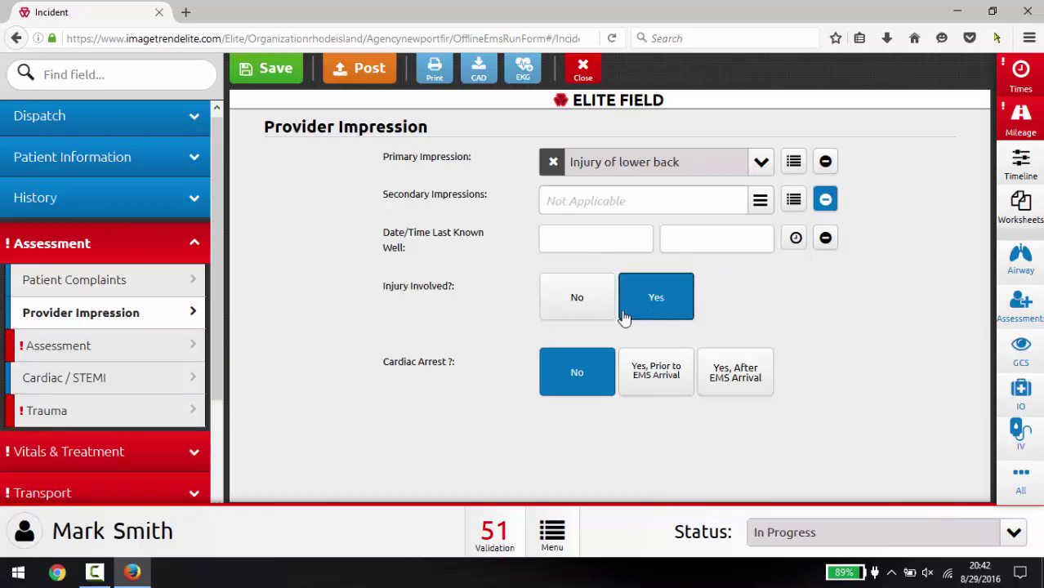
pyautogui.click(104, 349)
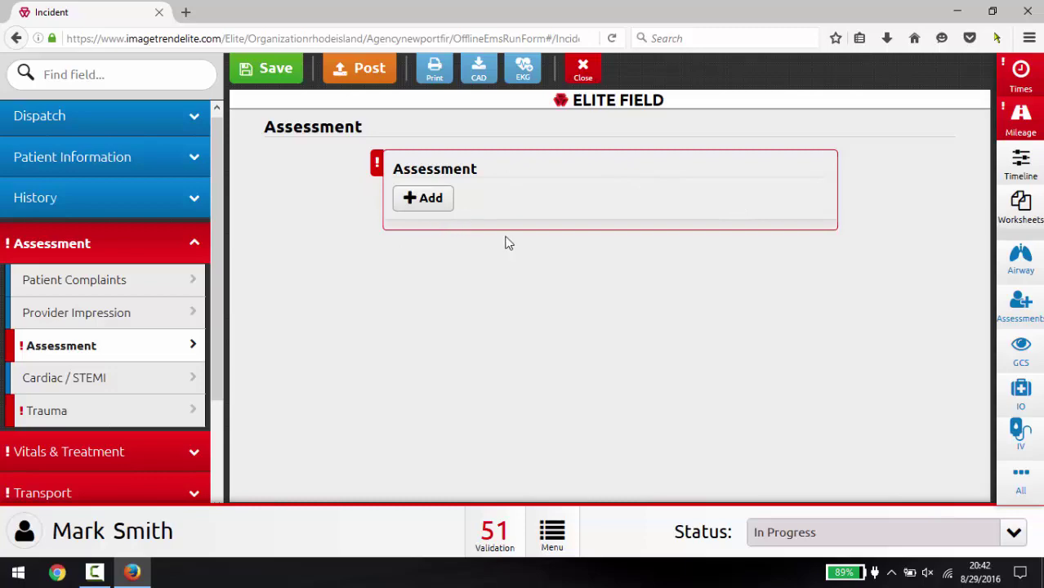
# - After one cancelled attempt, open a new Assessment entry dated 08/29/2016 20:36:05
pyautogui.click(437, 202)
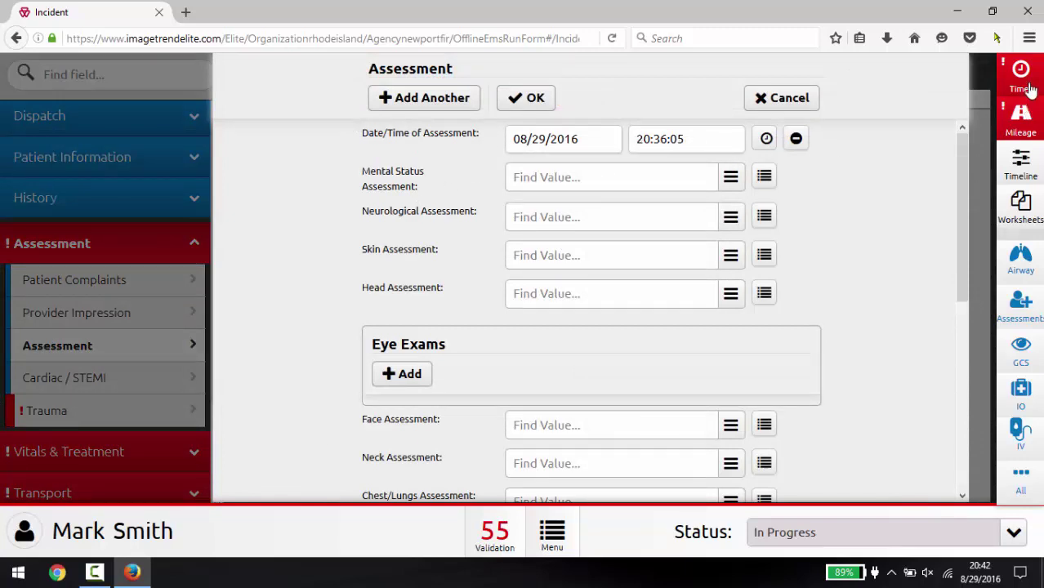
pyautogui.click(787, 92)
pyautogui.click(1019, 95)
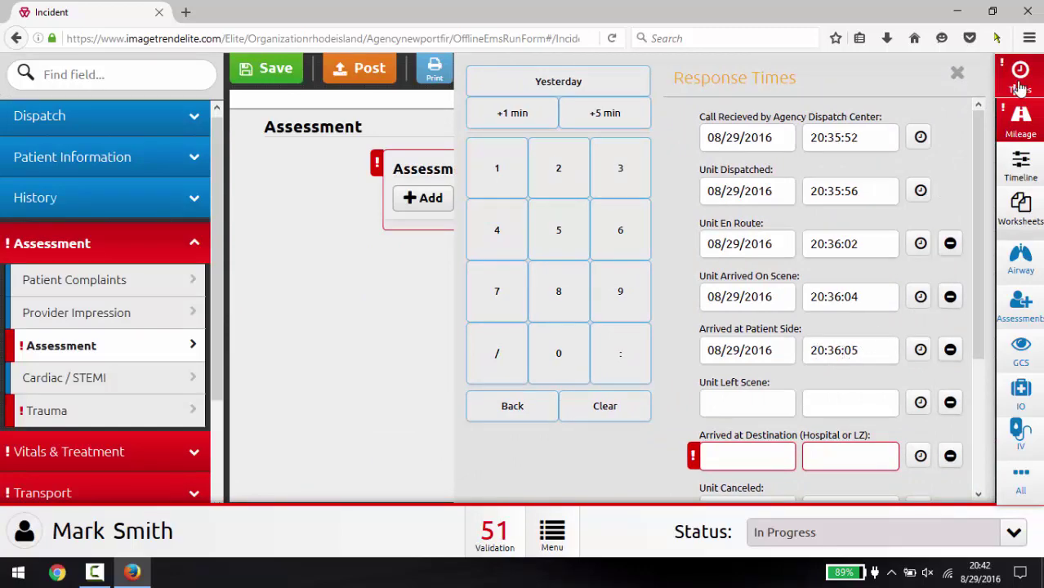
pyautogui.click(1018, 90)
pyautogui.click(425, 205)
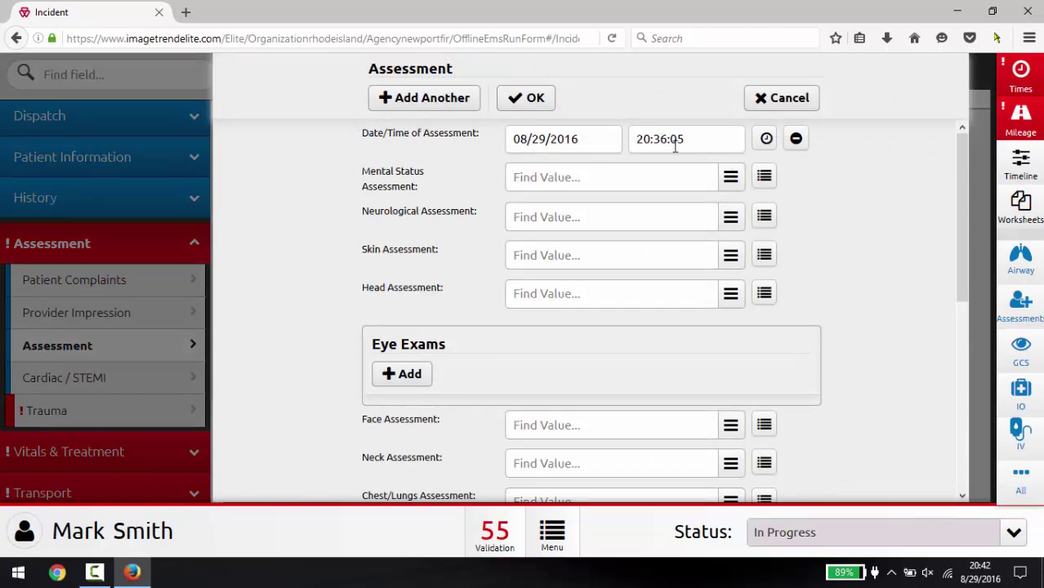
# - Set the assessment time to 20:38:05 with the minute +5 and -1 buttons
pyautogui.click(695, 138)
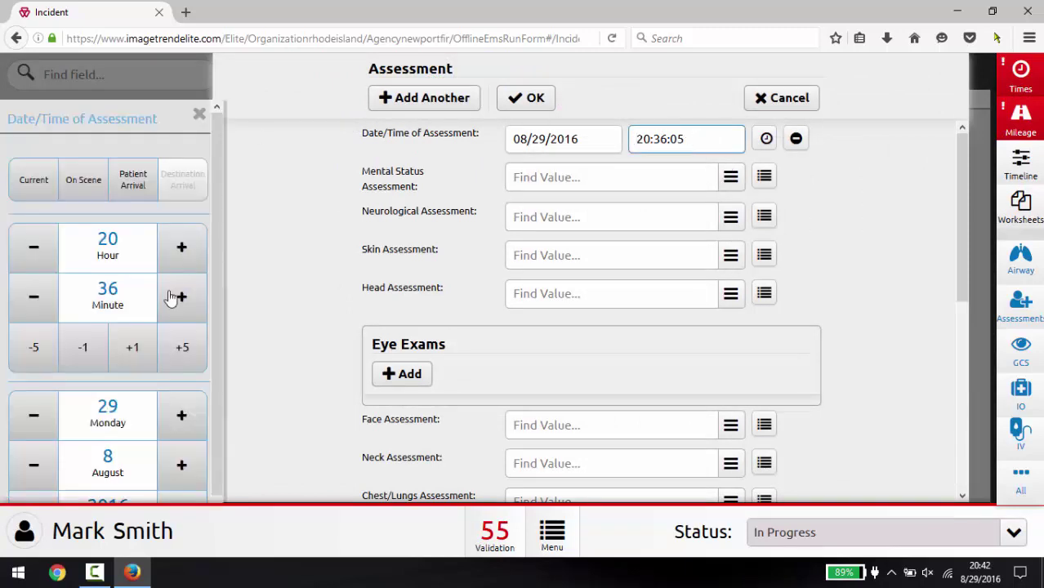
pyautogui.click(183, 358)
pyautogui.click(84, 345)
pyautogui.click(84, 345)
pyautogui.click(85, 346)
# - Record mental status and neurological as Normal Baseline for Patient, and skin as Normal
pyautogui.click(582, 173)
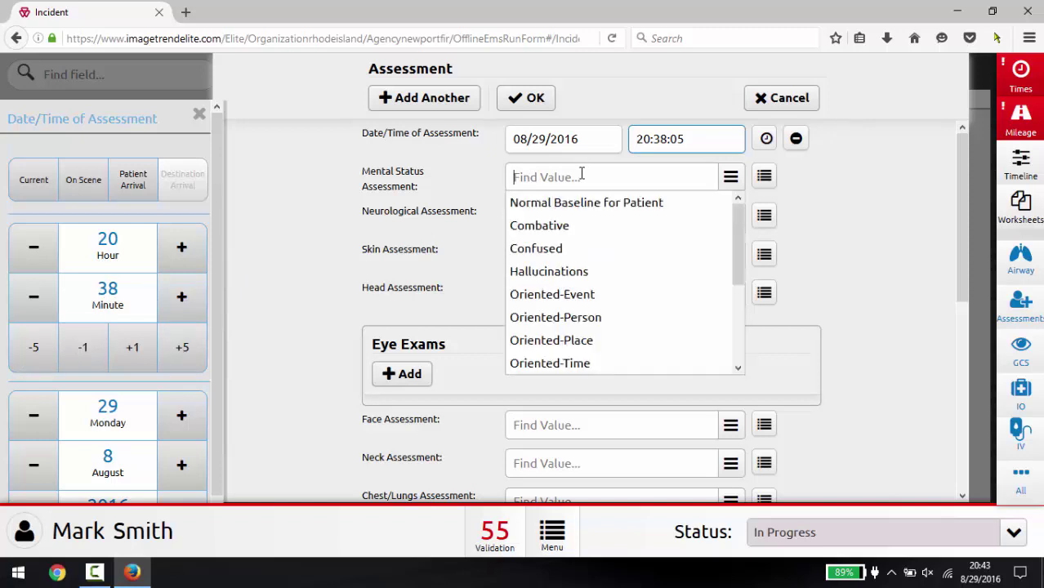
pyautogui.click(764, 176)
pyautogui.scroll(-1, 144, 292)
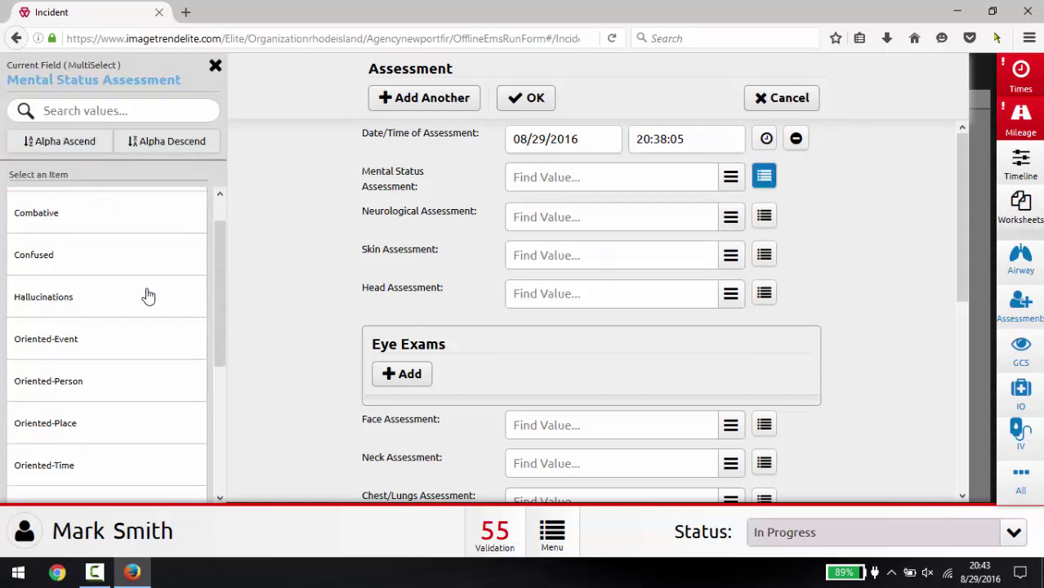
pyautogui.scroll(1, 144, 292)
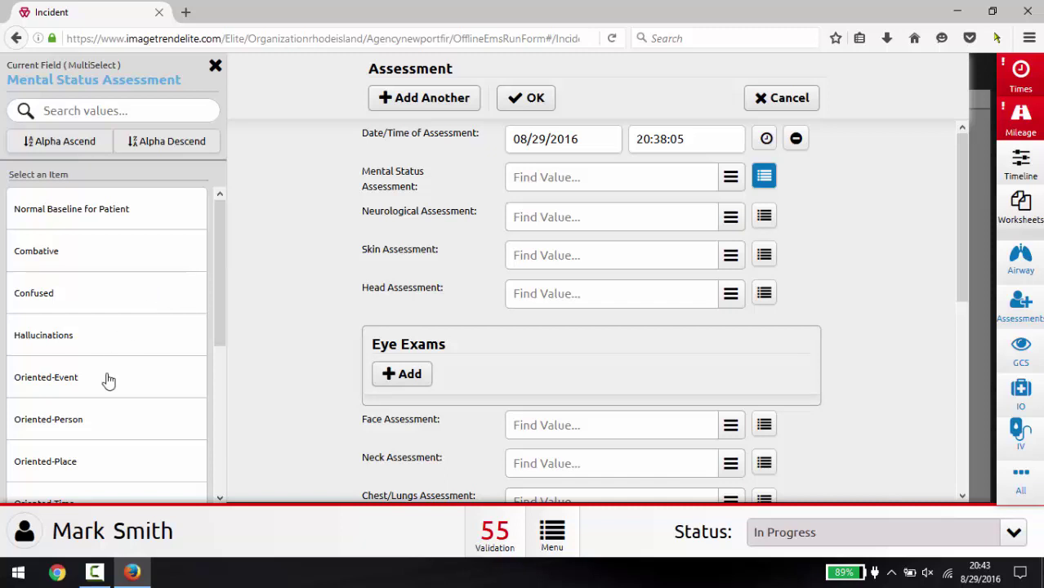
pyautogui.click(99, 214)
pyautogui.click(667, 266)
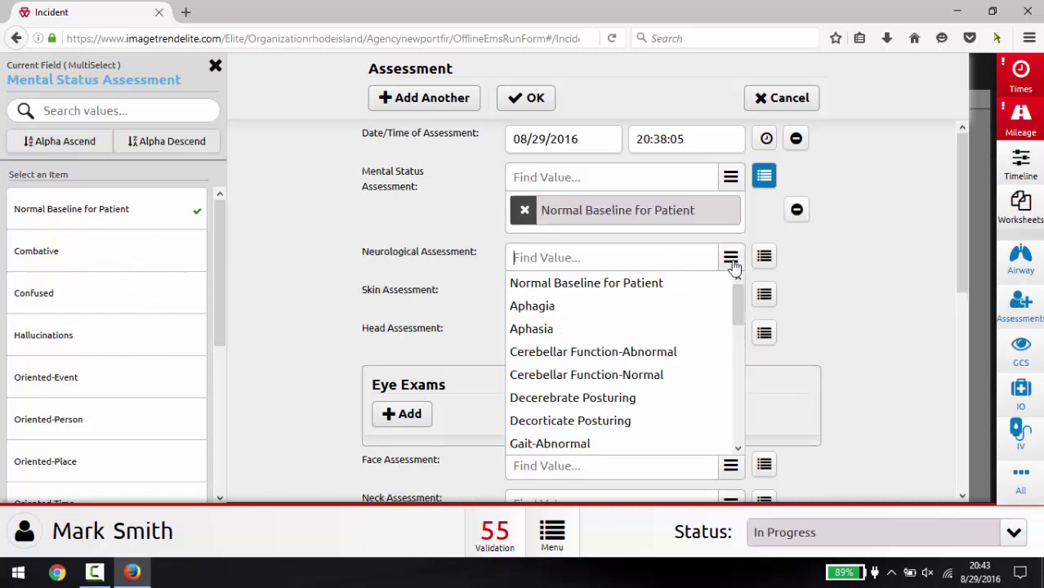
pyautogui.click(707, 286)
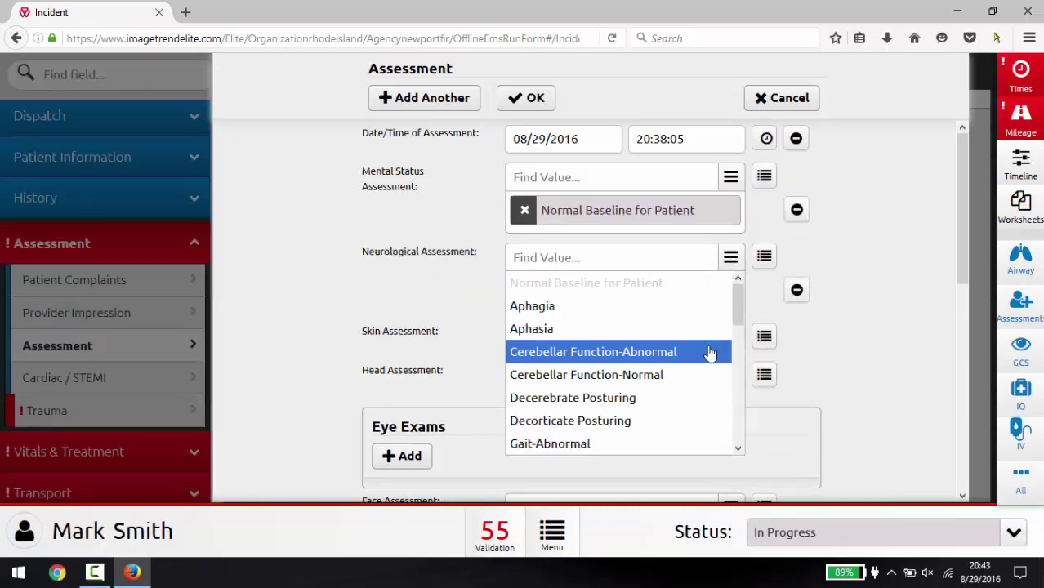
pyautogui.click(827, 322)
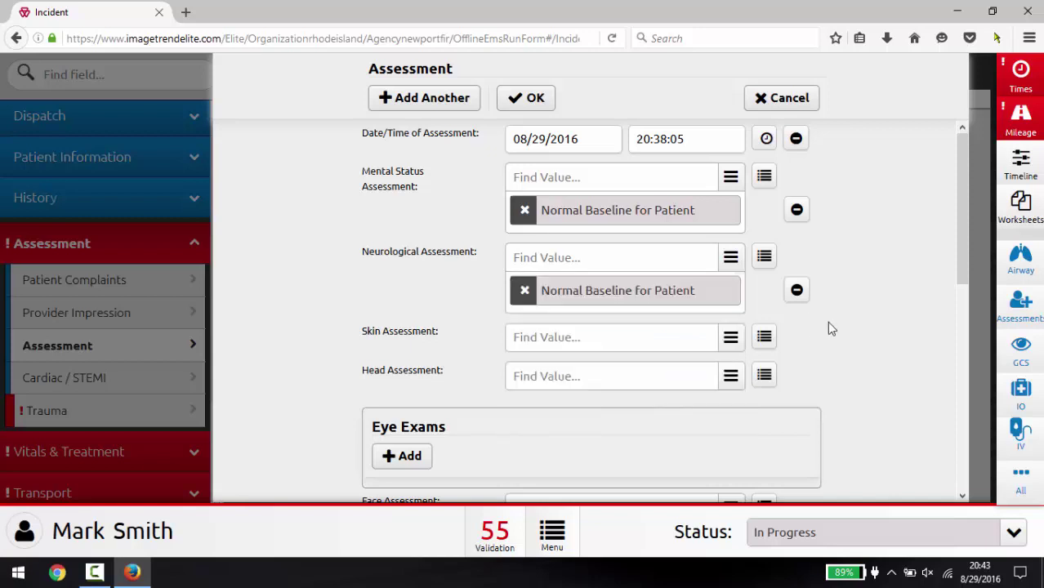
pyautogui.click(731, 337)
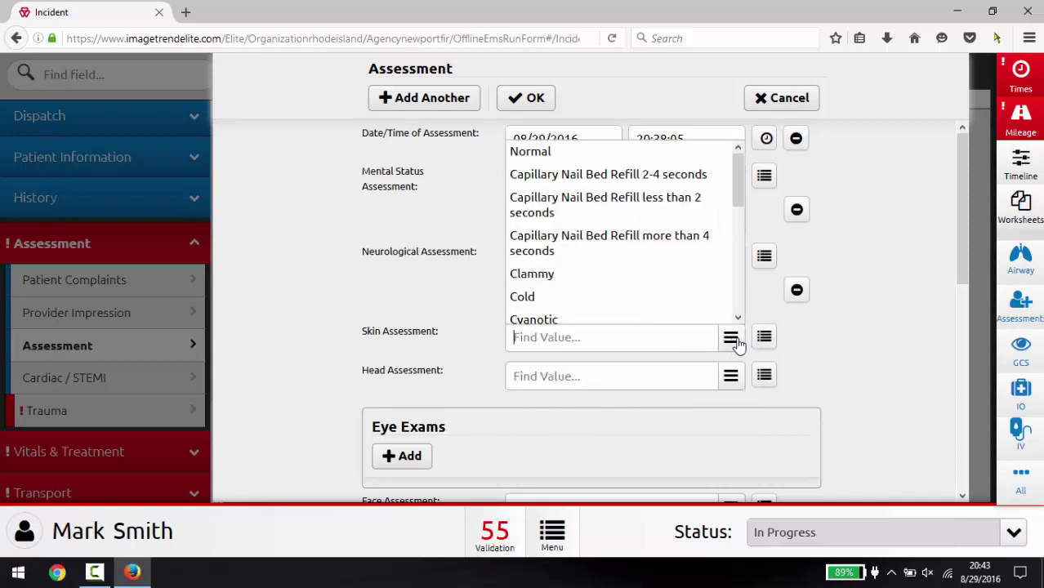
pyautogui.click(608, 152)
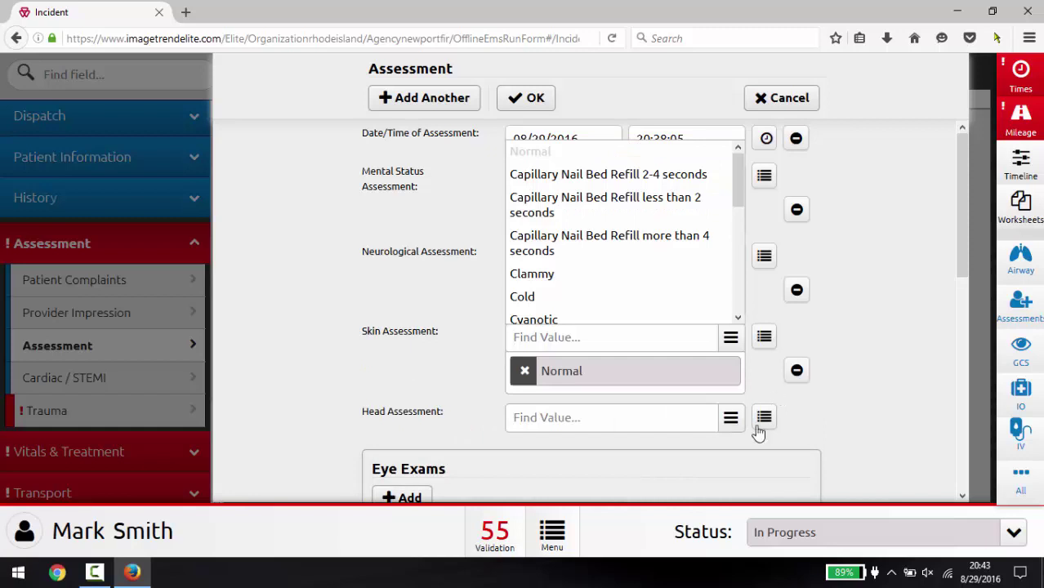
# - Record the head, face and neck assessments as Normal
pyautogui.scroll(-3, 883, 442)
pyautogui.click(731, 286)
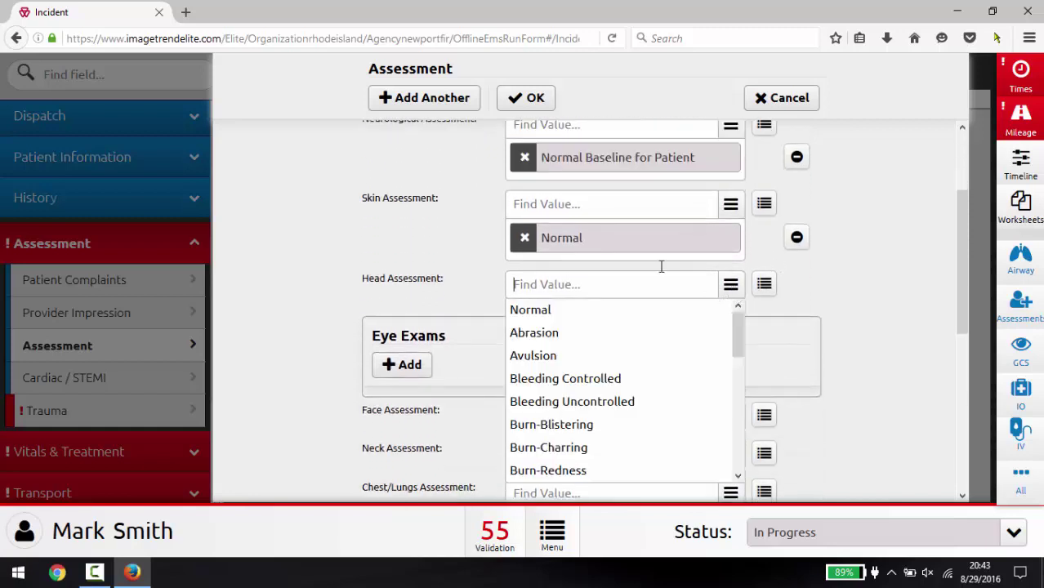
pyautogui.click(535, 309)
pyautogui.scroll(-3, 839, 370)
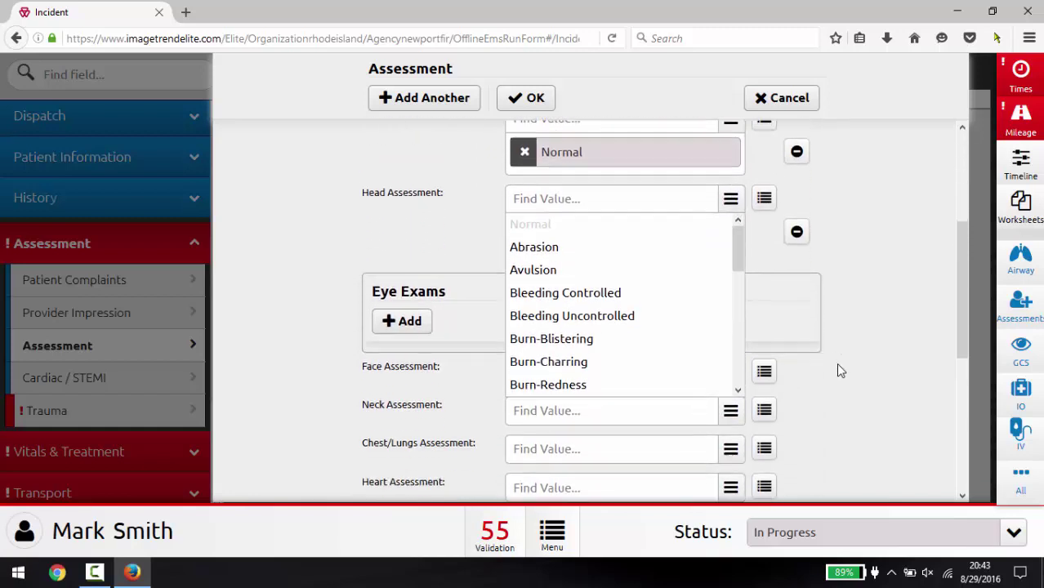
pyautogui.click(839, 370)
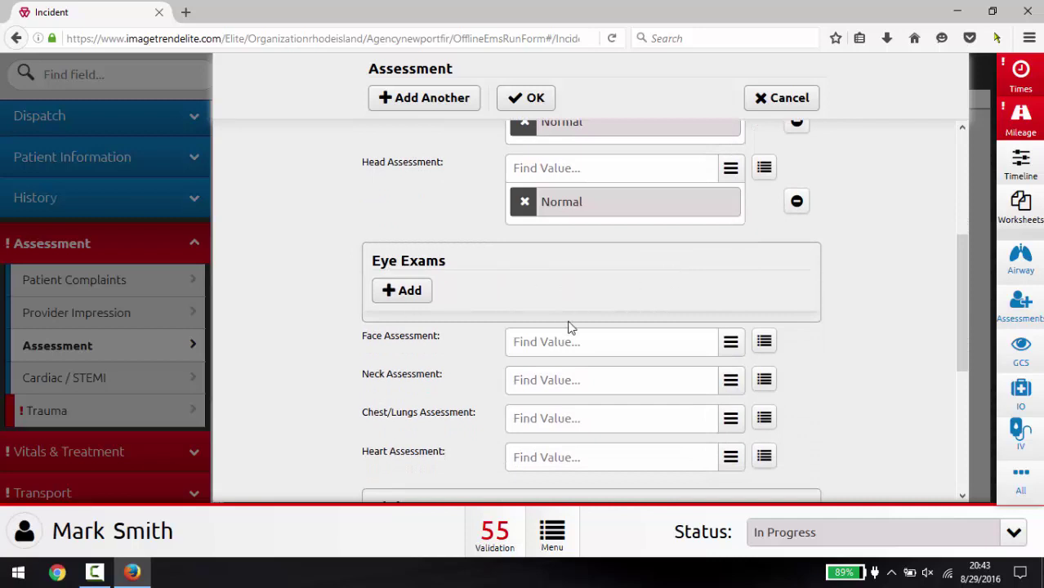
pyautogui.click(730, 342)
pyautogui.click(635, 156)
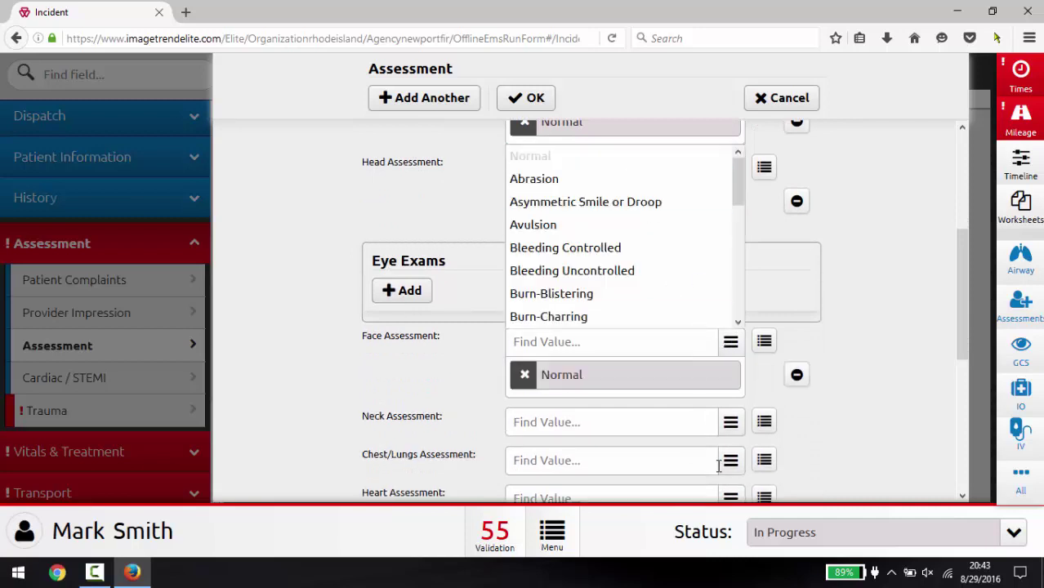
pyautogui.click(730, 424)
pyautogui.click(562, 237)
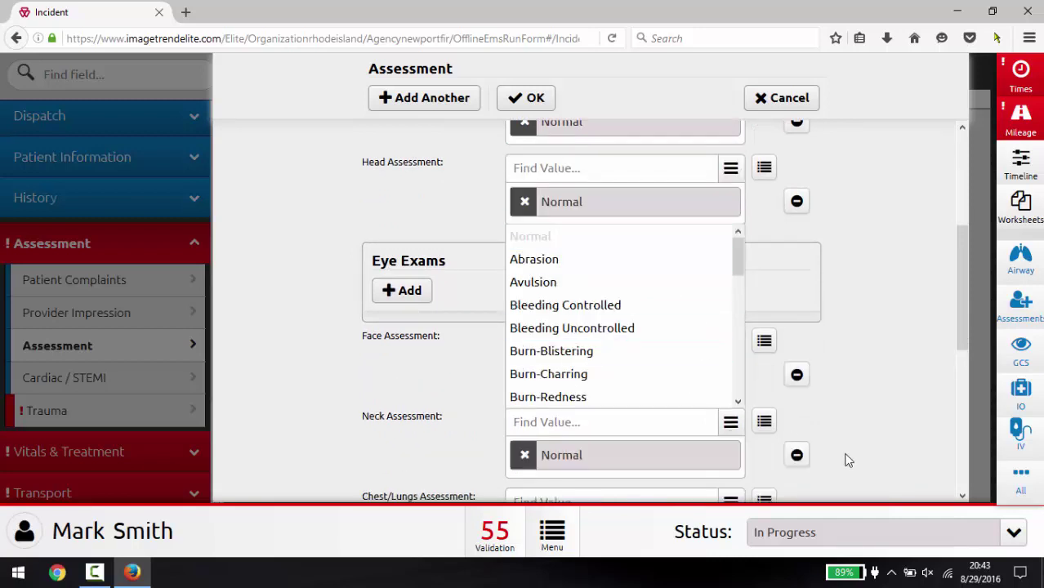
# - Record the chest/lungs and heart assessments as Normal
pyautogui.scroll(-3, 845, 459)
pyautogui.click(725, 328)
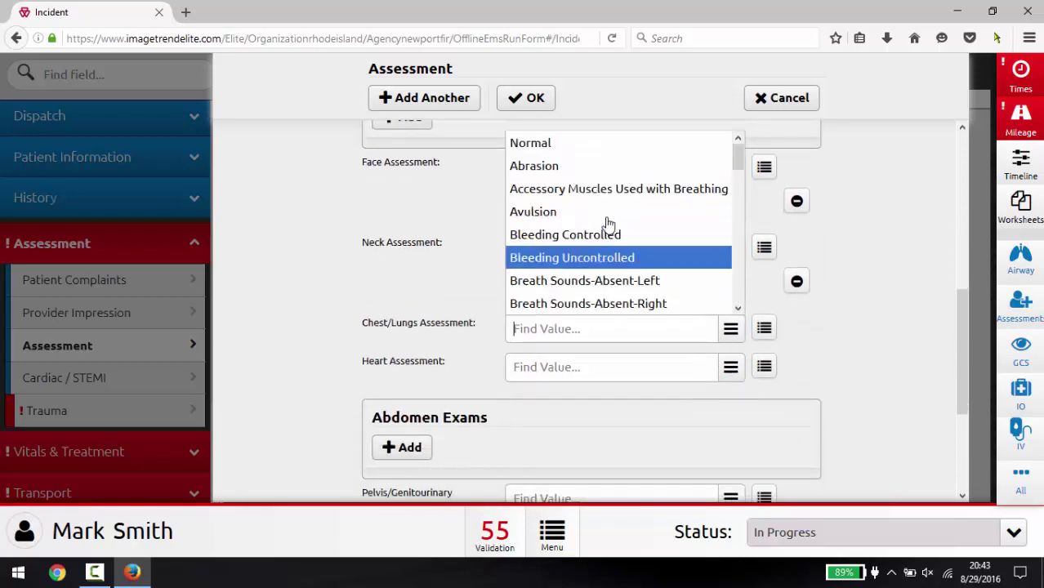
pyautogui.click(584, 147)
pyautogui.click(730, 412)
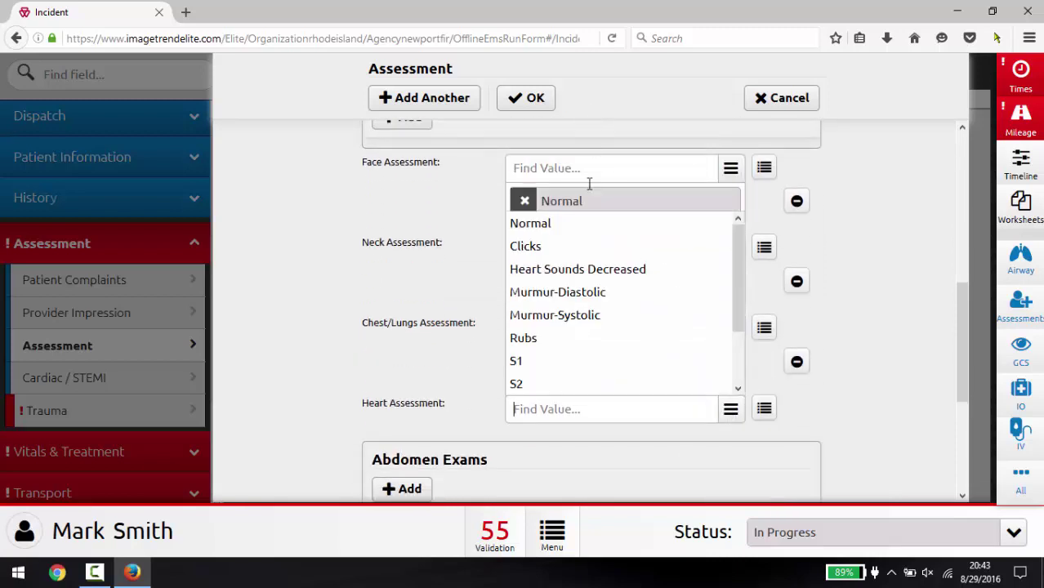
pyautogui.click(582, 224)
pyautogui.click(897, 405)
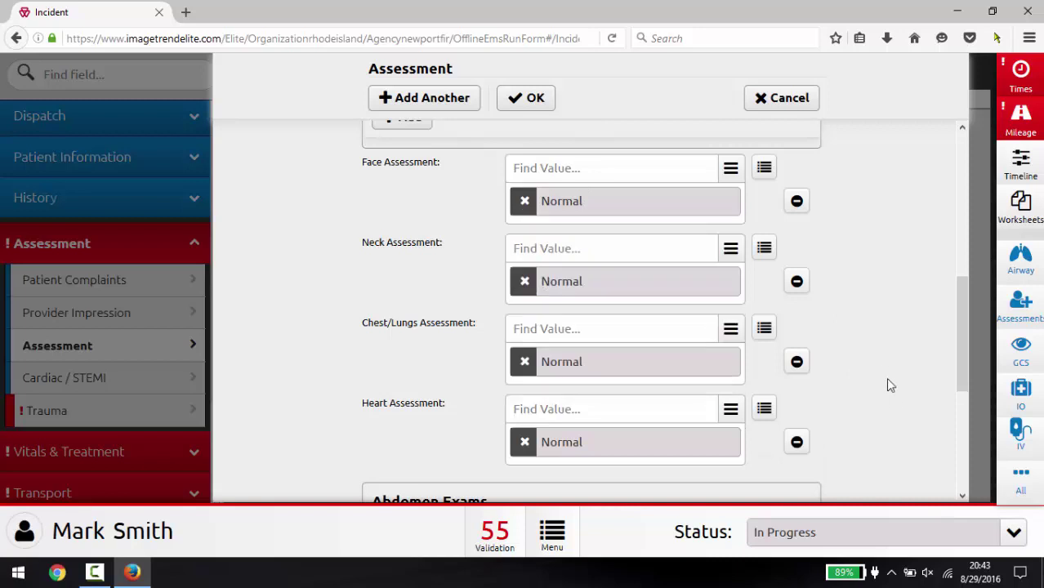
pyautogui.scroll(4, 883, 367)
pyautogui.click(408, 277)
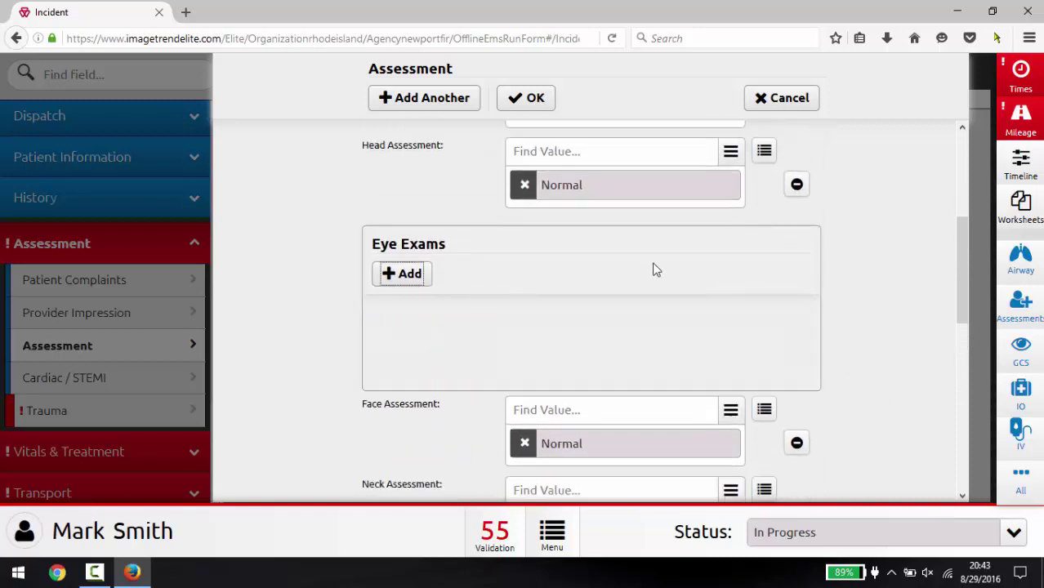
# - Complete the eye exam with Bilateral location and PERRL assessment
pyautogui.scroll(-1, 758, 422)
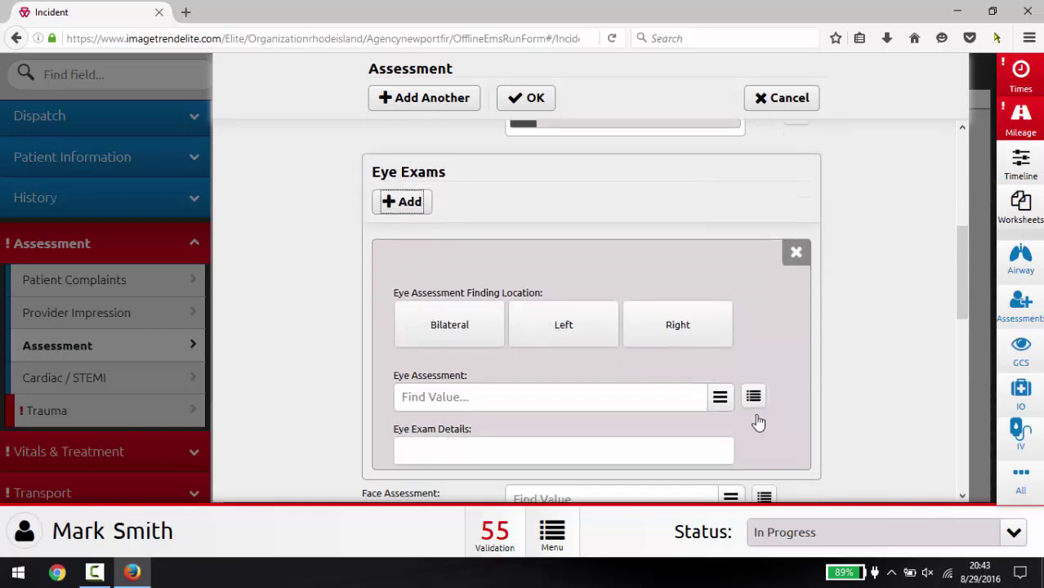
pyautogui.click(450, 312)
pyautogui.click(722, 392)
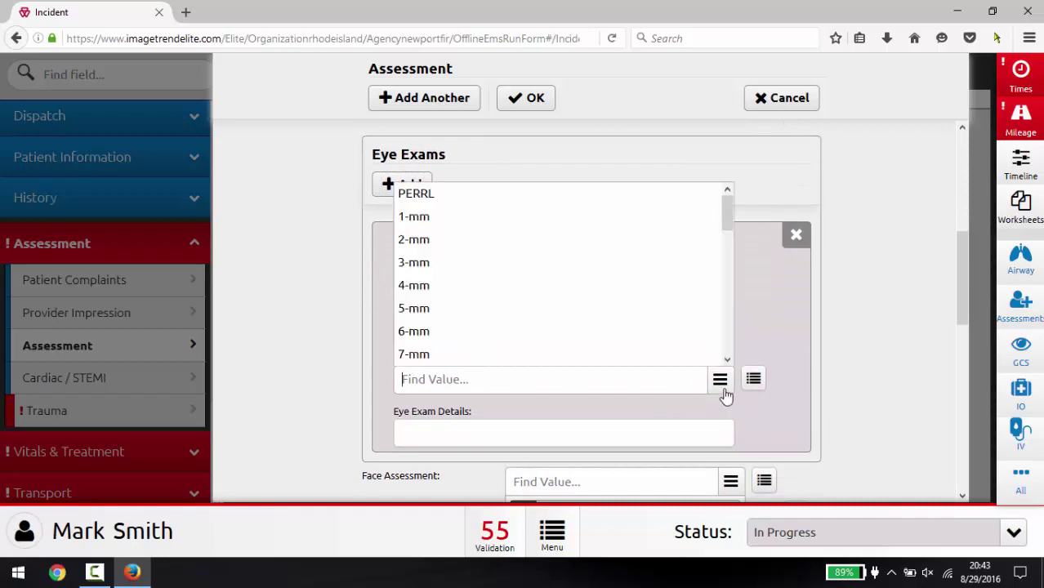
pyautogui.click(464, 197)
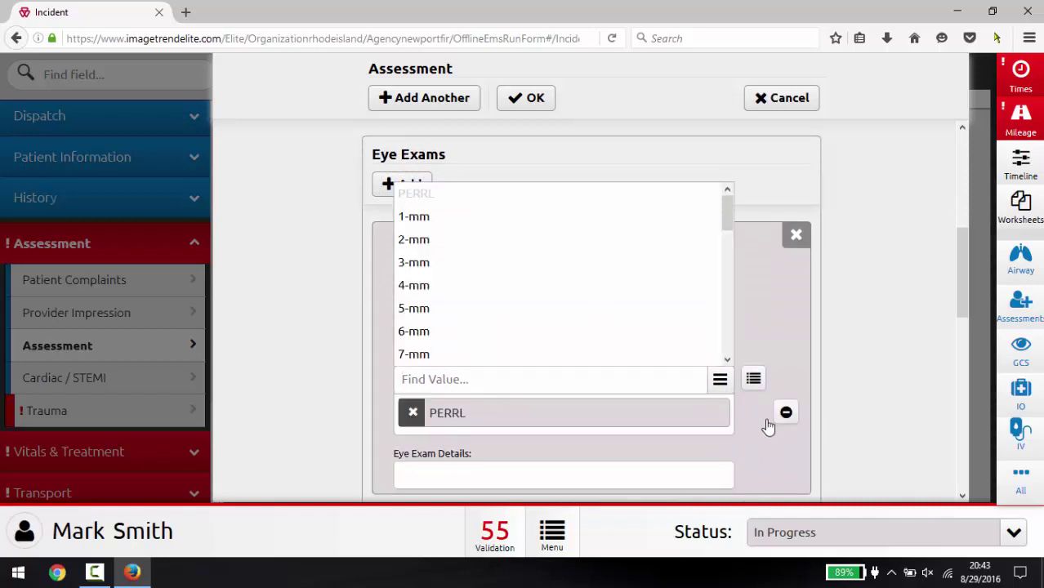
pyautogui.click(883, 274)
pyautogui.scroll(-3, 884, 281)
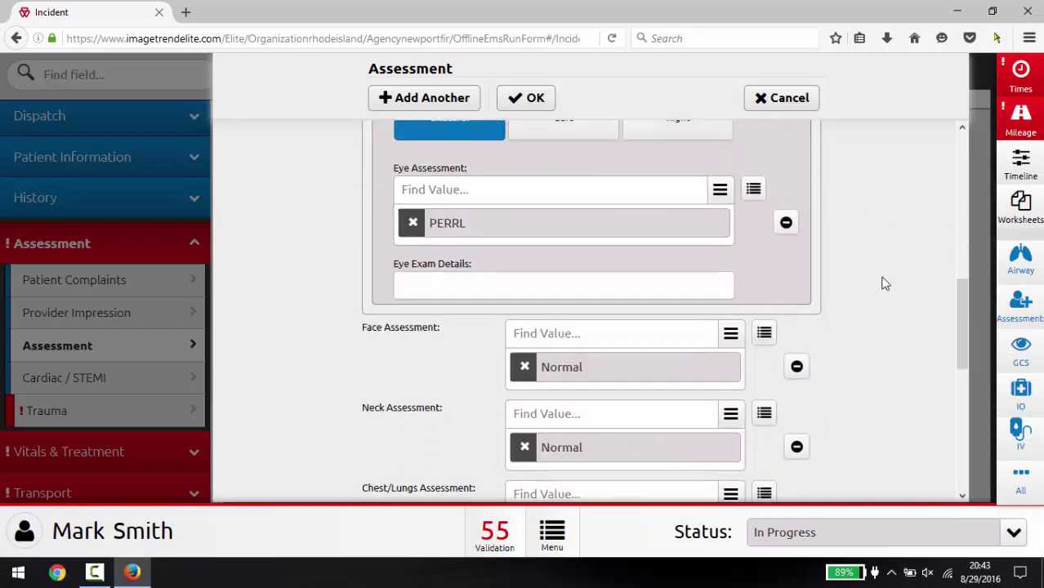
pyautogui.scroll(-6, 883, 282)
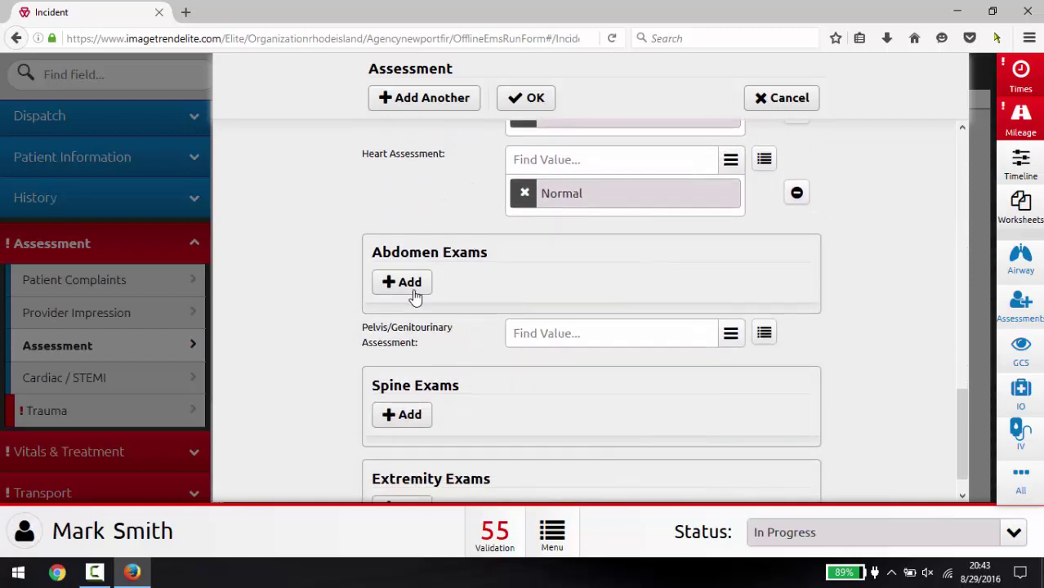
# - Add an Abdomen Exam entry with Generalized finding location and Normal abdomen assessment
pyautogui.click(412, 287)
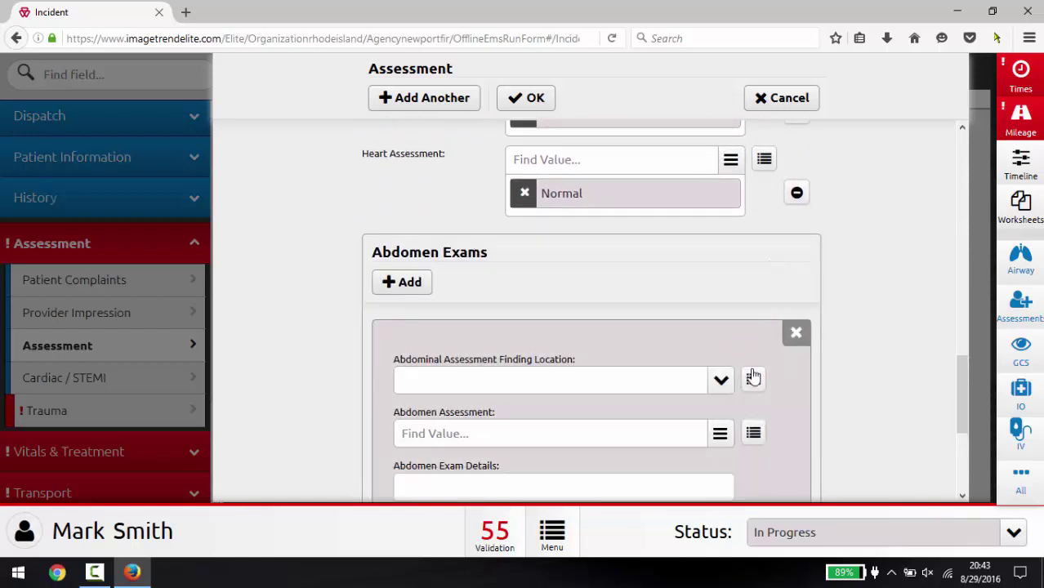
pyautogui.click(753, 378)
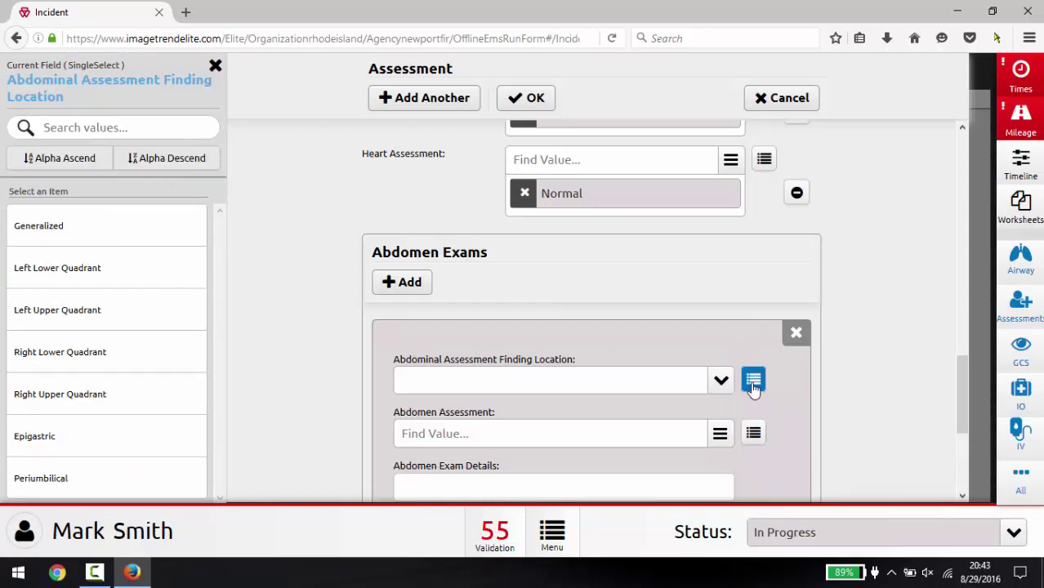
pyautogui.click(720, 381)
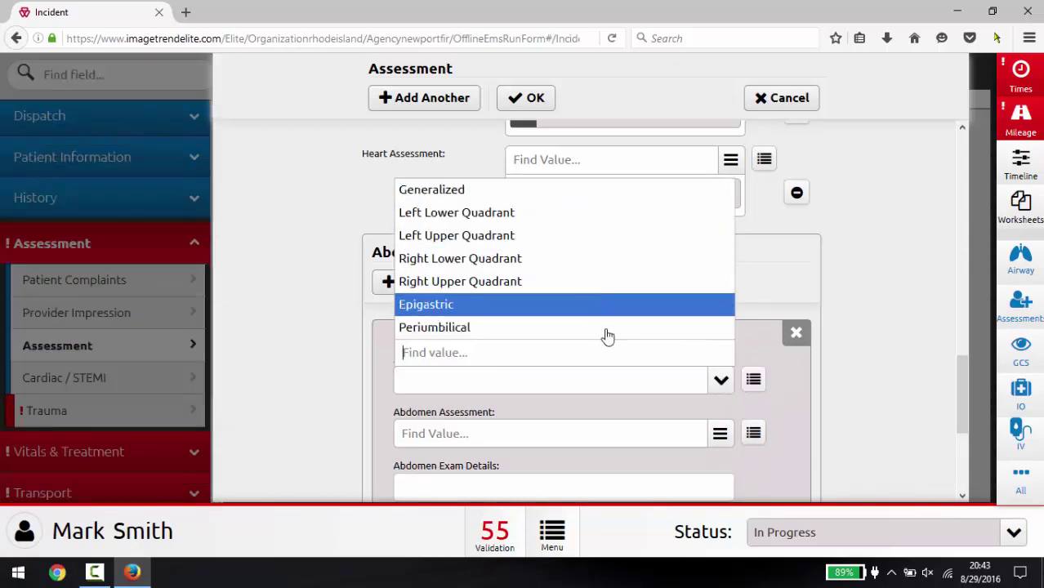
pyautogui.click(516, 197)
pyautogui.click(717, 433)
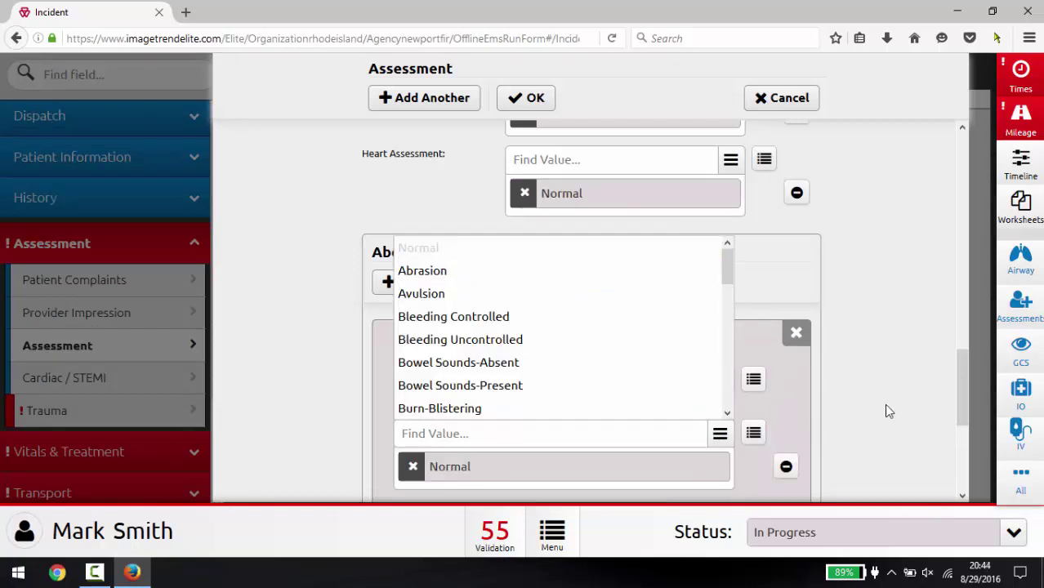
pyautogui.click(784, 424)
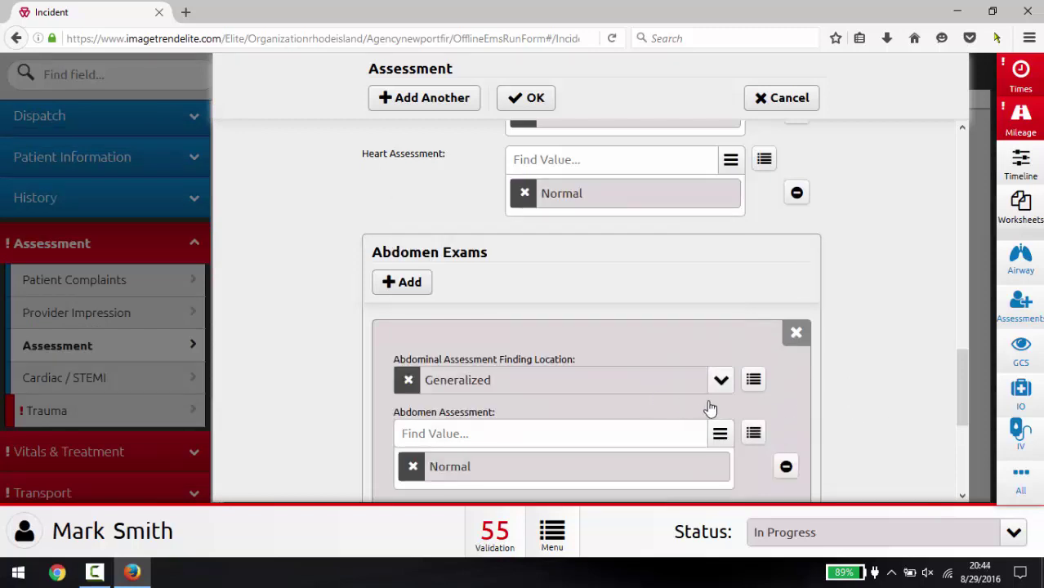
pyautogui.scroll(-3, 857, 400)
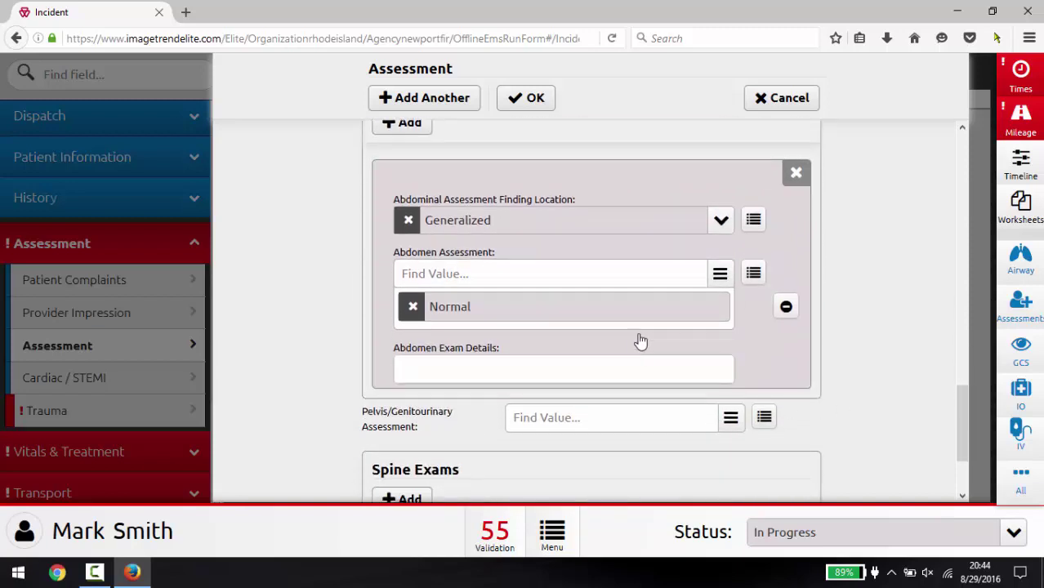
pyautogui.scroll(-3, 555, 302)
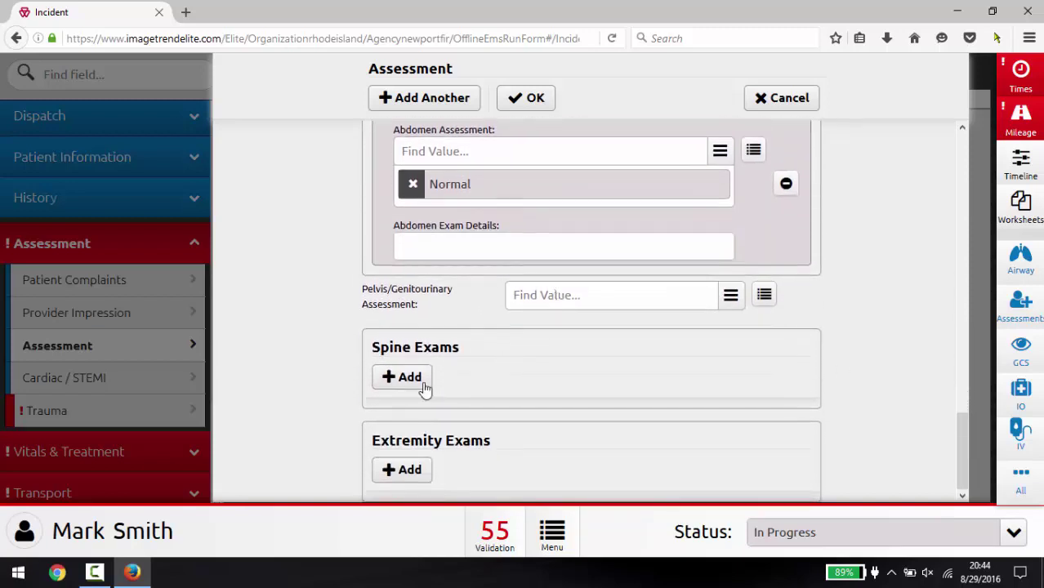
# - Add a spine exam with finding location Lumbar-Midline
pyautogui.click(413, 381)
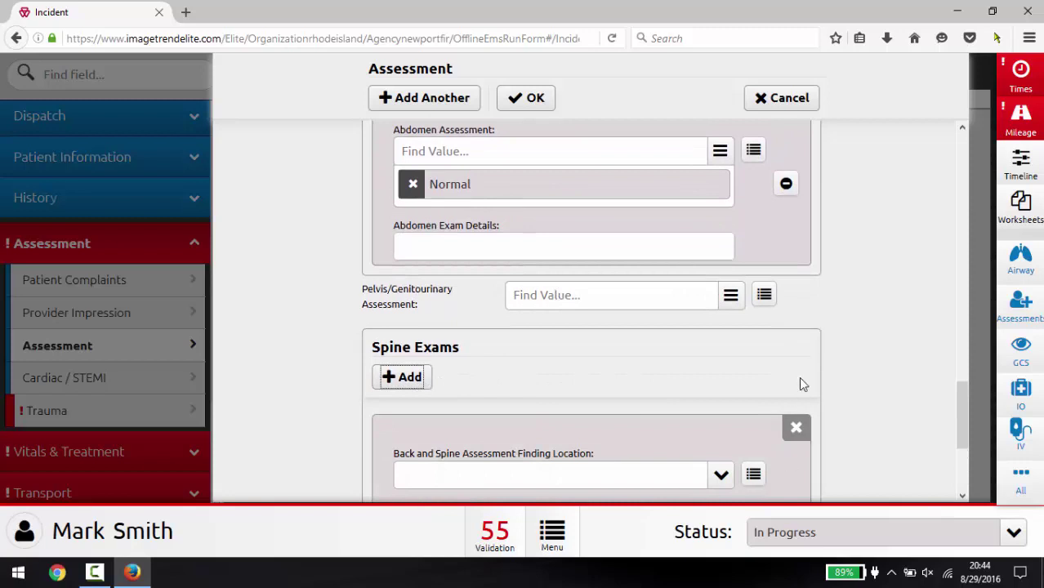
pyautogui.scroll(-2, 800, 384)
pyautogui.click(753, 401)
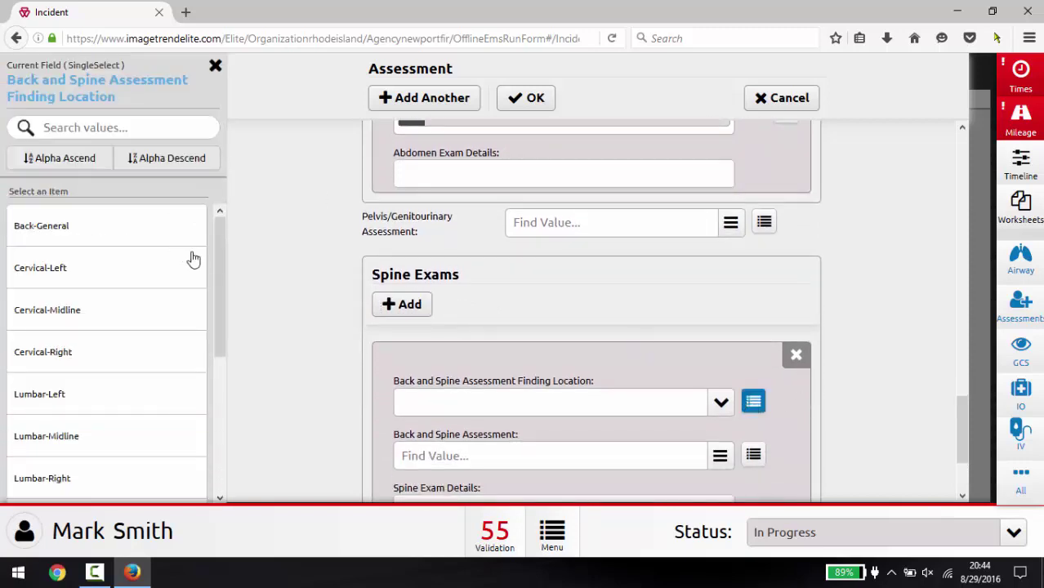
pyautogui.scroll(-3, 172, 313)
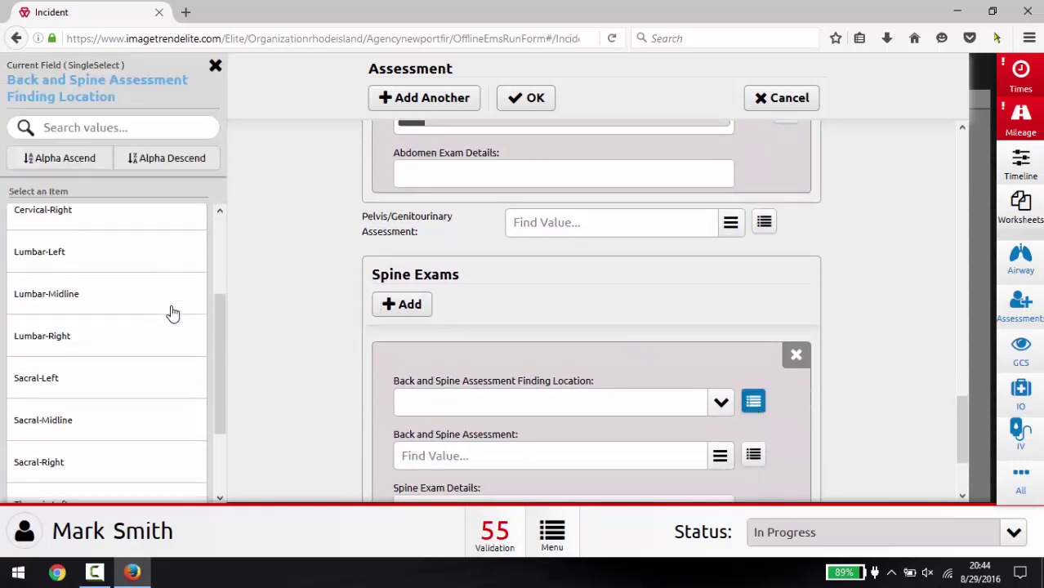
pyautogui.scroll(-2, 172, 313)
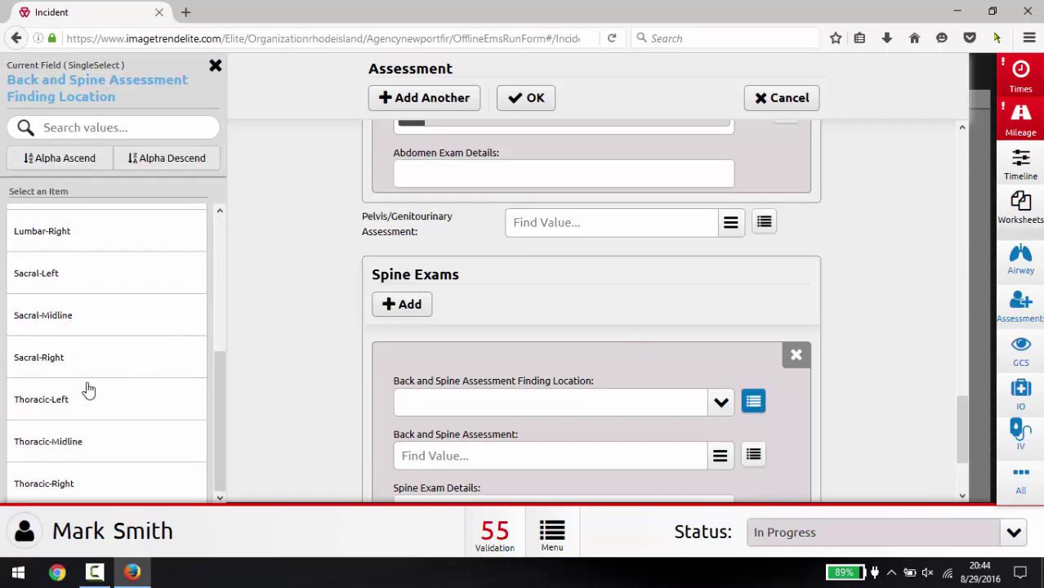
pyautogui.scroll(2, 99, 304)
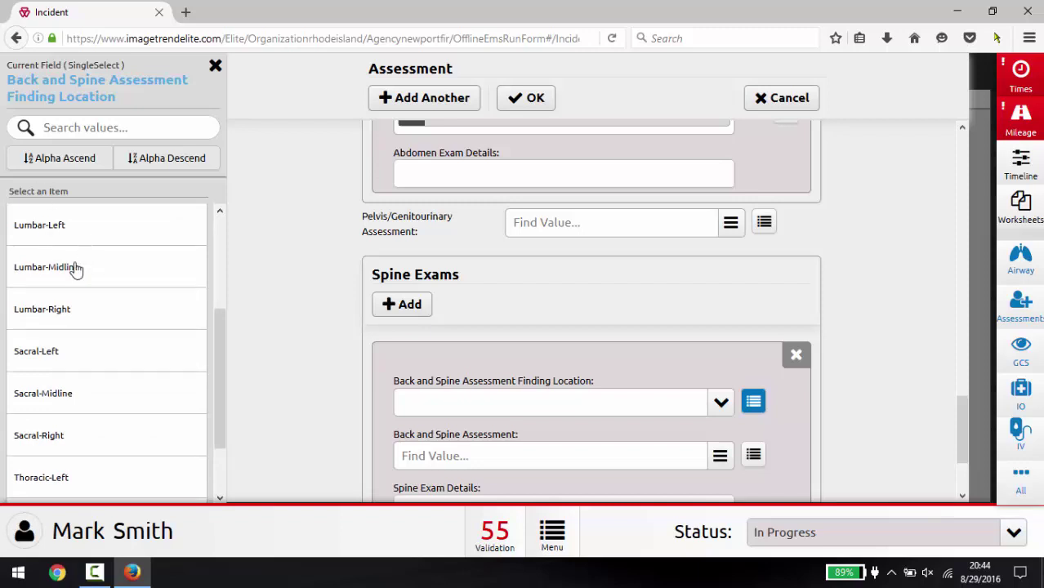
pyautogui.click(75, 269)
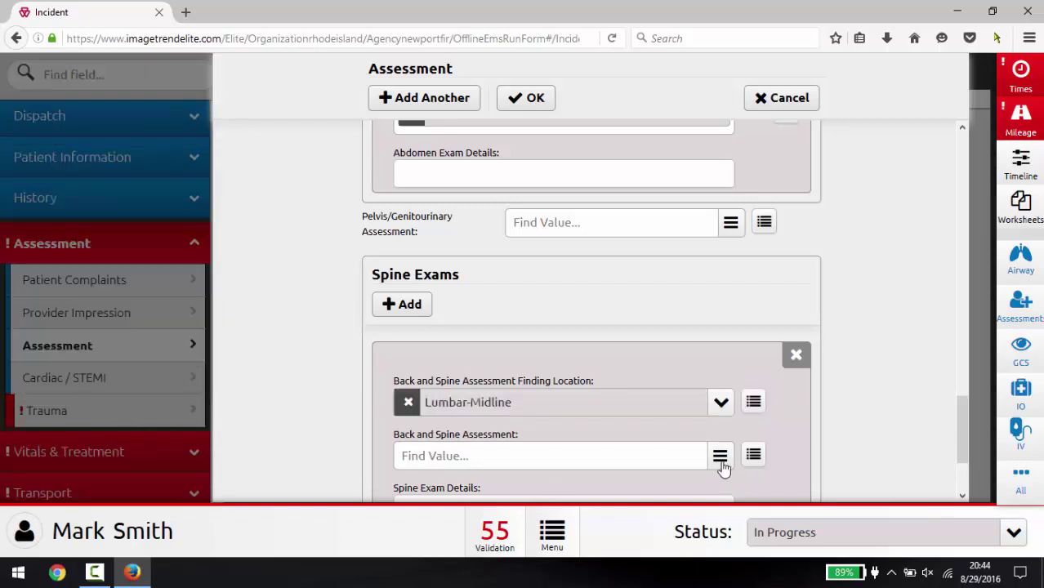
# - Record Pain as a back and spine assessment finding
pyautogui.click(721, 464)
pyautogui.scroll(-1, 560, 394)
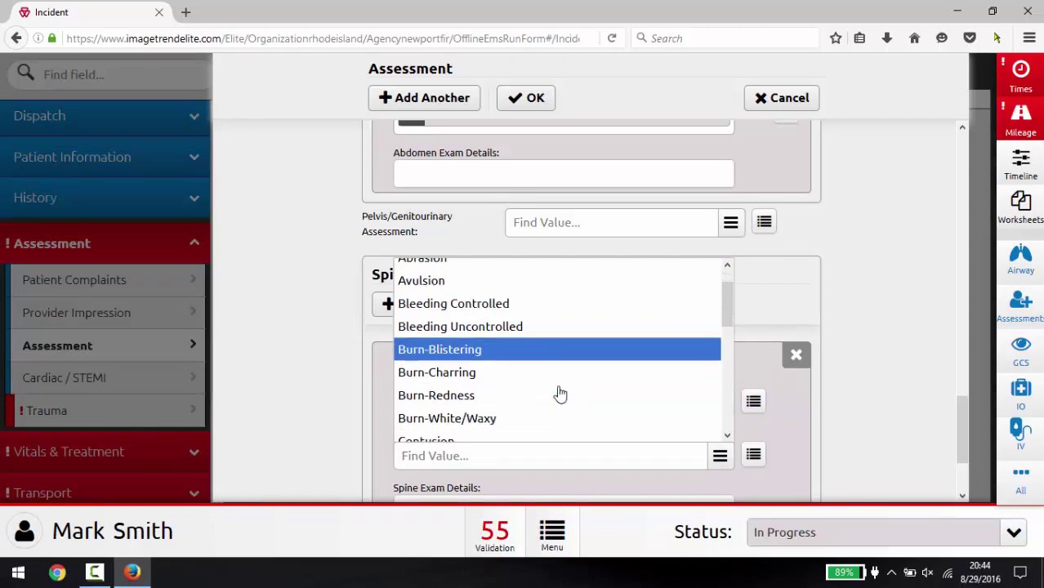
pyautogui.scroll(-6, 560, 394)
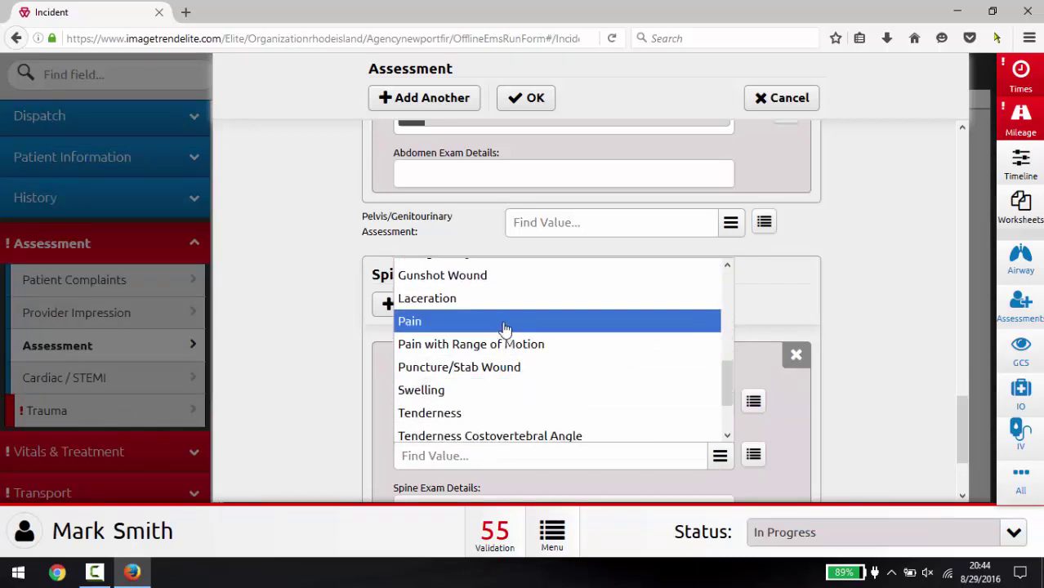
pyautogui.click(506, 327)
pyautogui.scroll(3, 606, 433)
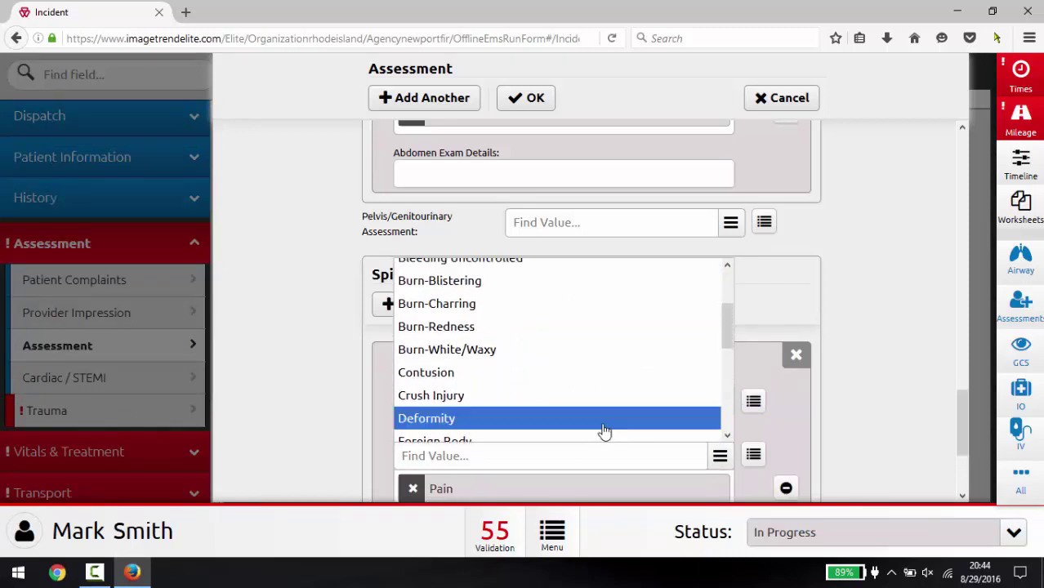
pyautogui.scroll(-3, 597, 391)
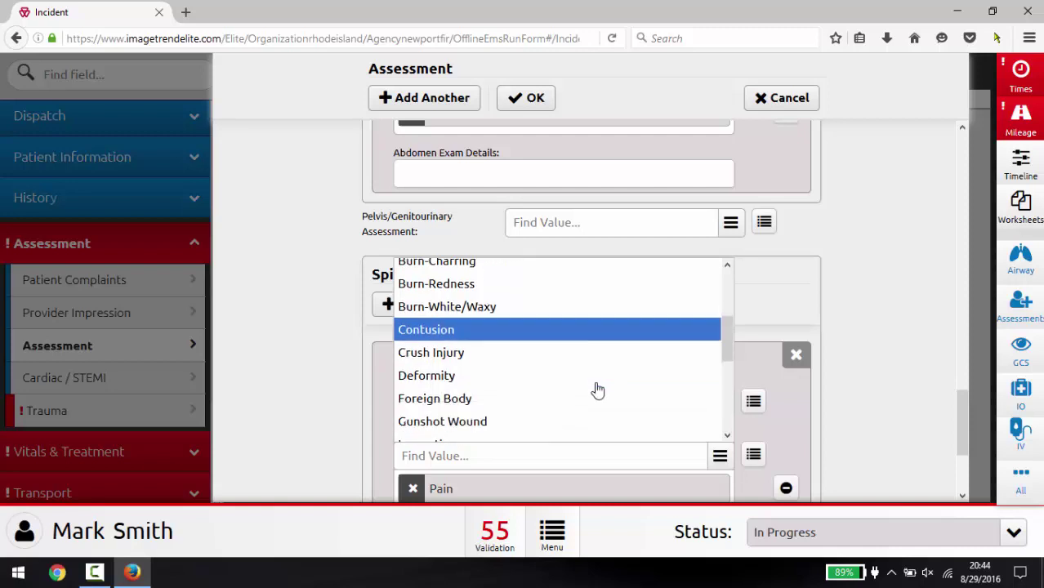
pyautogui.click(906, 421)
# - Add Deformity and Laceration to the back and spine findings
pyautogui.scroll(-3, 906, 421)
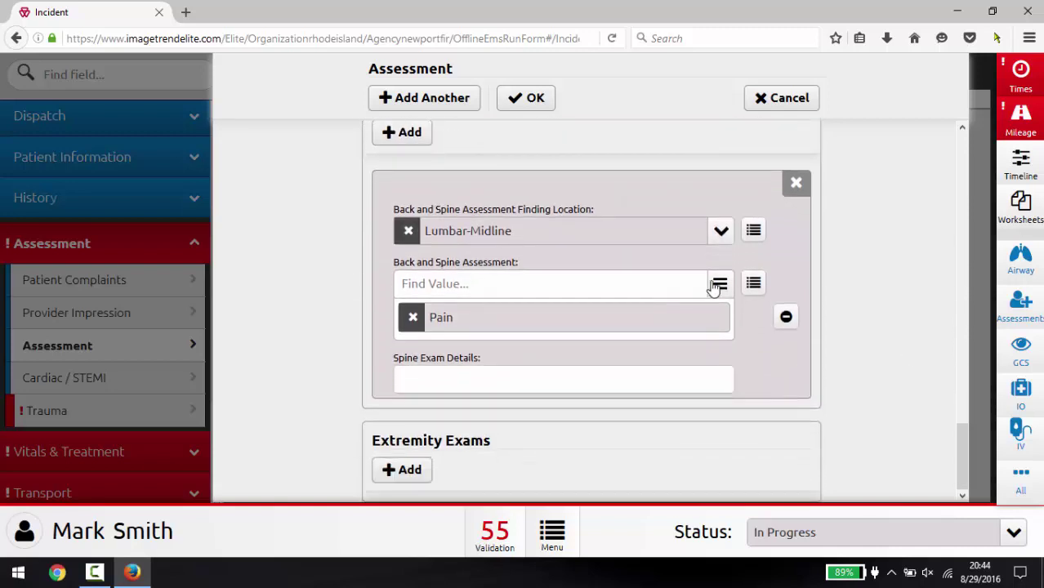
pyautogui.click(705, 281)
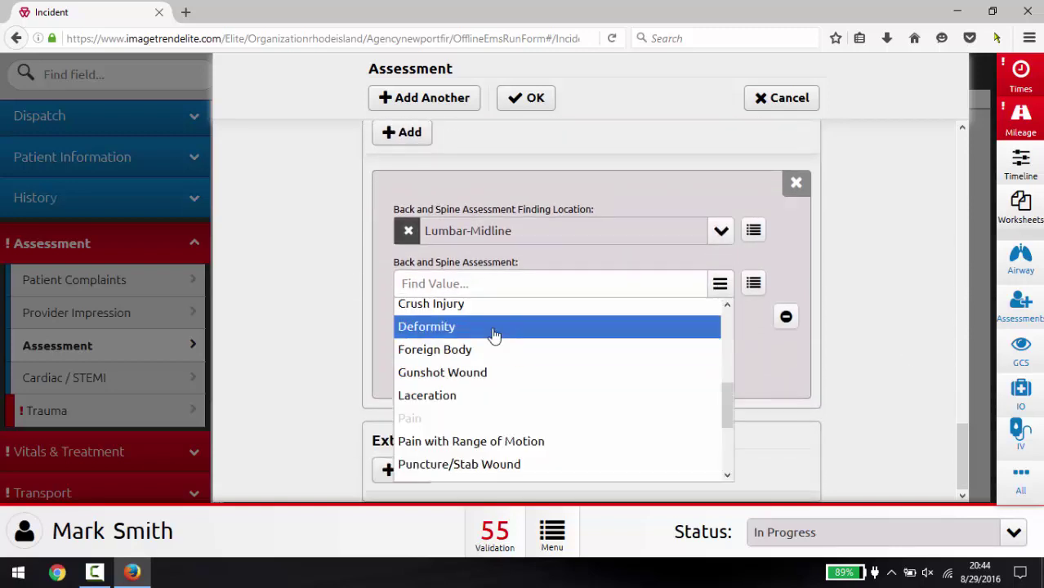
pyautogui.click(494, 335)
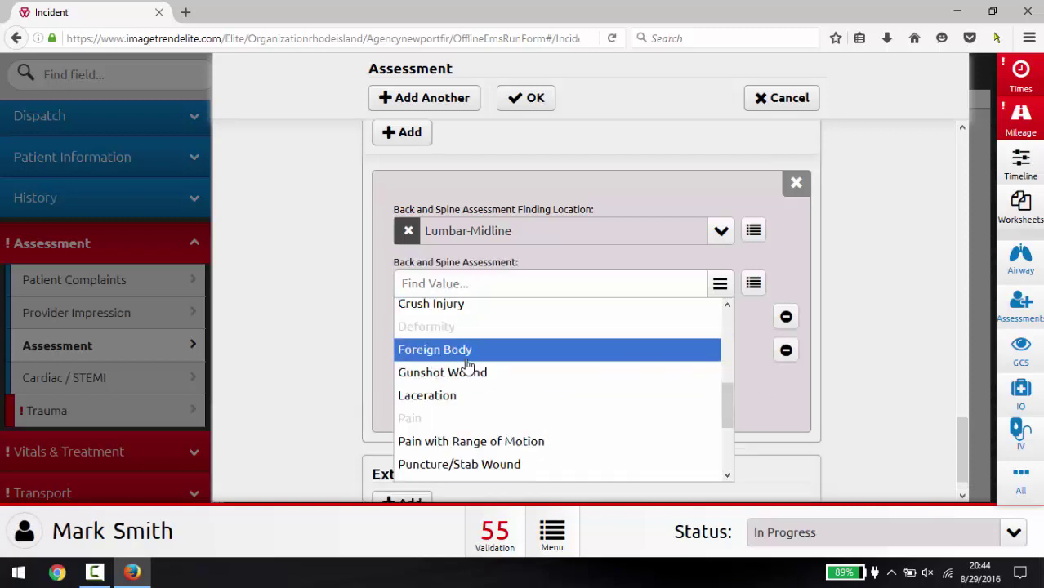
pyautogui.tripleClick(476, 396)
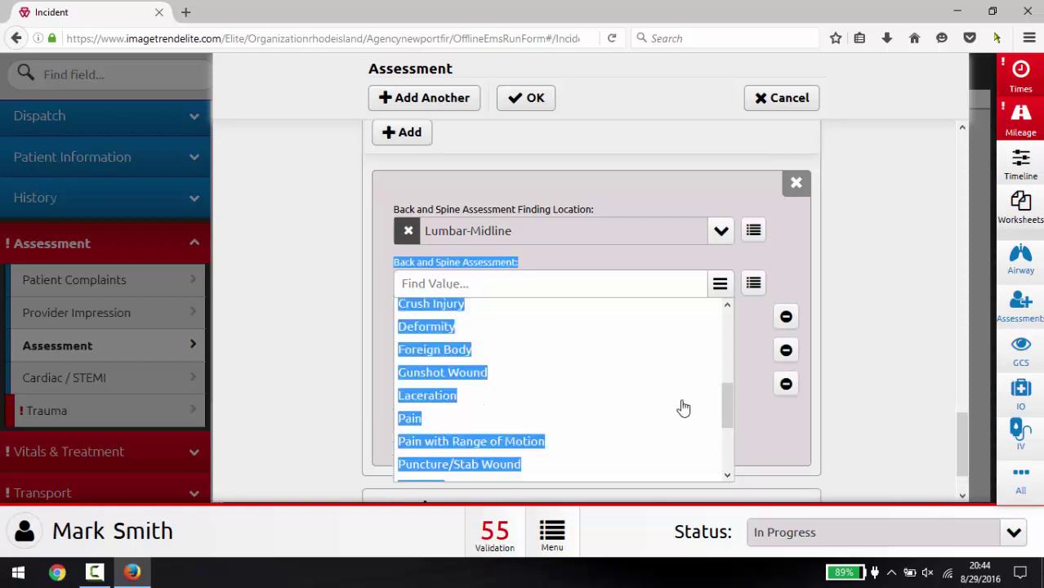
pyautogui.click(759, 413)
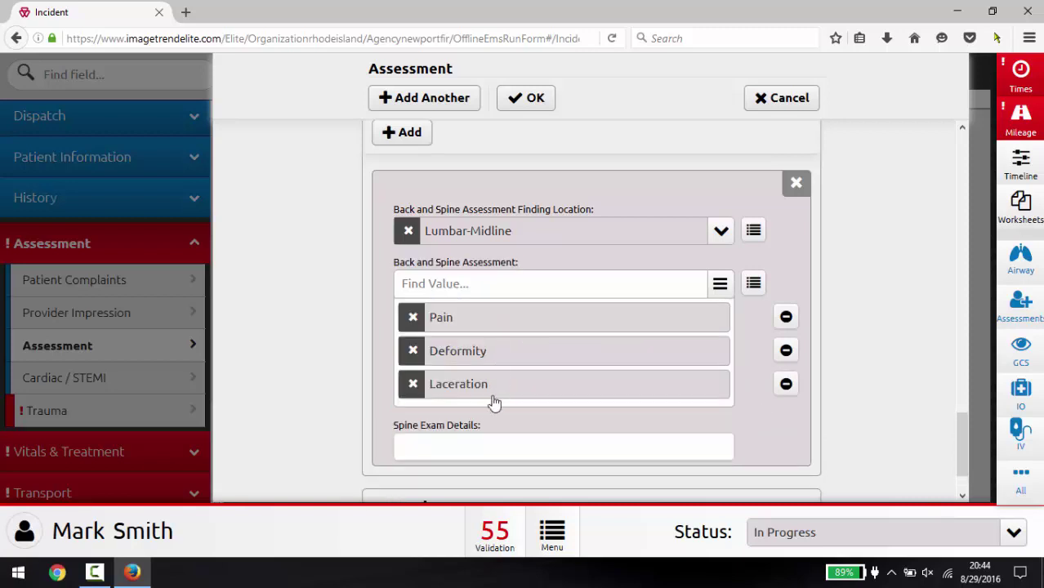
pyautogui.scroll(-1, 696, 423)
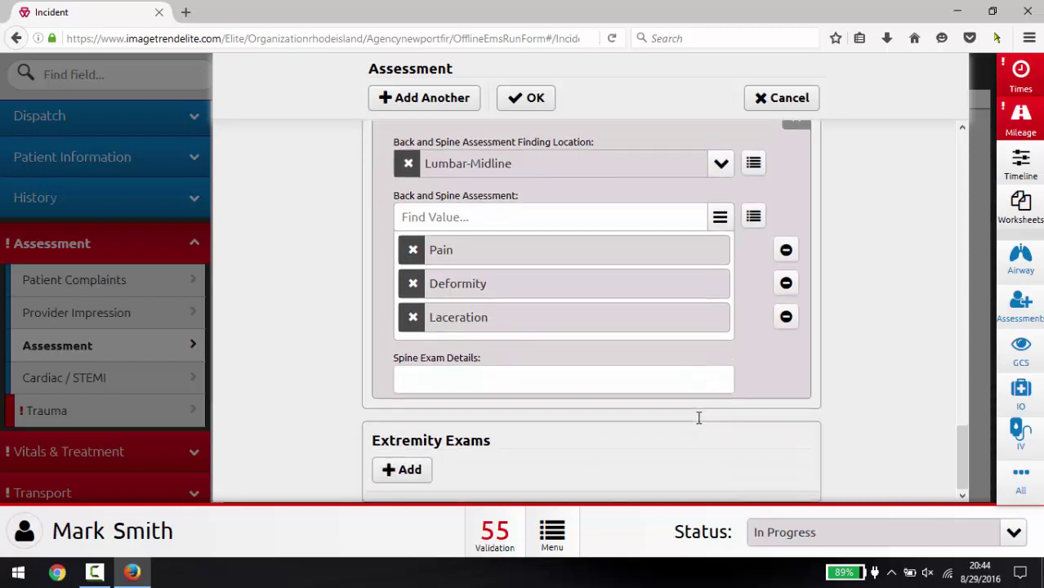
pyautogui.scroll(1, 696, 416)
pyautogui.scroll(-1, 696, 418)
pyautogui.click(398, 471)
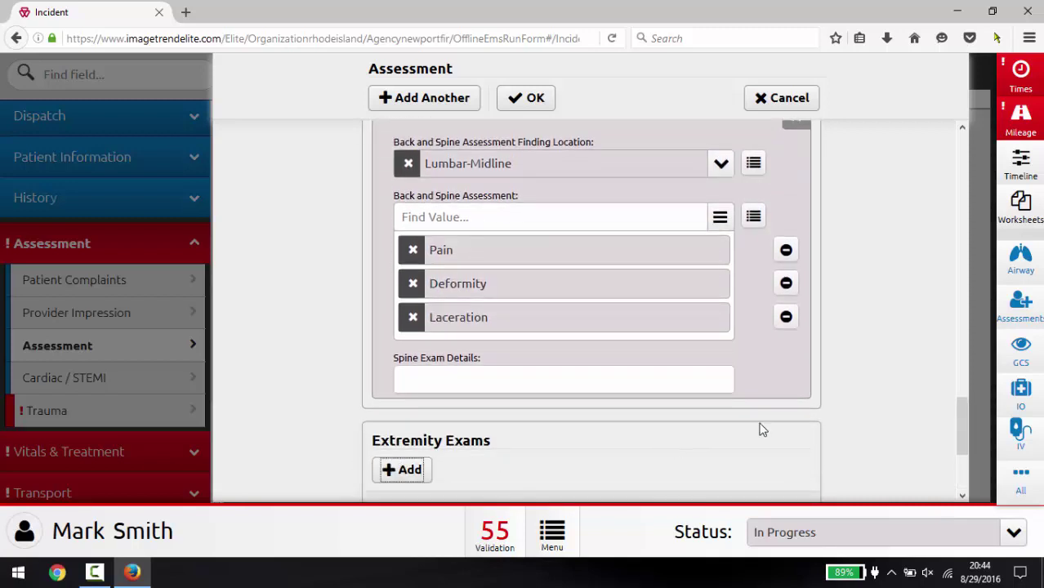
pyautogui.scroll(-3, 780, 421)
# - Record the new Extremity Exam's Extremities Assessment as Normal, leaving the finding location blank
pyautogui.click(750, 369)
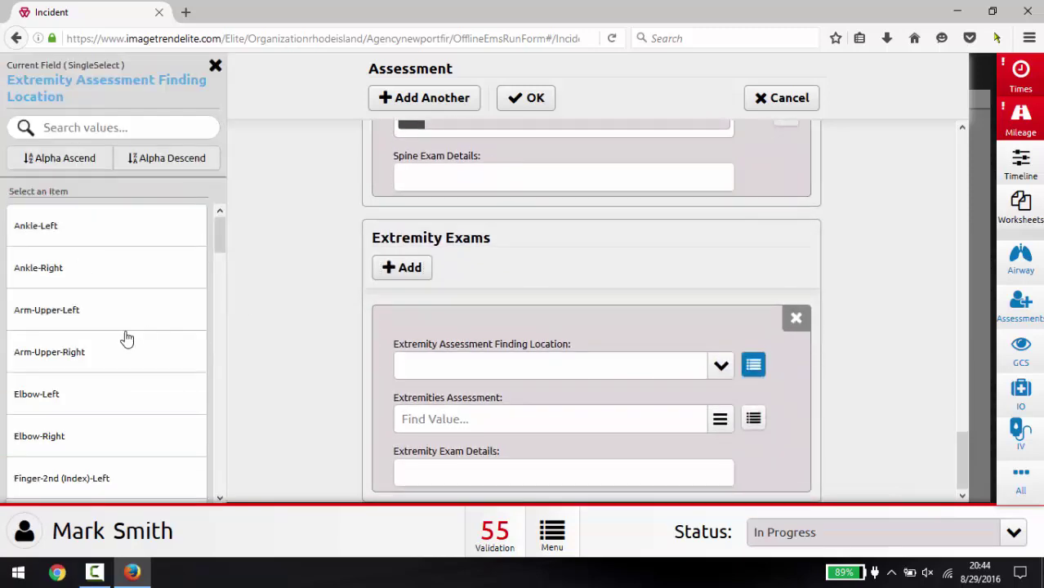
pyautogui.scroll(-20, 127, 339)
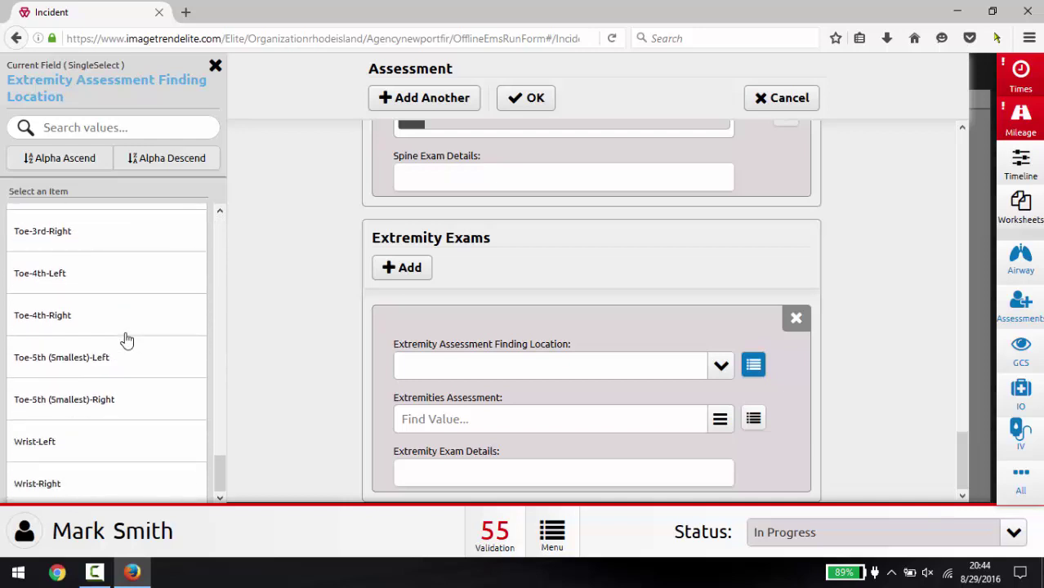
pyautogui.click(720, 418)
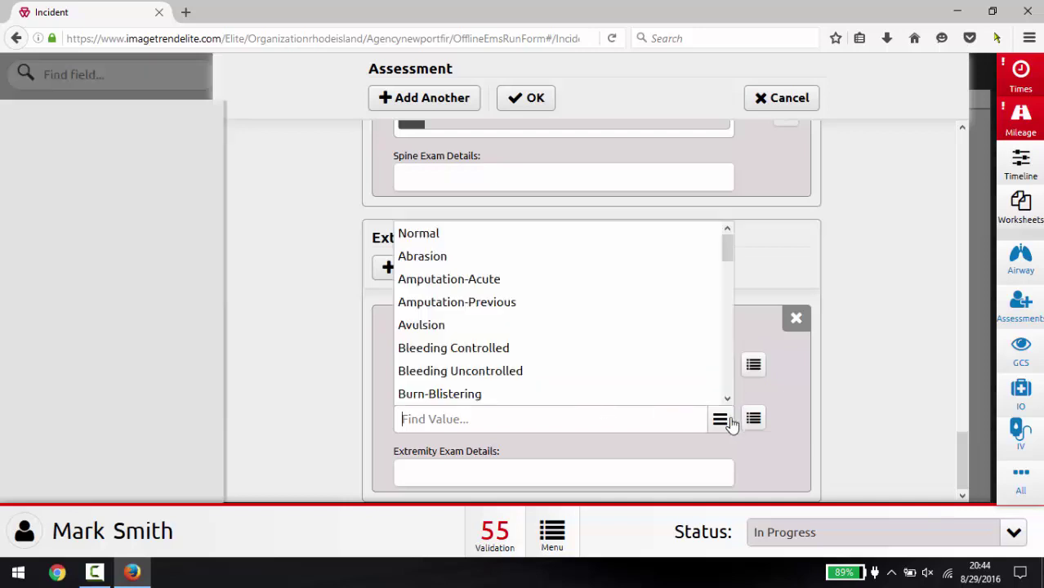
pyautogui.click(489, 235)
pyautogui.click(852, 424)
pyautogui.scroll(-1, 854, 424)
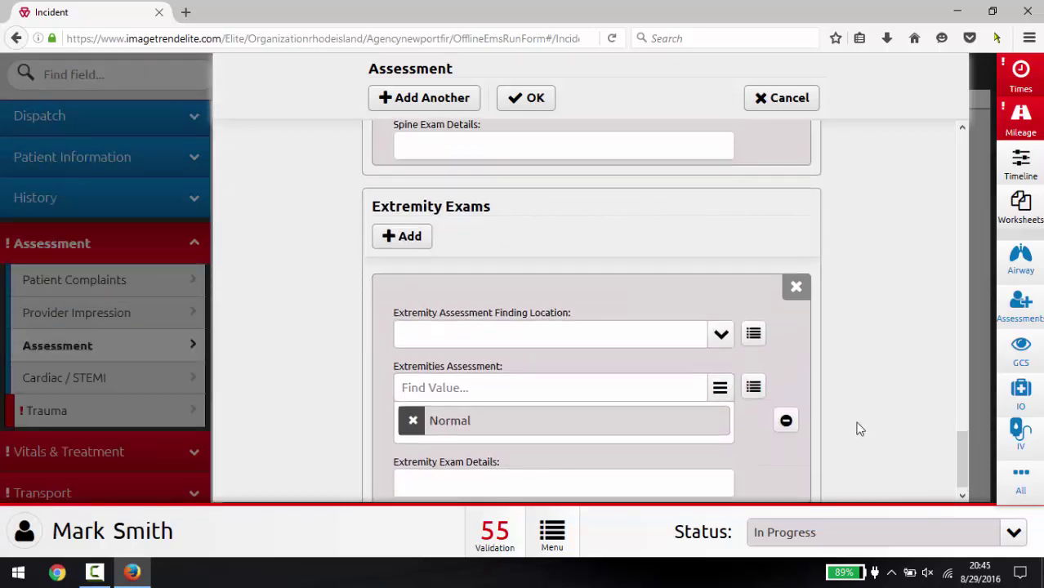
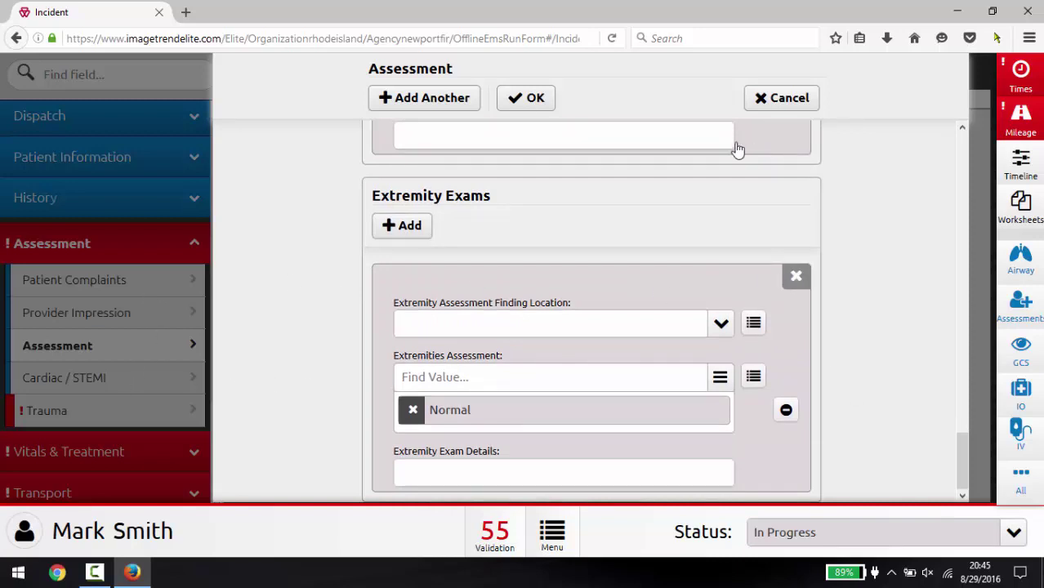
# - Save the extremity exam and leave Cardiac / STEMI empty by deleting its newly added entry
pyautogui.click(529, 99)
pyautogui.click(96, 384)
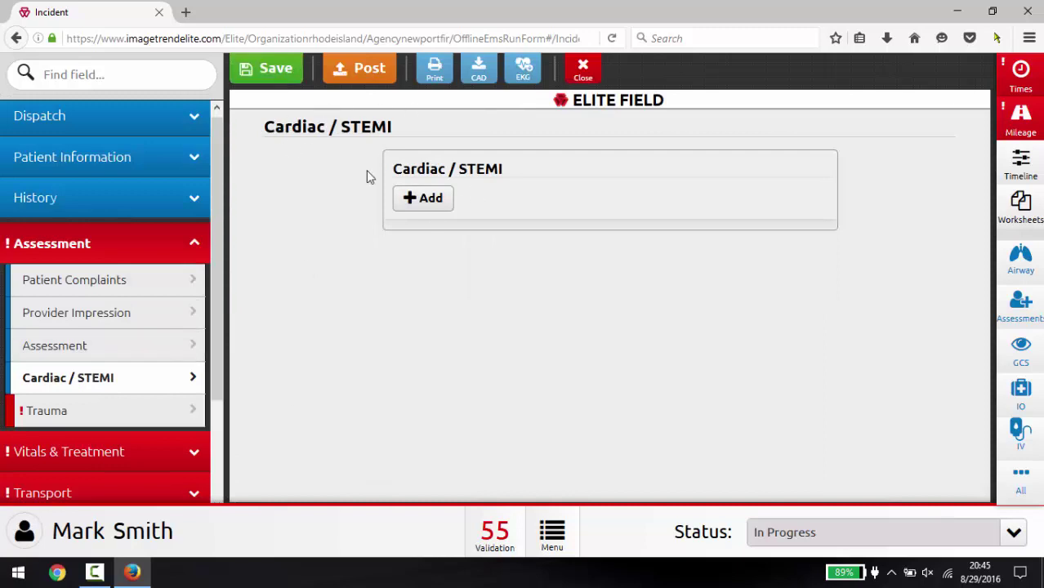
pyautogui.click(433, 200)
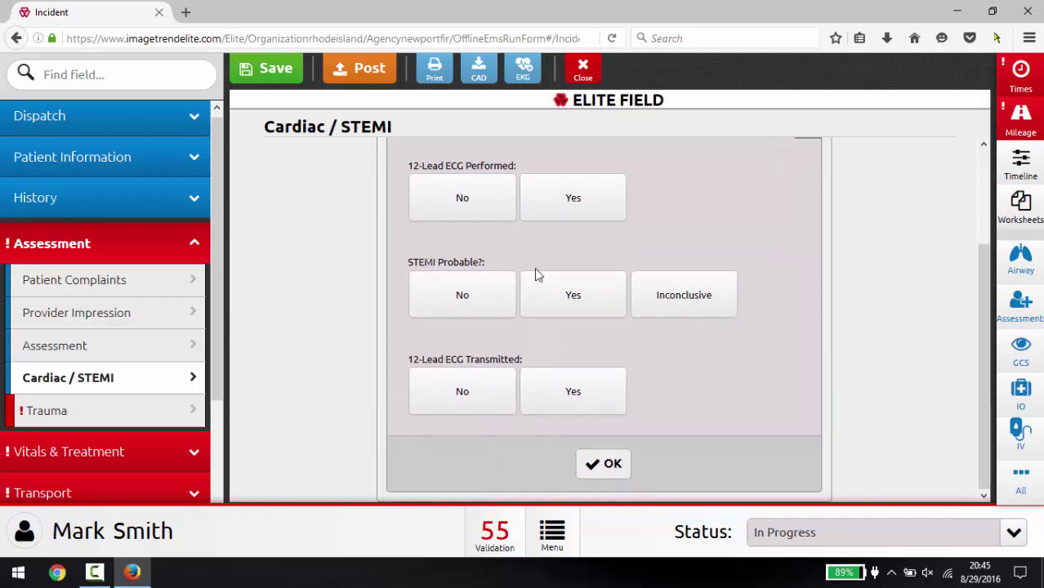
pyautogui.scroll(2, 534, 267)
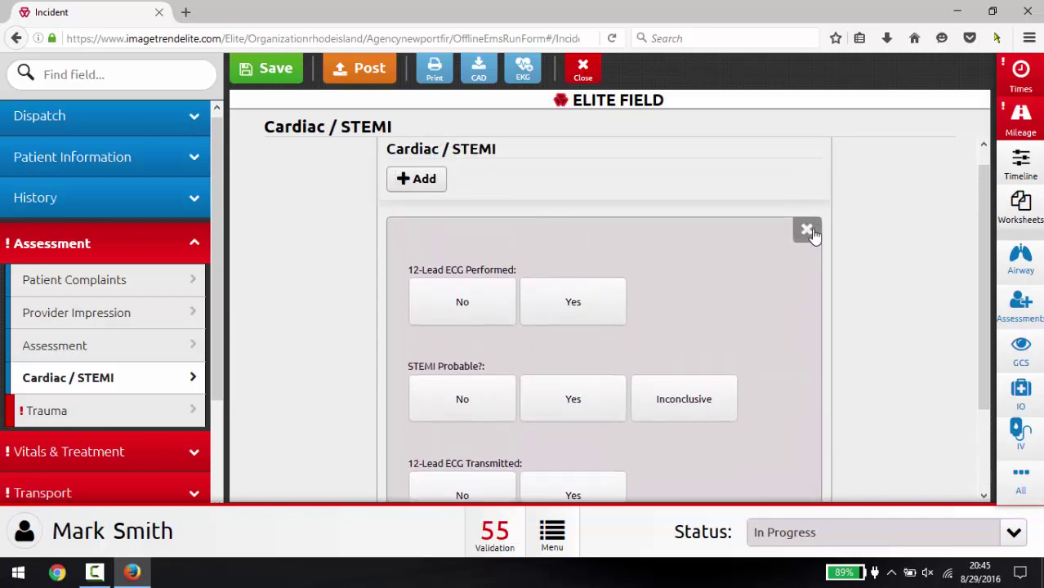
pyautogui.click(806, 229)
pyautogui.click(532, 173)
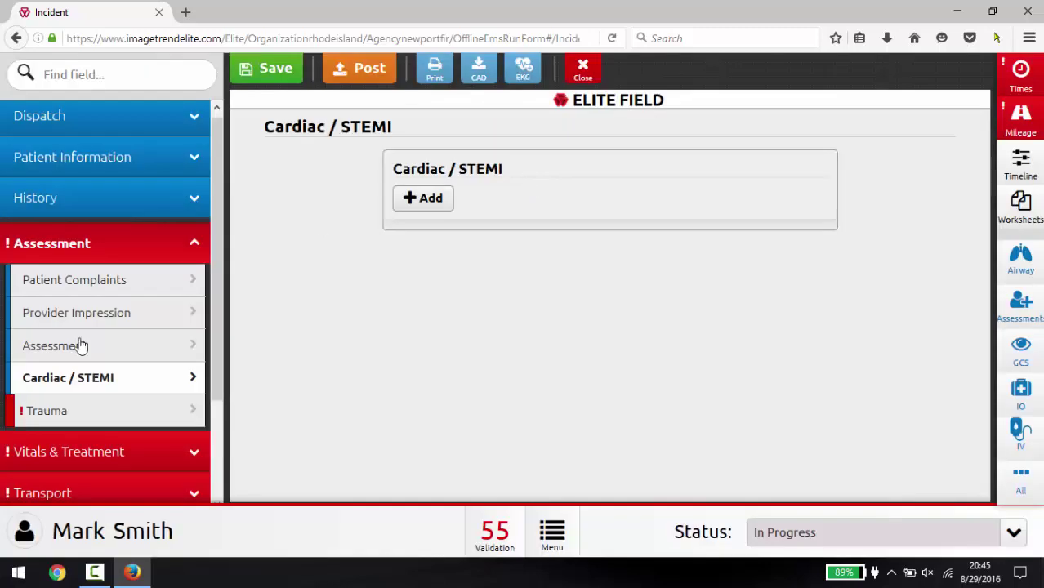
pyautogui.click(67, 411)
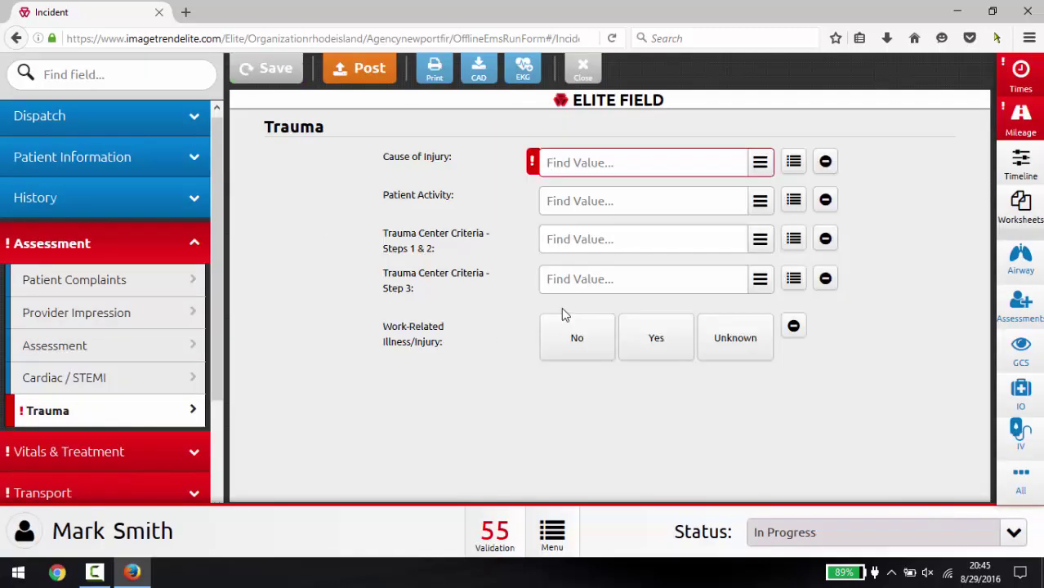
# - Set Cause of Injury to Fall > Fall from slipping, tripping and stumbling
pyautogui.click(793, 162)
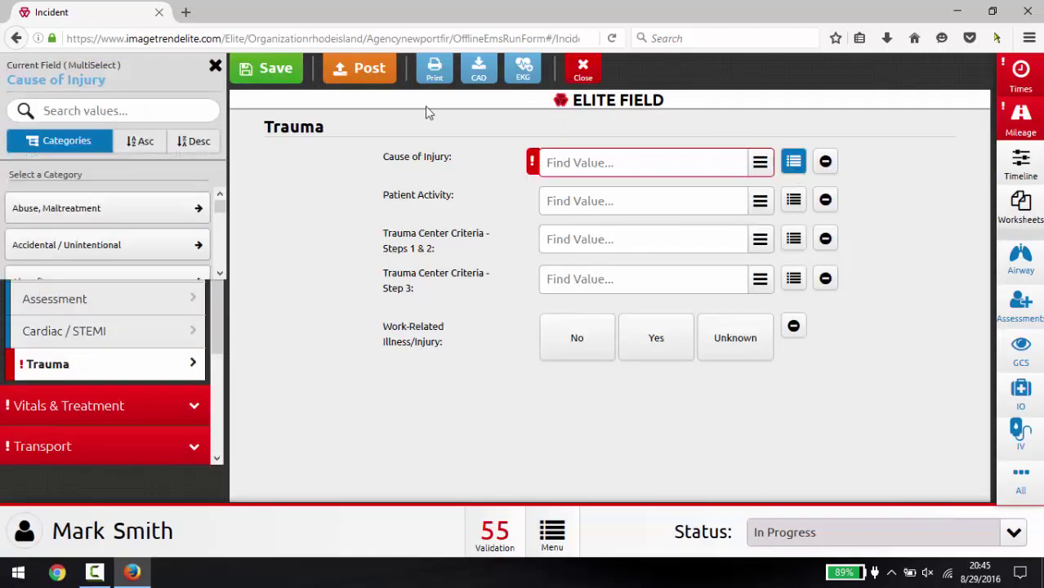
pyautogui.scroll(-2, 129, 260)
pyautogui.scroll(-2, 129, 260)
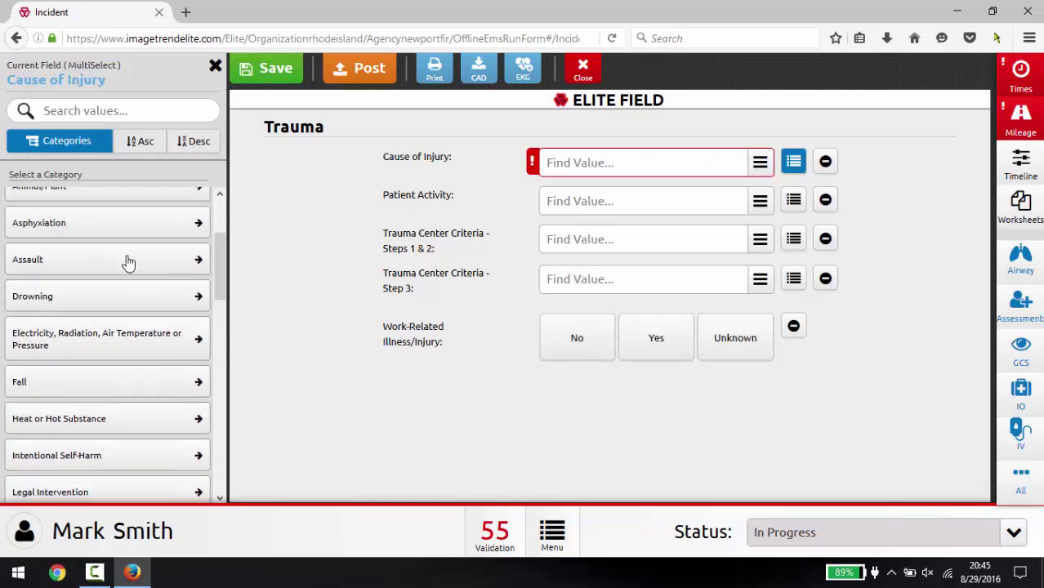
pyautogui.click(103, 357)
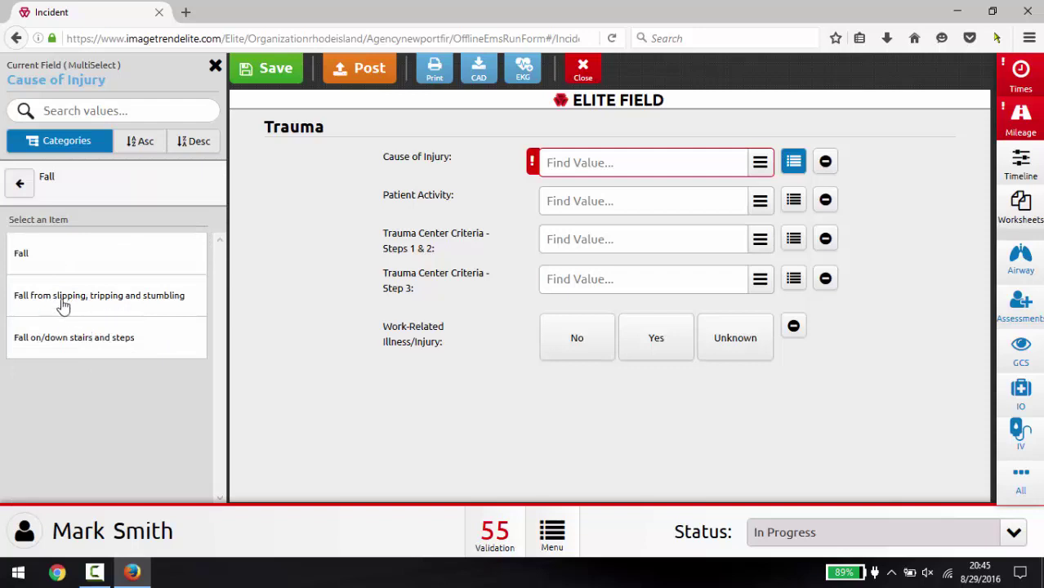
pyautogui.click(63, 302)
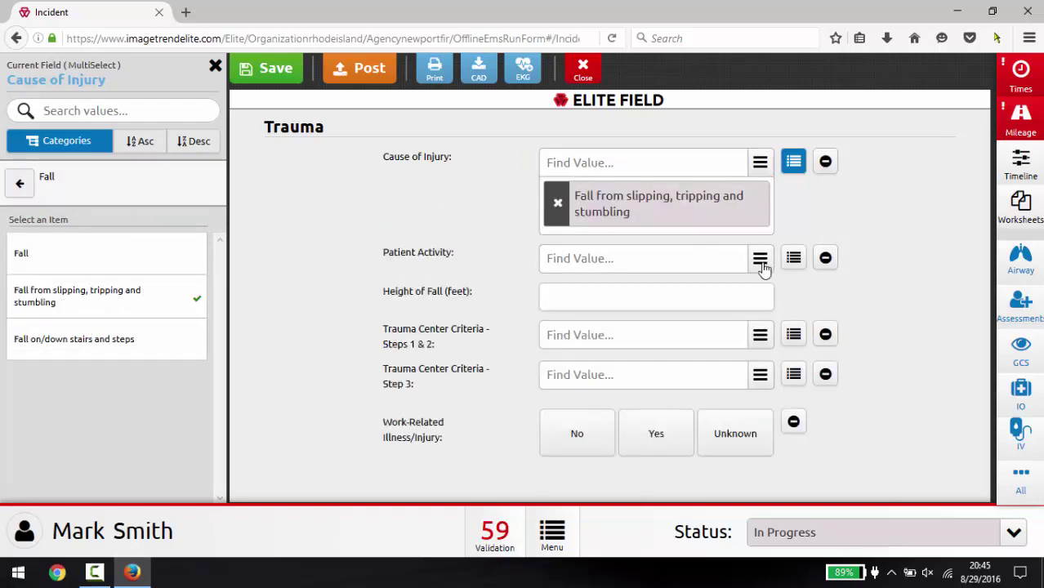
# - Set Patient Activity to Walking and running
pyautogui.click(760, 258)
pyautogui.scroll(-1, 692, 396)
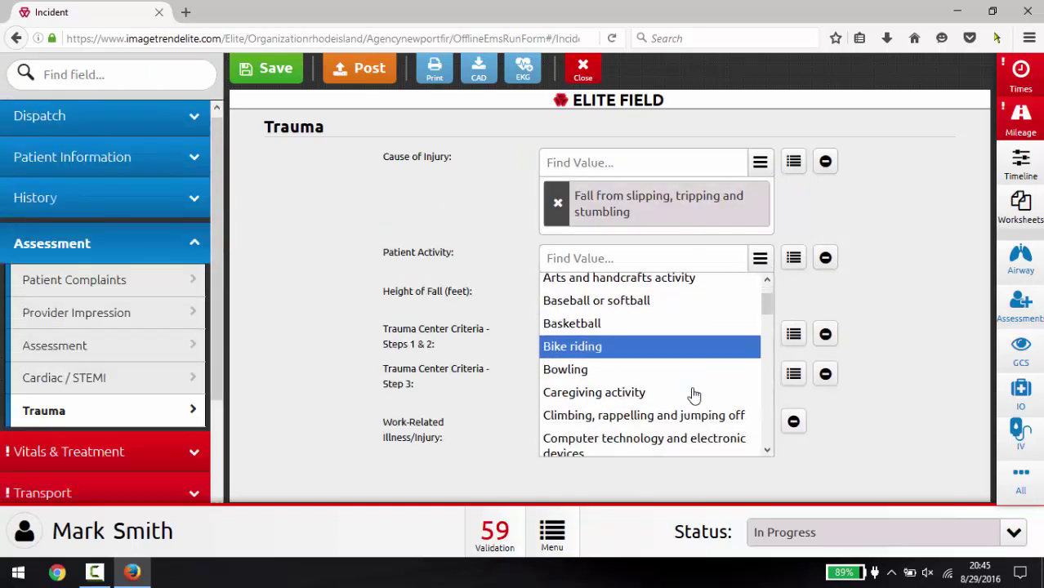
pyautogui.scroll(-3, 691, 393)
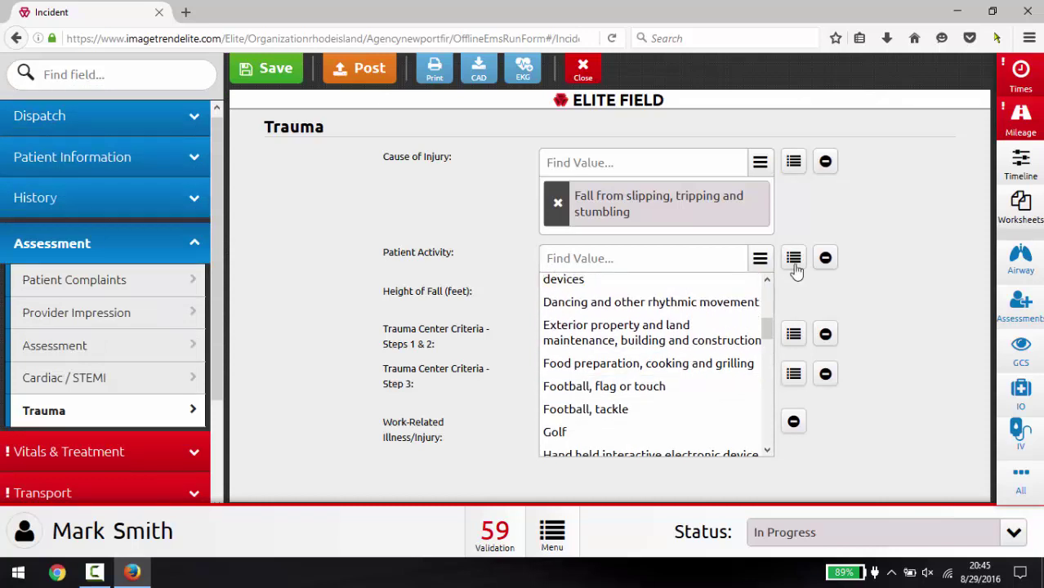
pyautogui.click(793, 260)
pyautogui.scroll(-4, 164, 298)
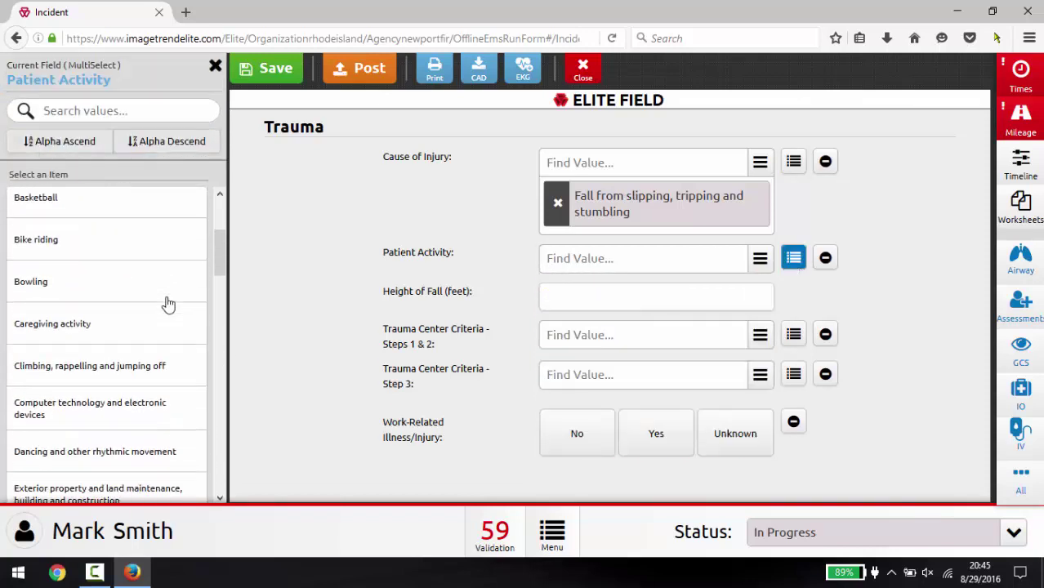
pyautogui.scroll(-6, 167, 304)
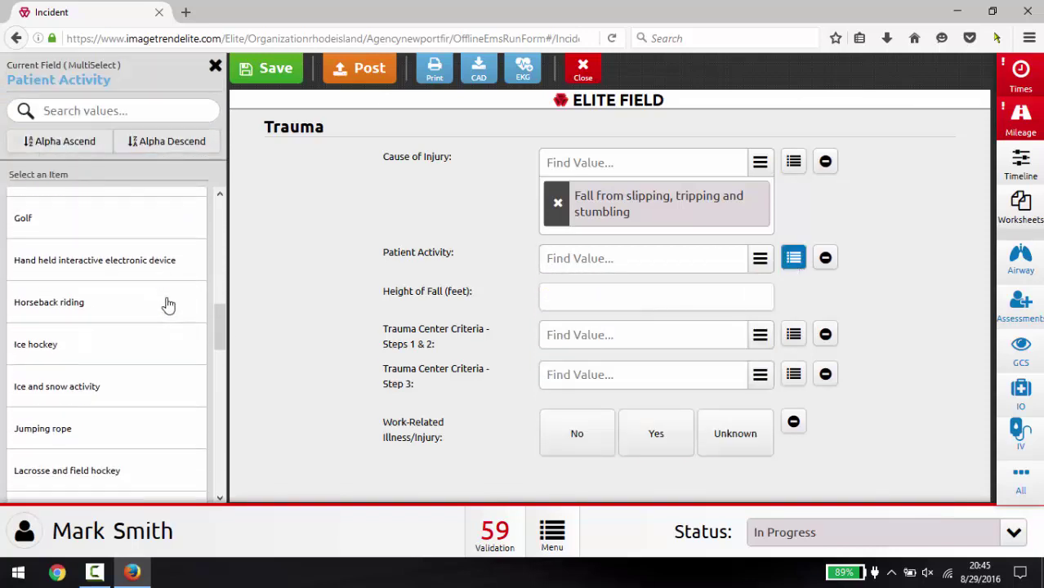
pyautogui.scroll(-8, 168, 303)
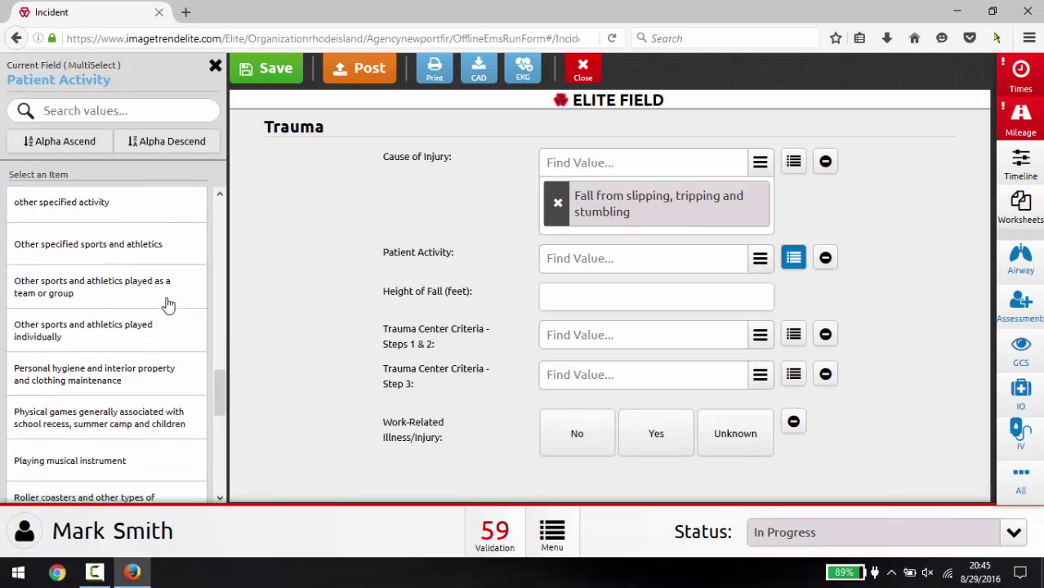
pyautogui.scroll(-8, 167, 304)
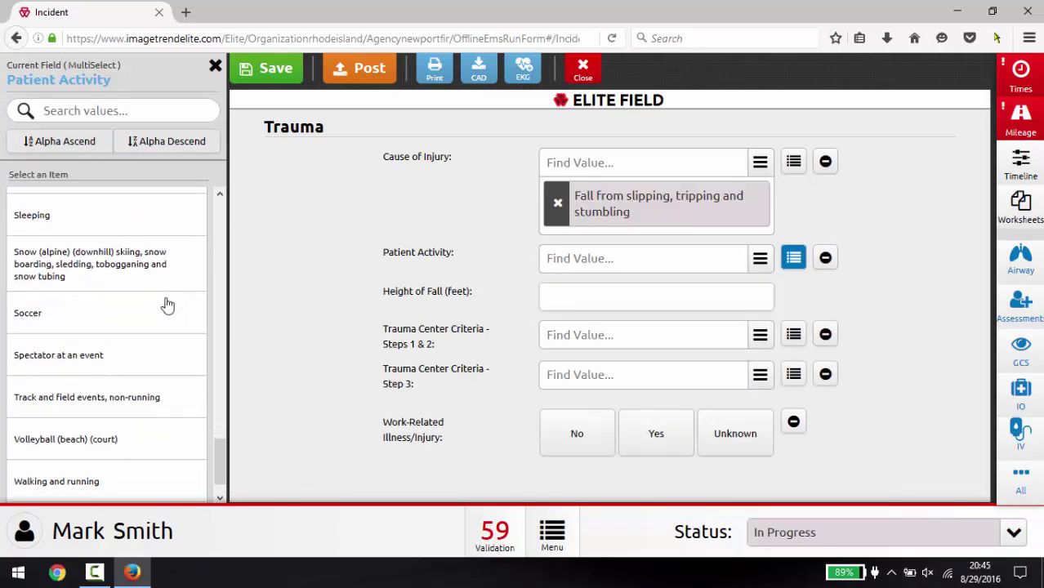
pyautogui.scroll(-2, 168, 304)
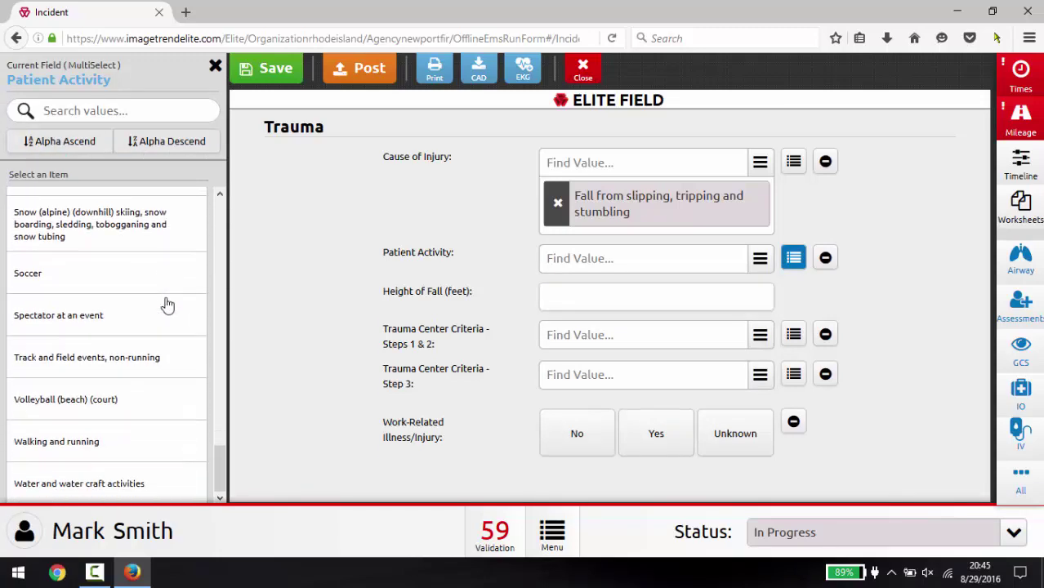
pyautogui.click(67, 455)
# - Enter a 5-foot fall height, leave trauma center criteria blank, and mark it not work-related
pyautogui.click(623, 338)
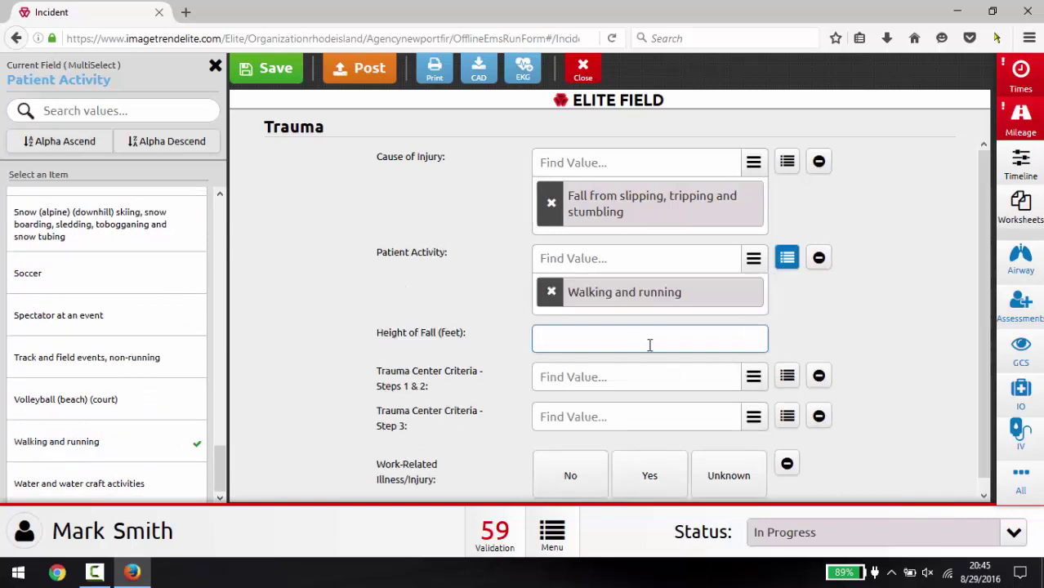
pyautogui.write('5')
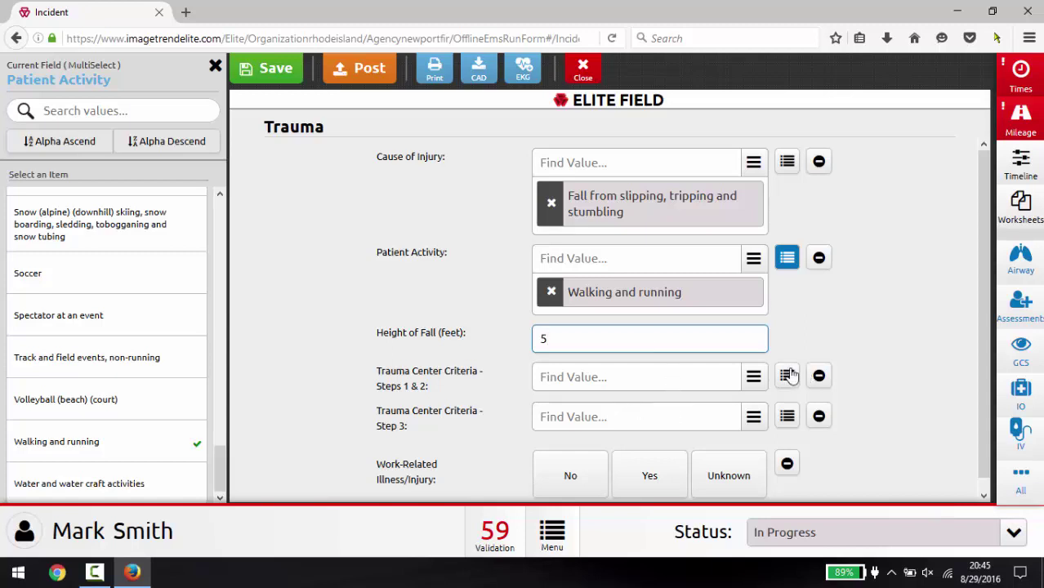
pyautogui.click(752, 378)
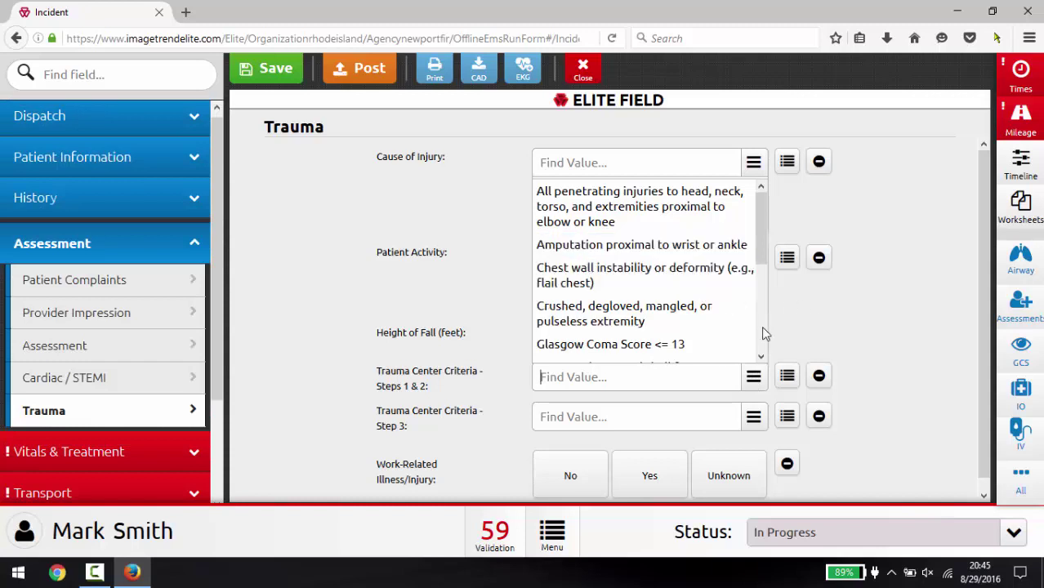
pyautogui.scroll(-4, 761, 328)
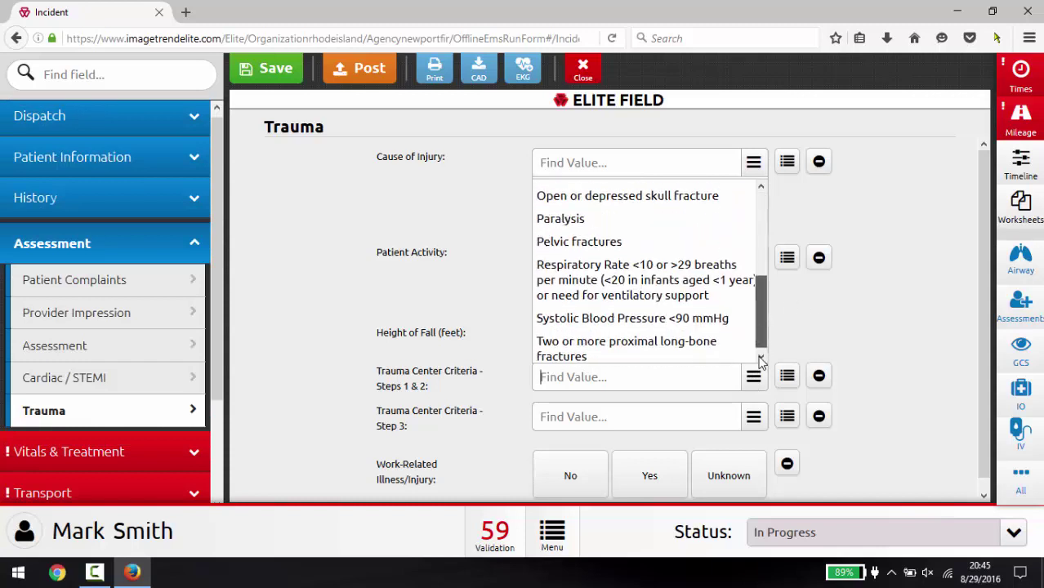
pyautogui.scroll(2, 746, 289)
pyautogui.click(916, 354)
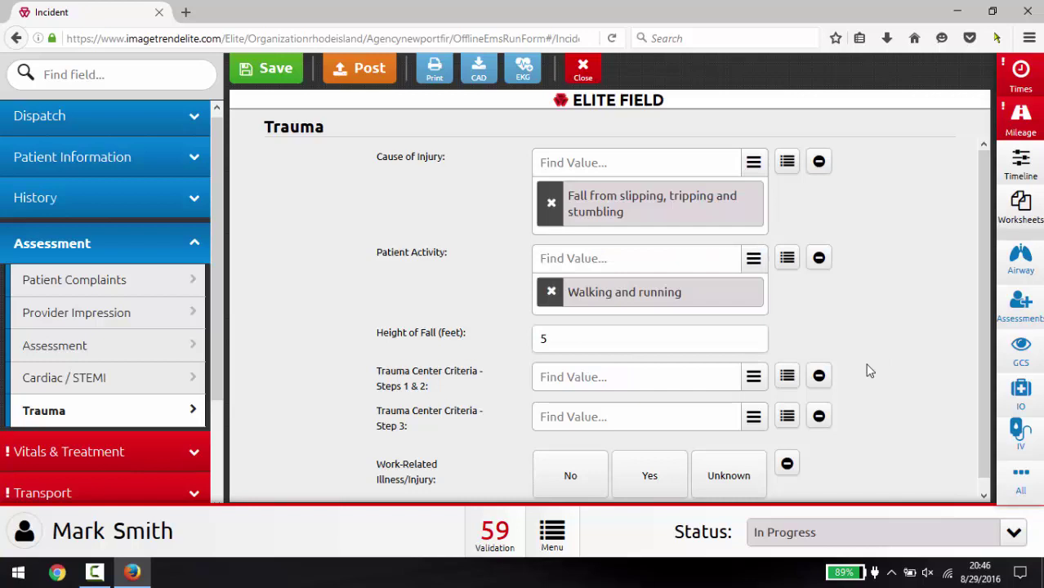
pyautogui.click(761, 420)
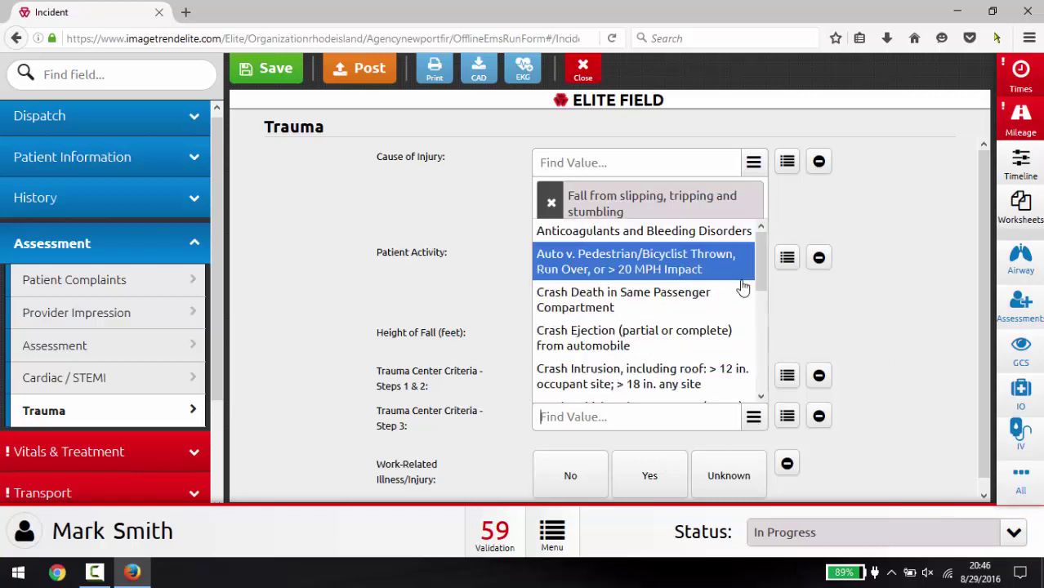
pyautogui.moveTo(759, 278); pyautogui.dragTo(756, 408)
pyautogui.click(877, 360)
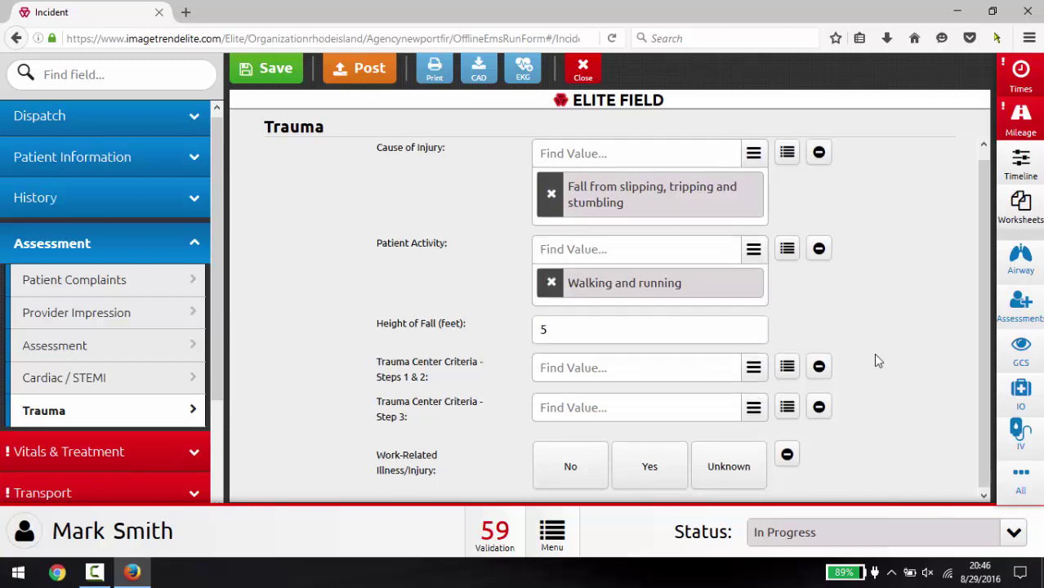
pyautogui.click(560, 471)
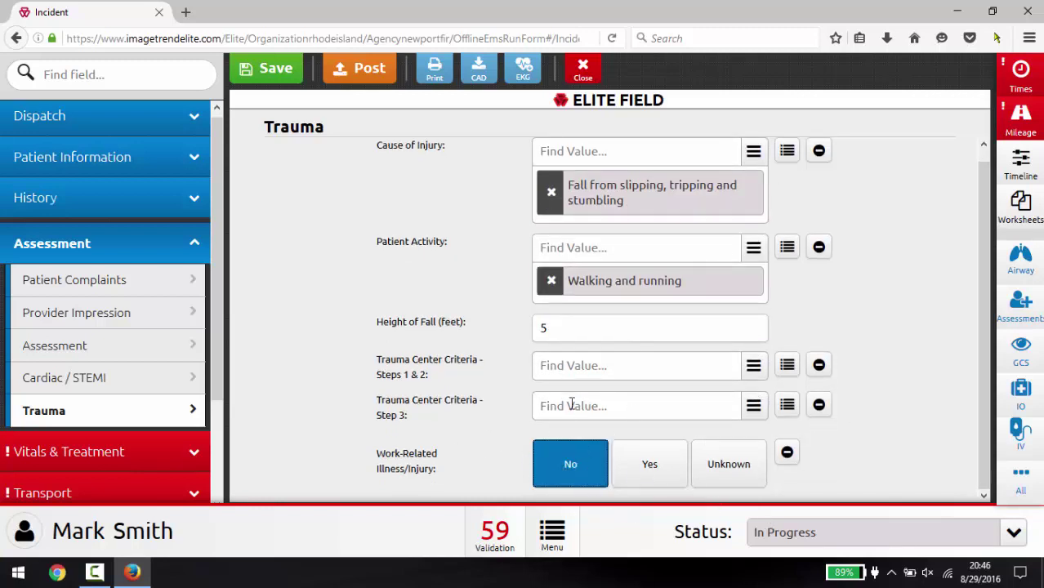
pyautogui.click(71, 454)
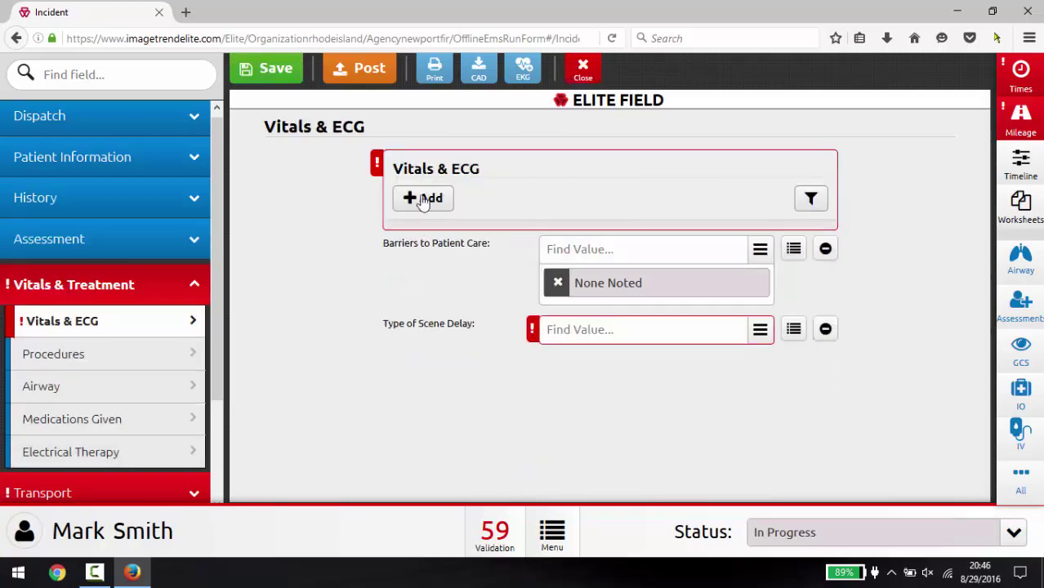
# - Start a vital signs entry timed five minutes later and assign the crew member who took it
pyautogui.click(423, 200)
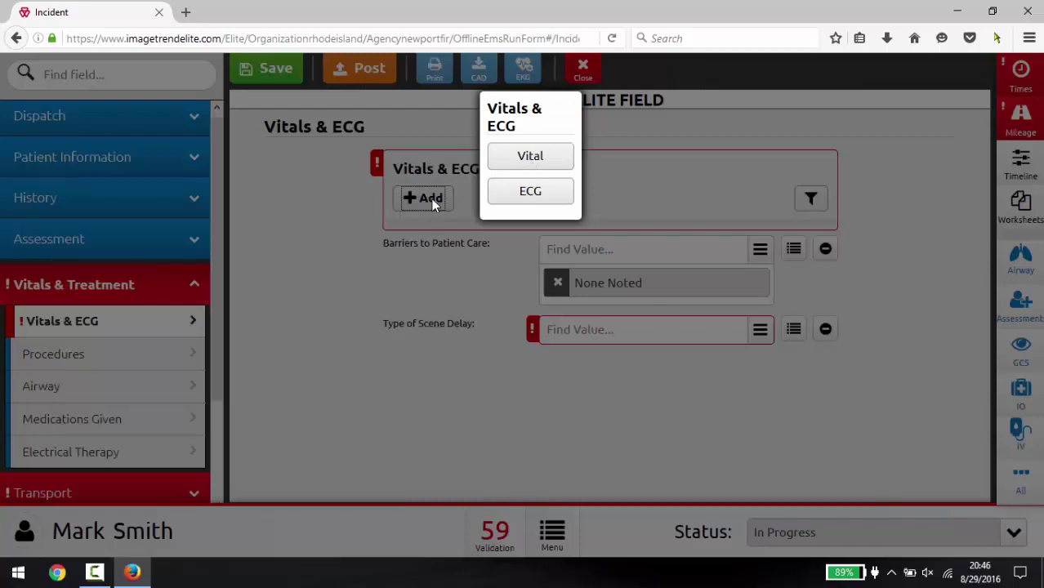
pyautogui.click(527, 163)
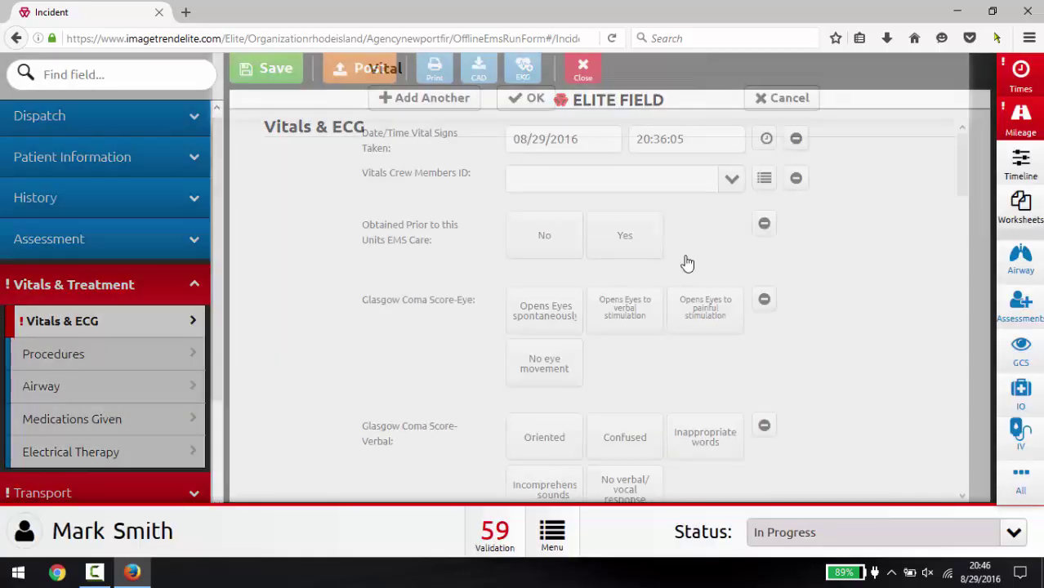
pyautogui.click(686, 140)
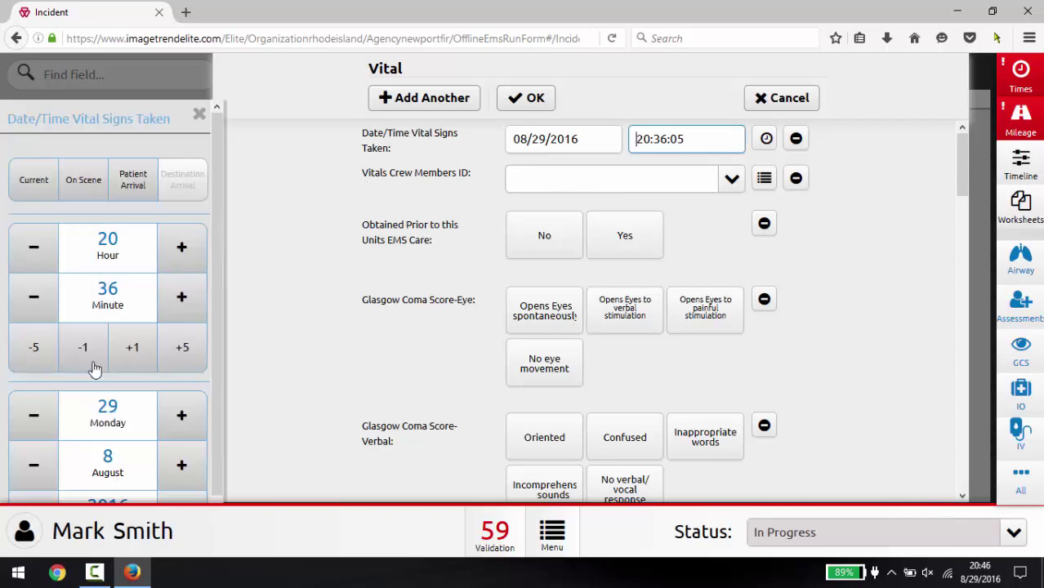
pyautogui.click(177, 346)
pyautogui.click(732, 181)
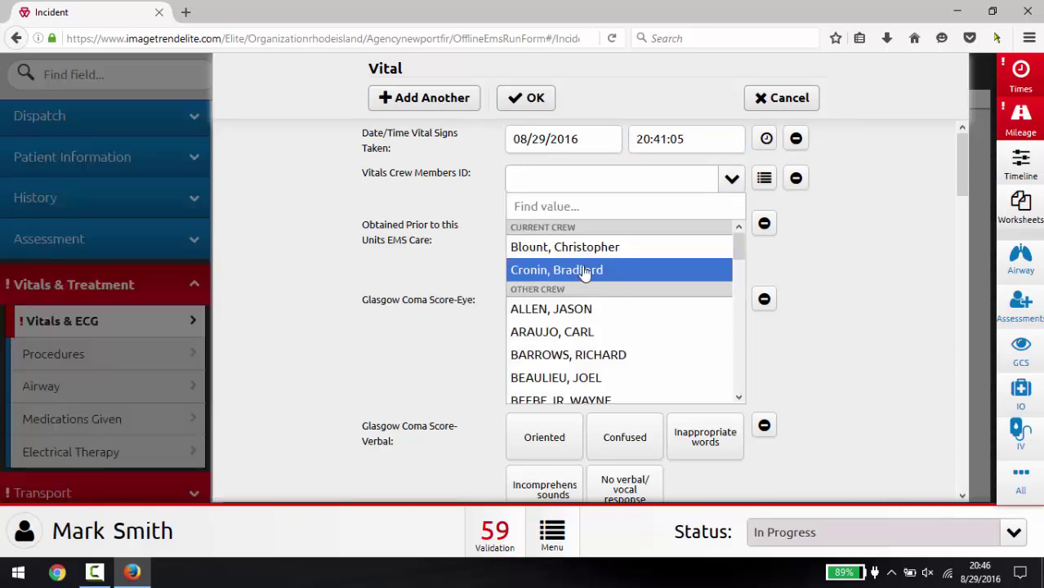
pyautogui.scroll(-3, 685, 324)
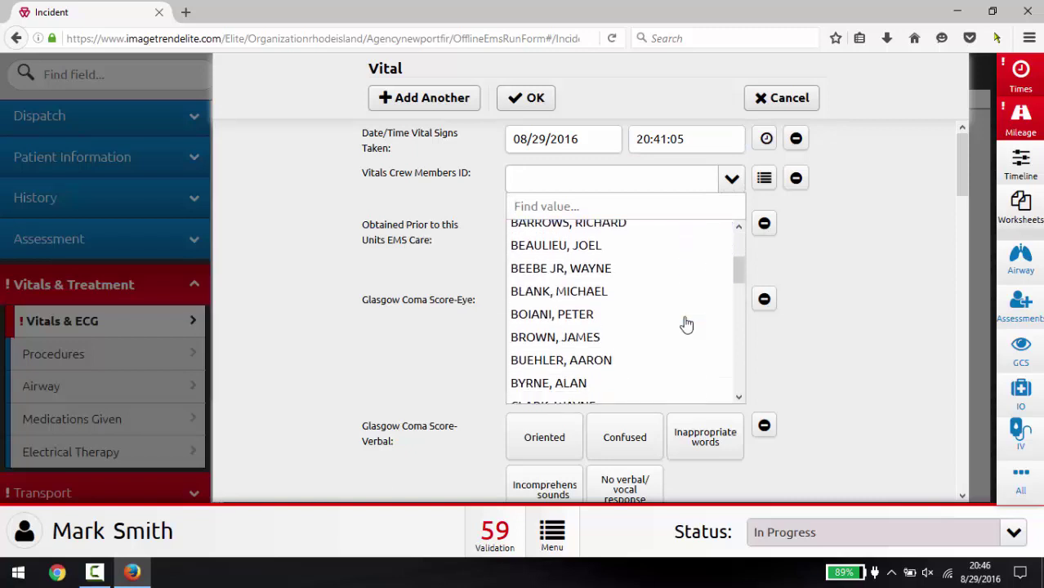
pyautogui.click(653, 236)
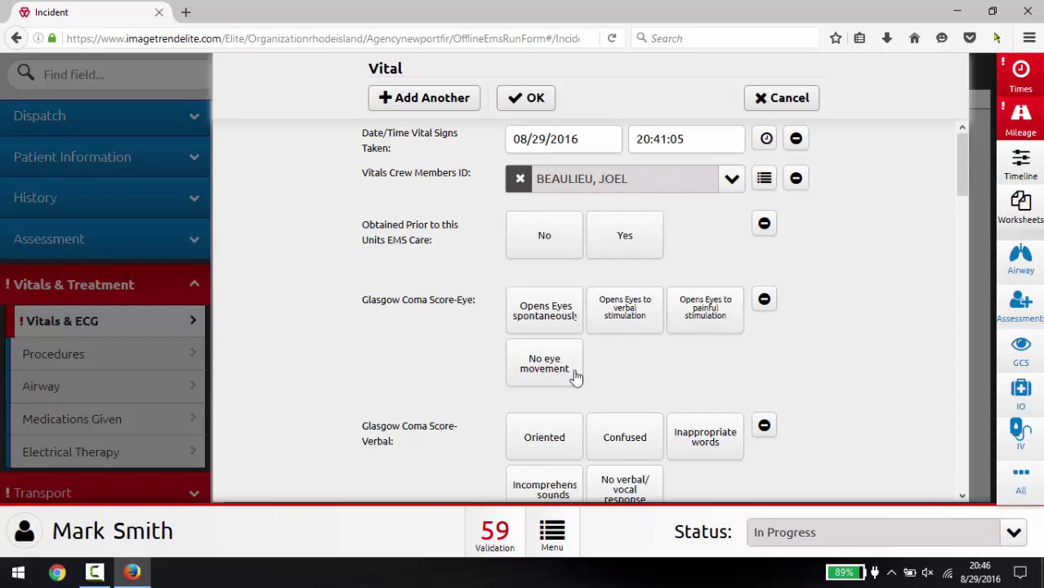
# - Score GCS as eyes spontaneous, verbal Oriented, motor Obeys commands for a total of 15
pyautogui.click(547, 325)
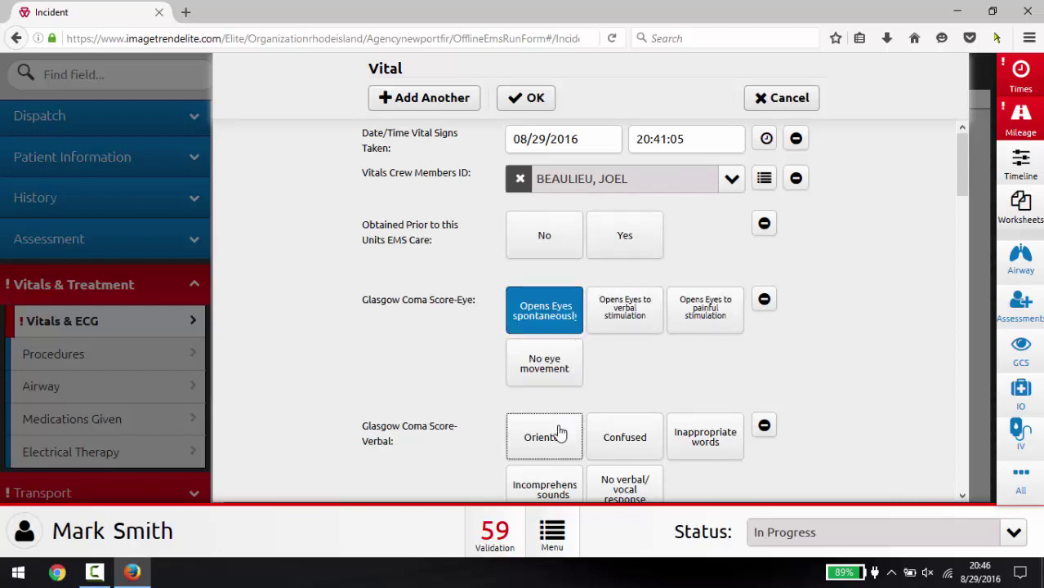
pyautogui.click(560, 433)
pyautogui.scroll(-2, 887, 340)
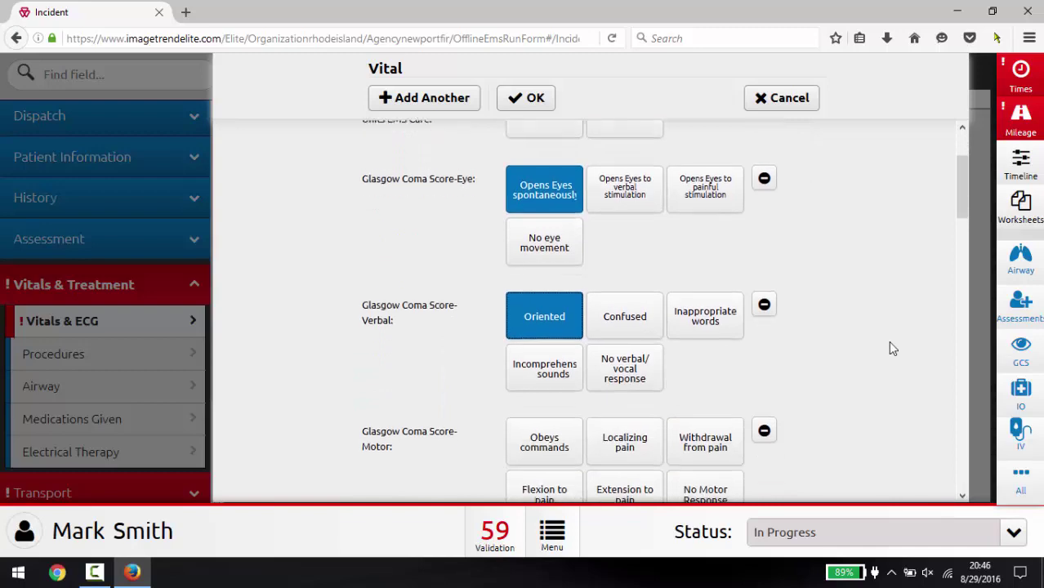
pyautogui.click(558, 441)
pyautogui.scroll(-2, 953, 320)
pyautogui.scroll(1, 957, 321)
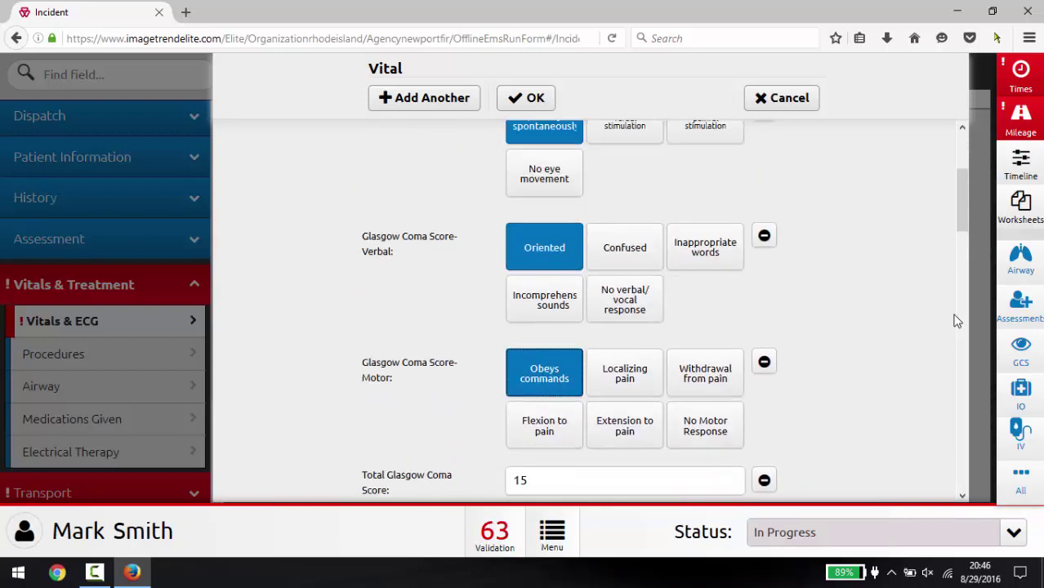
pyautogui.scroll(2, 957, 321)
pyautogui.scroll(-1, 957, 321)
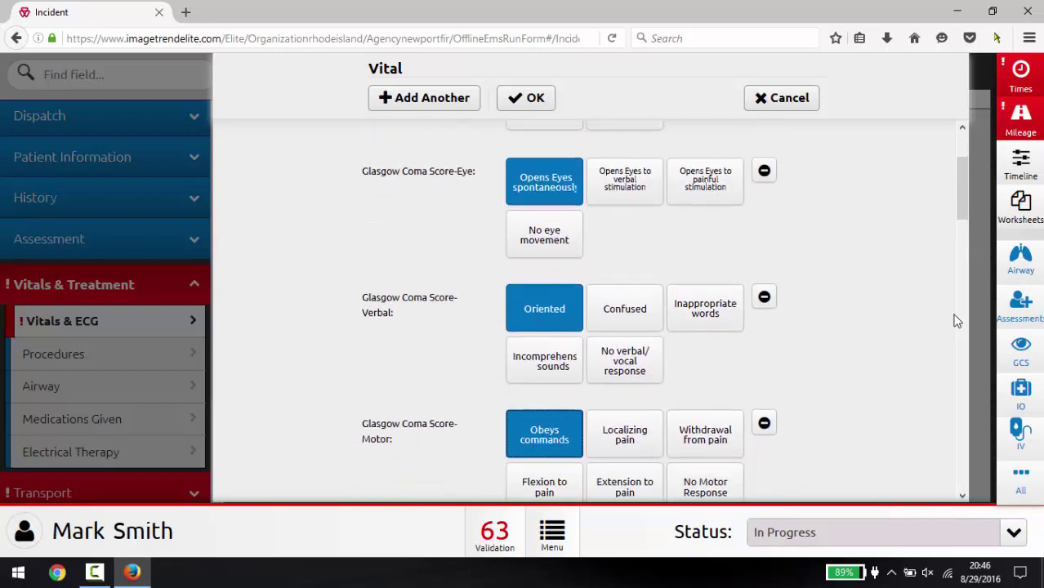
pyautogui.scroll(2, 957, 321)
pyautogui.scroll(-2, 957, 321)
pyautogui.scroll(-3, 957, 321)
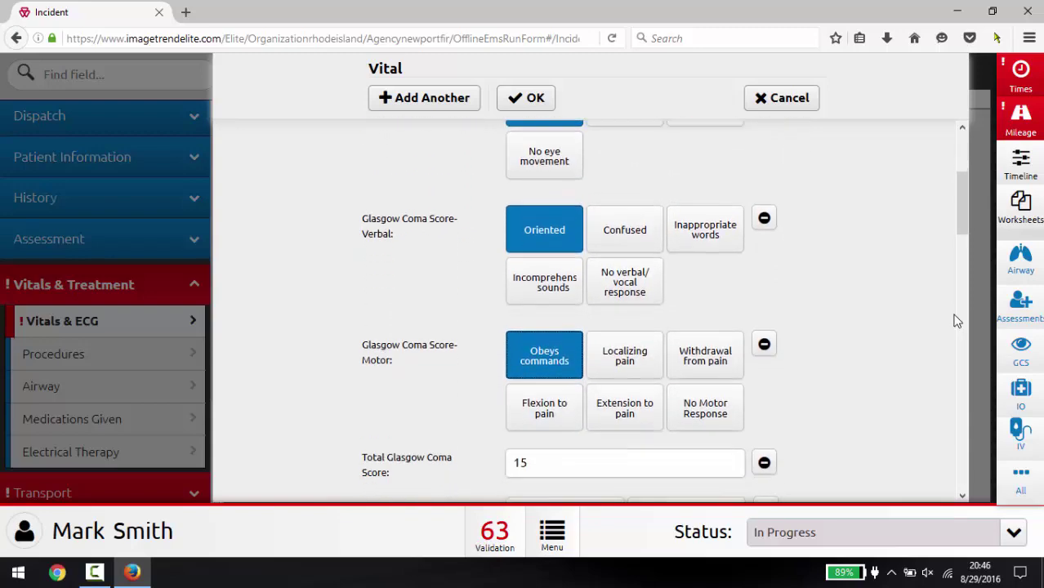
pyautogui.scroll(-1, 955, 320)
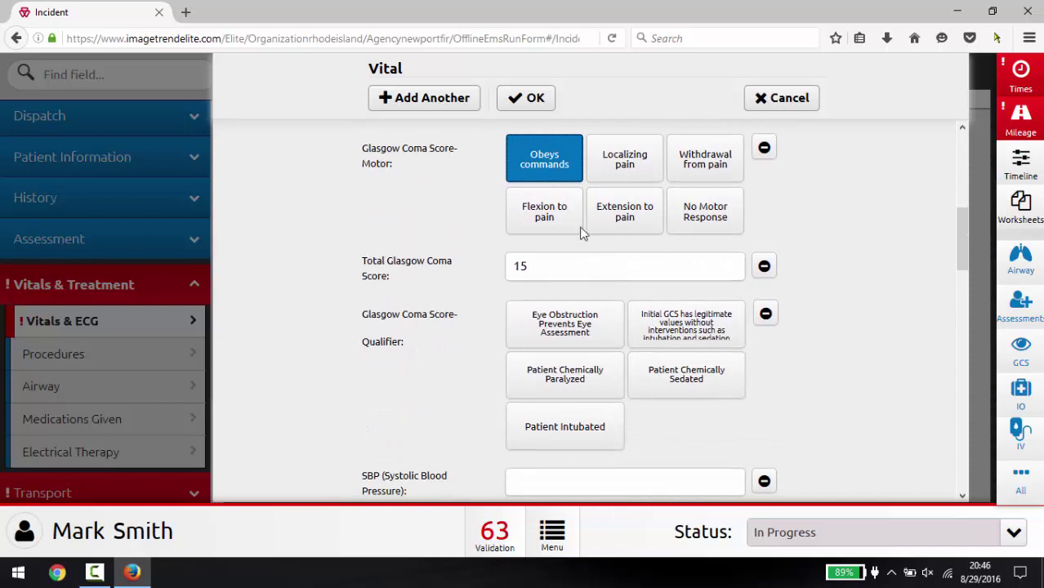
pyautogui.click(625, 209)
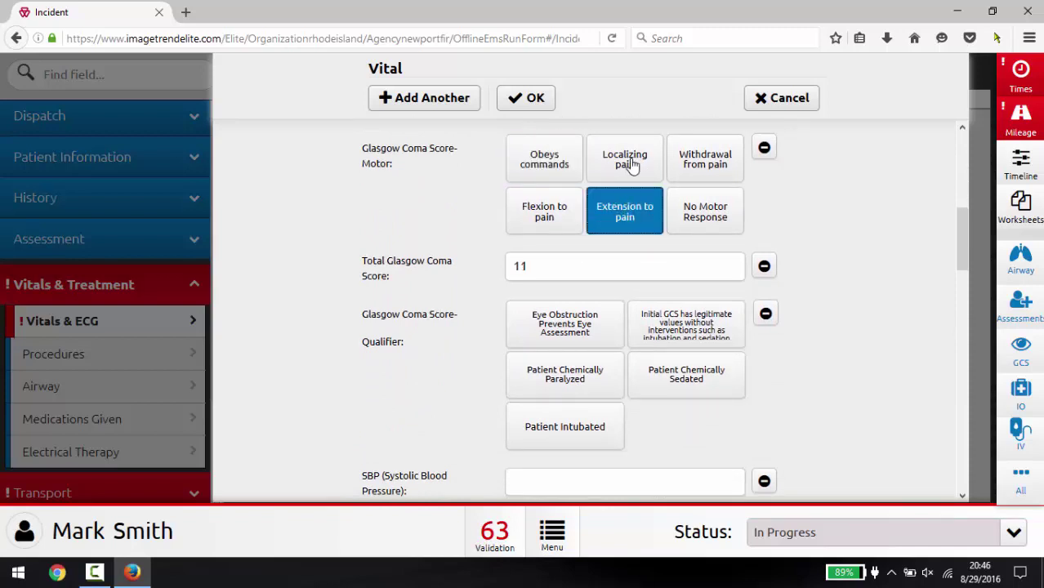
pyautogui.click(630, 163)
pyautogui.scroll(2, 669, 207)
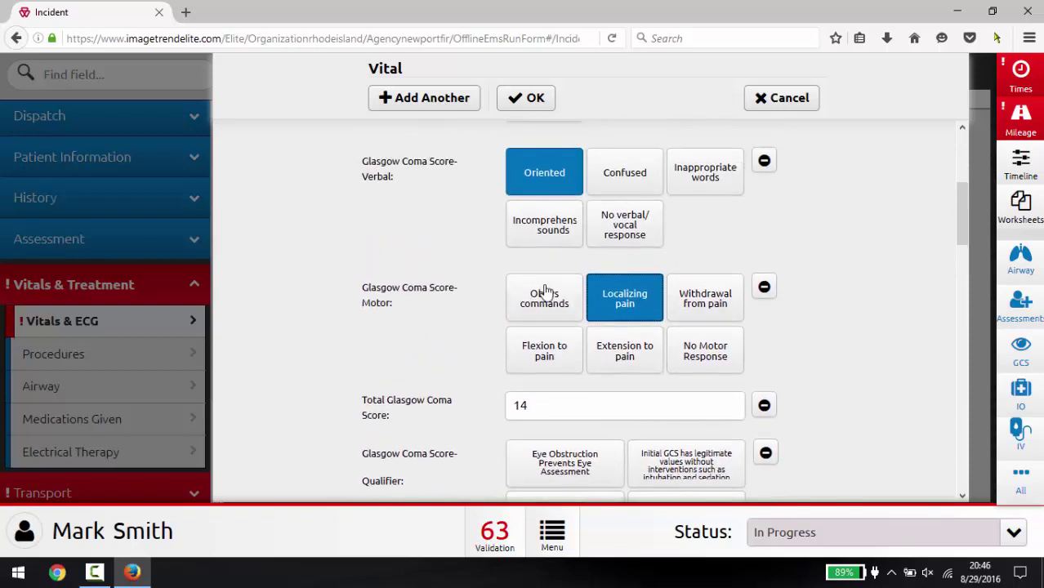
pyautogui.click(546, 293)
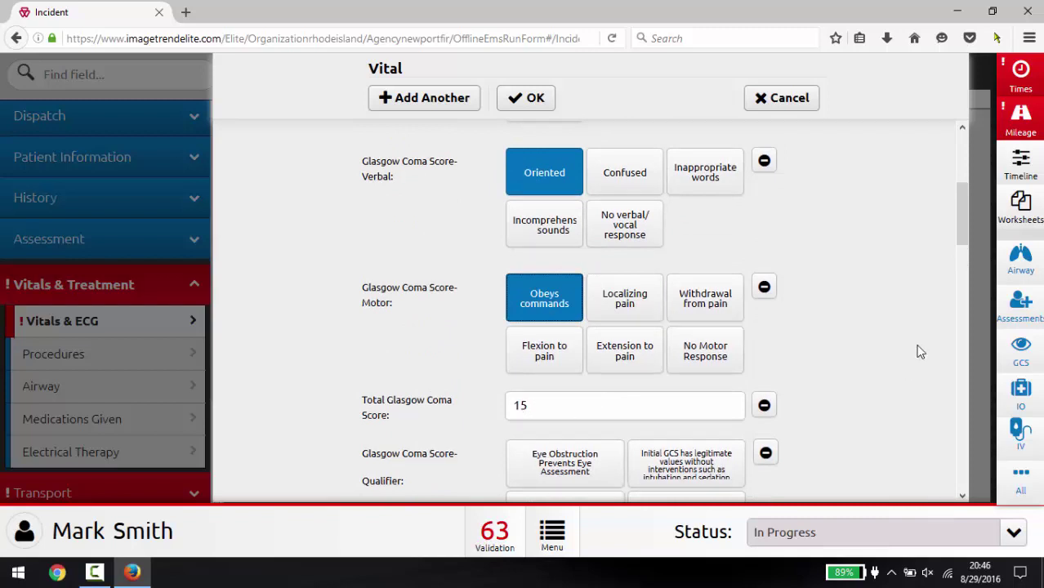
pyautogui.scroll(-3, 917, 351)
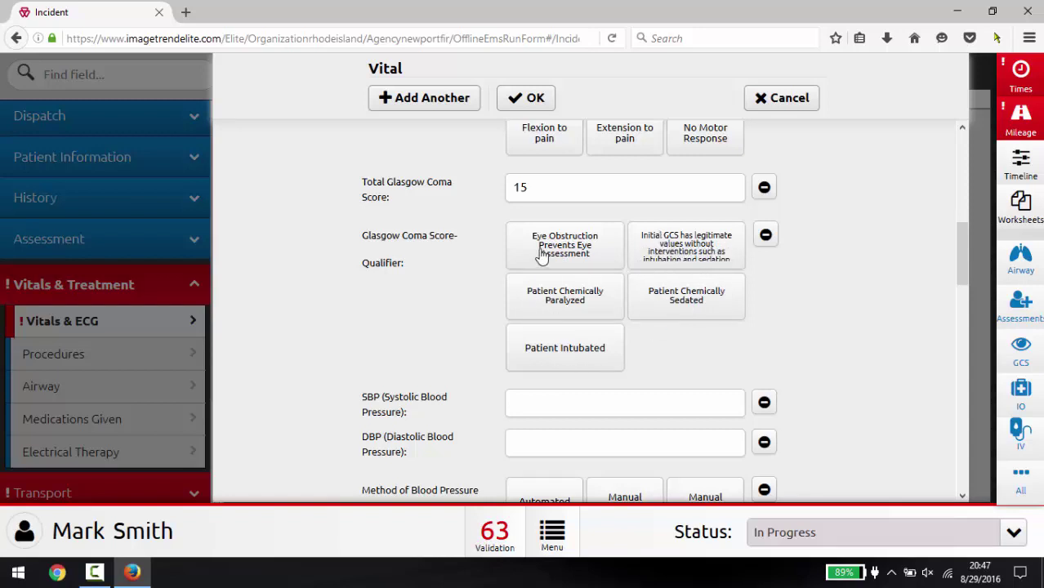
pyautogui.scroll(-2, 708, 335)
# - Record blood pressure 140/80 measured automatically
pyautogui.click(689, 321)
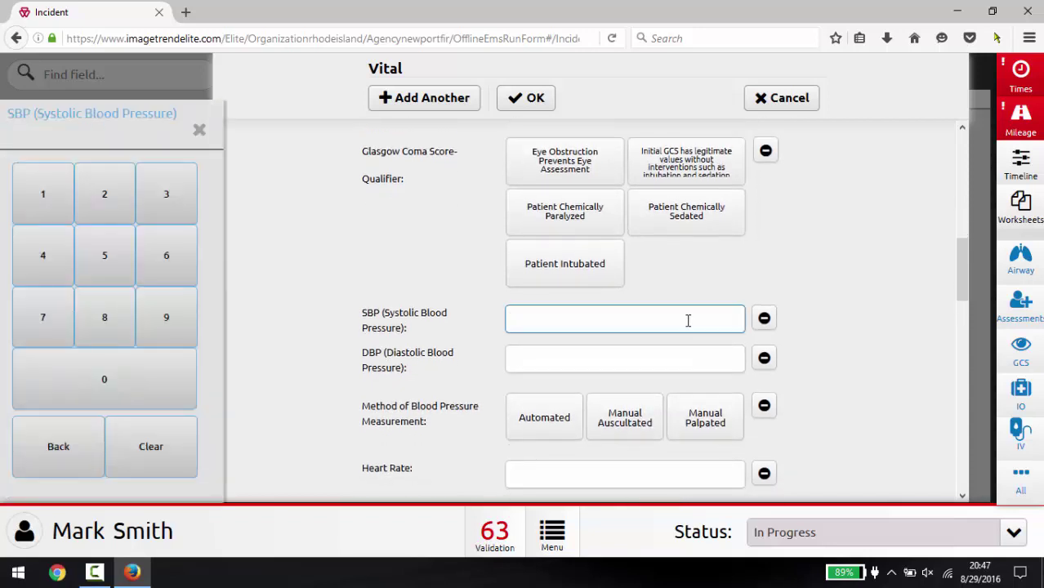
pyautogui.press('Tab')
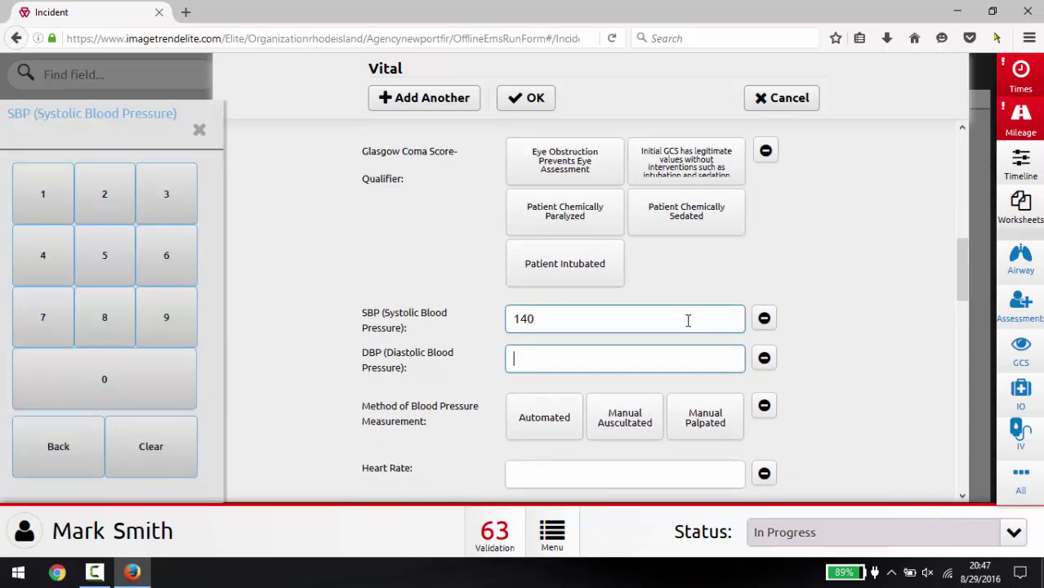
pyautogui.press('Tab')
pyautogui.hotkey('shift', 'Tab')
pyautogui.write('80')
pyautogui.press('Tab')
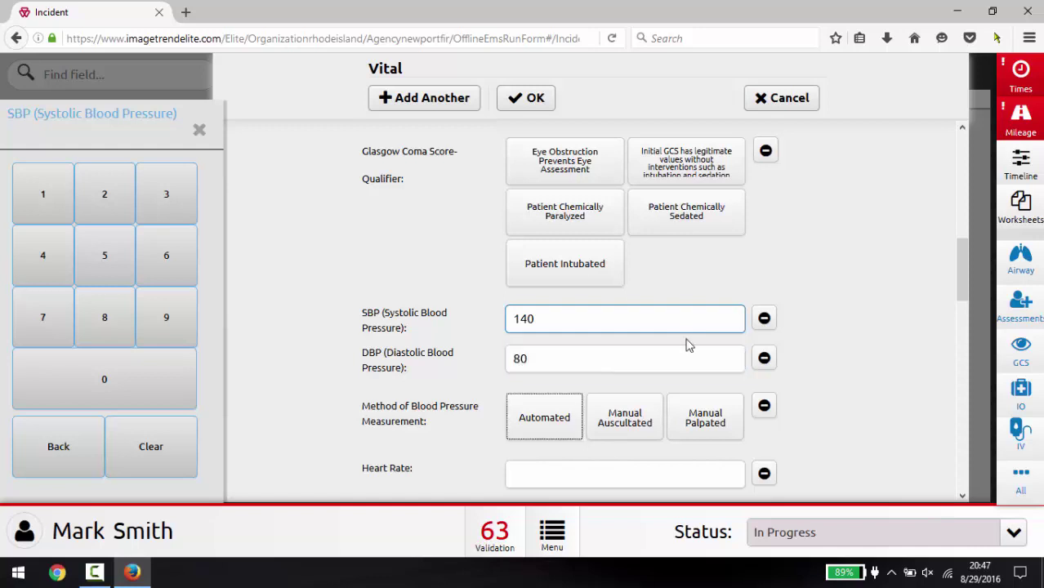
pyautogui.click(533, 433)
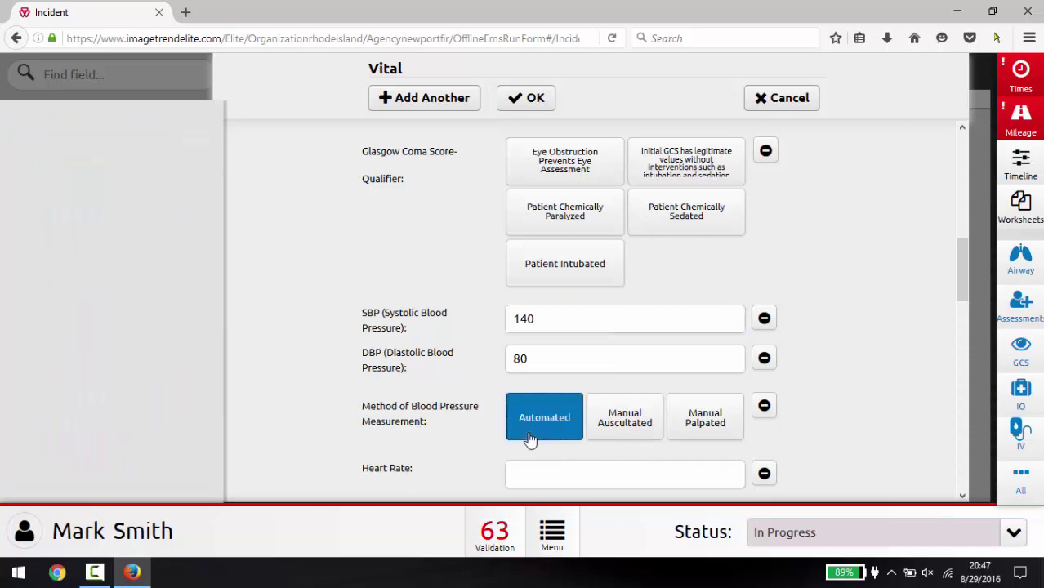
pyautogui.scroll(-3, 943, 350)
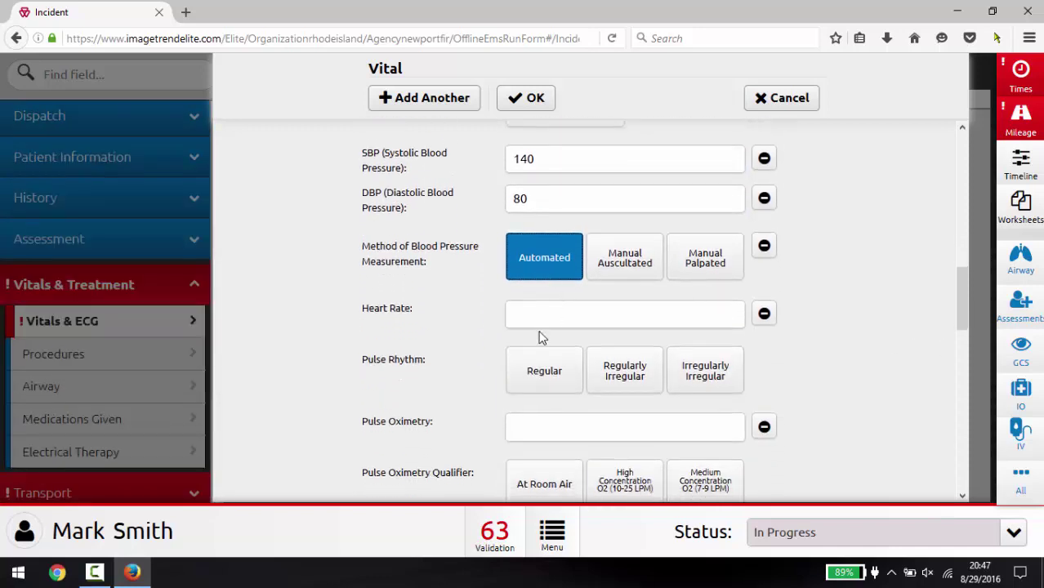
# - Record heart rate 86 Regular and SpO2 96 at room air
pyautogui.click(540, 318)
pyautogui.write('86')
pyautogui.press('Tab')
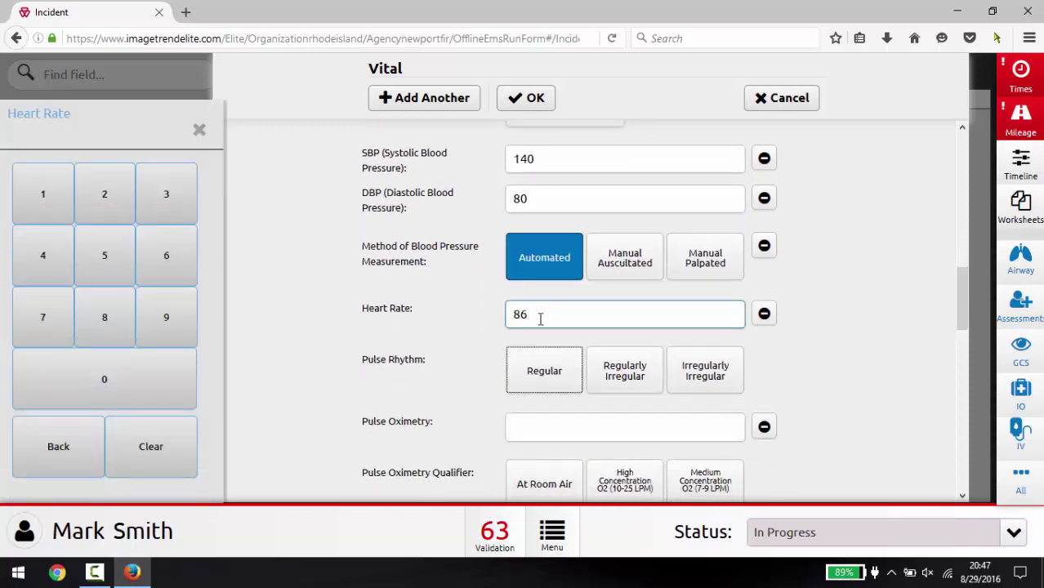
pyautogui.click(551, 374)
pyautogui.click(577, 426)
pyautogui.write('9')
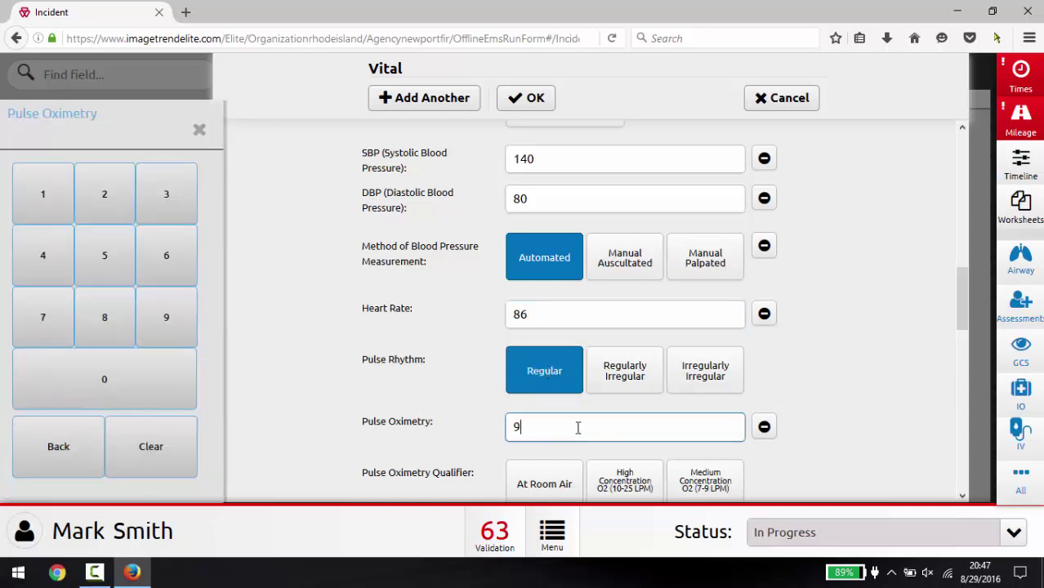
pyautogui.write('6')
pyautogui.scroll(-3, 572, 408)
pyautogui.click(545, 367)
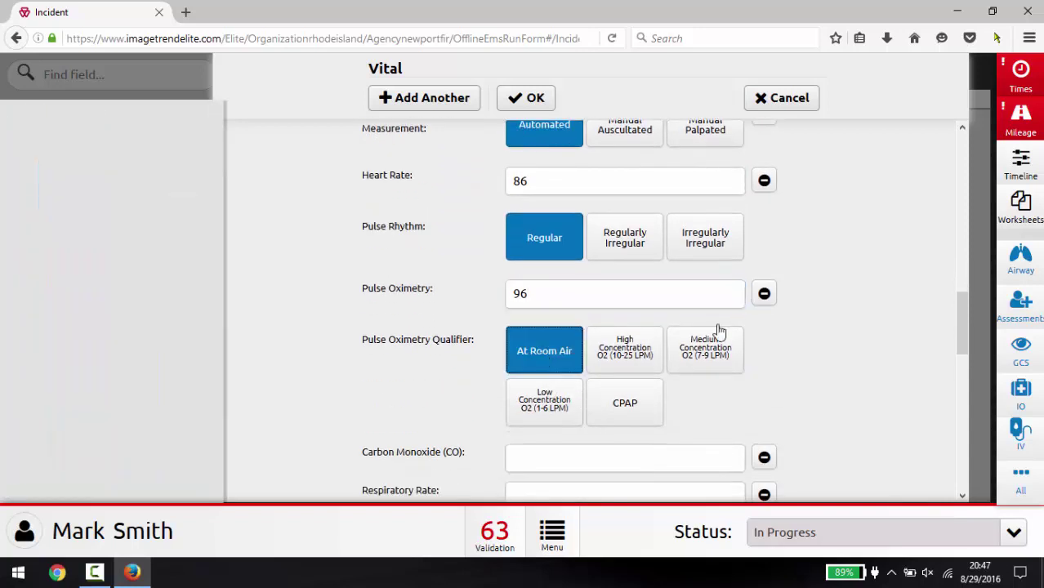
# - Record respiratory rate 14 with Normal respiratory effort
pyautogui.scroll(-3, 881, 347)
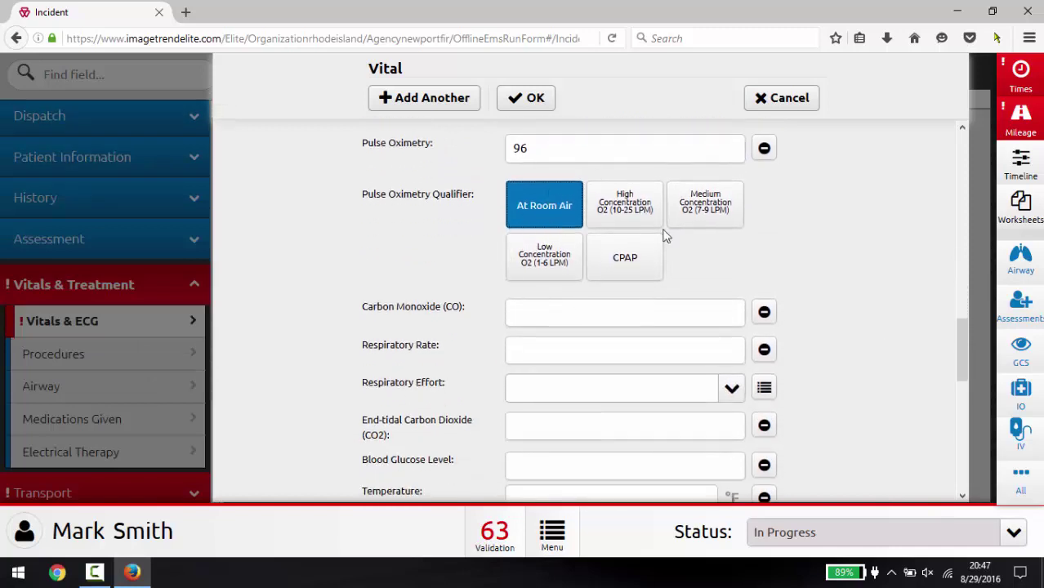
pyautogui.click(645, 354)
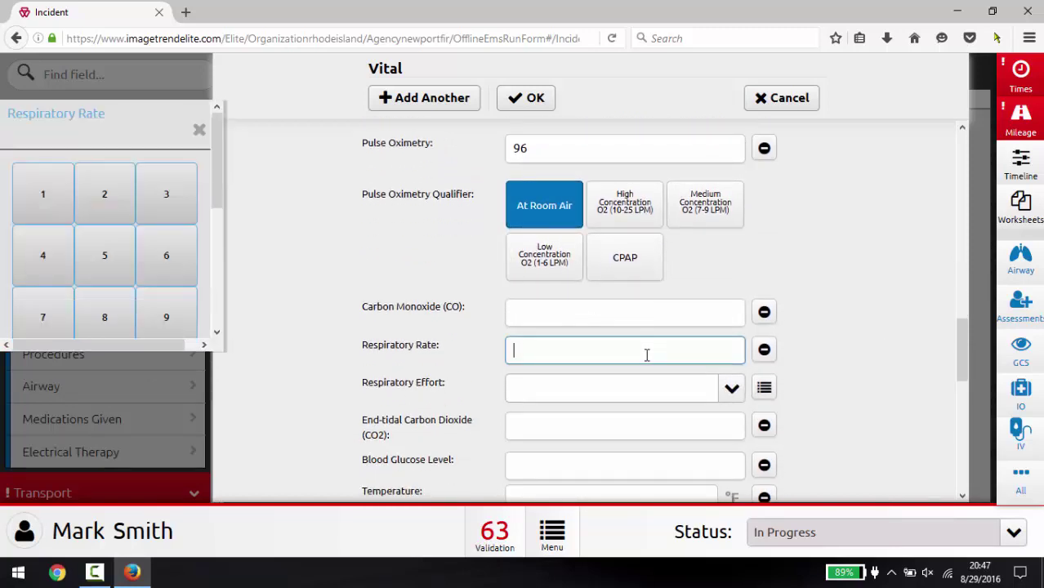
pyautogui.write('14')
pyautogui.click(577, 387)
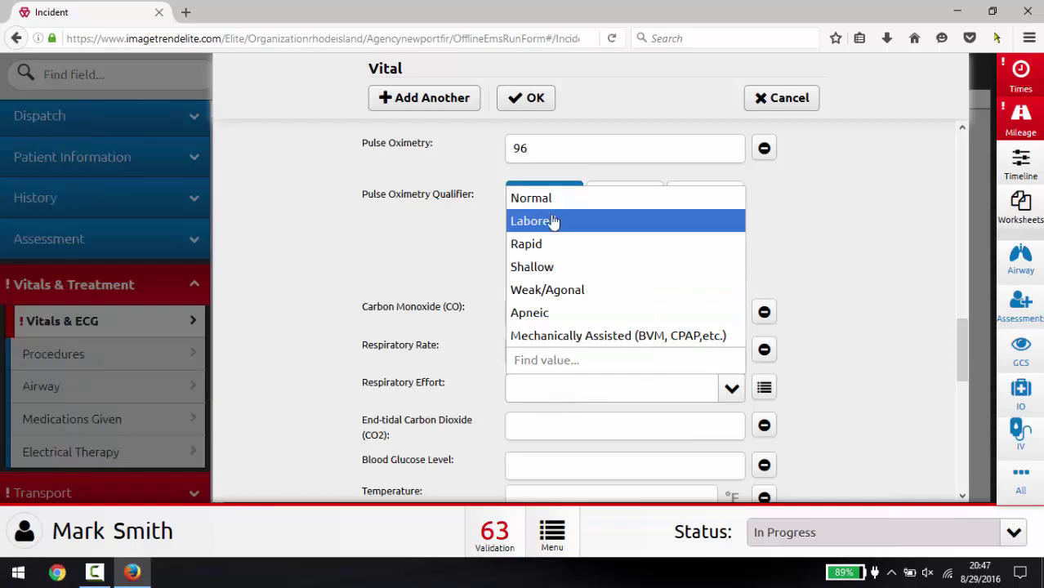
pyautogui.click(543, 211)
pyautogui.click(540, 311)
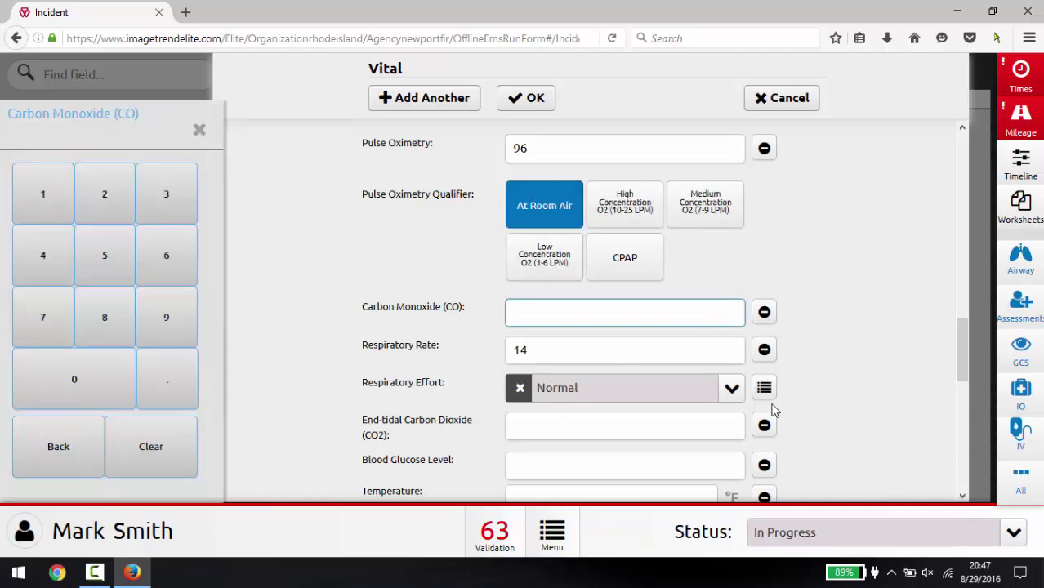
pyautogui.scroll(-2, 770, 403)
pyautogui.scroll(-1, 770, 402)
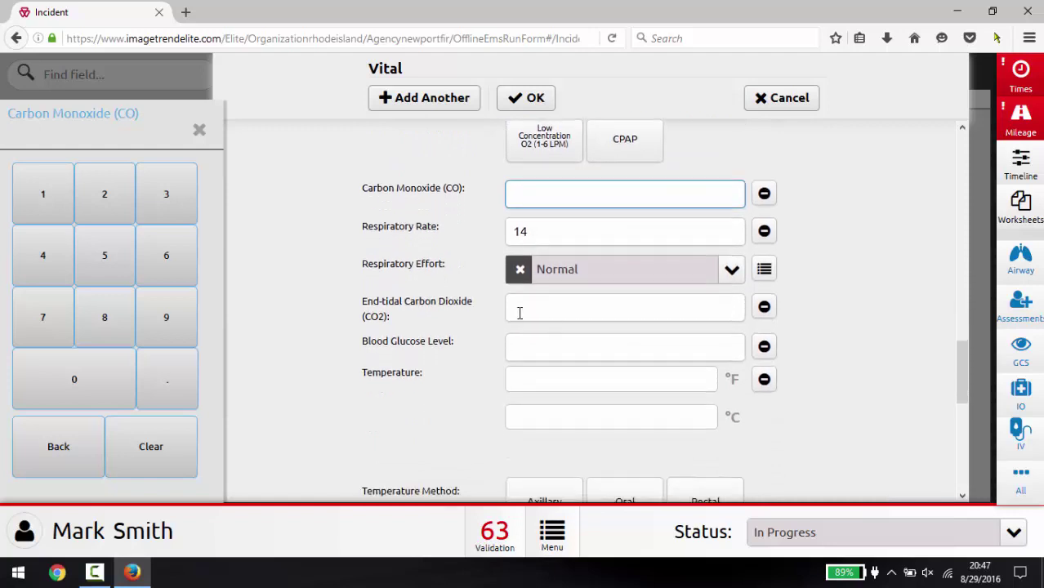
pyautogui.click(531, 314)
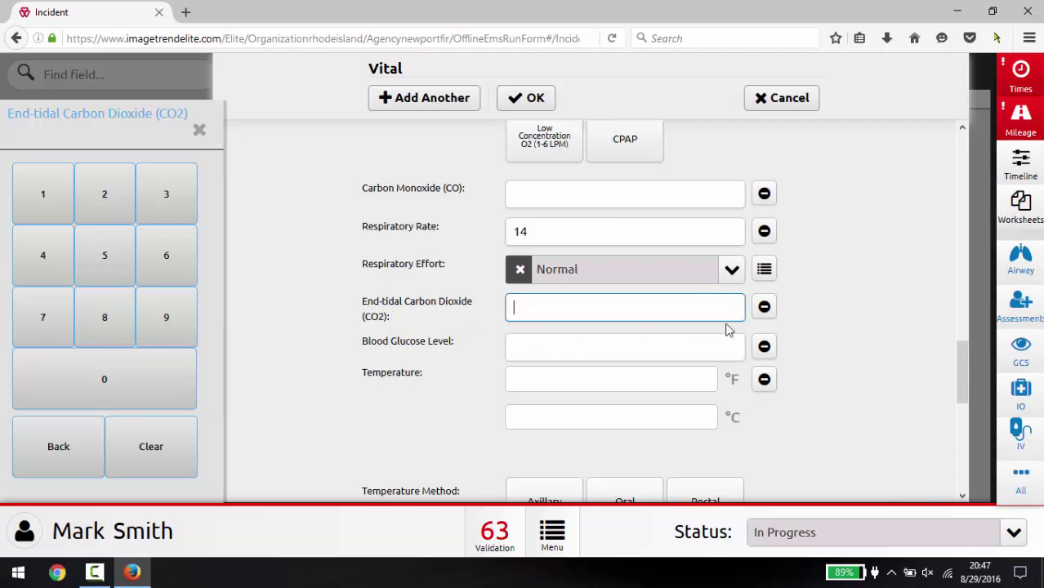
# - Record glucose 120, oral temperature 89 °F and a Numeric (0-10) pain score of 6
pyautogui.click(516, 351)
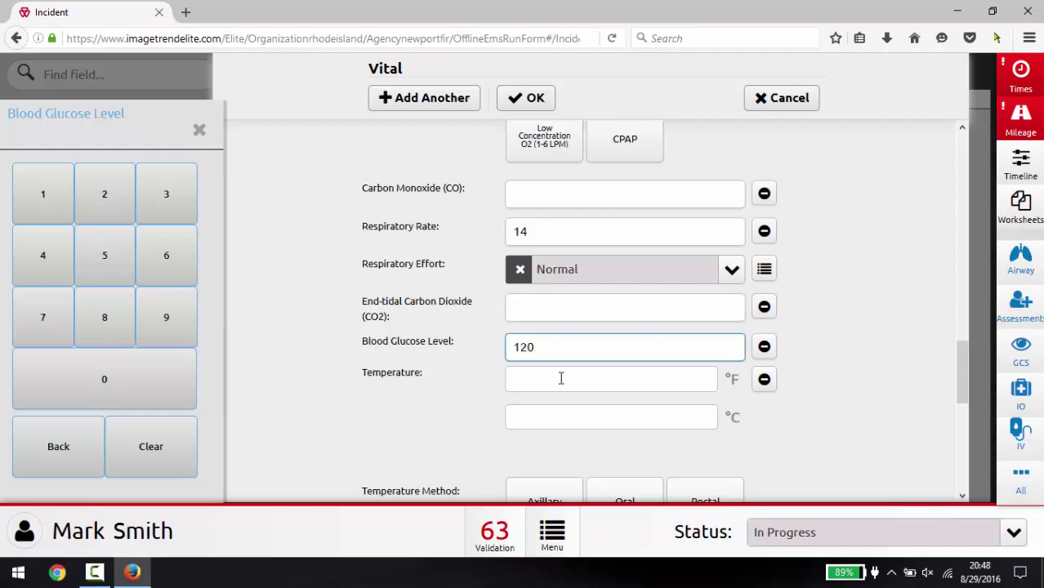
pyautogui.click(691, 387)
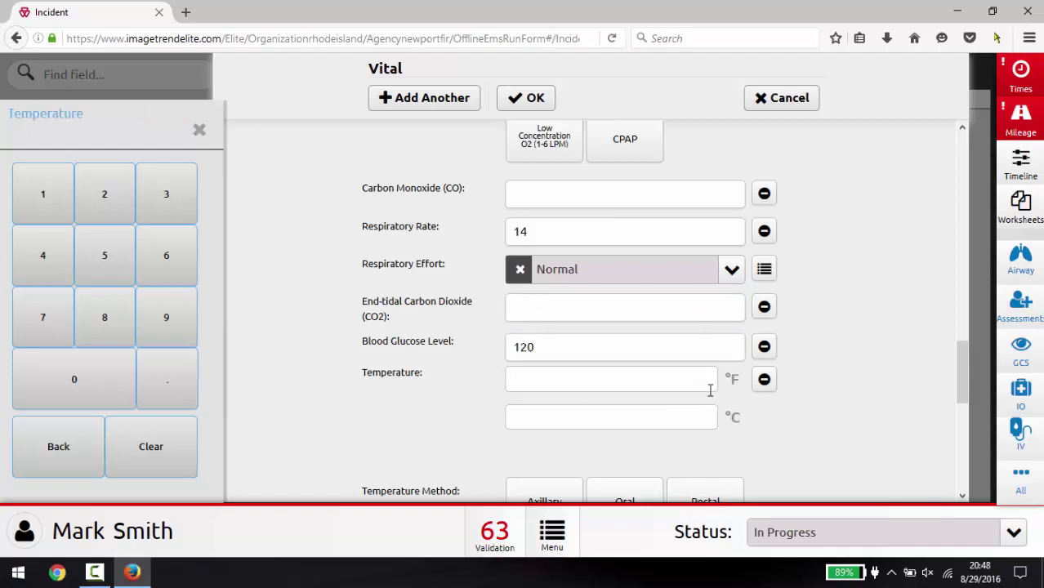
pyautogui.scroll(-2, 671, 415)
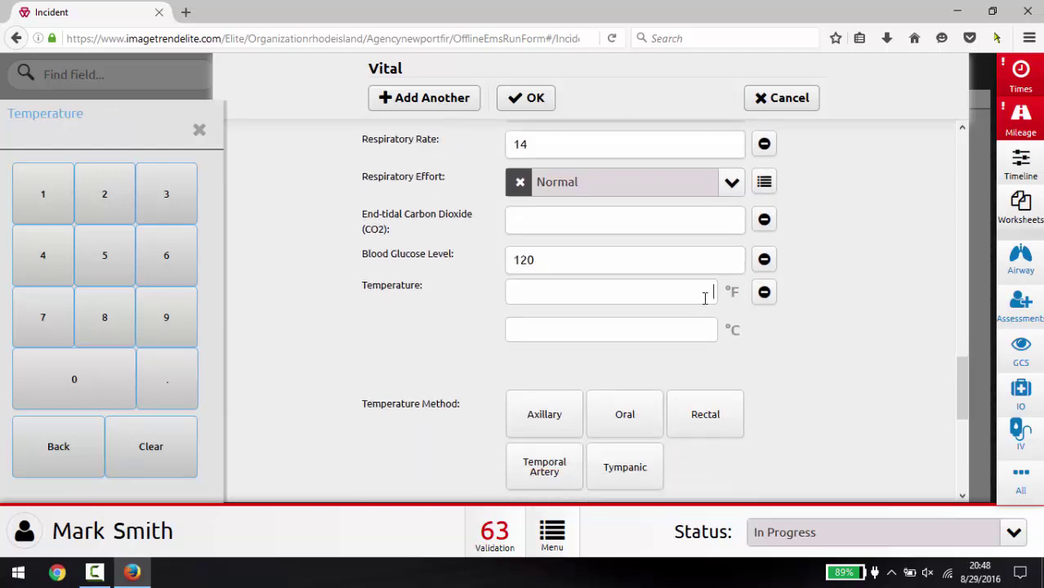
pyautogui.write('89')
pyautogui.scroll(-2, 738, 387)
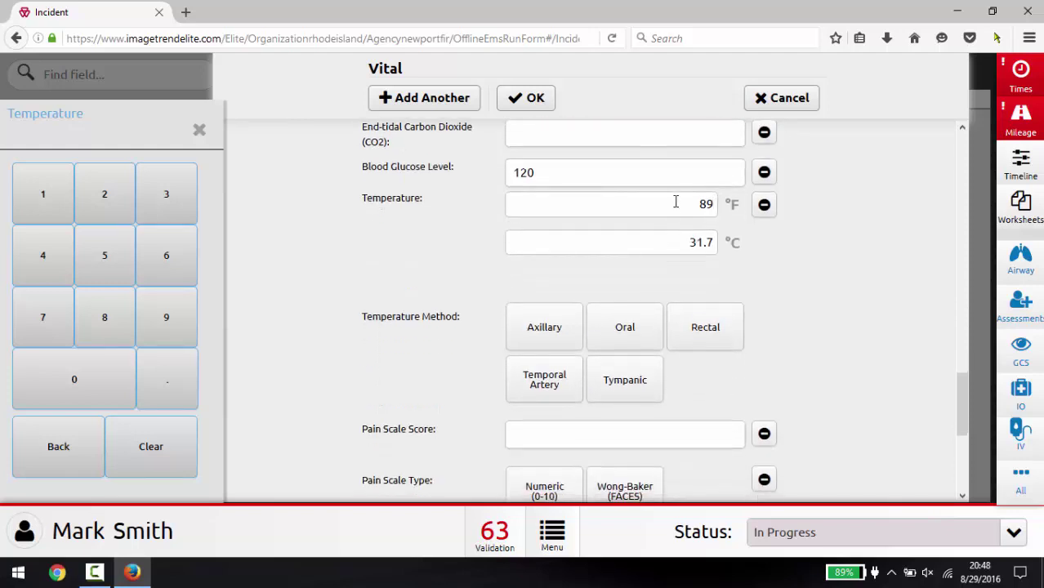
pyautogui.click(619, 342)
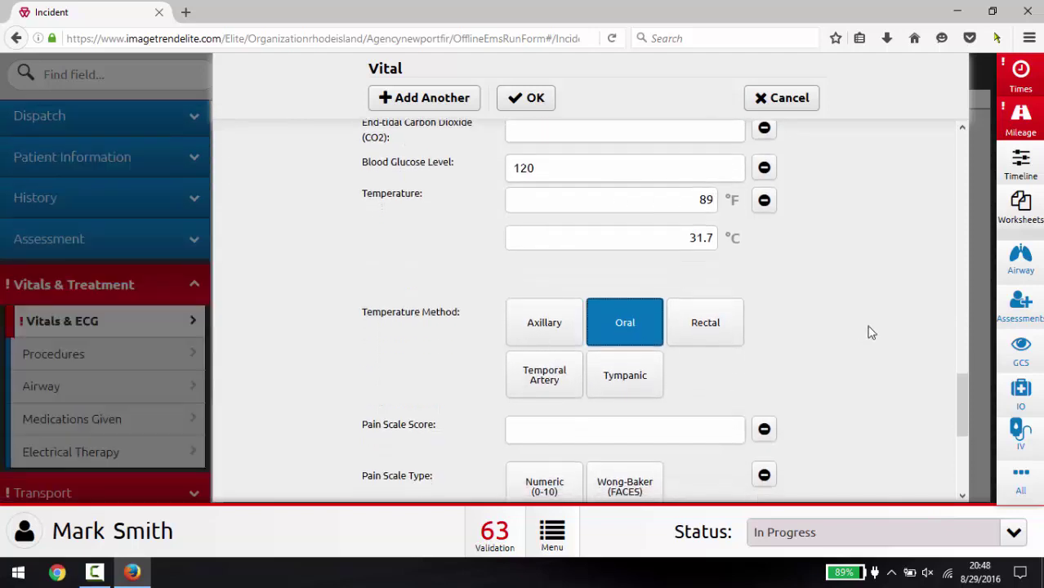
pyautogui.scroll(-2, 868, 331)
pyautogui.click(712, 350)
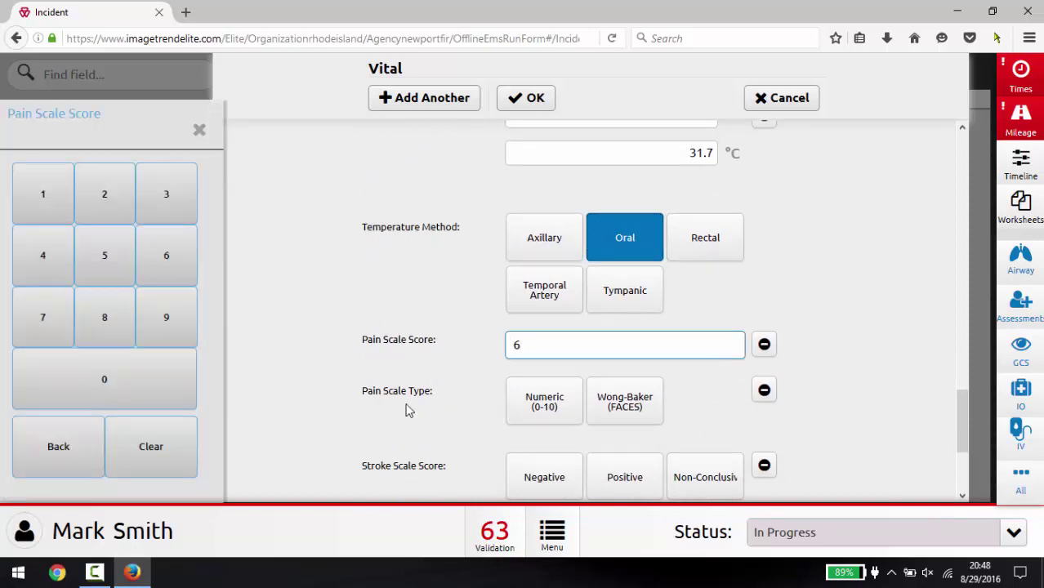
pyautogui.click(544, 404)
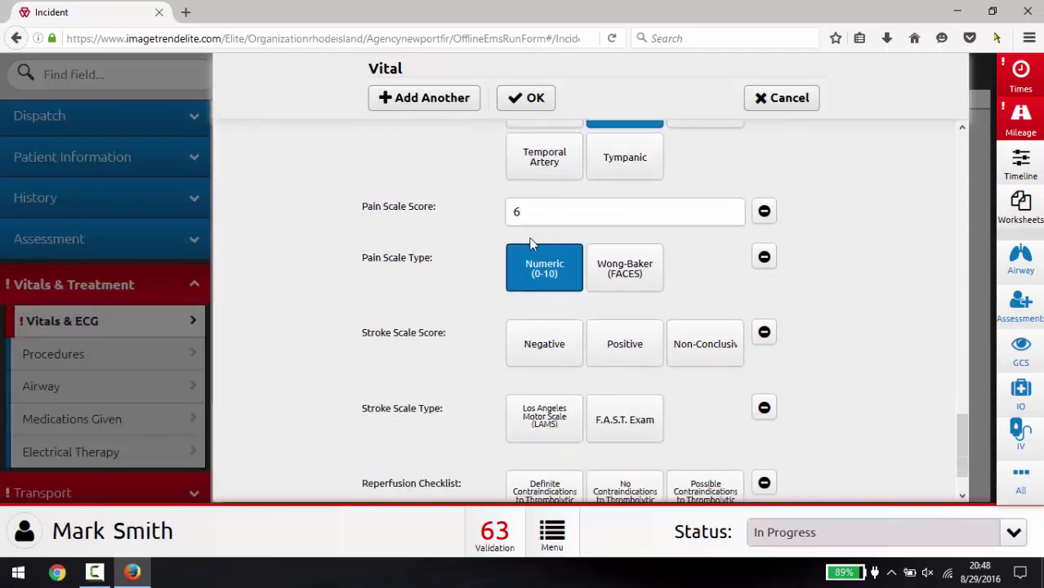
# - Replace the Not Applicable stroke scale with Negative and save the vital
pyautogui.click(552, 348)
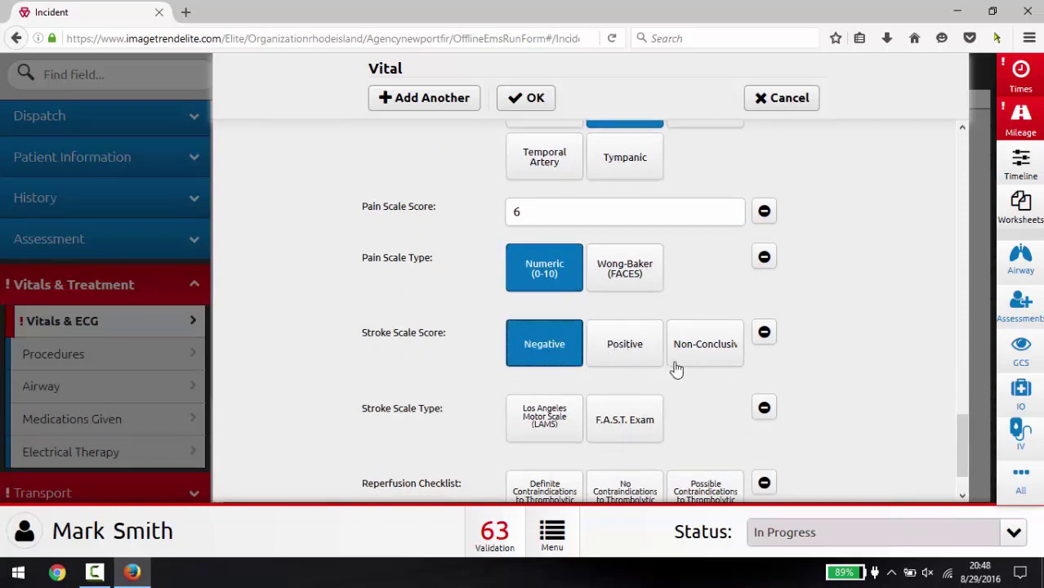
pyautogui.click(772, 341)
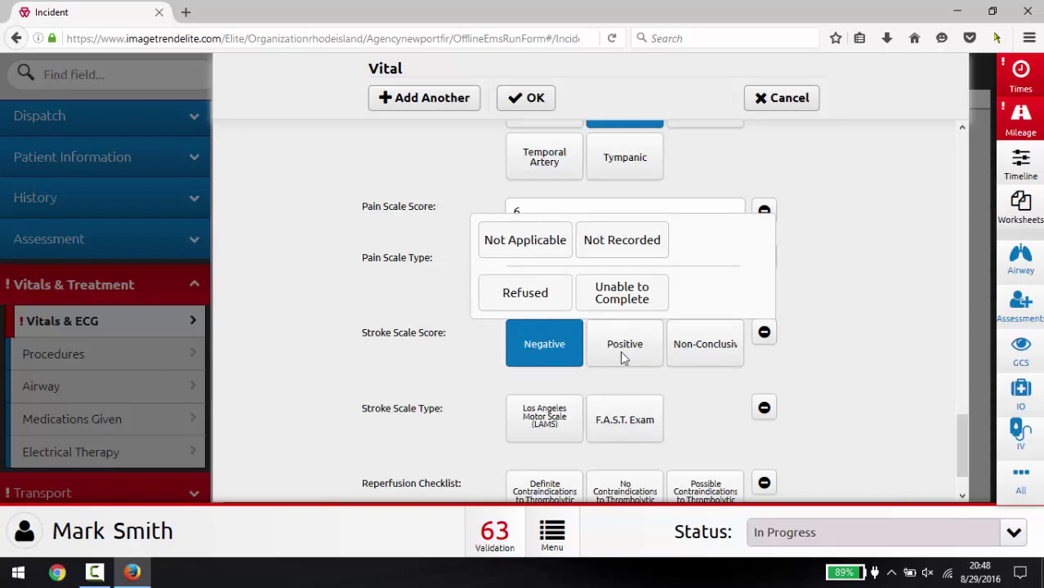
pyautogui.click(523, 245)
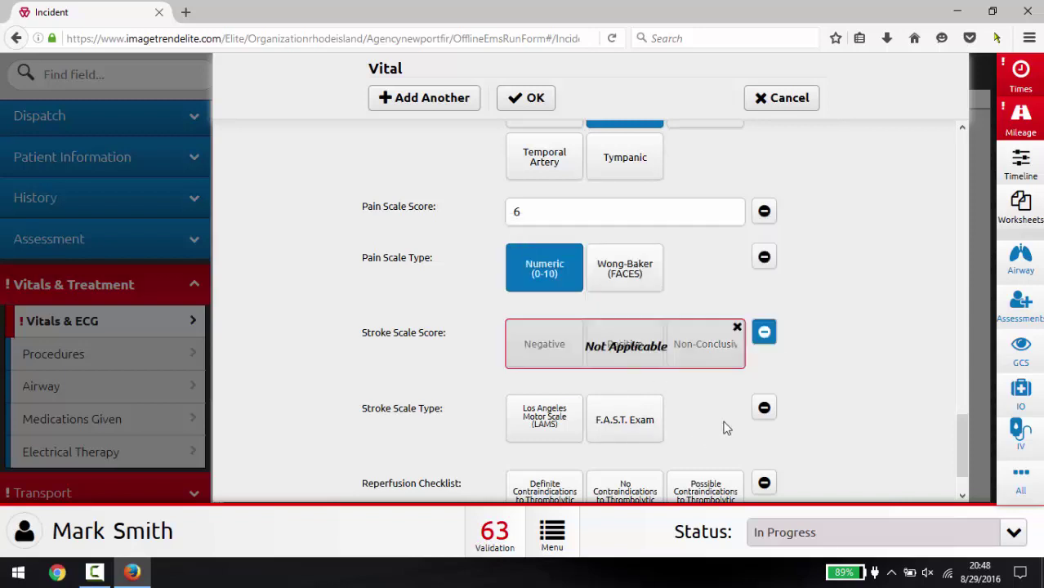
pyautogui.scroll(-1, 822, 373)
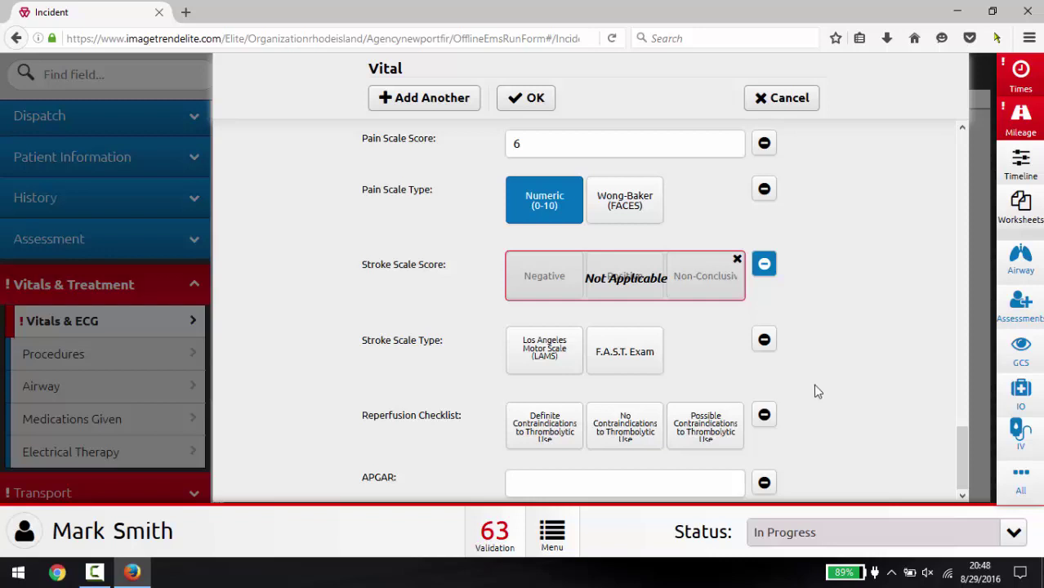
pyautogui.scroll(1, 812, 384)
pyautogui.click(737, 346)
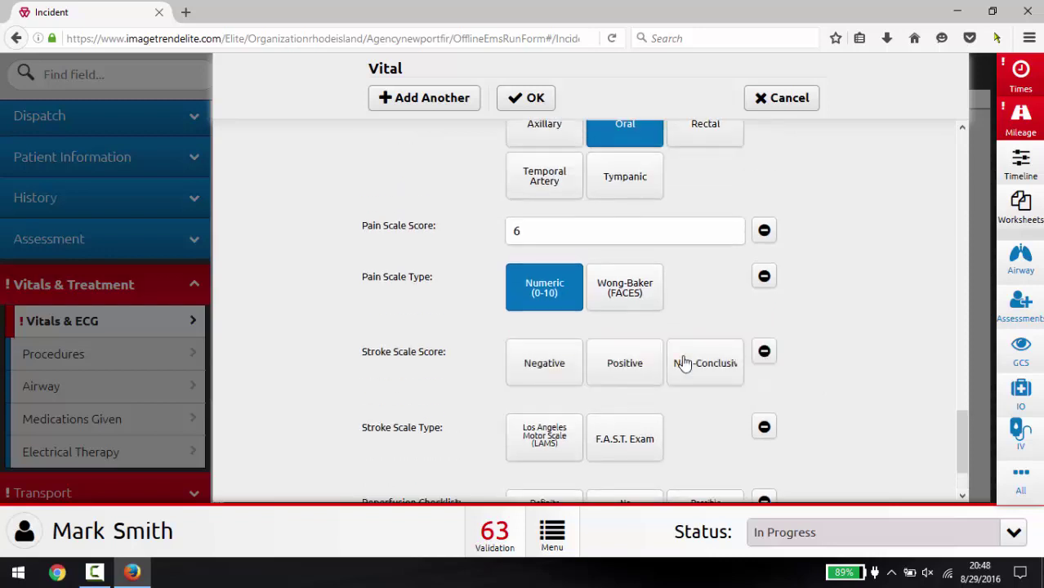
pyautogui.click(536, 372)
pyautogui.scroll(-1, 925, 369)
pyautogui.scroll(5, 926, 373)
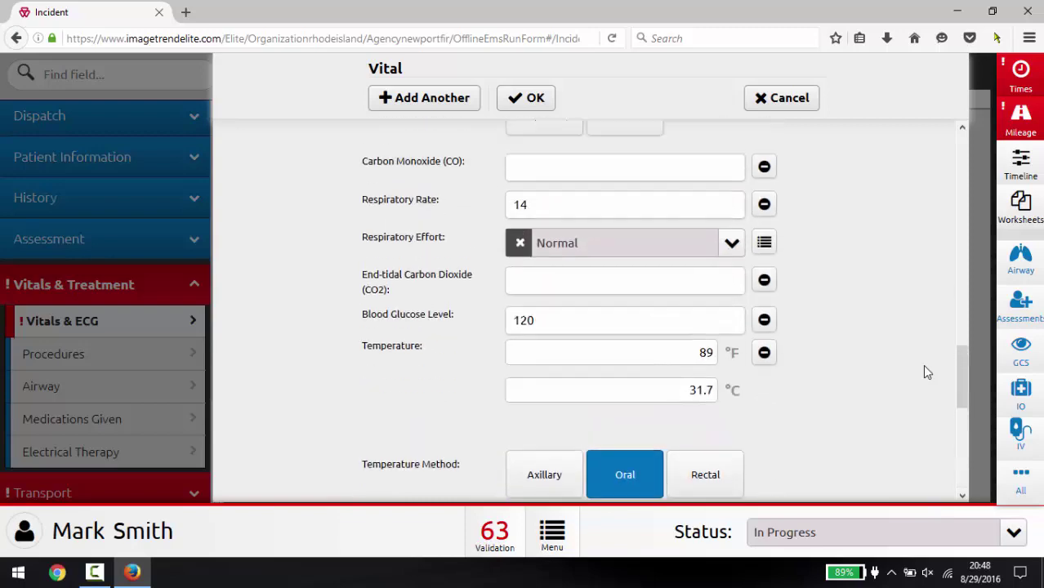
pyautogui.click(529, 99)
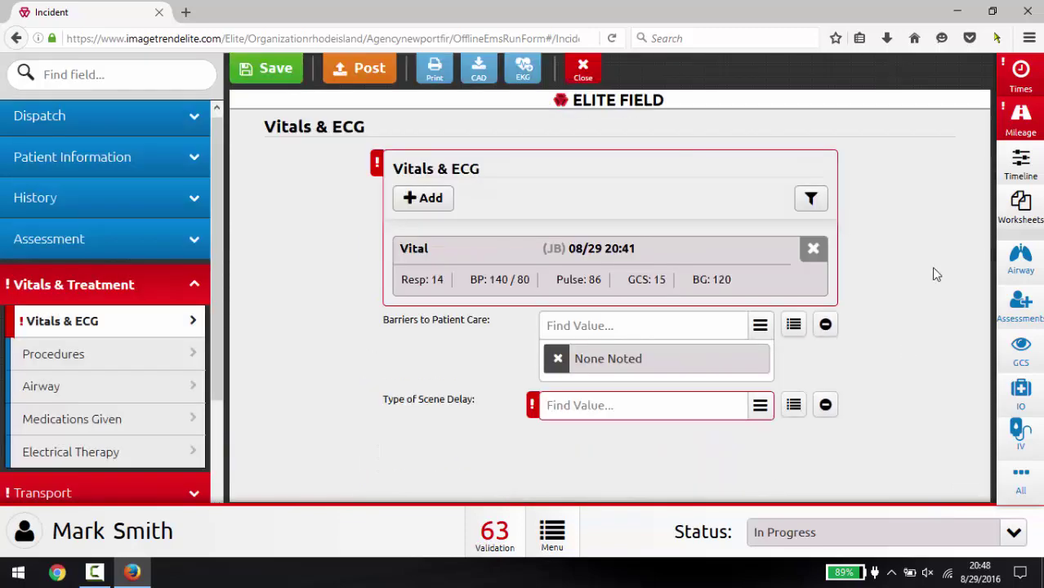
# - Choose None/No Delay as the scene delay type and review the saved vital
pyautogui.click(754, 413)
pyautogui.click(658, 222)
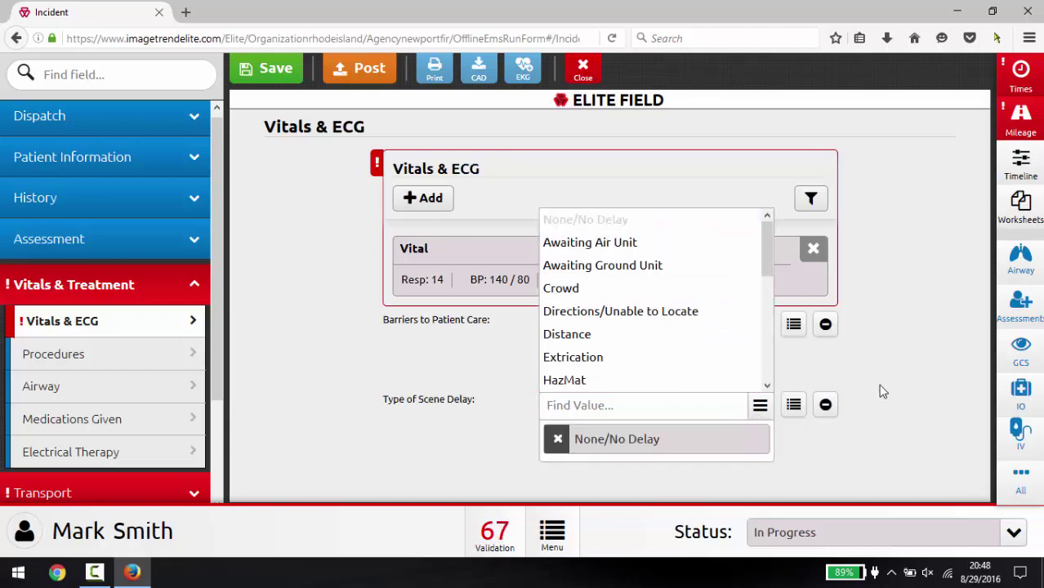
pyautogui.click(722, 275)
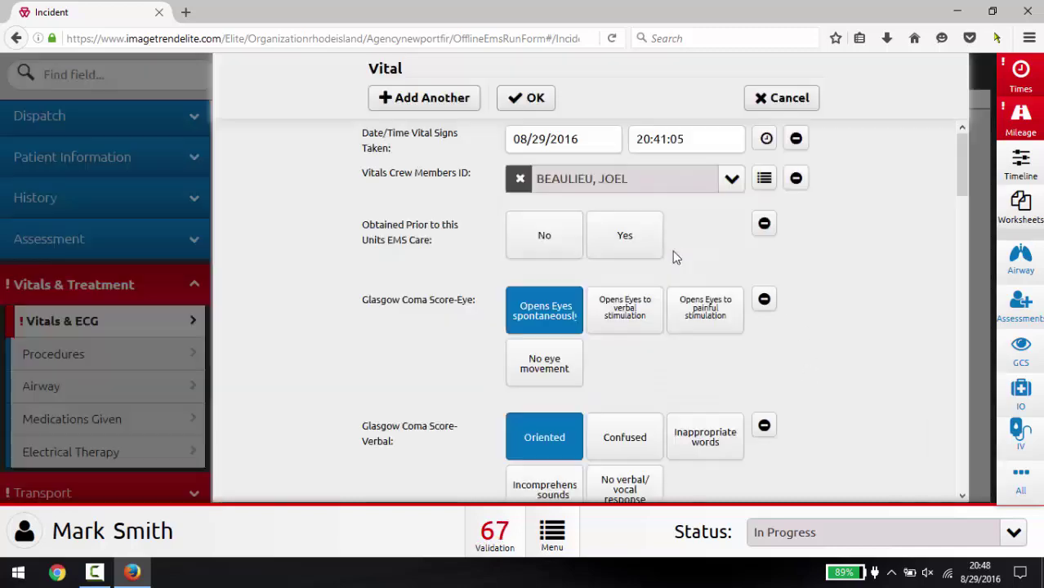
pyautogui.scroll(-7, 921, 305)
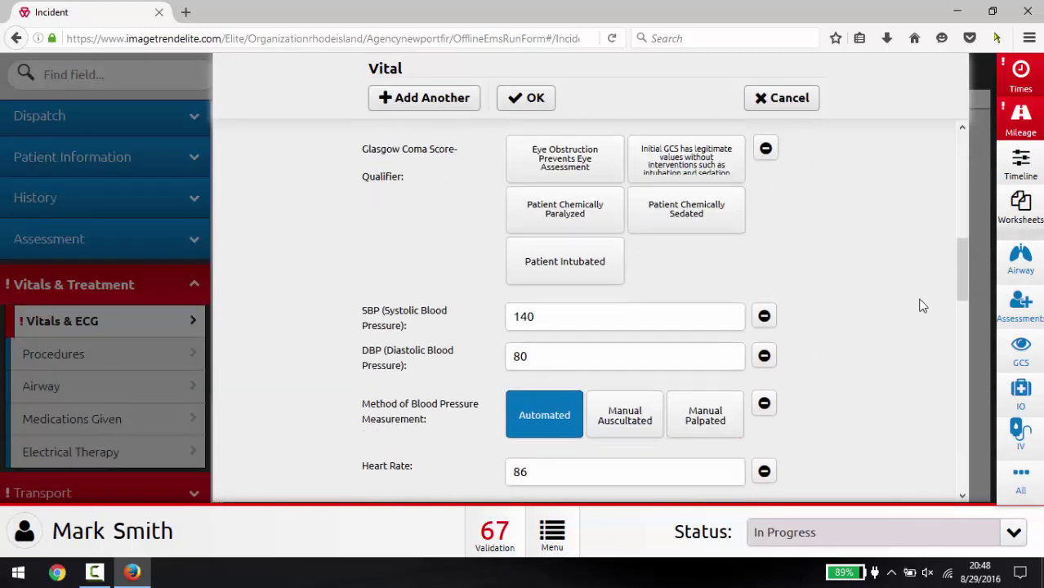
pyautogui.scroll(-15, 921, 305)
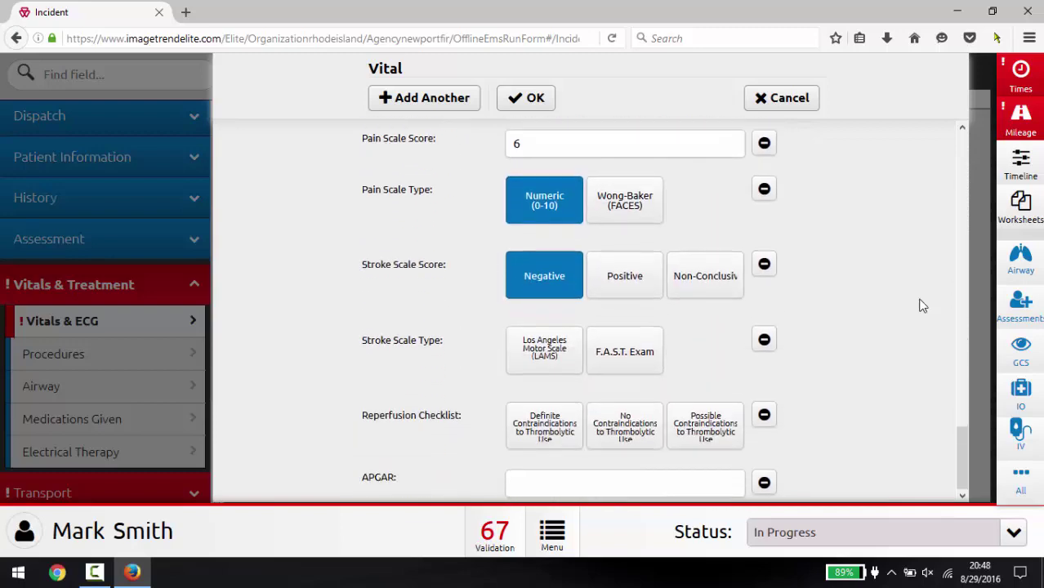
pyautogui.scroll(20, 921, 306)
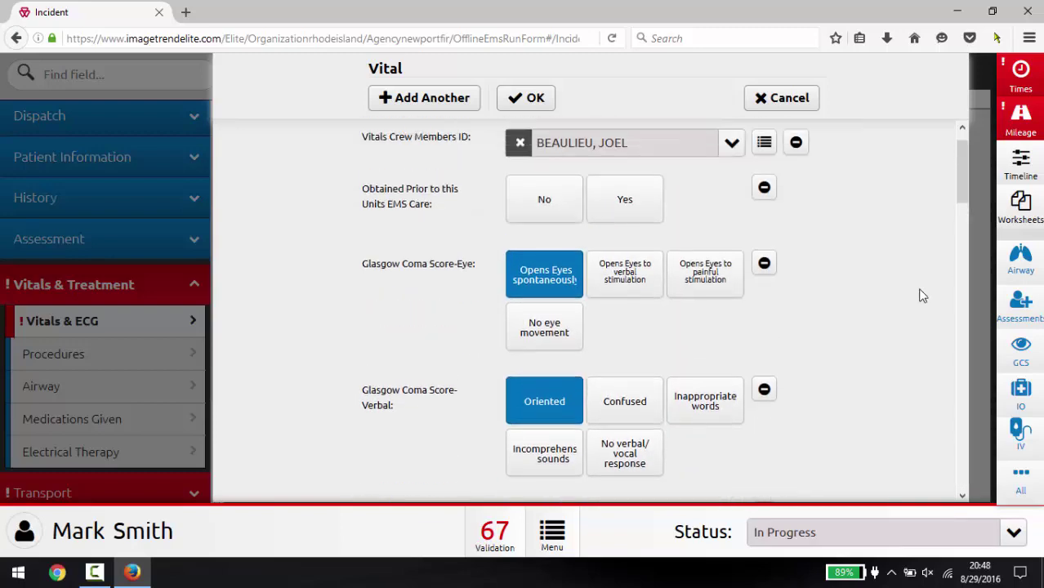
pyautogui.scroll(2, 921, 296)
pyautogui.click(523, 98)
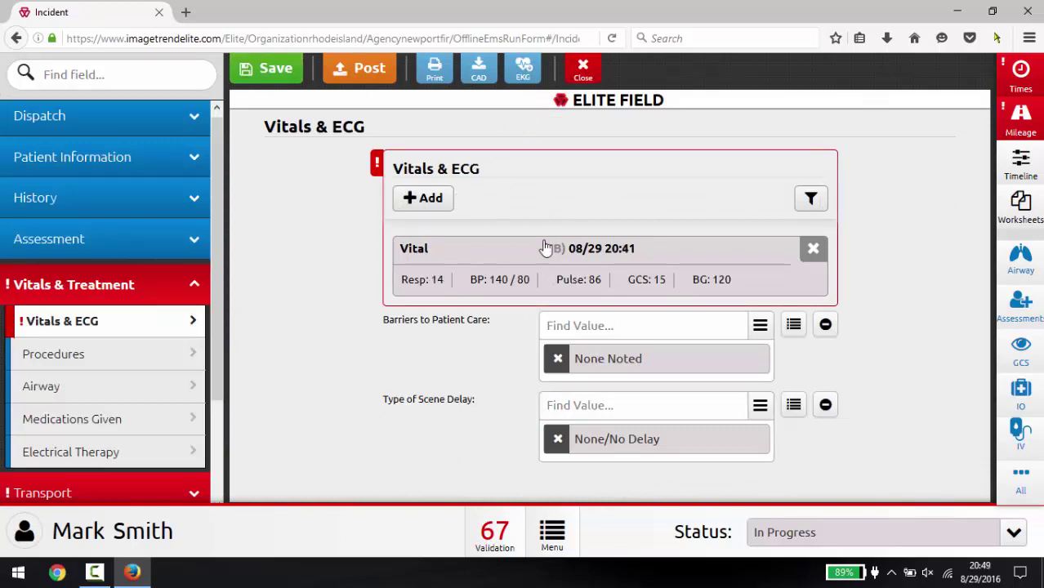
# - Glance at Dispatch Information, then return to Vitals & ECG to add another entry
pyautogui.click(94, 129)
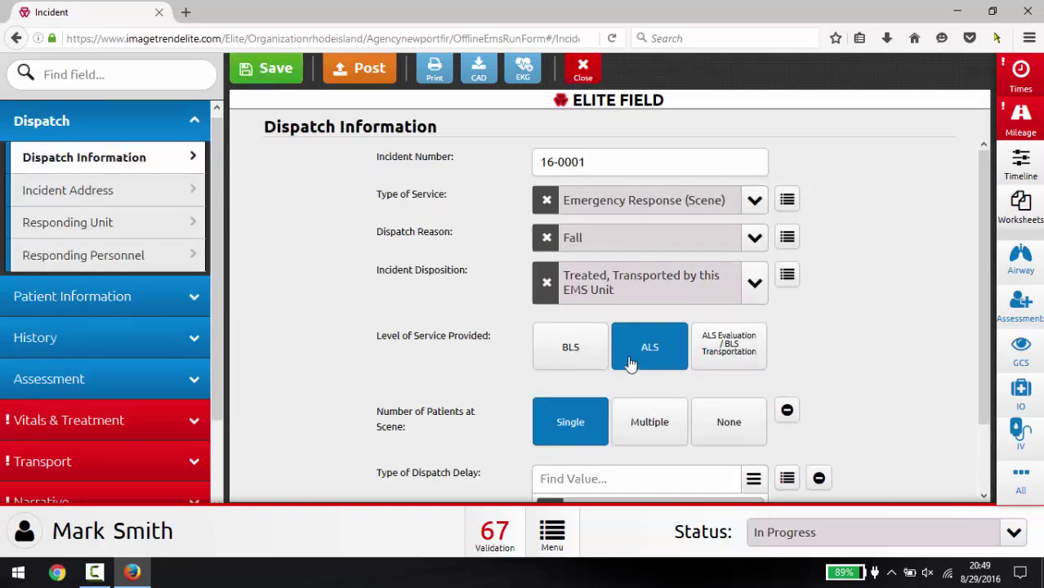
pyautogui.click(77, 423)
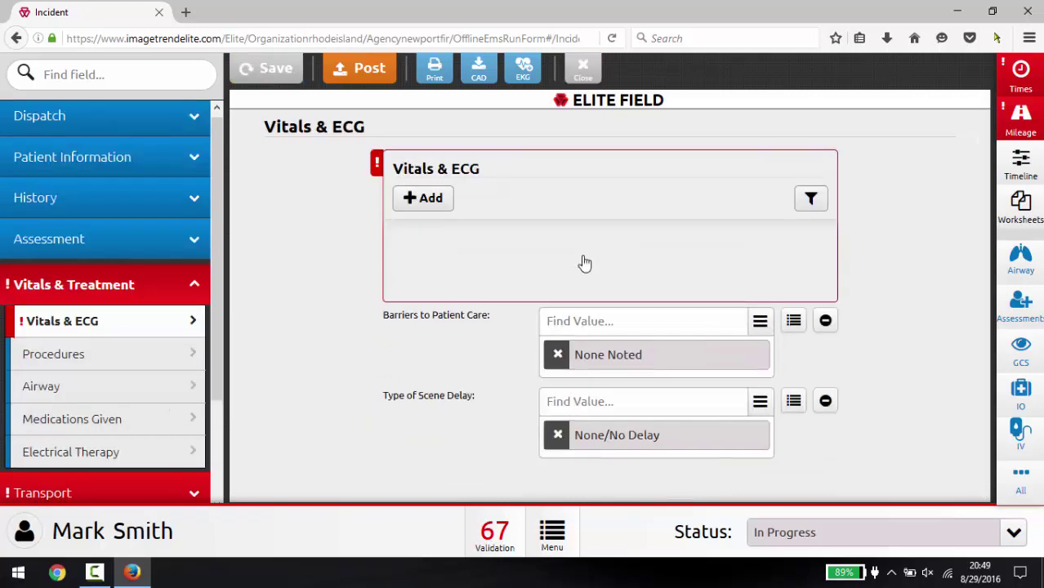
pyautogui.click(410, 198)
# - Create an ECG entry of type 3-Lead / 4-Lead with Sinus Rhythm
pyautogui.click(540, 191)
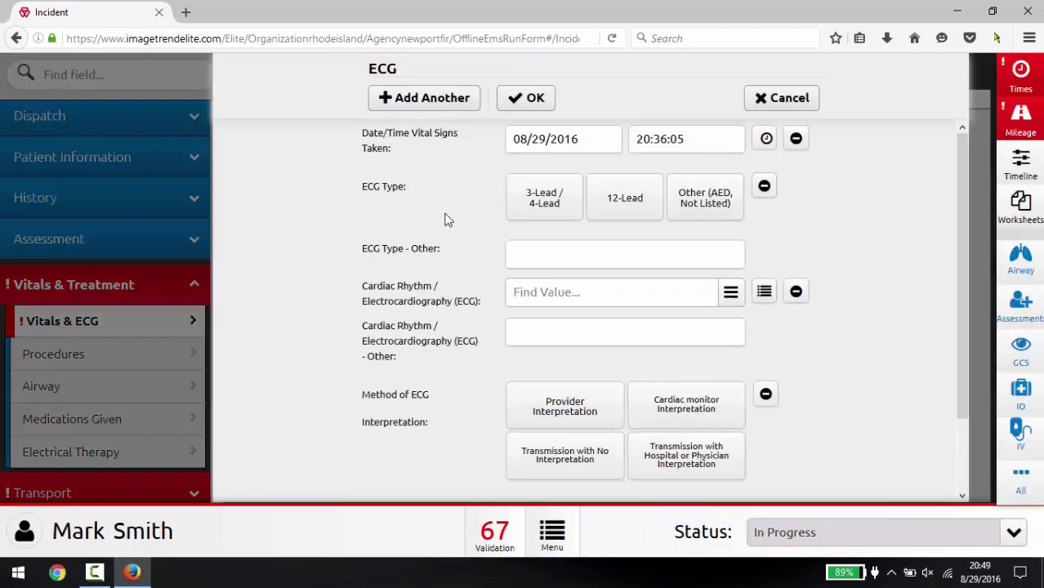
pyautogui.click(543, 202)
pyautogui.click(570, 296)
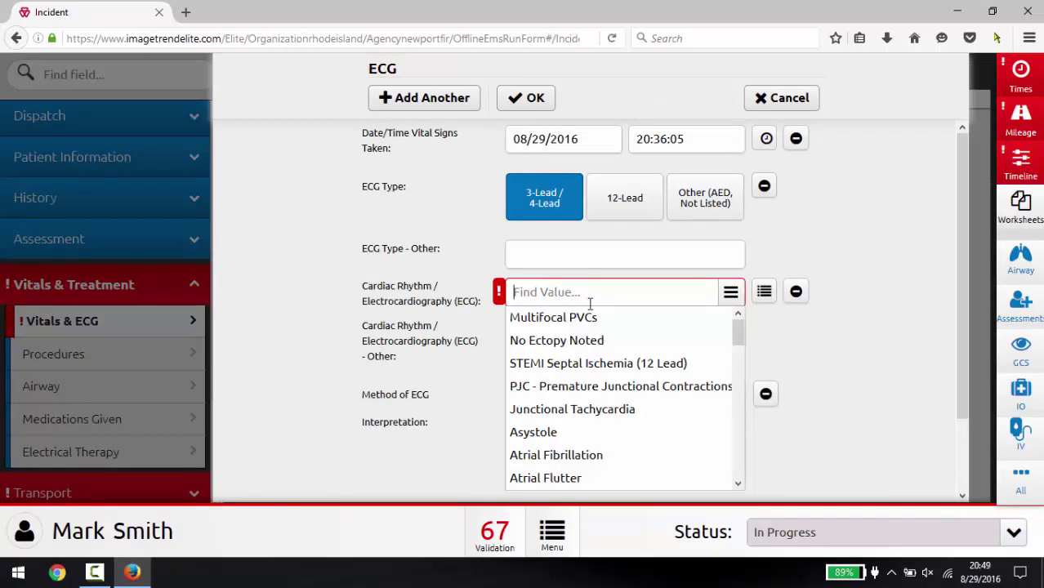
pyautogui.scroll(-1, 680, 400)
pyautogui.scroll(-1, 681, 400)
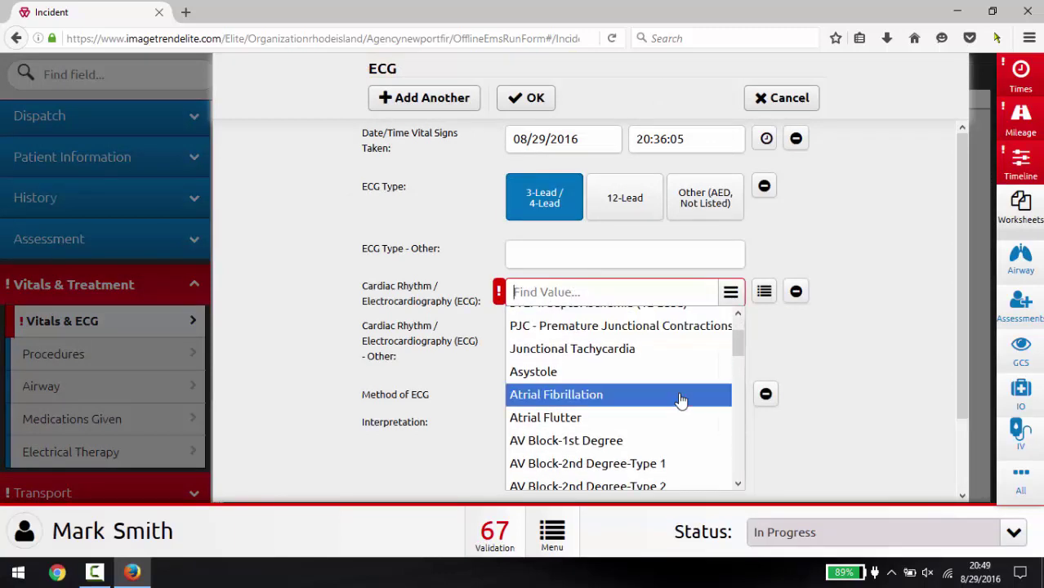
pyautogui.scroll(1, 681, 400)
pyautogui.scroll(-3, 681, 399)
pyautogui.scroll(5, 681, 399)
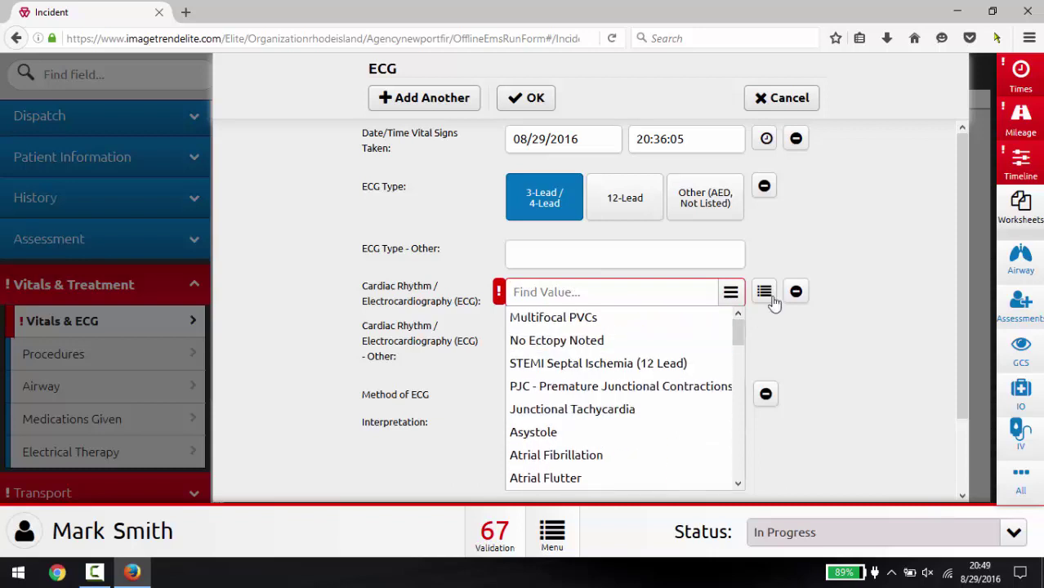
pyautogui.click(764, 291)
pyautogui.scroll(-8, 92, 262)
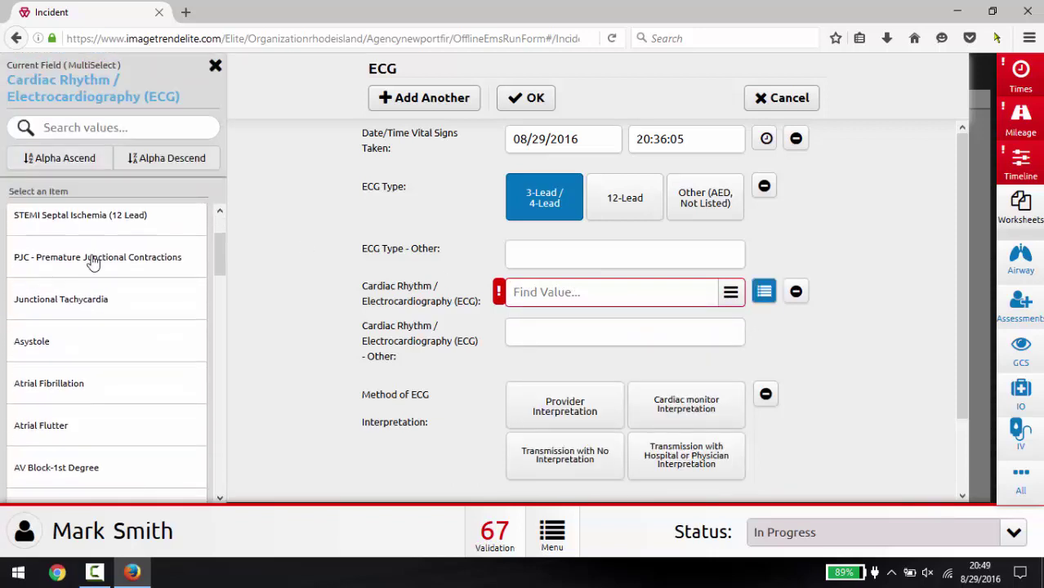
pyautogui.scroll(-4, 93, 262)
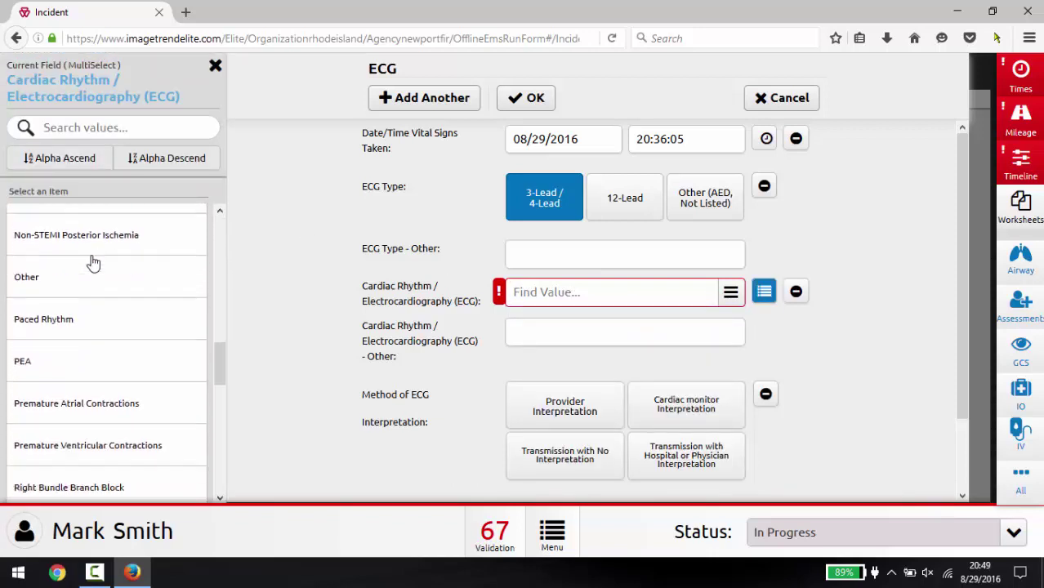
pyautogui.click(80, 395)
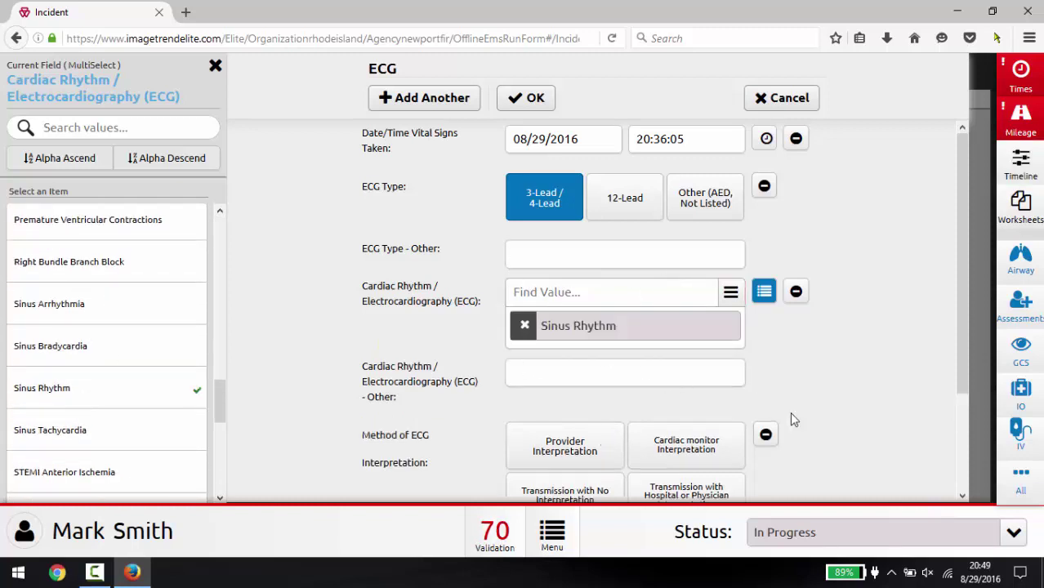
# - Mark the ECG as Provider Interpretation and save it
pyautogui.scroll(-2, 790, 418)
pyautogui.click(527, 346)
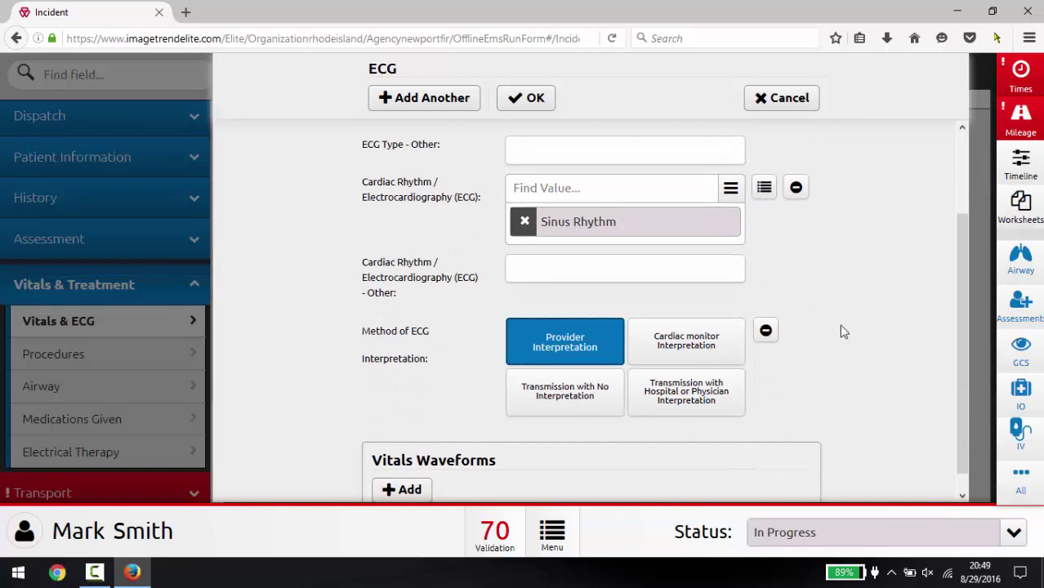
pyautogui.scroll(-1, 843, 331)
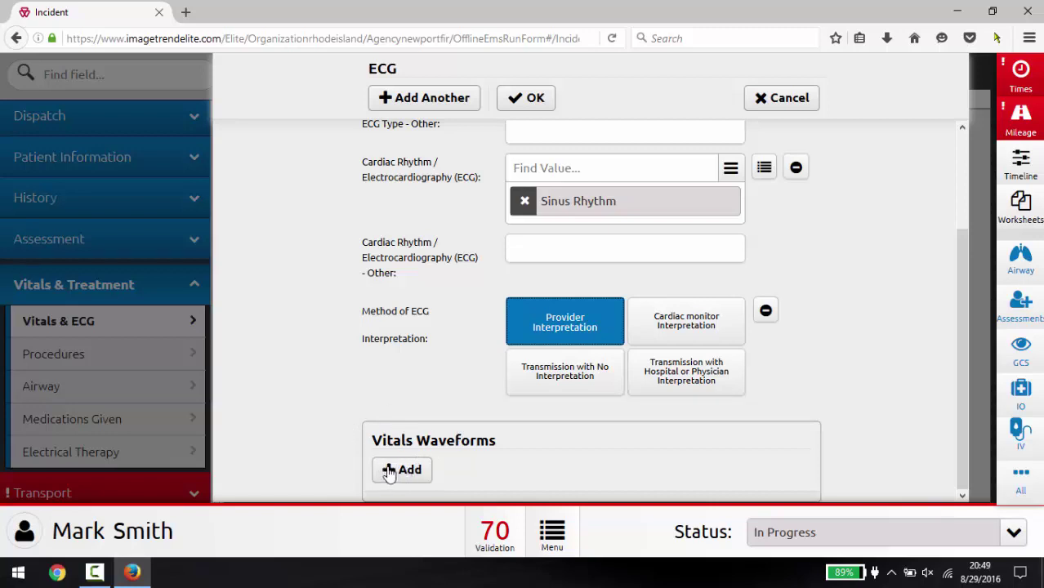
pyautogui.click(531, 98)
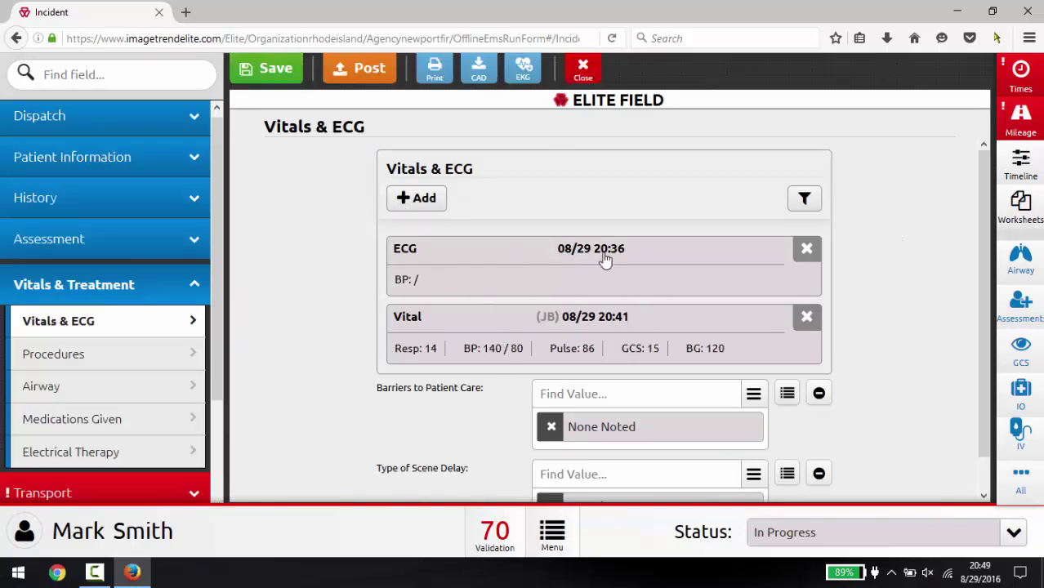
# - Collapse Vitals & Treatment in the navigation and go to Transport Information
pyautogui.scroll(-1, 617, 340)
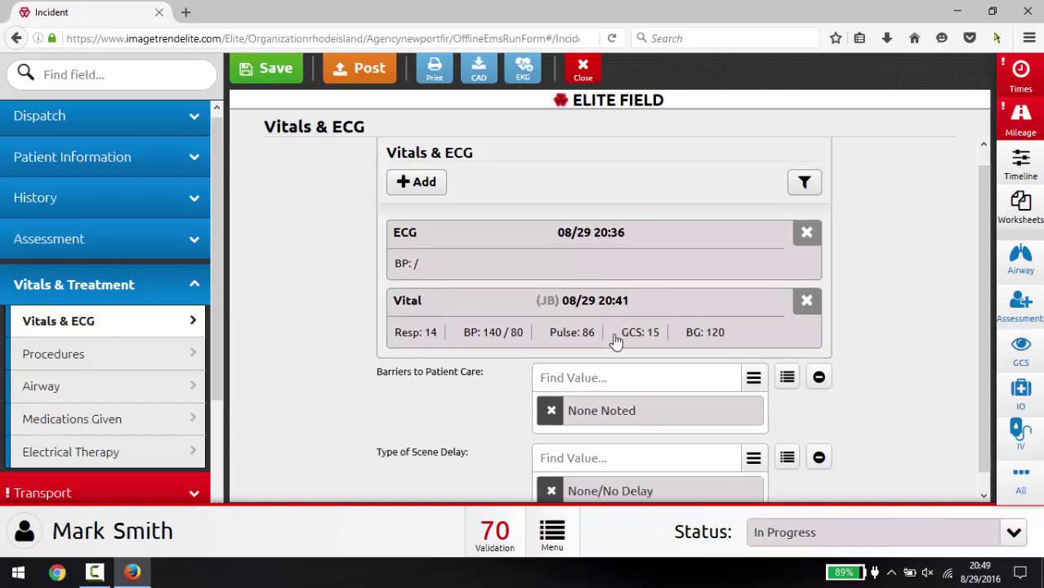
pyautogui.click(194, 282)
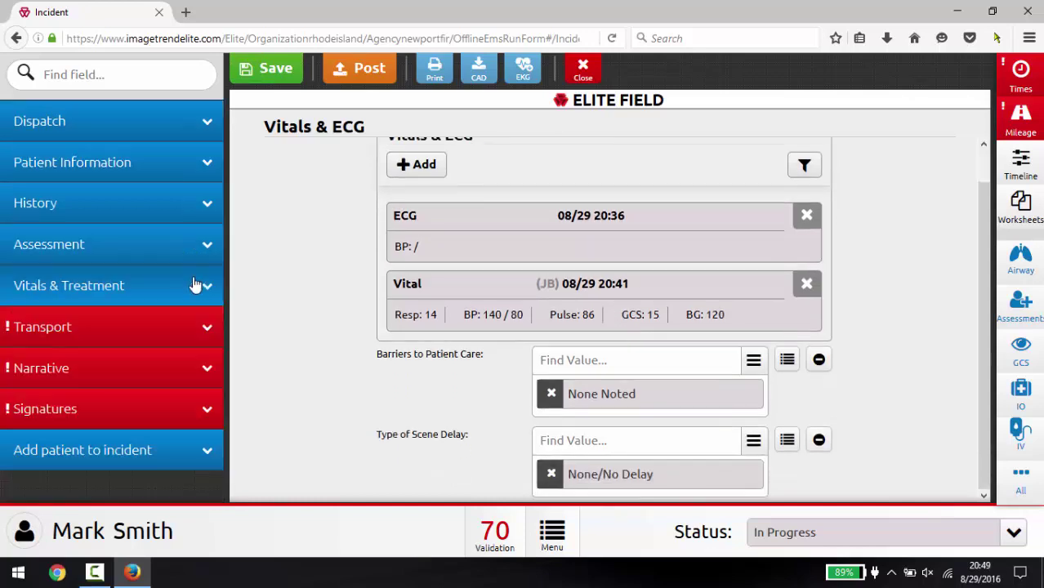
pyautogui.click(176, 323)
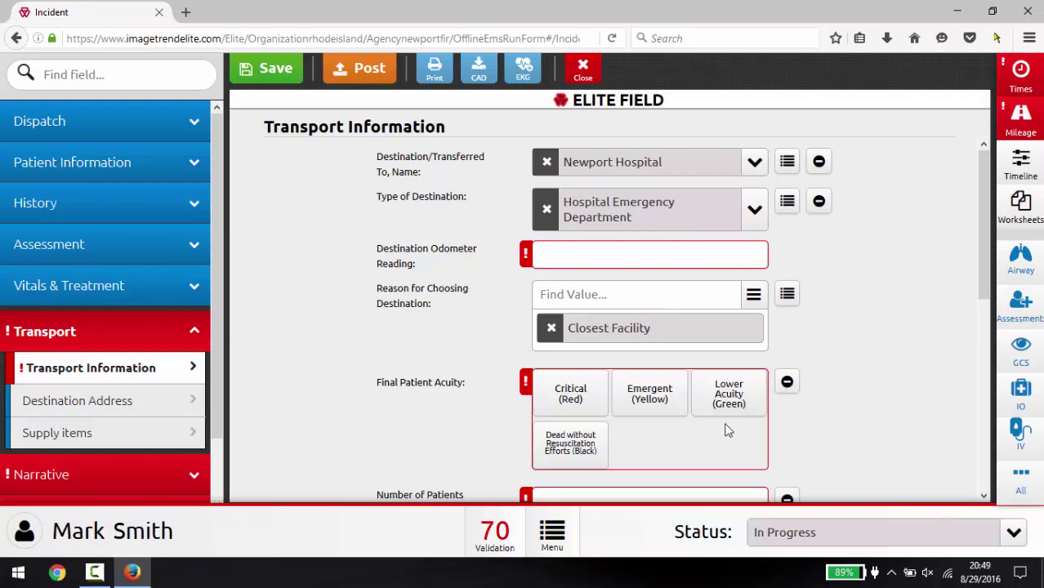
# - Set final patient acuity to Lower Acuity (Green) and patients transported to 1
pyautogui.click(729, 394)
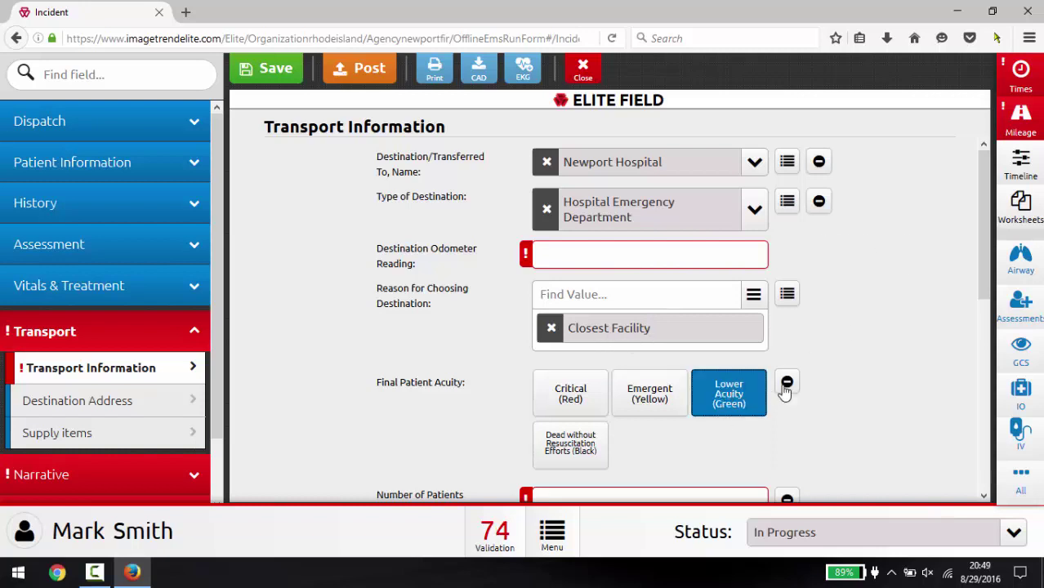
pyautogui.scroll(-3, 782, 391)
pyautogui.click(710, 354)
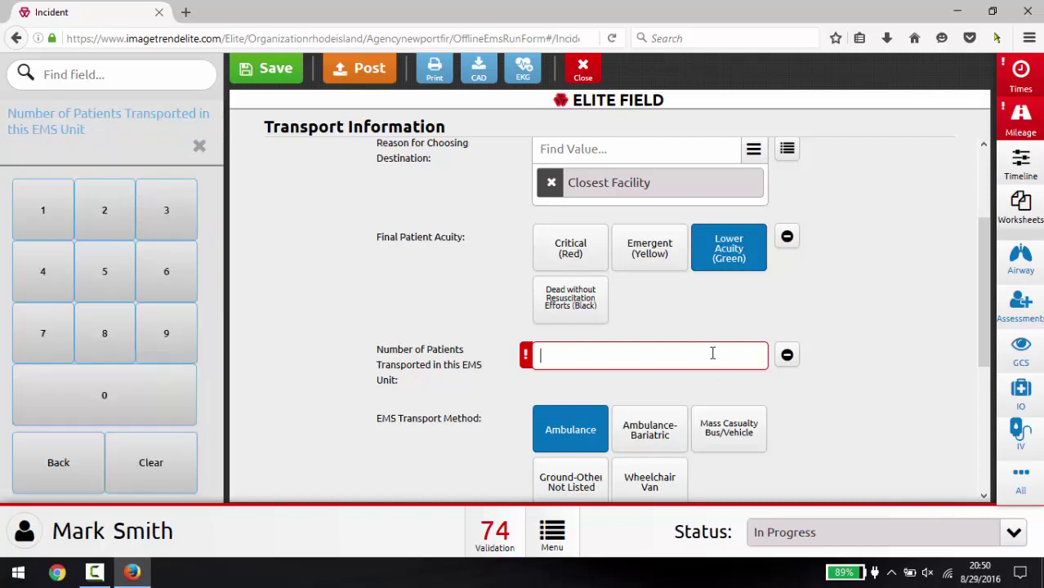
pyautogui.write('1')
pyautogui.scroll(-3, 835, 380)
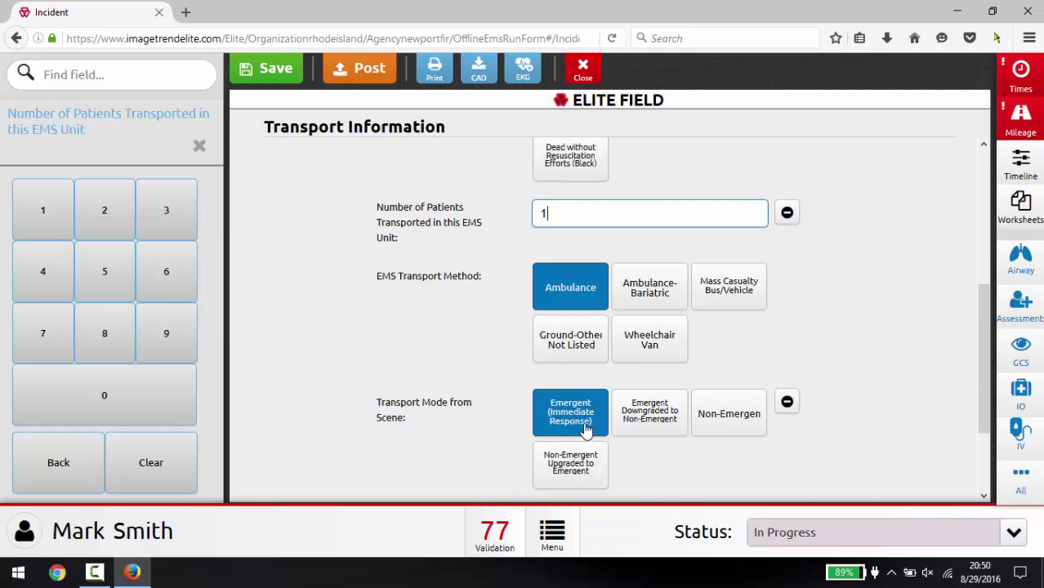
pyautogui.scroll(-3, 585, 445)
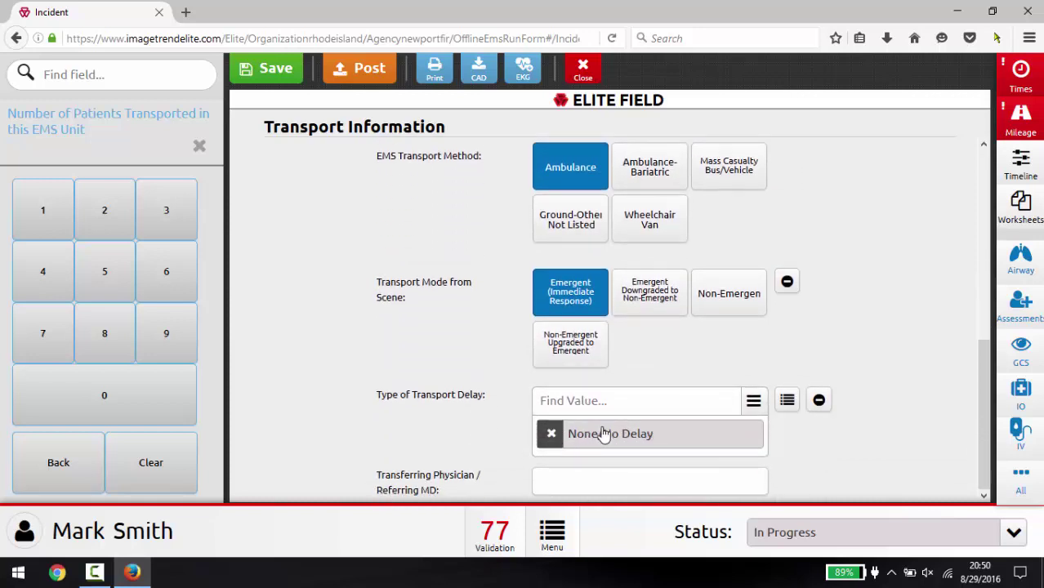
# - Select the destination odometer field and bring up the Mileage panel
pyautogui.scroll(10, 747, 431)
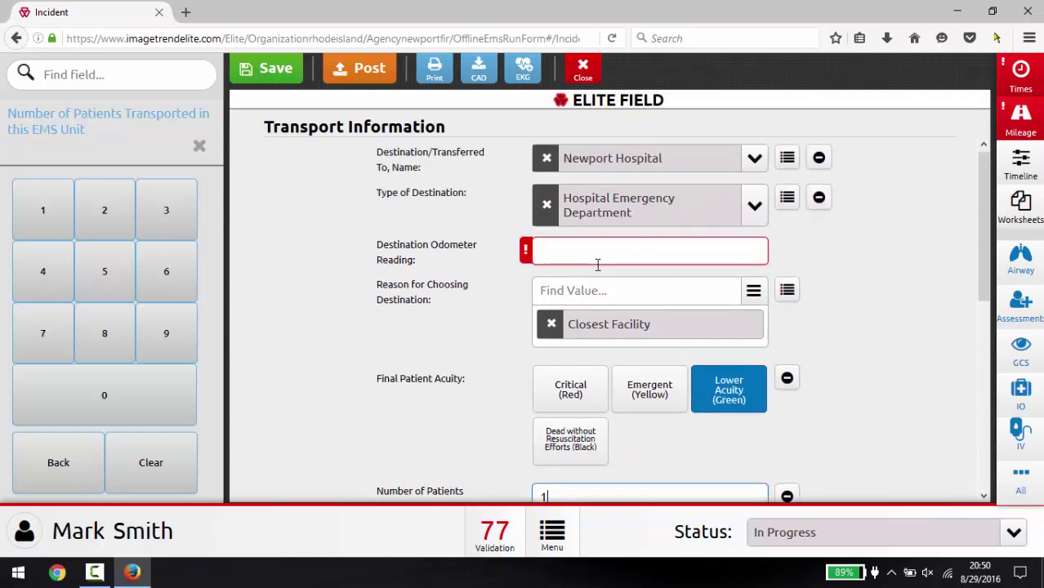
pyautogui.click(655, 250)
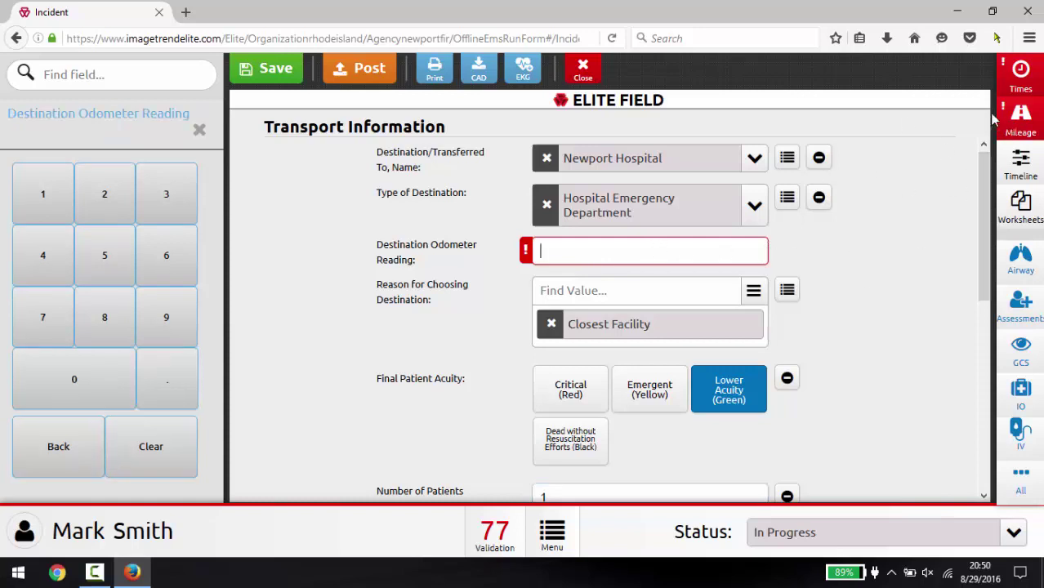
pyautogui.click(1018, 130)
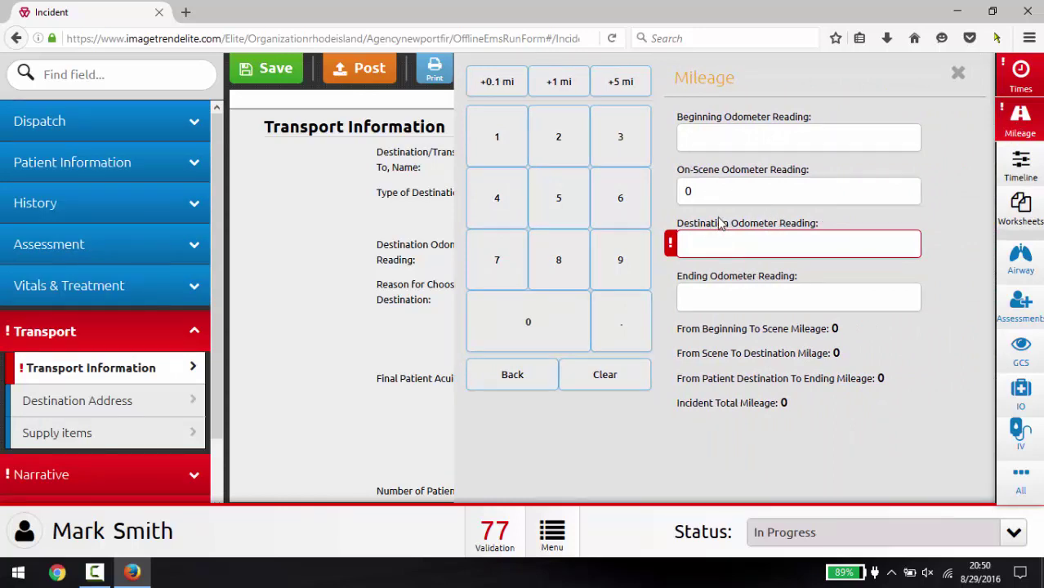
# - Enter 1.8 as the destination odometer reading using the mileage keypad, then close the panel
pyautogui.click(711, 194)
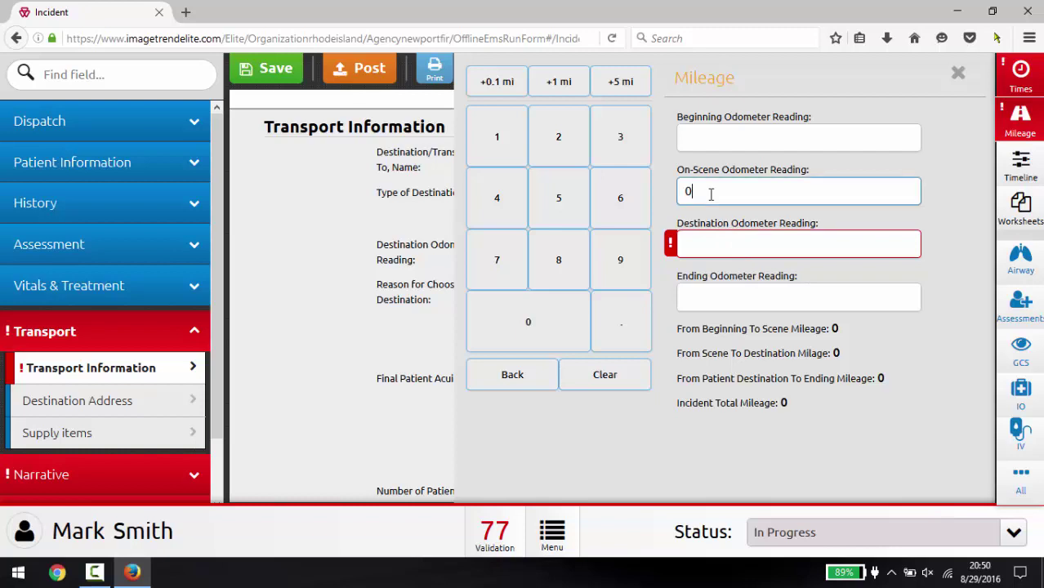
pyautogui.click(724, 247)
pyautogui.click(695, 190)
pyautogui.click(708, 242)
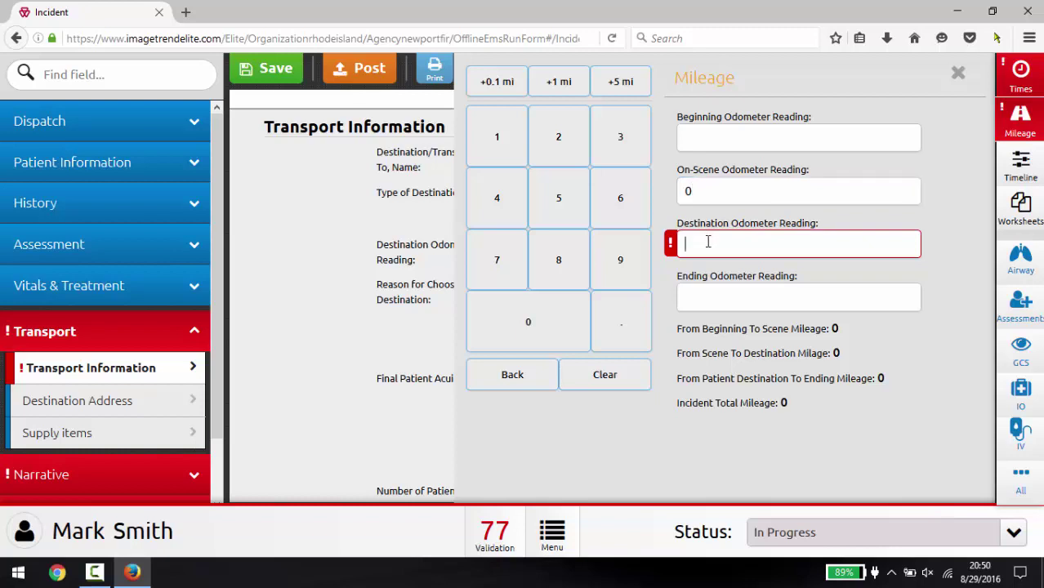
pyautogui.click(562, 81)
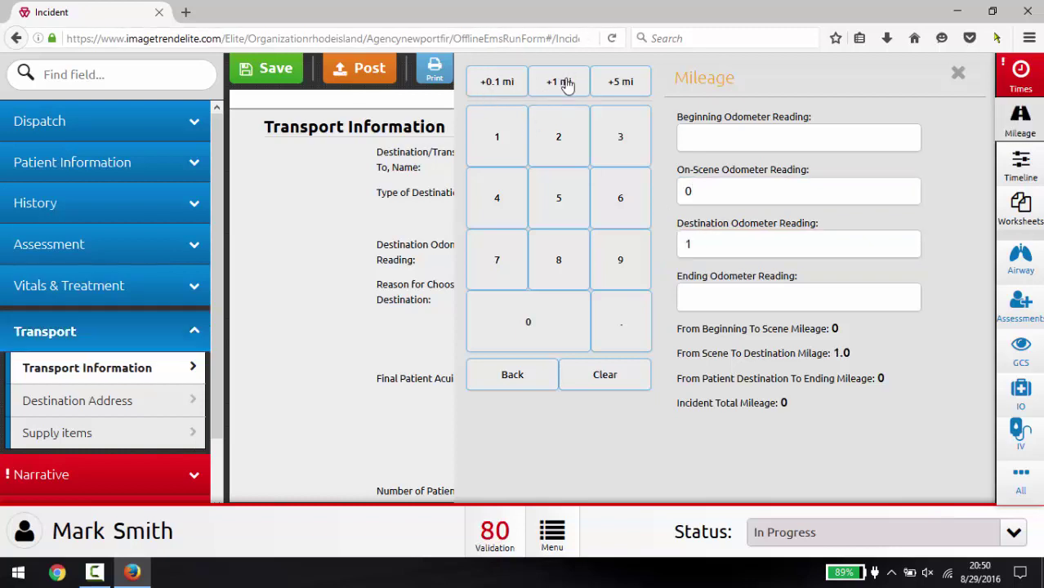
pyautogui.click(486, 84)
pyautogui.click(485, 84)
pyautogui.click(486, 84)
pyautogui.click(486, 84)
pyautogui.click(486, 84)
pyautogui.click(486, 84)
pyautogui.click(955, 75)
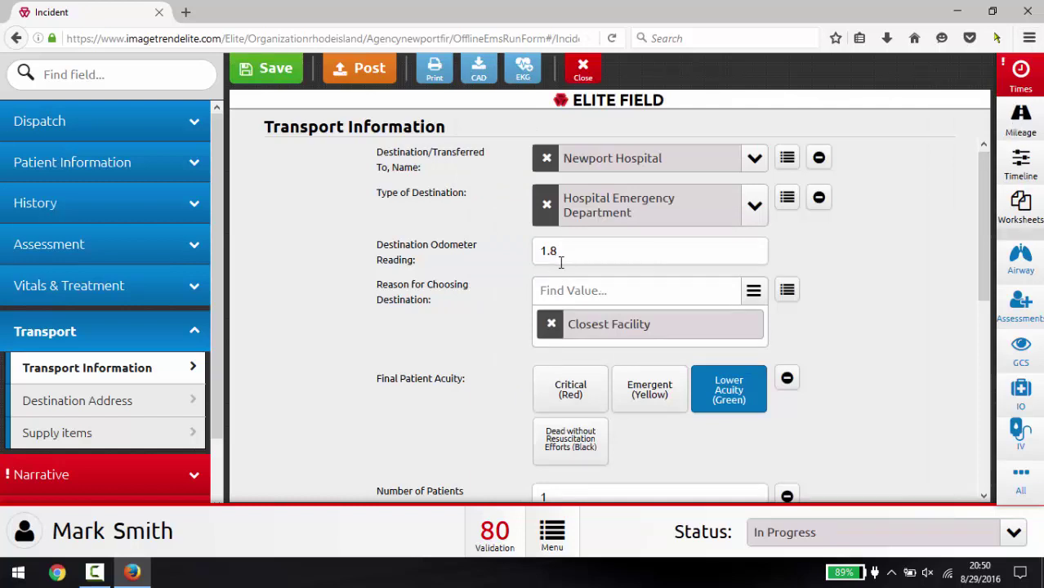
# - Leave the Transport section, passing through Supply items, and go to the Narrative page
pyautogui.click(187, 334)
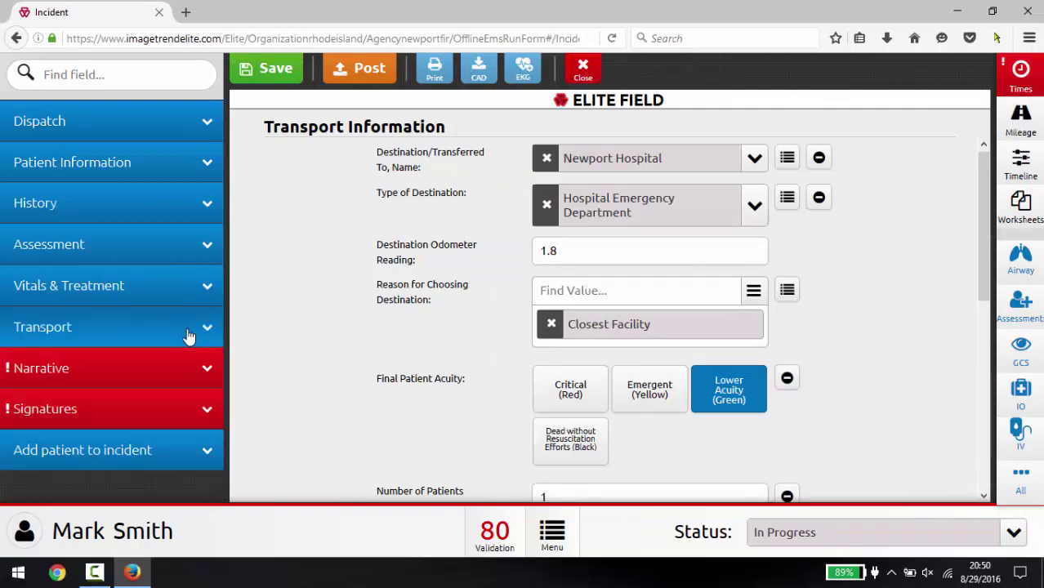
pyautogui.click(198, 335)
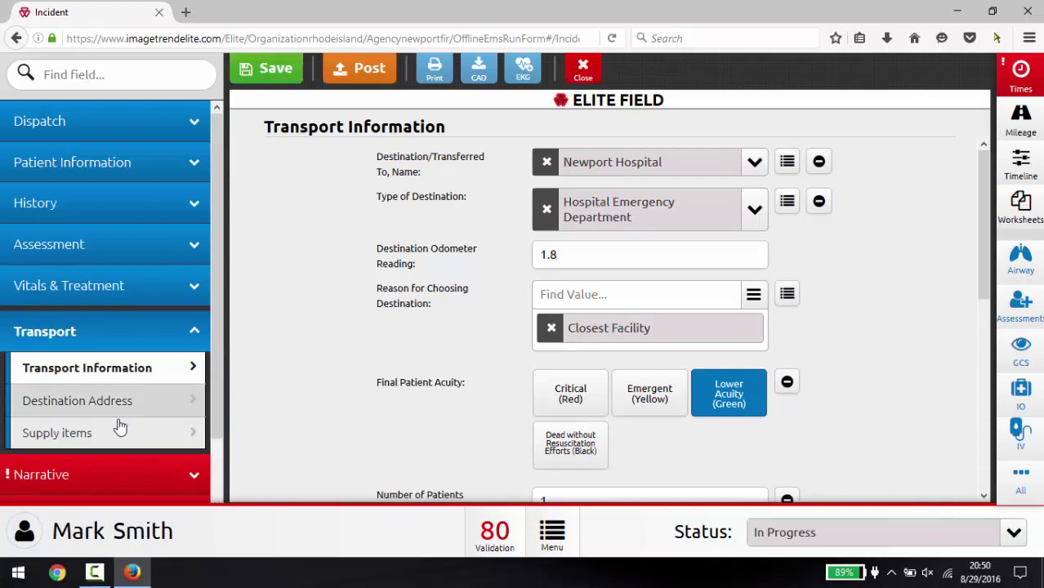
pyautogui.click(121, 432)
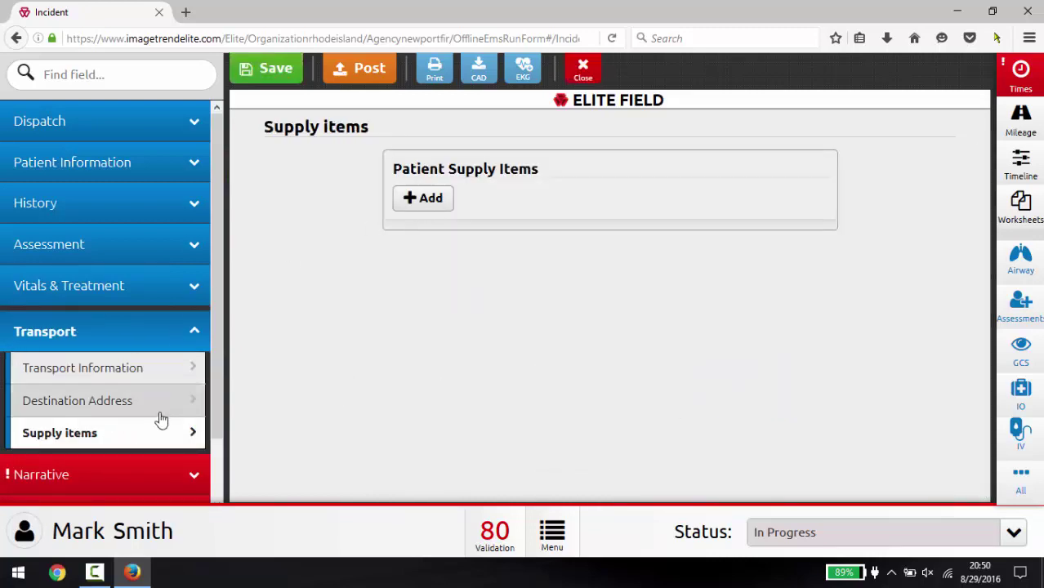
pyautogui.click(178, 329)
pyautogui.click(154, 360)
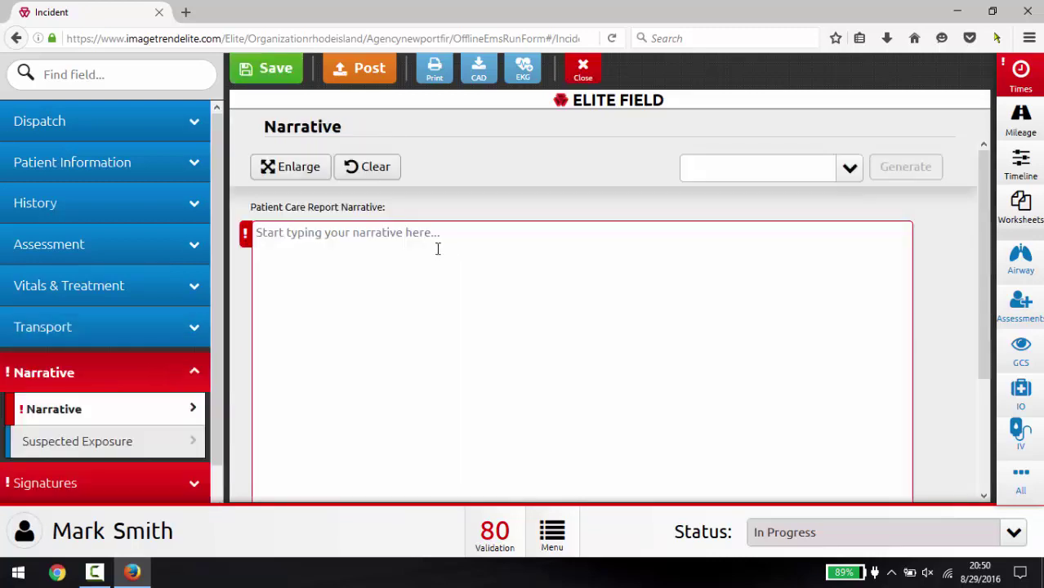
# - Generate the patient care narrative from the SOAP template
pyautogui.scroll(-3, 436, 247)
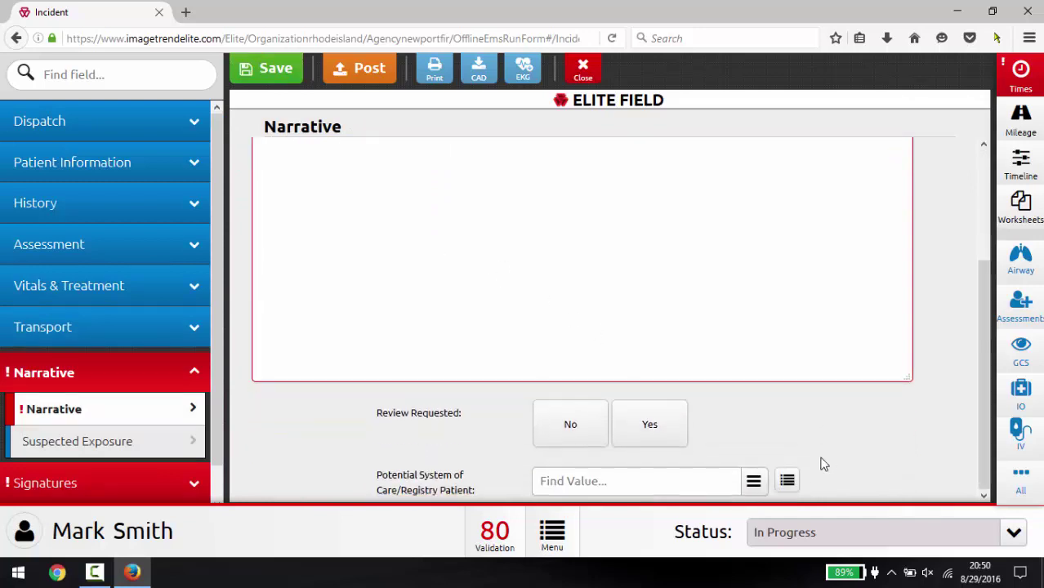
pyautogui.scroll(4, 650, 314)
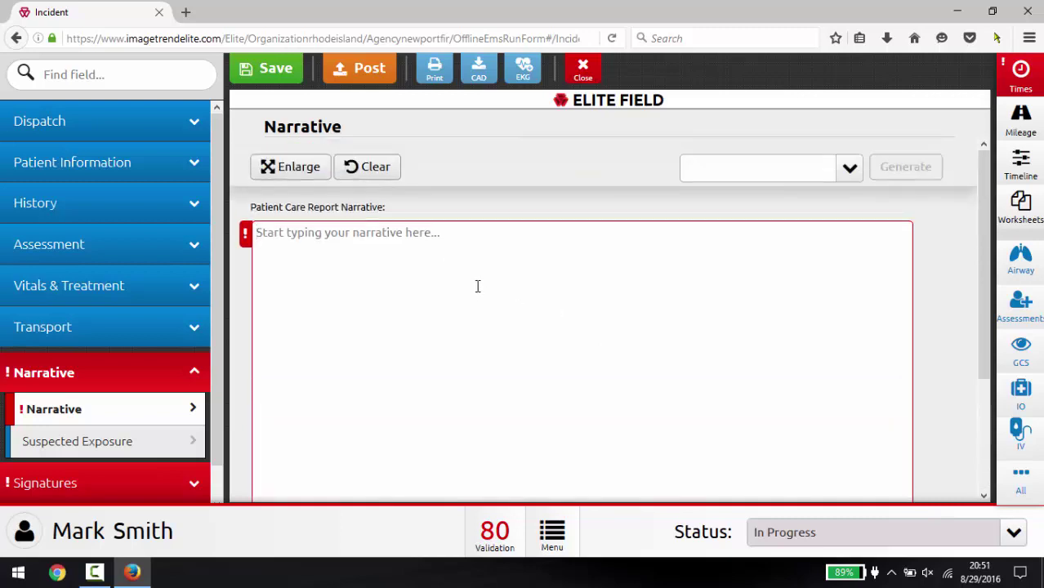
pyautogui.click(837, 174)
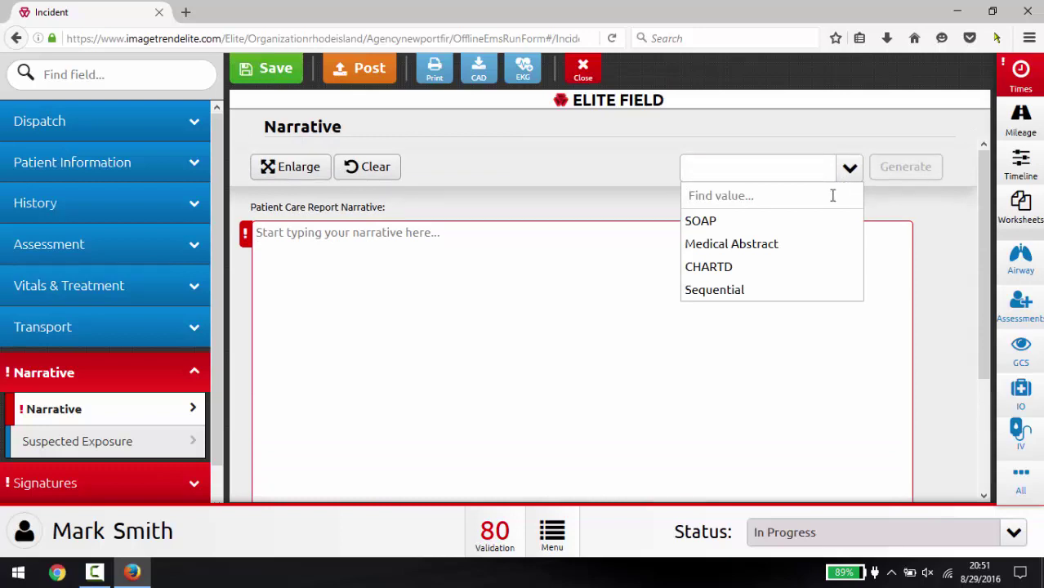
pyautogui.click(722, 233)
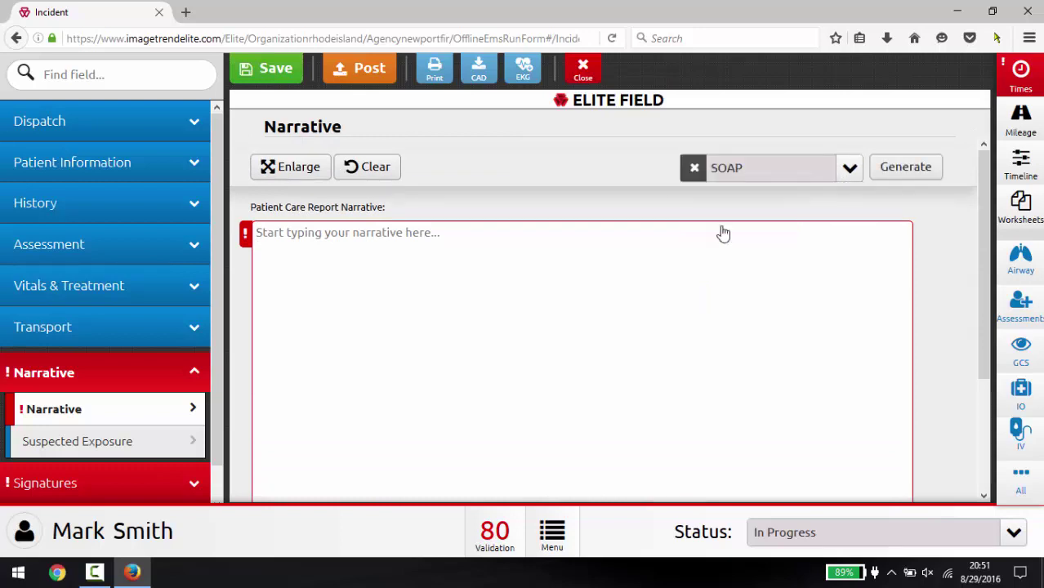
pyautogui.click(905, 169)
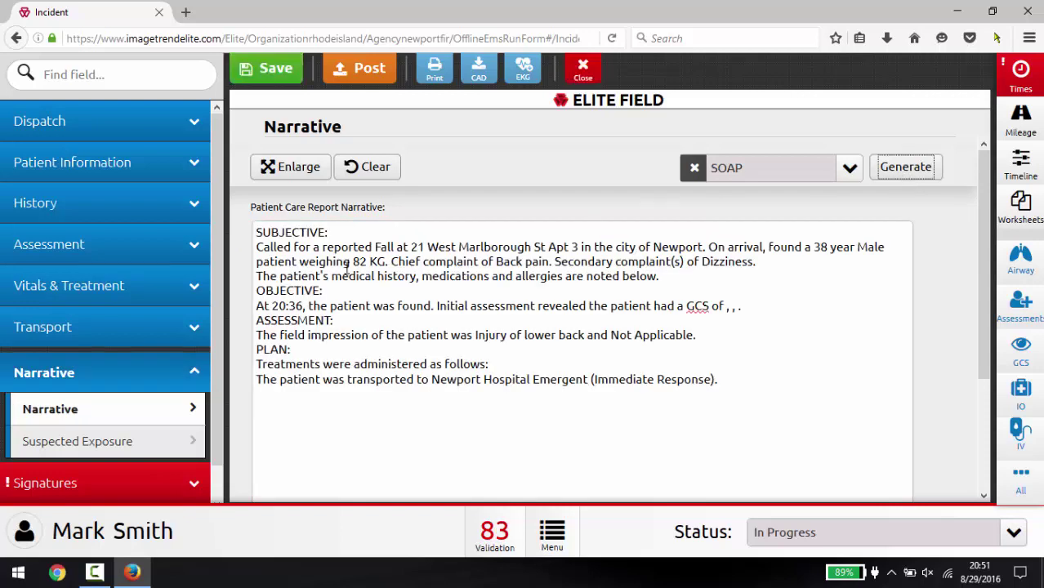
# - Overwrite the narrative with a Medical Abstract template version
pyautogui.click(844, 174)
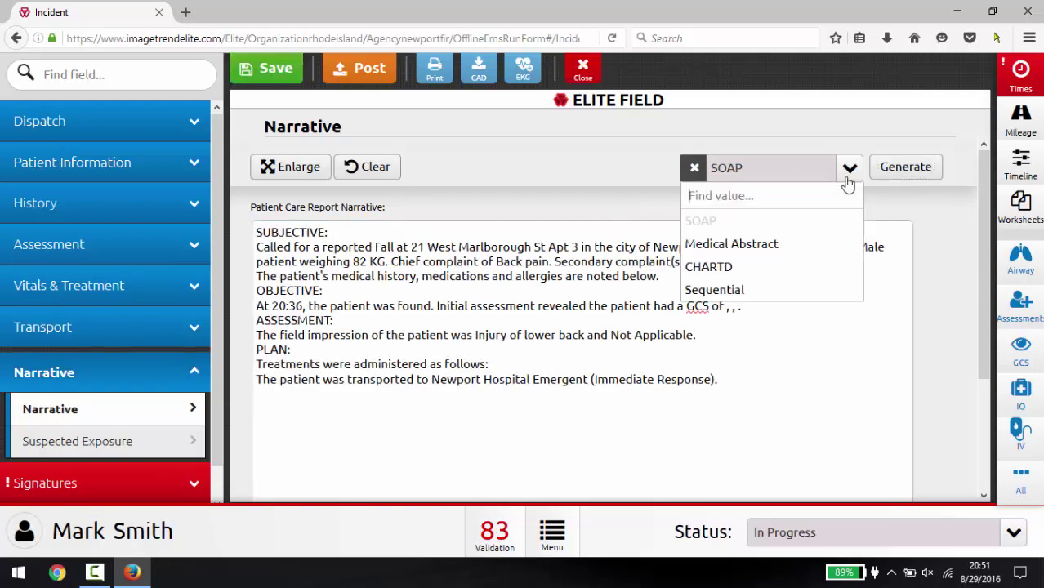
pyautogui.click(732, 243)
pyautogui.click(883, 173)
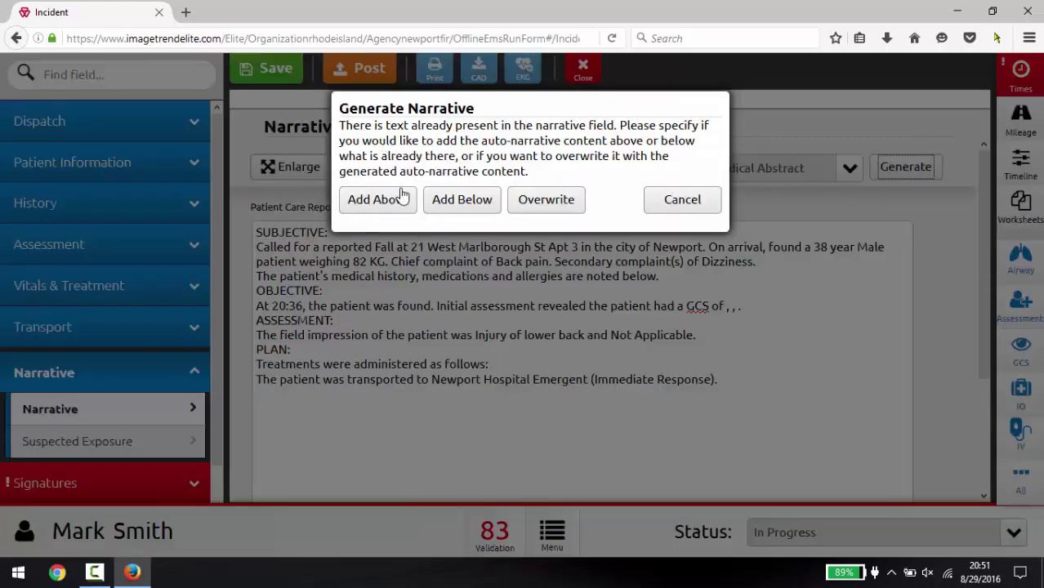
pyautogui.click(552, 204)
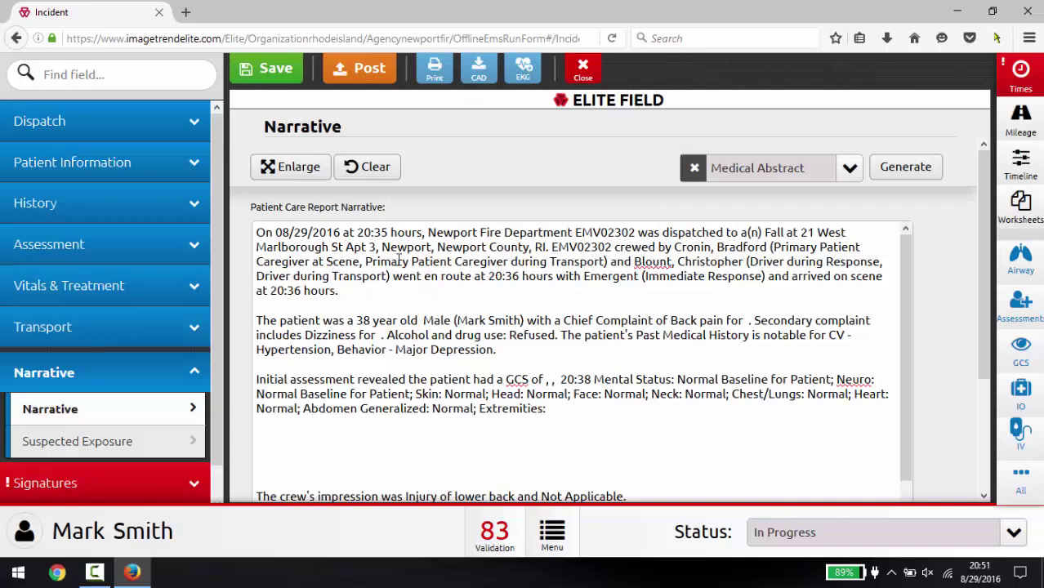
pyautogui.scroll(-1, 463, 278)
pyautogui.scroll(1, 463, 278)
pyautogui.scroll(-1, 463, 278)
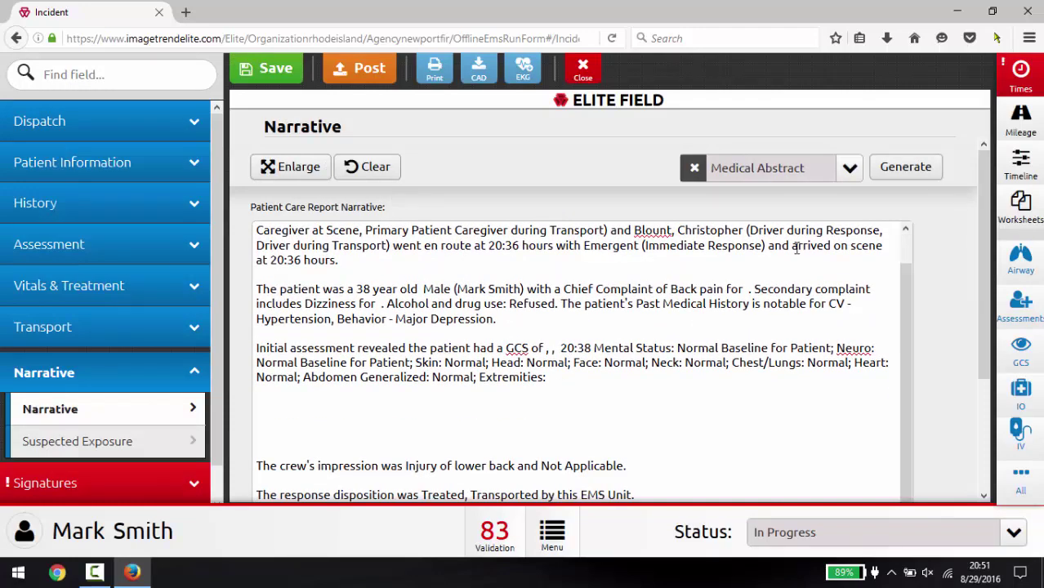
# - Overwrite the narrative with a CHARTD template version
pyautogui.click(851, 172)
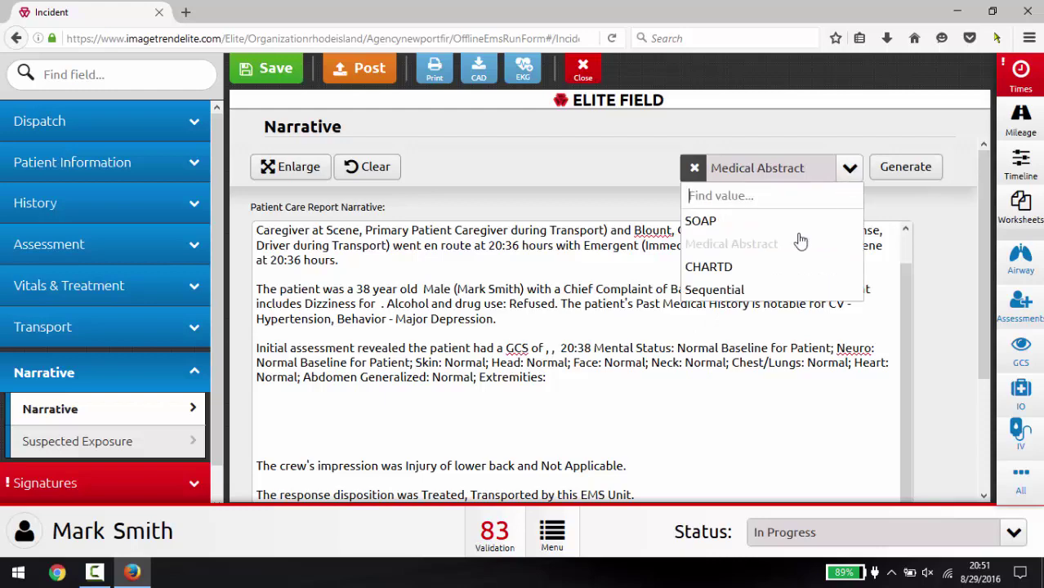
pyautogui.click(718, 266)
pyautogui.click(911, 167)
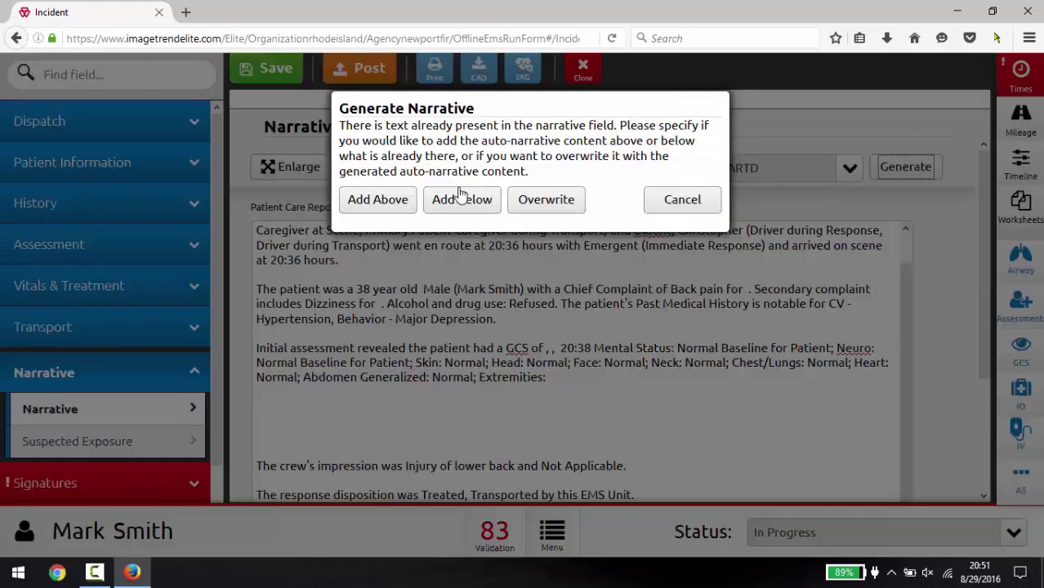
pyautogui.click(543, 198)
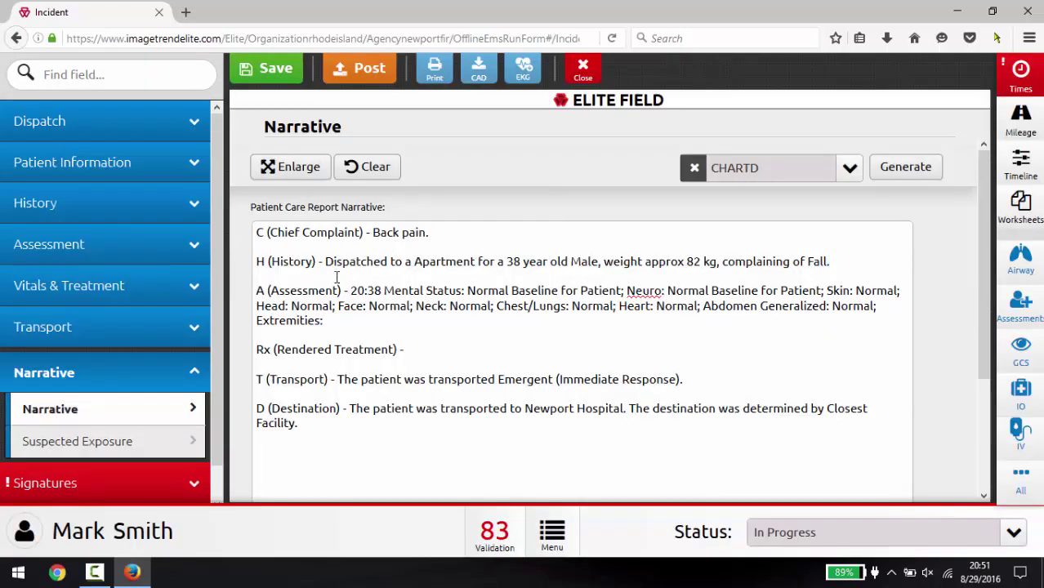
# - Overwrite the narrative with the Sequential template, then open the IV procedure form
pyautogui.click(849, 171)
pyautogui.click(722, 289)
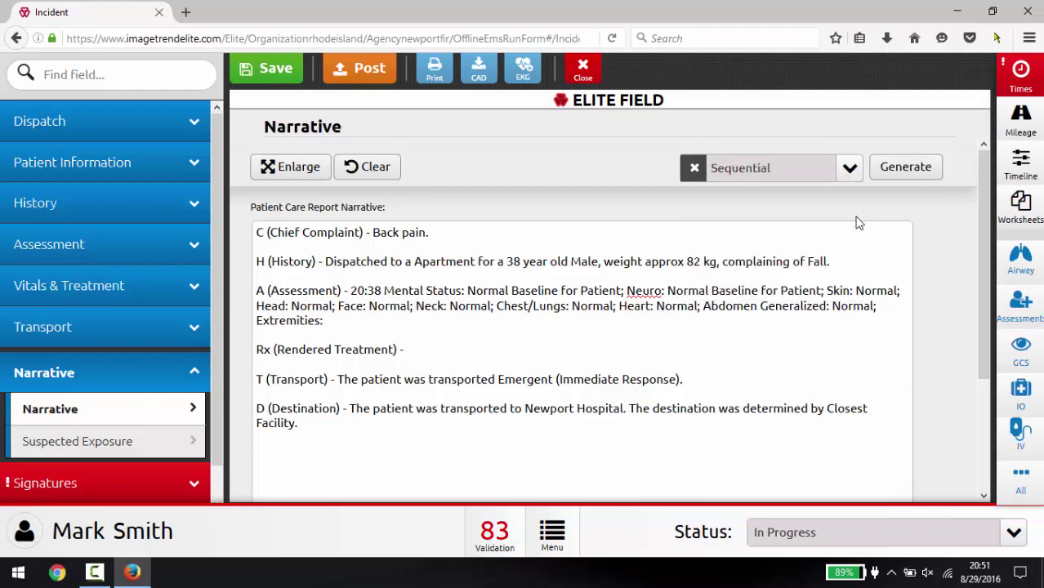
pyautogui.click(890, 173)
pyautogui.click(546, 201)
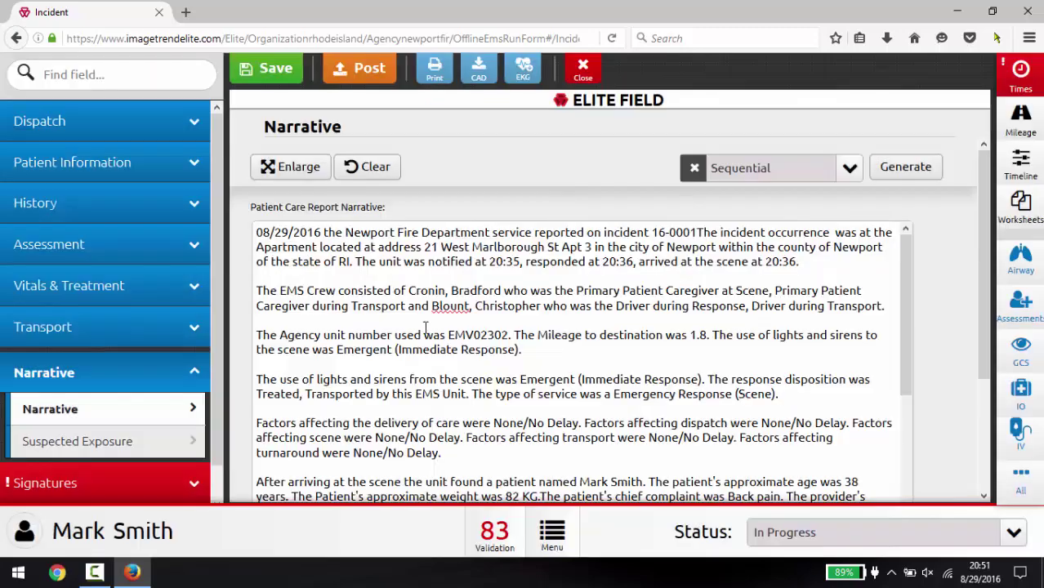
pyautogui.scroll(-6, 414, 306)
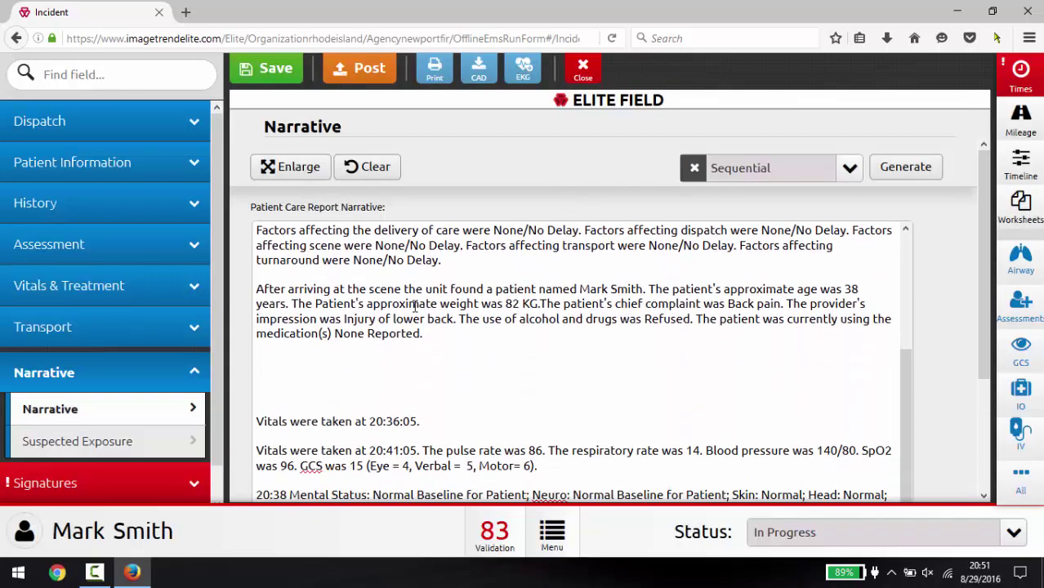
pyautogui.scroll(-2, 414, 305)
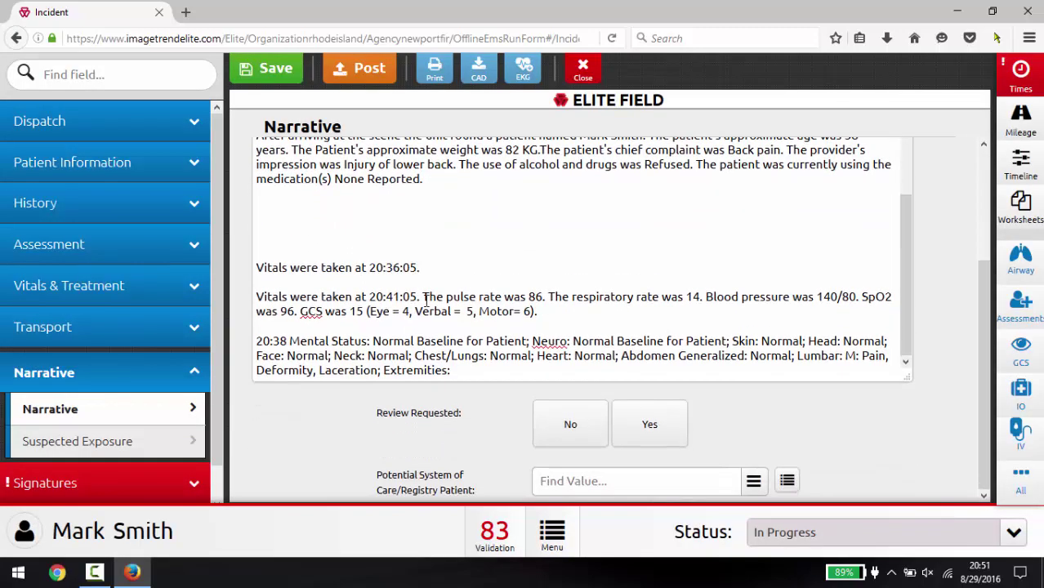
pyautogui.scroll(3, 633, 288)
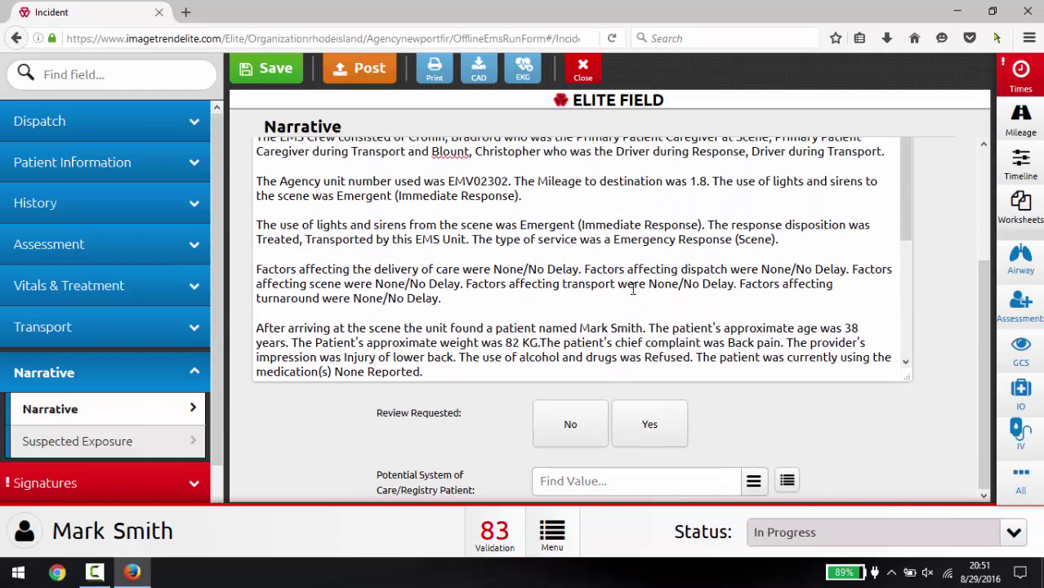
pyautogui.click(199, 381)
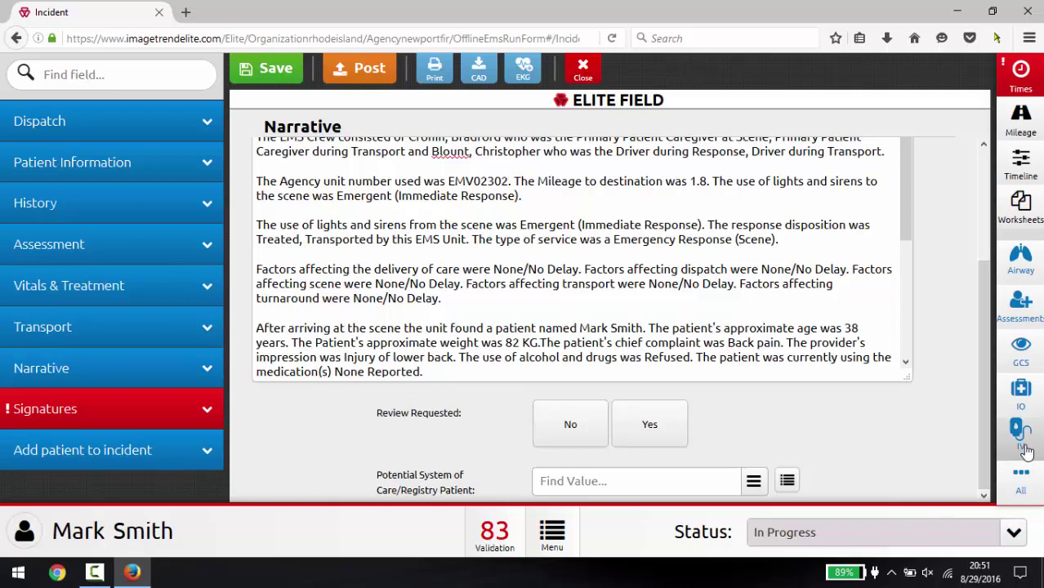
pyautogui.click(1022, 445)
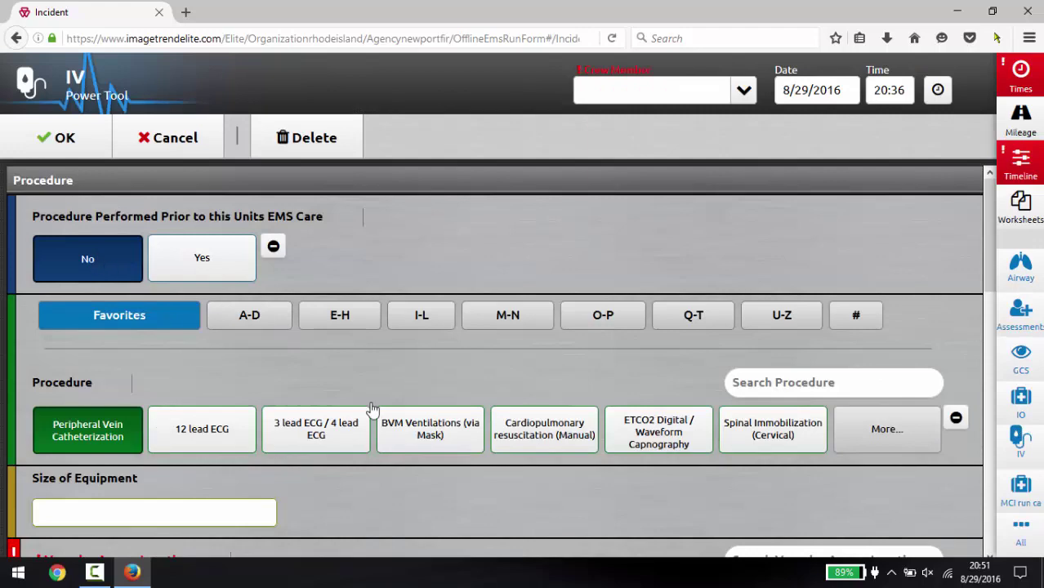
# - Record IV access at Antecubital-Left with 1 successful attempt
pyautogui.scroll(-2, 386, 370)
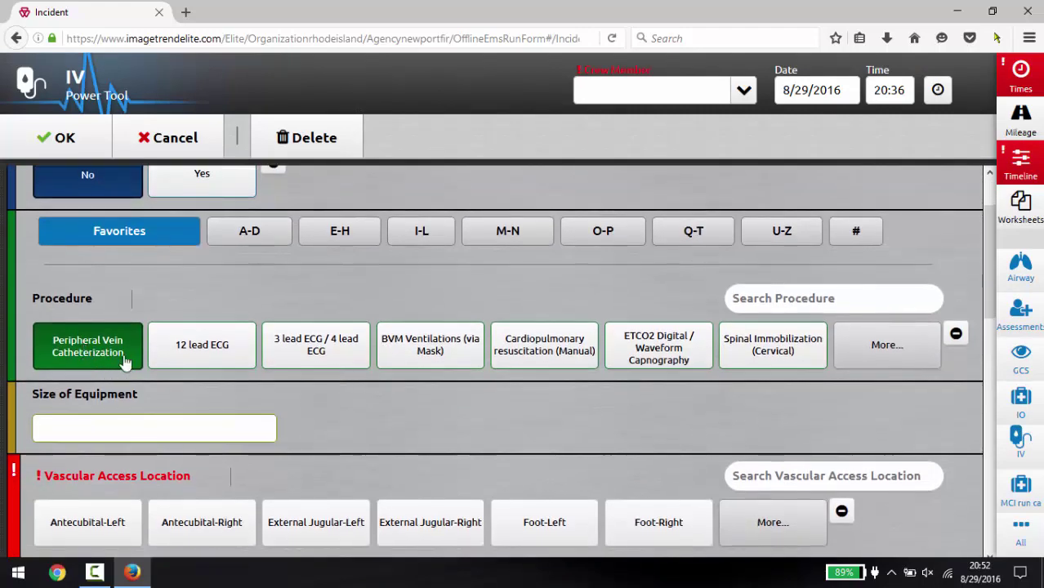
pyautogui.scroll(-4, 360, 383)
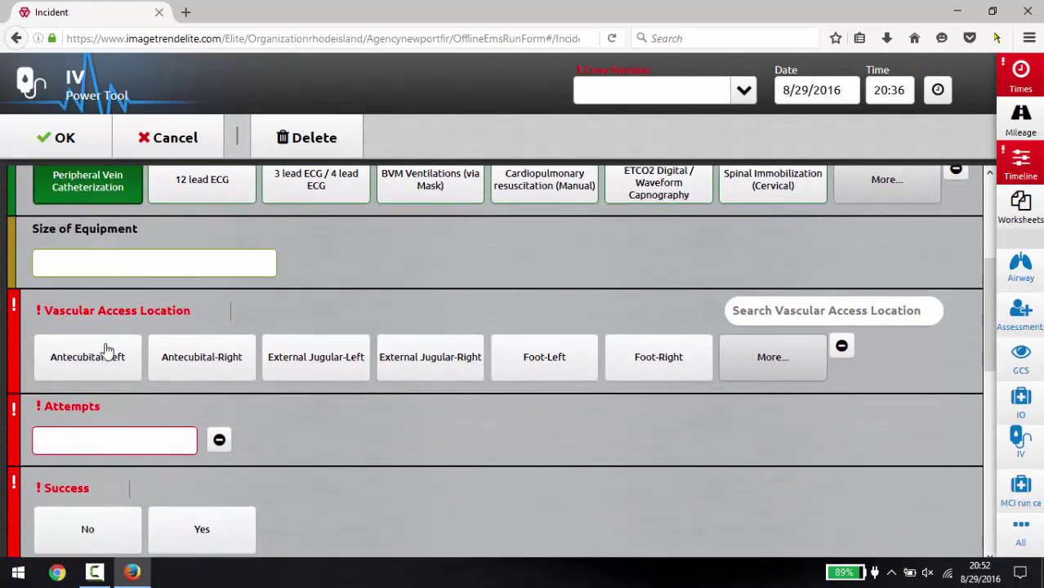
pyautogui.click(88, 357)
pyautogui.click(181, 443)
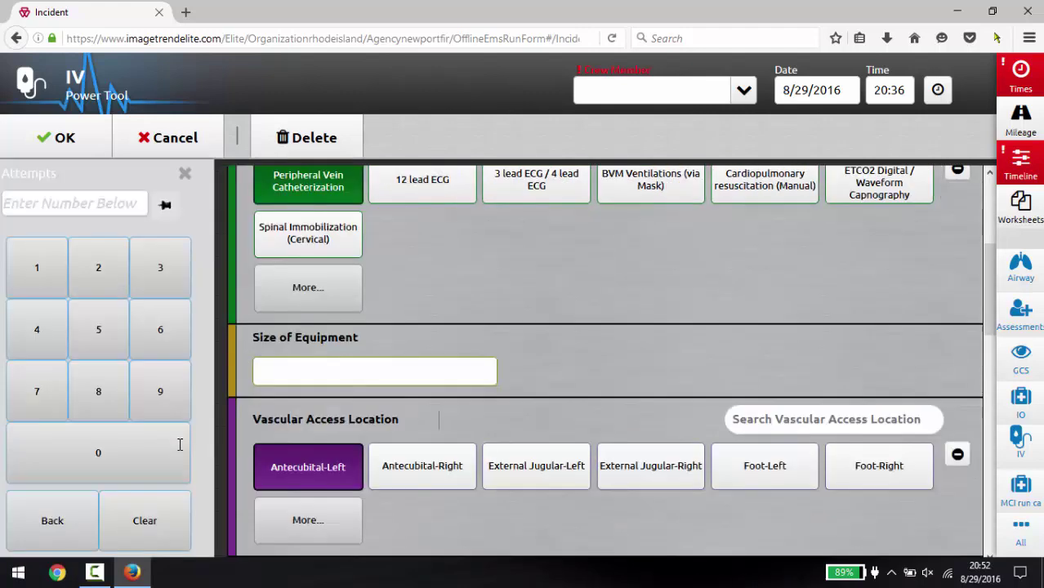
pyautogui.click(54, 276)
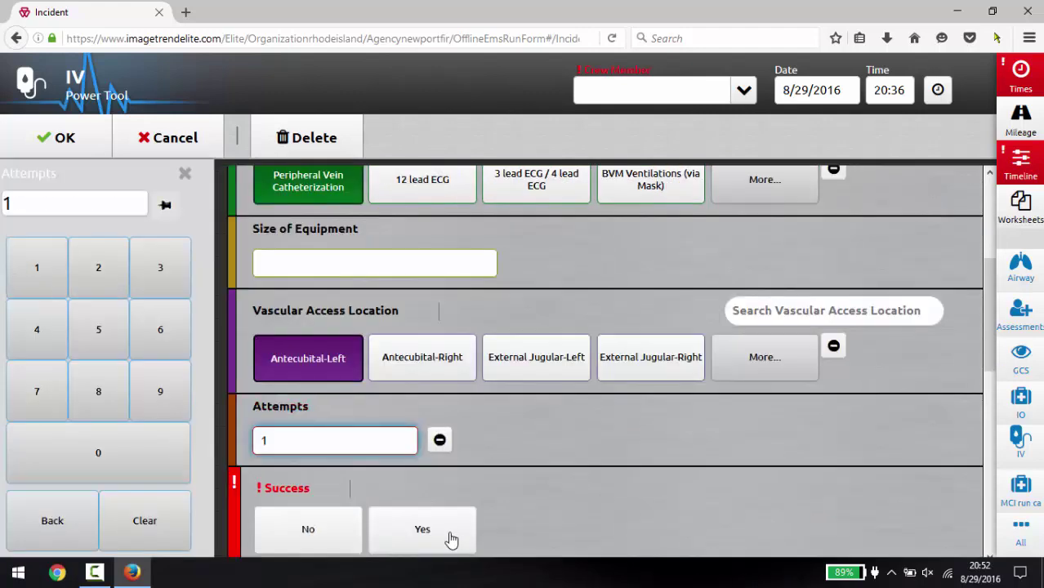
pyautogui.click(451, 539)
# - Assign a current crew member to the IV medication and list all dosage units
pyautogui.scroll(-5, 586, 393)
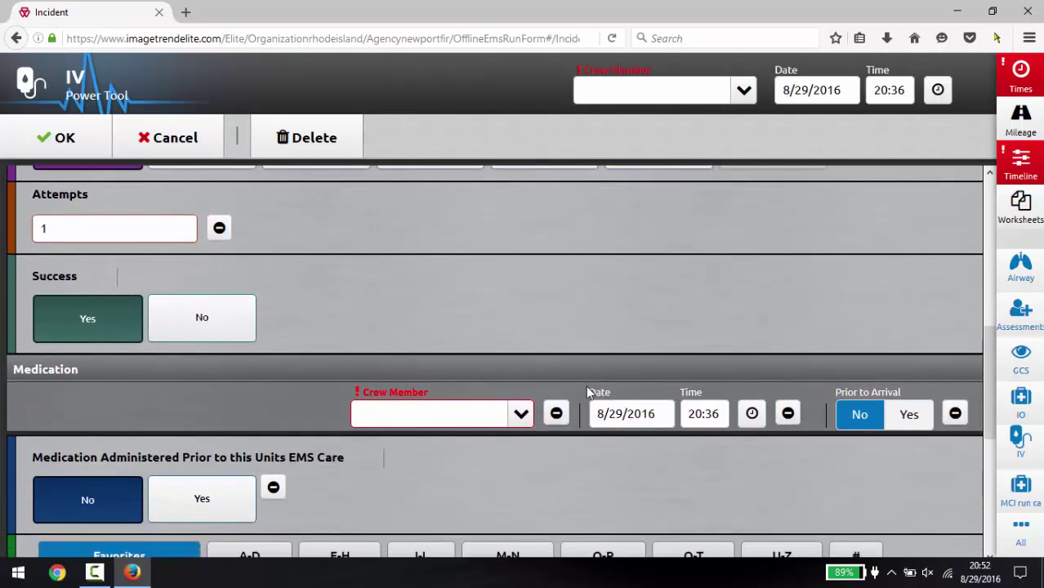
pyautogui.click(520, 414)
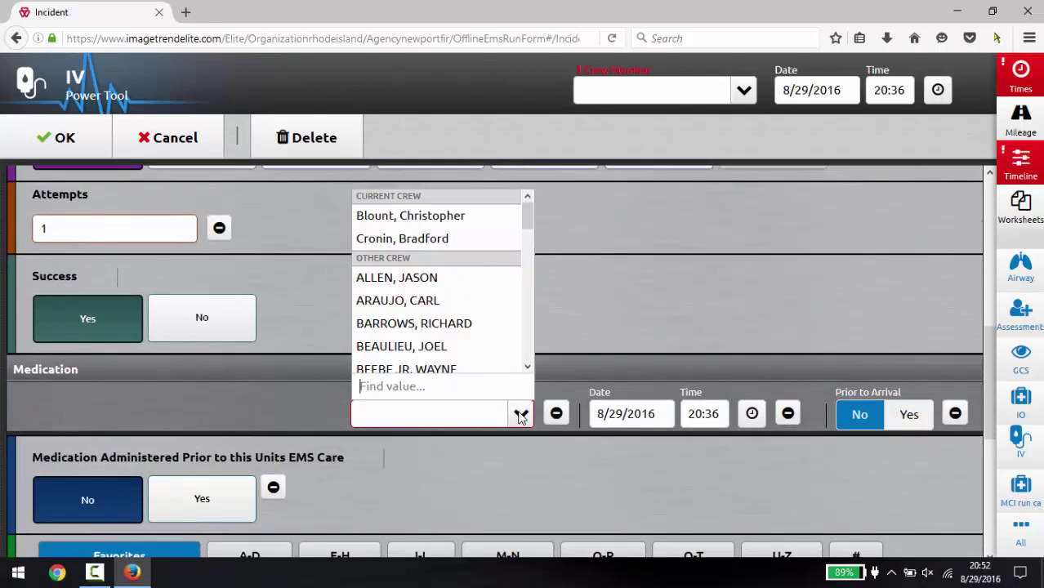
pyautogui.click(441, 237)
pyautogui.scroll(-1, 681, 331)
pyautogui.scroll(-2, 682, 331)
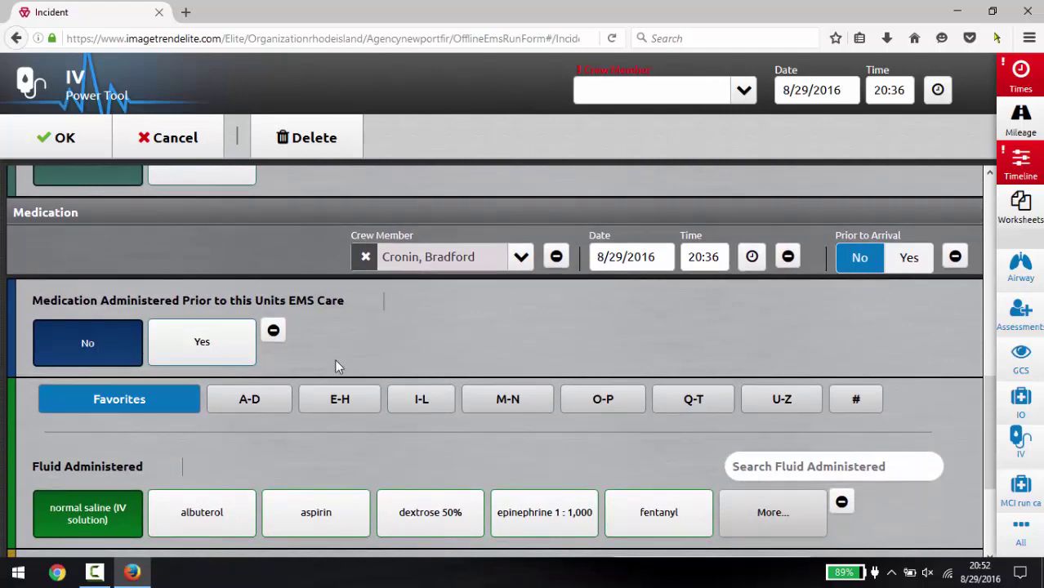
pyautogui.scroll(-3, 335, 367)
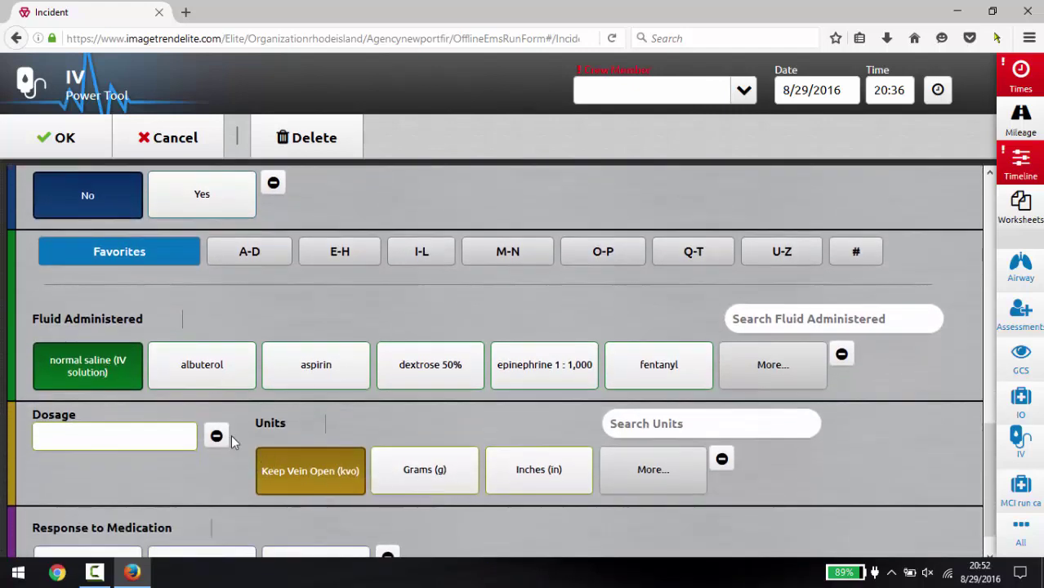
pyautogui.click(609, 469)
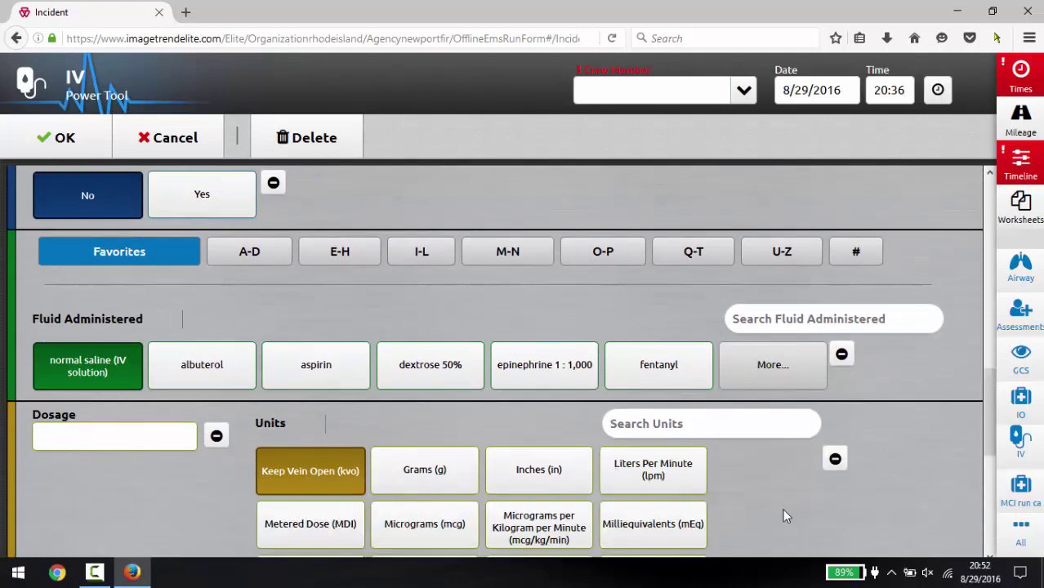
pyautogui.scroll(-3, 783, 509)
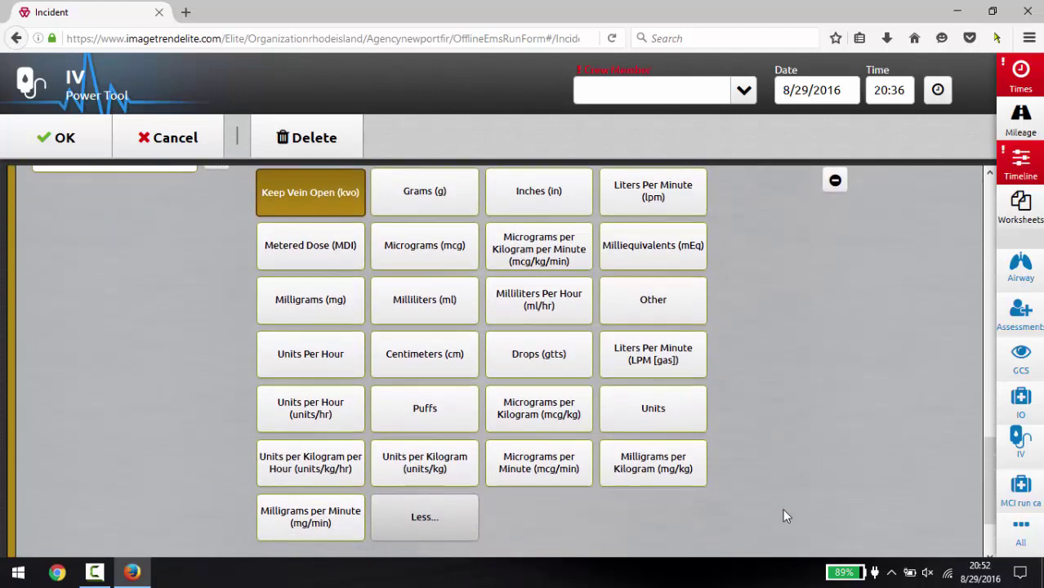
pyautogui.scroll(2, 782, 509)
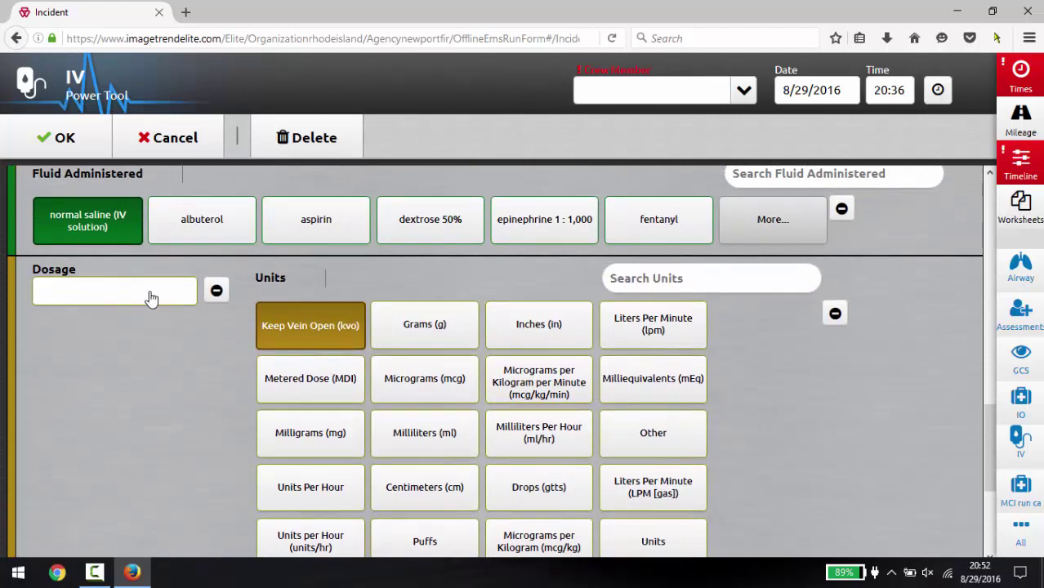
# - Set the IV dosage unit to Milliliters (ml)
pyautogui.click(151, 298)
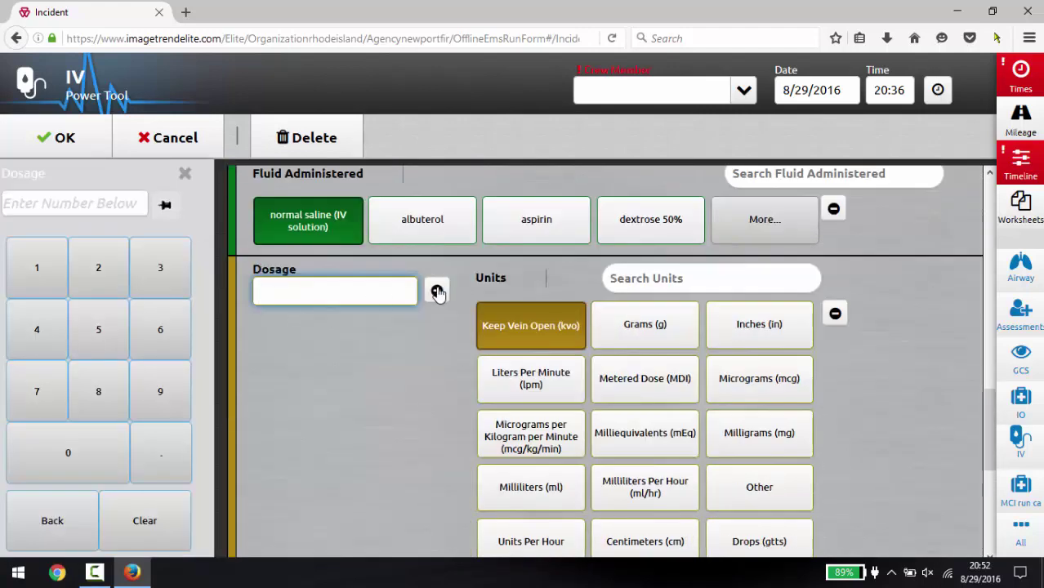
pyautogui.click(437, 292)
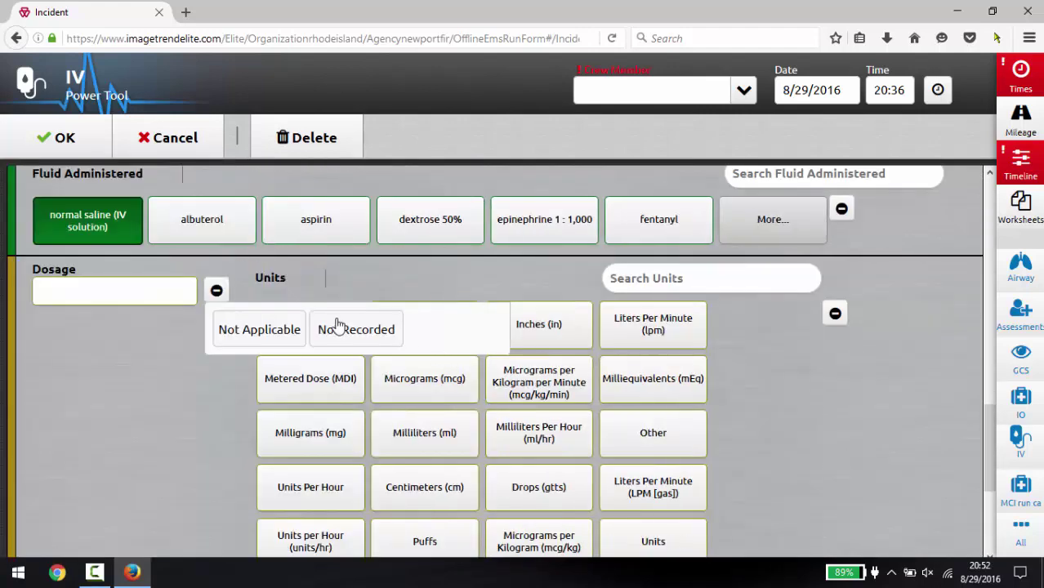
pyautogui.click(304, 266)
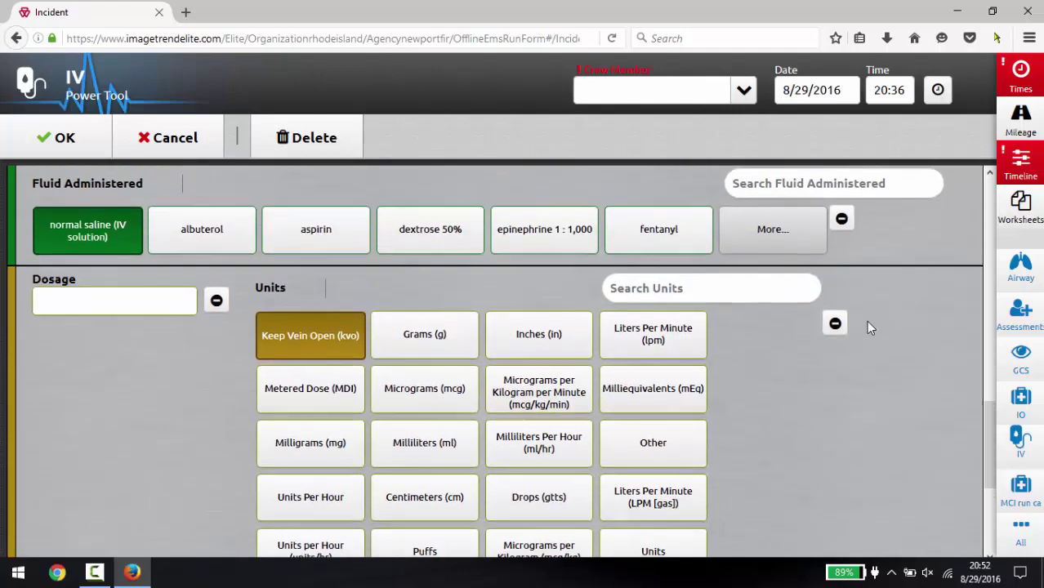
pyautogui.scroll(-5, 867, 326)
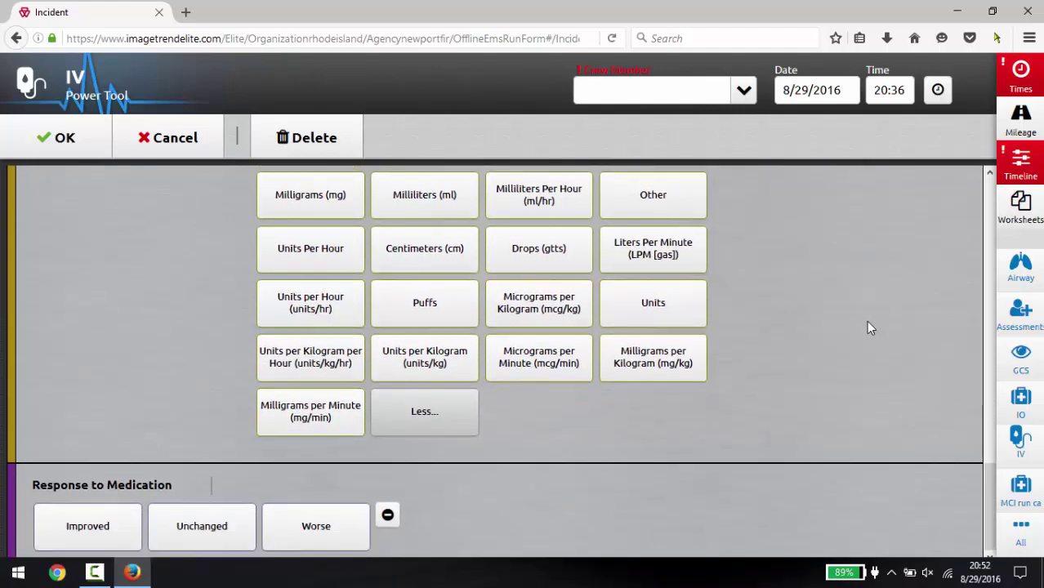
pyautogui.scroll(4, 867, 326)
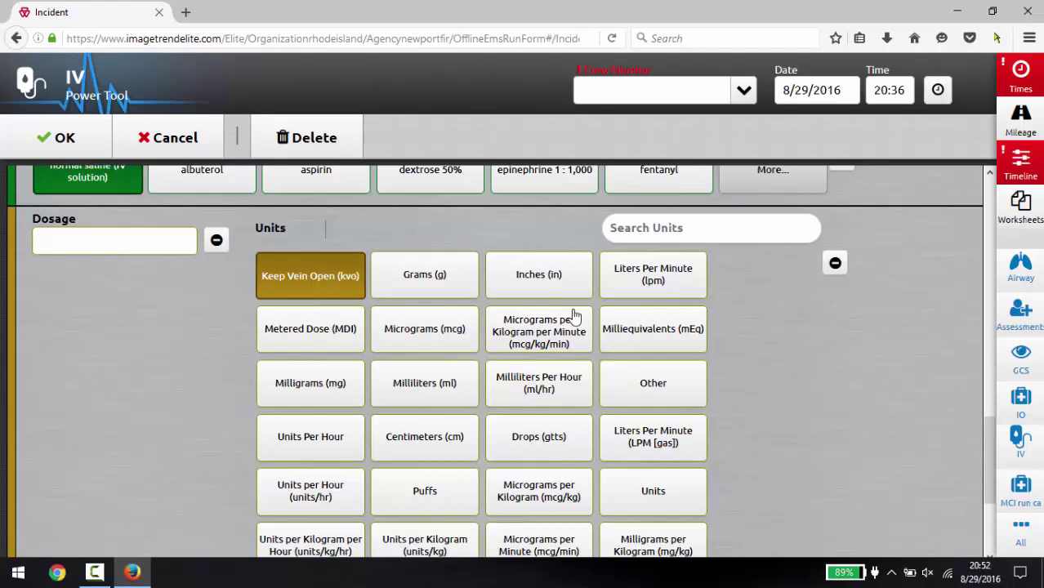
pyautogui.scroll(-1, 604, 304)
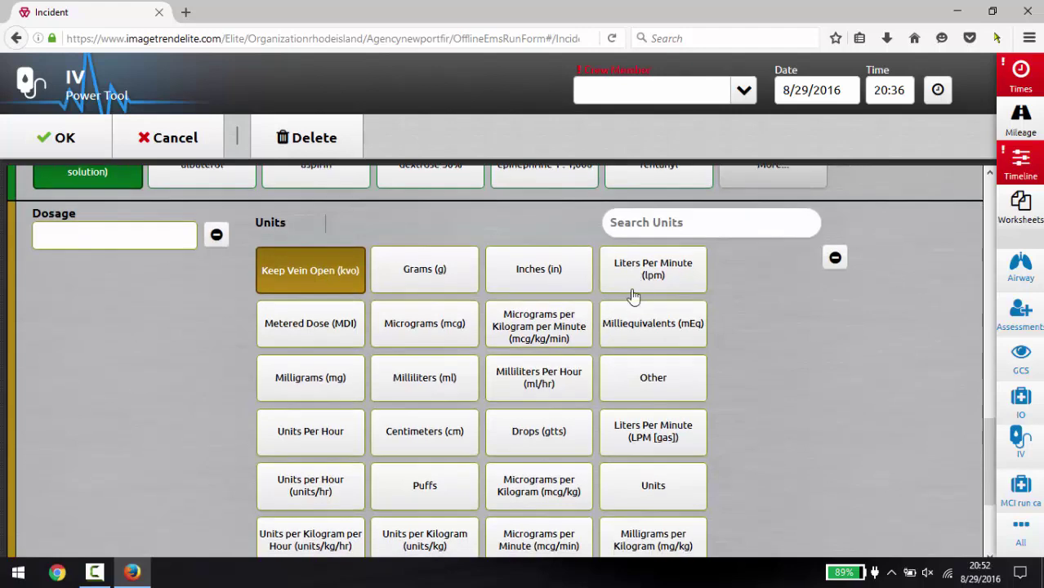
pyautogui.click(436, 377)
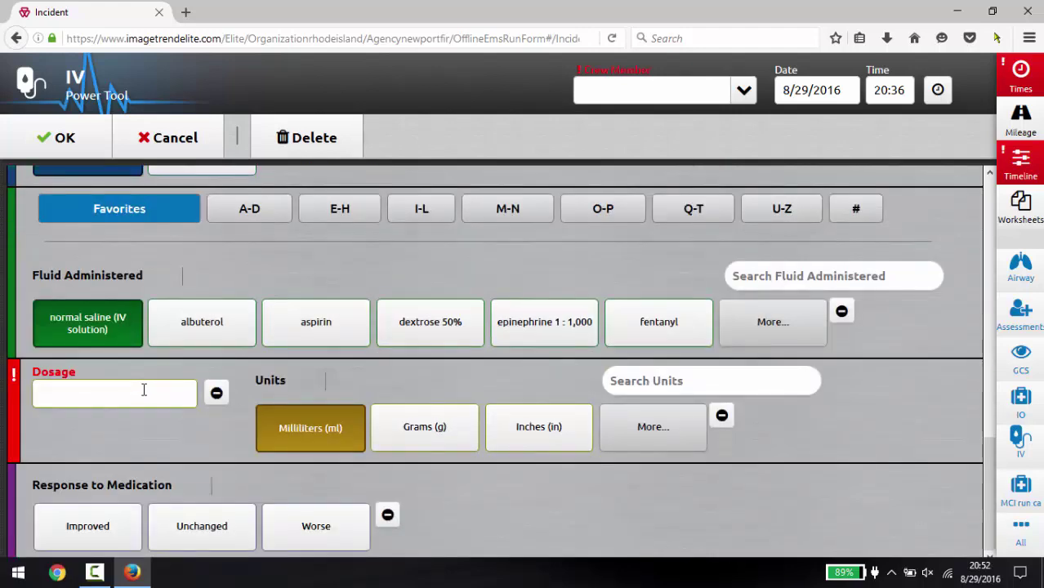
# - Enter a dosage of 500 on the keypad, correcting a mistaken entry, and save the IV entry
pyautogui.click(143, 393)
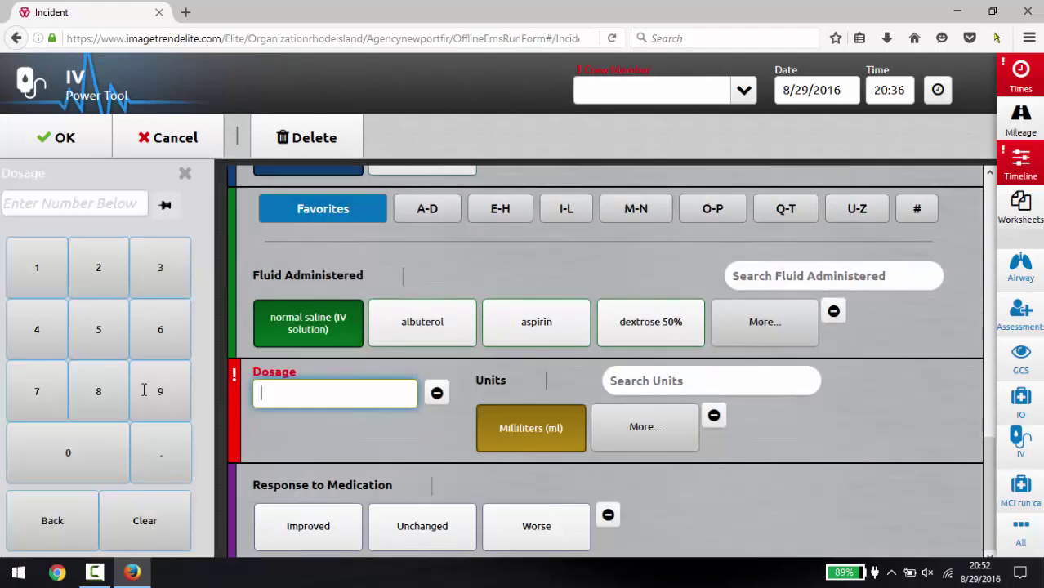
pyautogui.click(49, 272)
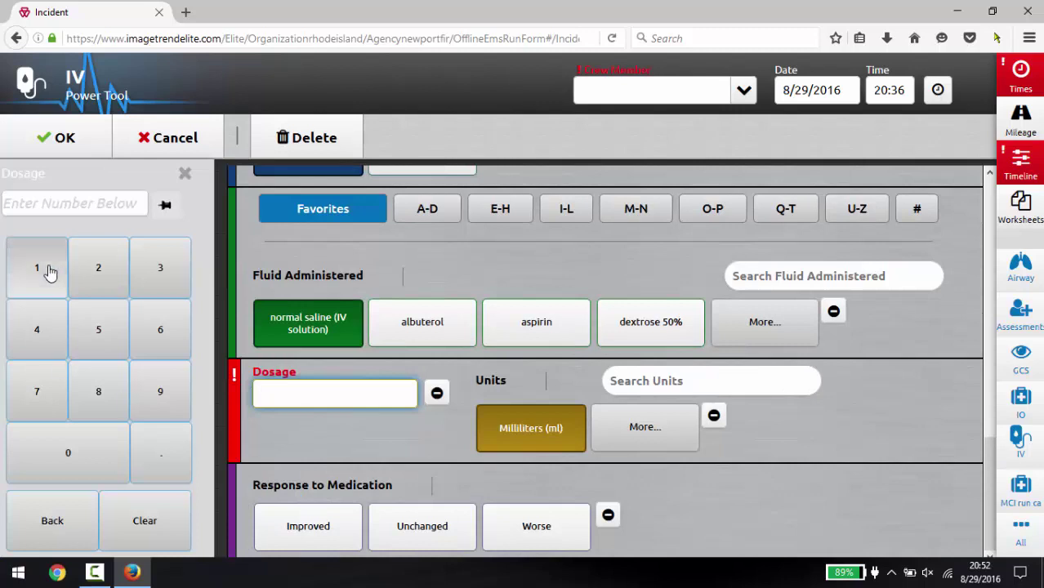
pyautogui.click(88, 456)
pyautogui.click(90, 457)
pyautogui.click(92, 458)
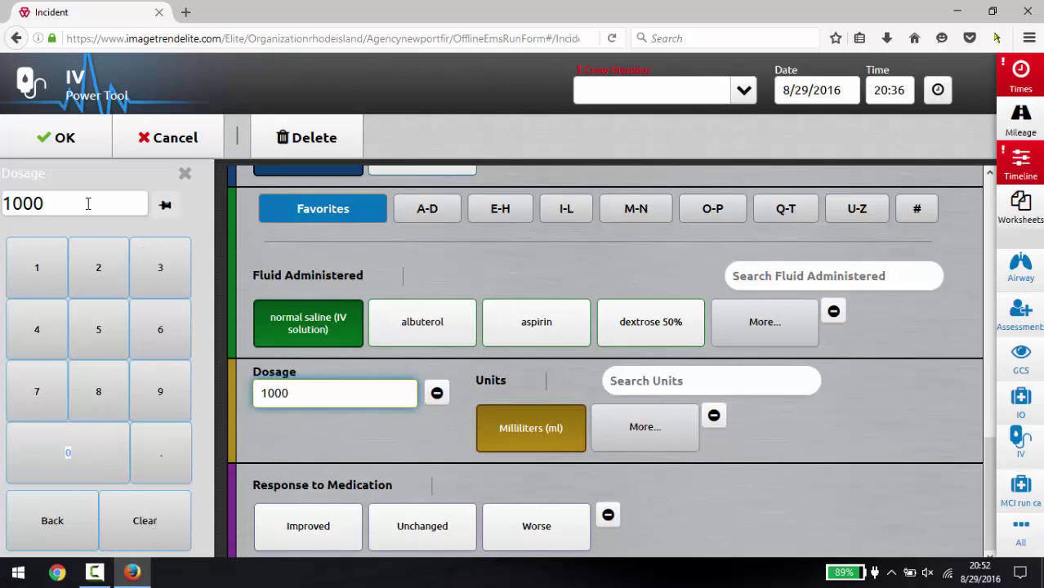
pyautogui.click(77, 503)
pyautogui.click(76, 505)
pyautogui.click(76, 506)
pyautogui.click(76, 506)
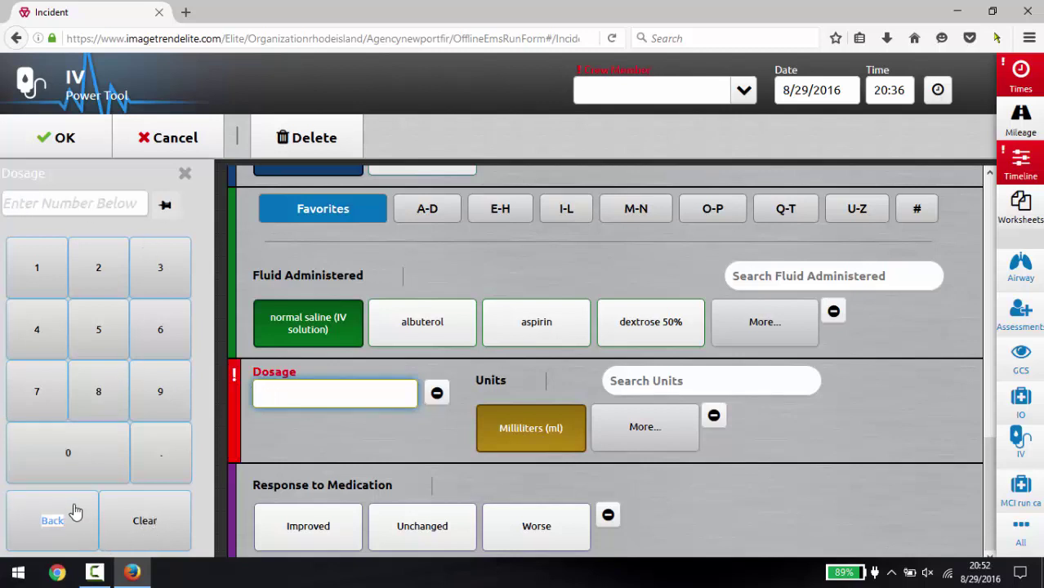
pyautogui.click(104, 343)
pyautogui.click(100, 470)
pyautogui.click(99, 472)
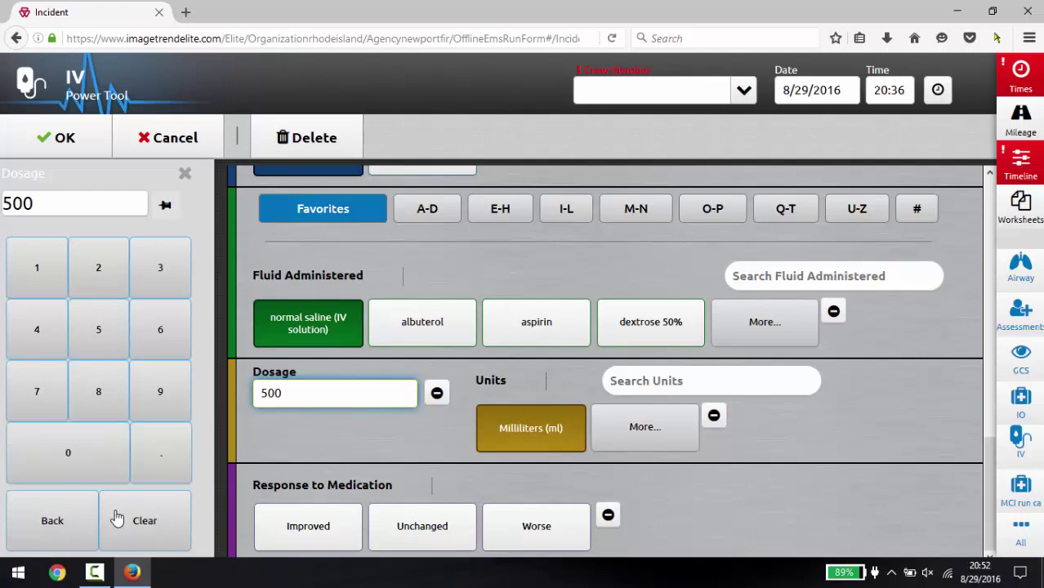
pyautogui.click(82, 148)
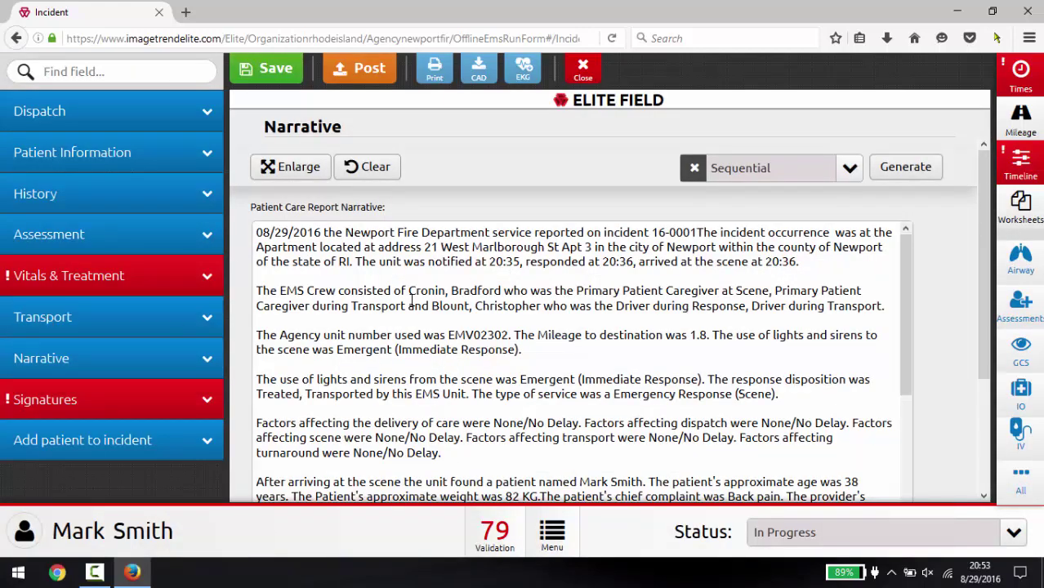
# - Go to Vitals & Treatment > Procedures and open the Peripheral Vein Catheterization record
pyautogui.click(96, 239)
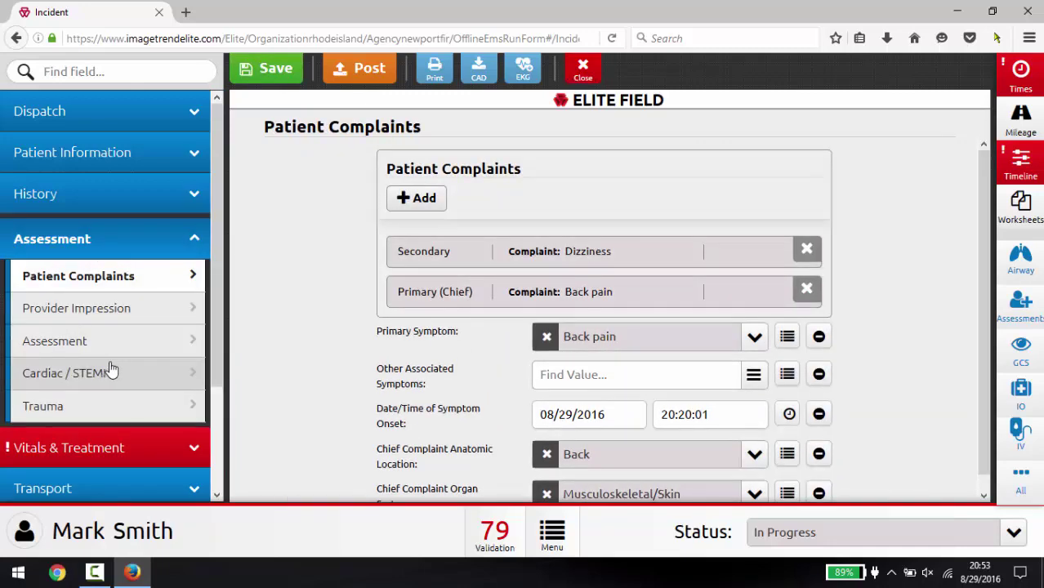
pyautogui.click(167, 457)
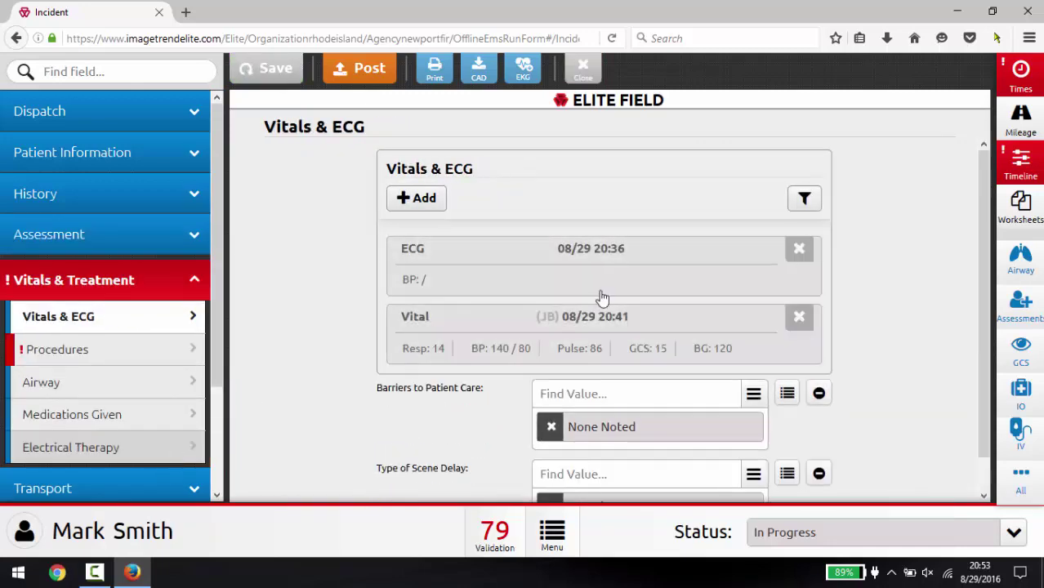
pyautogui.scroll(-1, 597, 301)
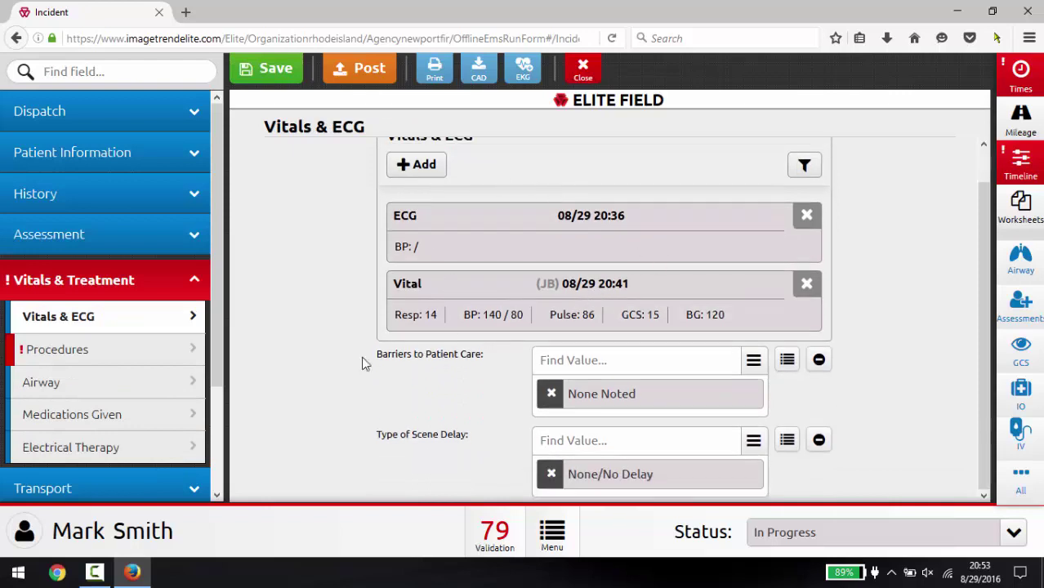
pyautogui.click(163, 353)
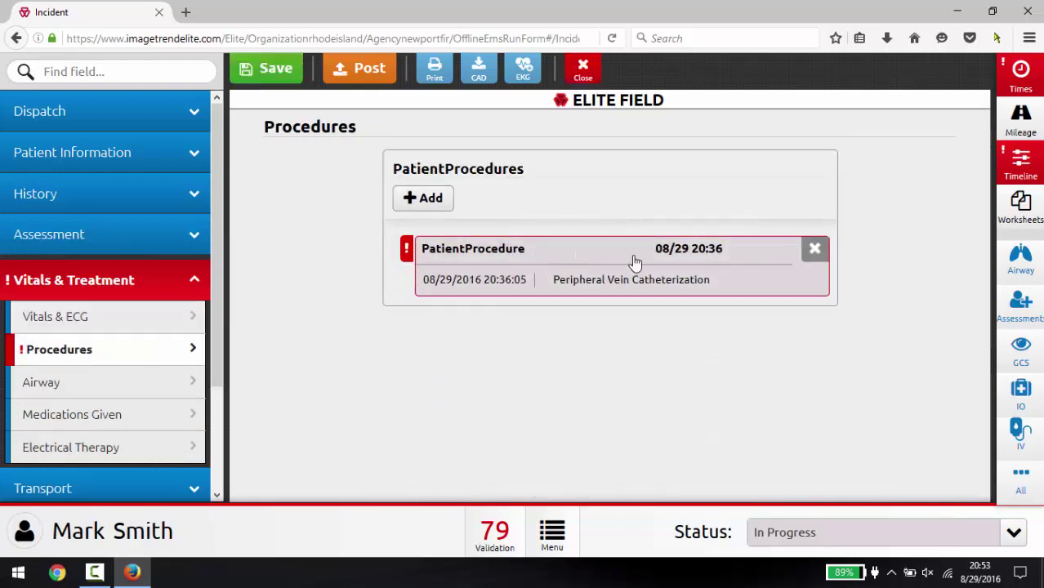
pyautogui.click(538, 276)
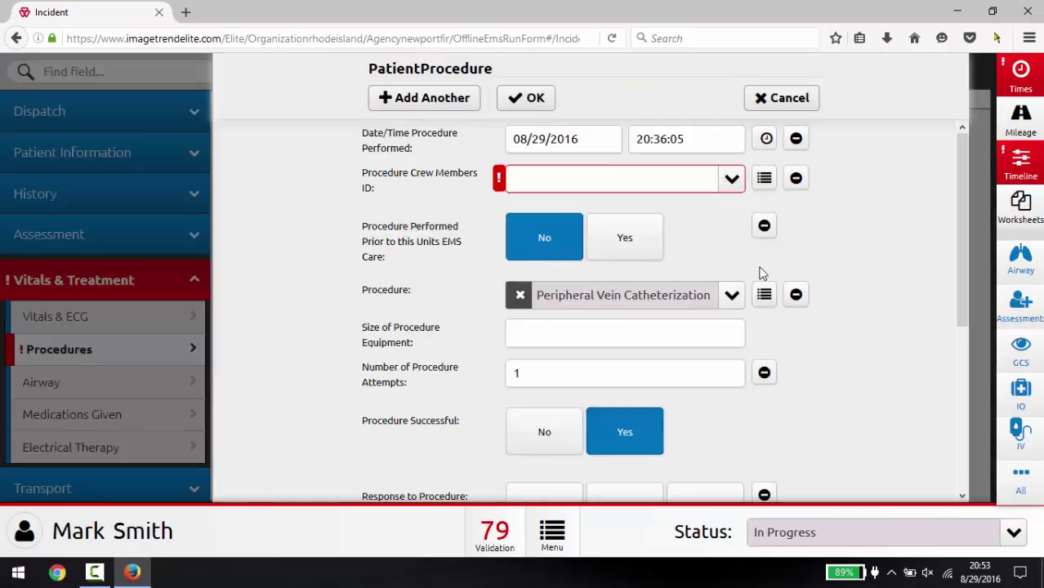
# - Assign a crew member to the procedure and save it
pyautogui.click(734, 186)
pyautogui.click(624, 245)
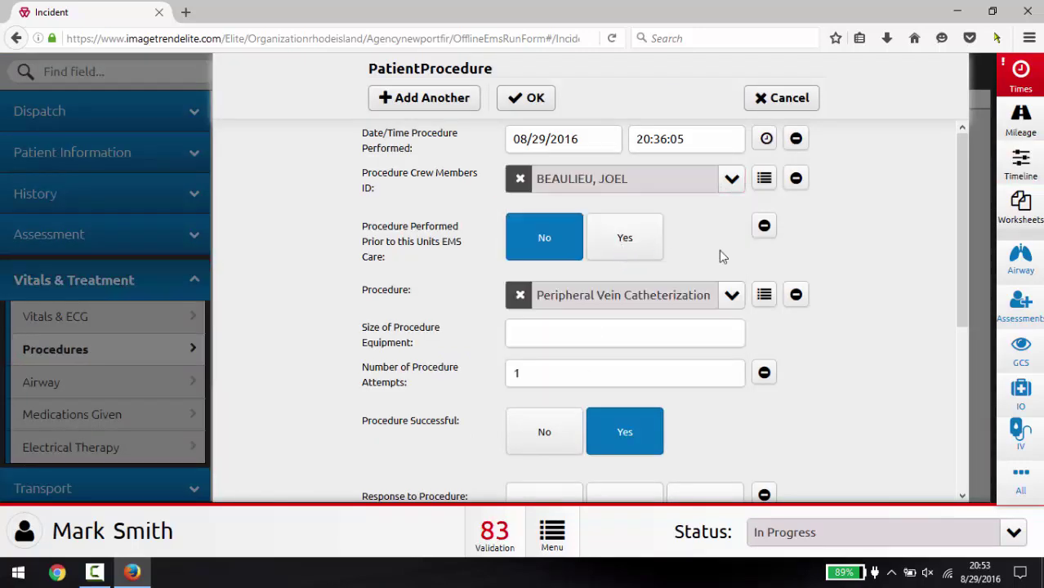
pyautogui.scroll(-4, 872, 303)
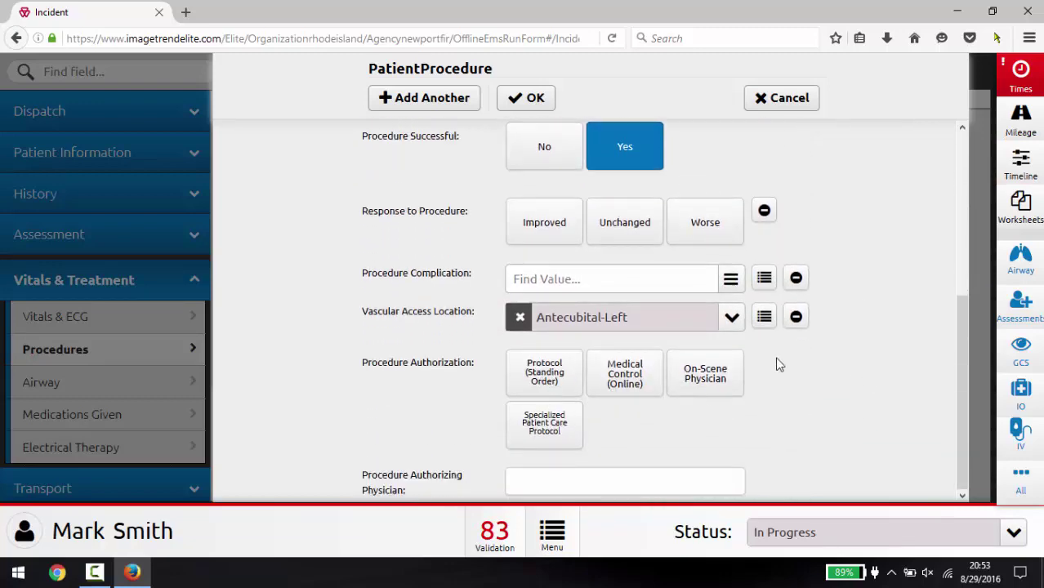
pyautogui.click(529, 99)
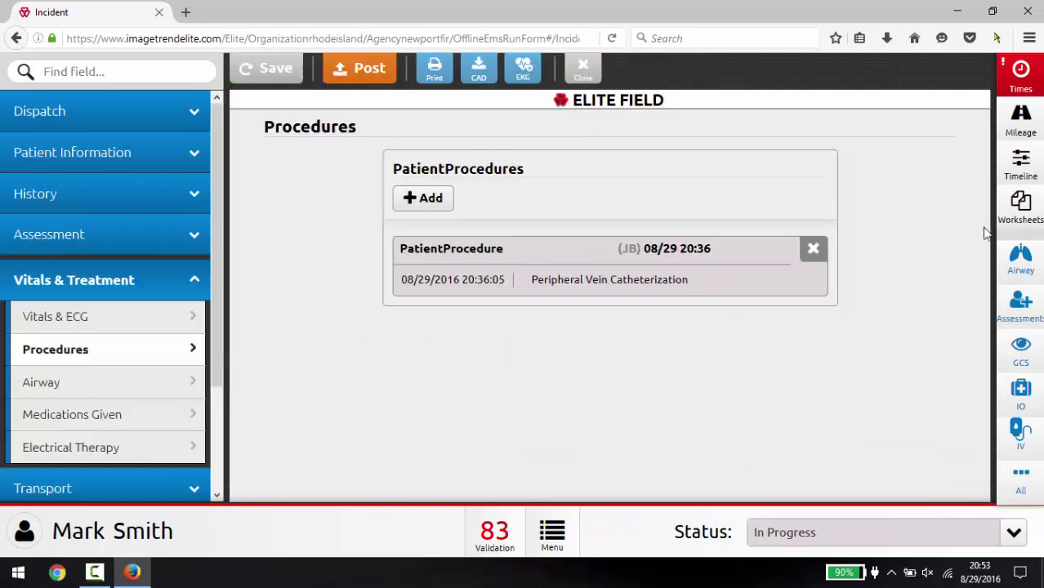
pyautogui.click(1025, 271)
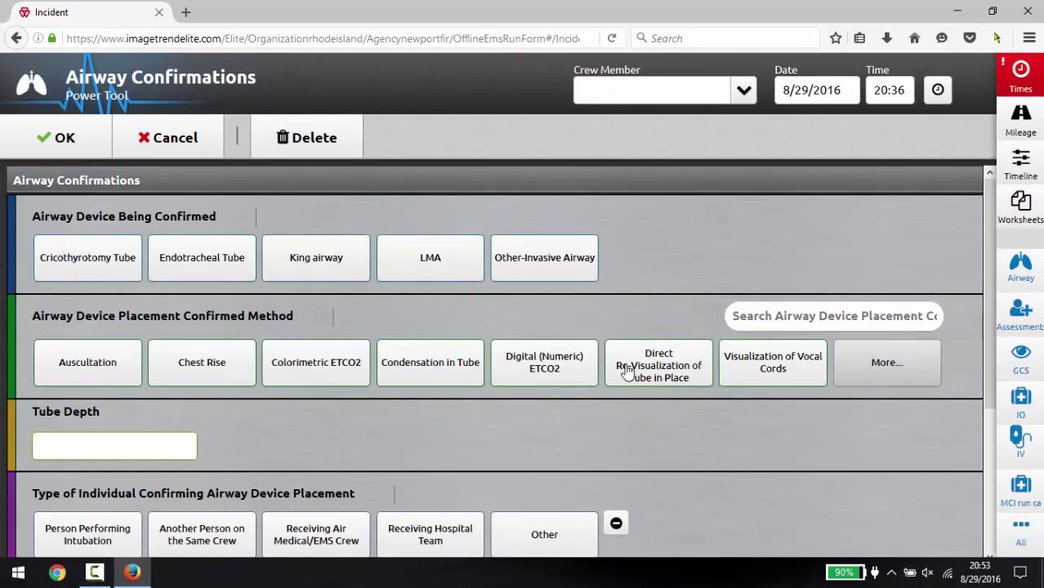
pyautogui.scroll(-3, 622, 378)
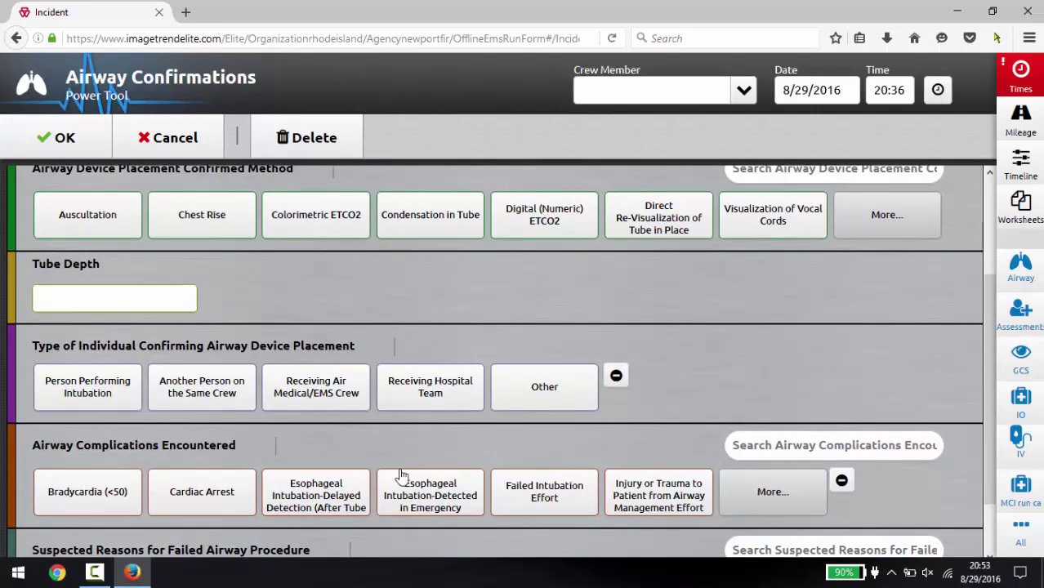
pyautogui.scroll(-1, 403, 470)
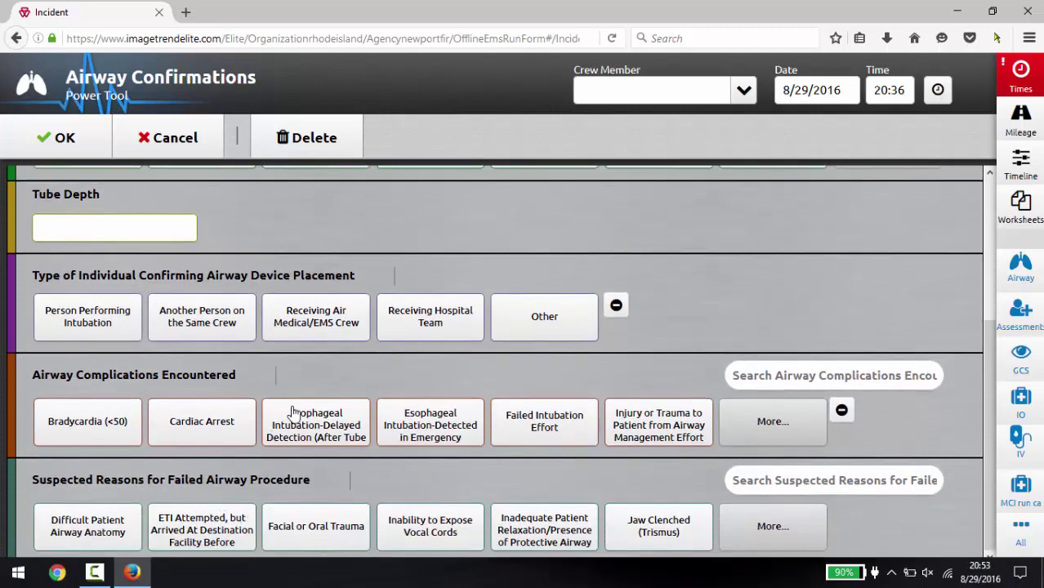
pyautogui.scroll(3, 292, 412)
pyautogui.scroll(1, 255, 317)
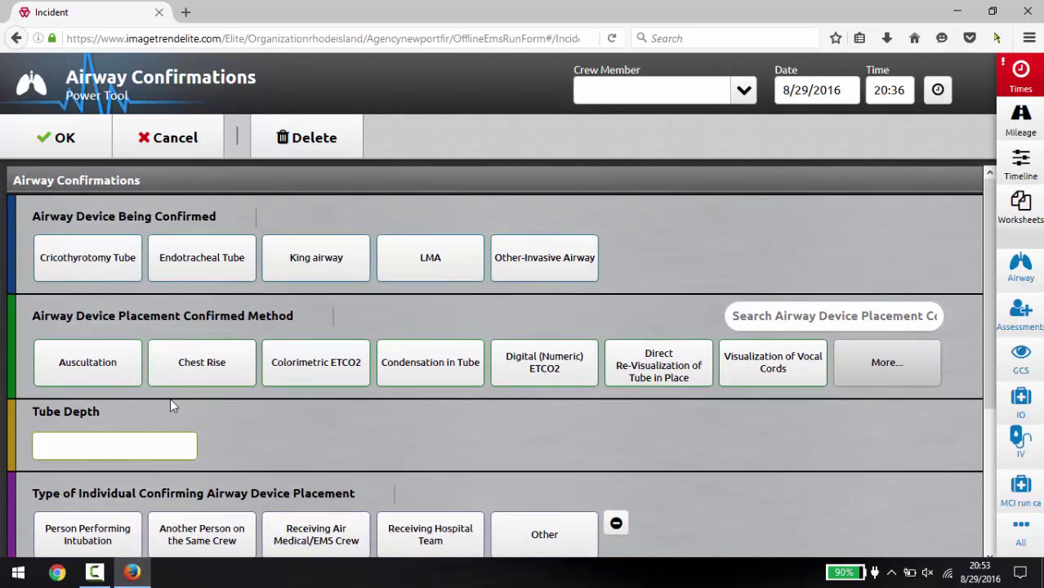
pyautogui.click(195, 139)
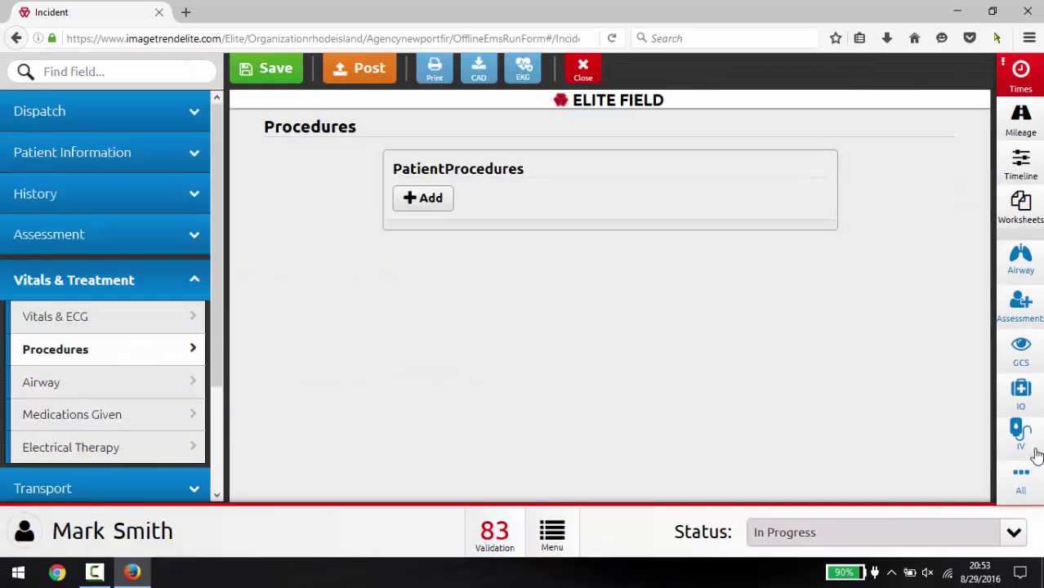
pyautogui.click(1020, 395)
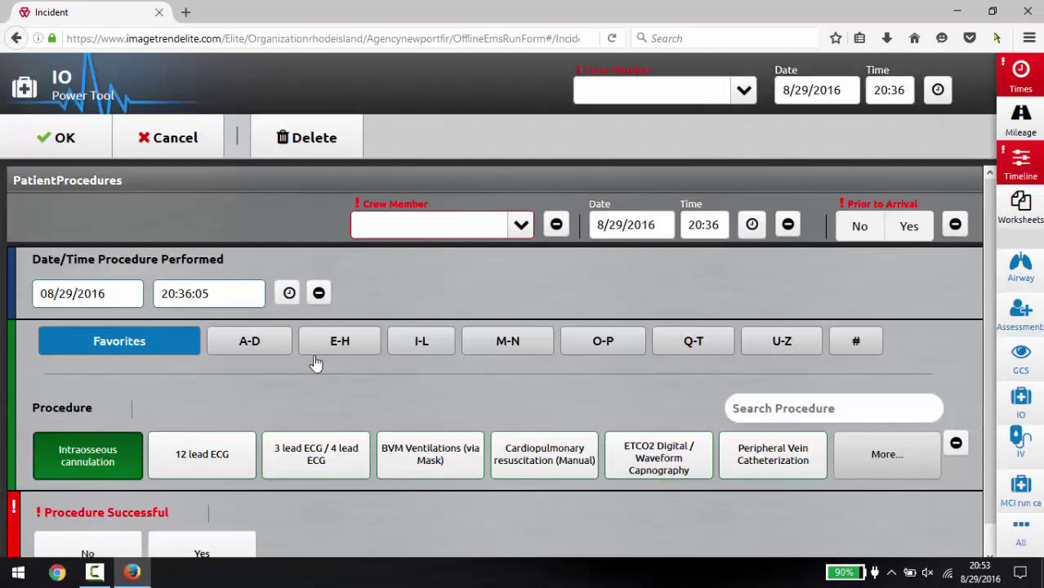
pyautogui.scroll(-1, 159, 465)
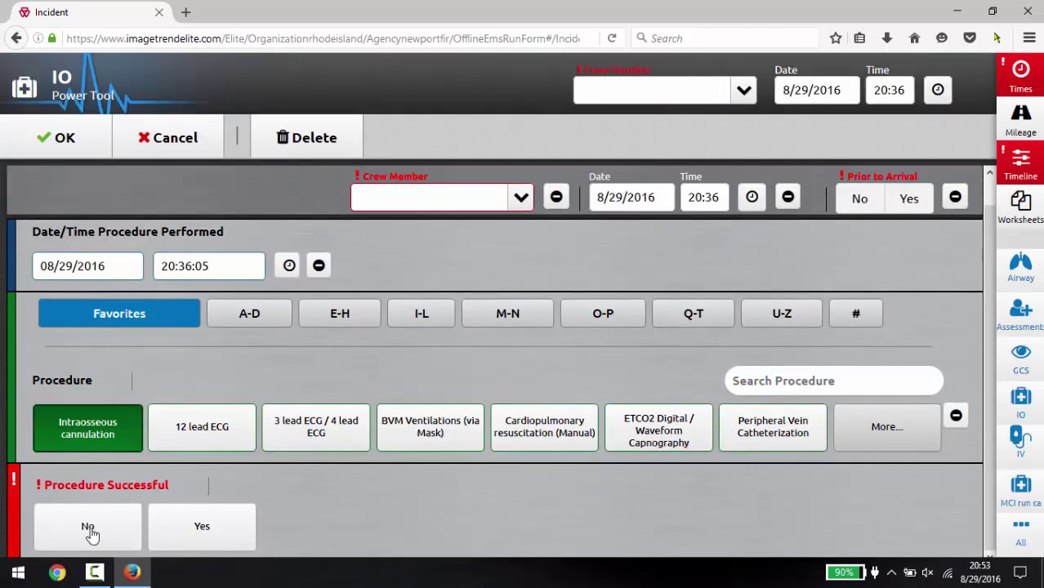
pyautogui.click(236, 540)
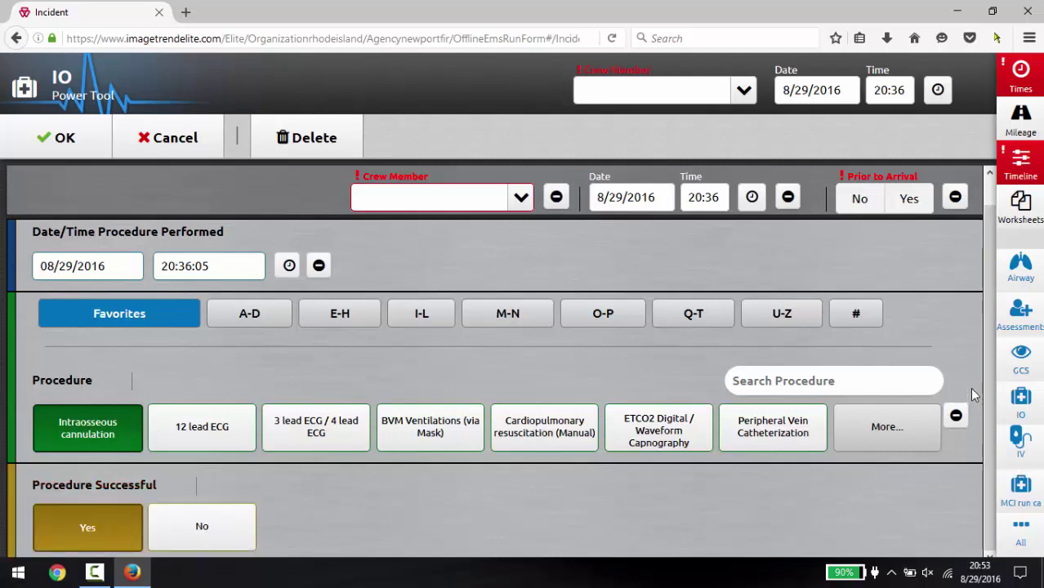
pyautogui.click(521, 198)
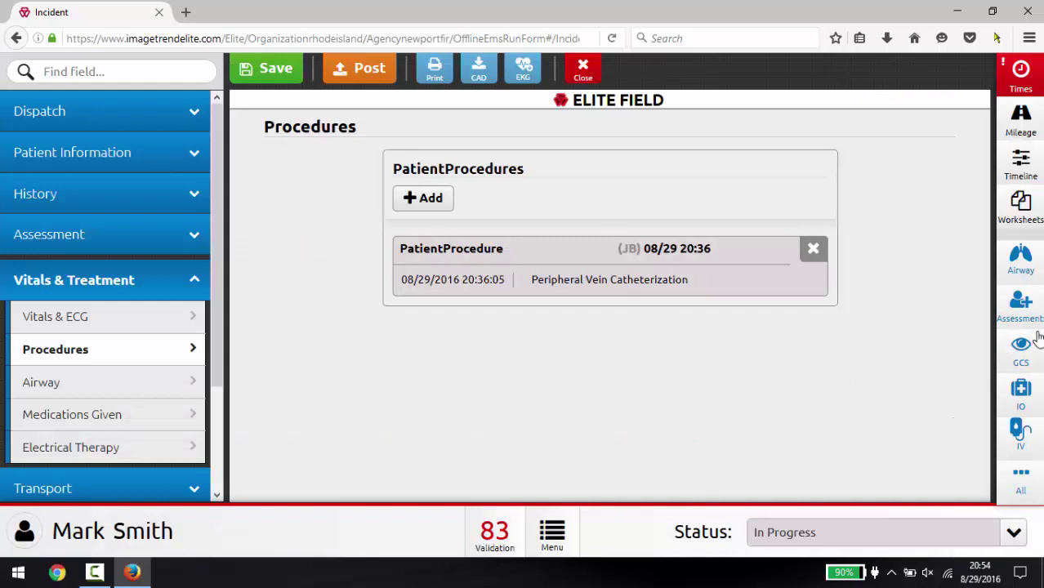
# - Mark all body areas normal, then record pain and deformity at the Lumbar-Midline spine
pyautogui.click(1026, 308)
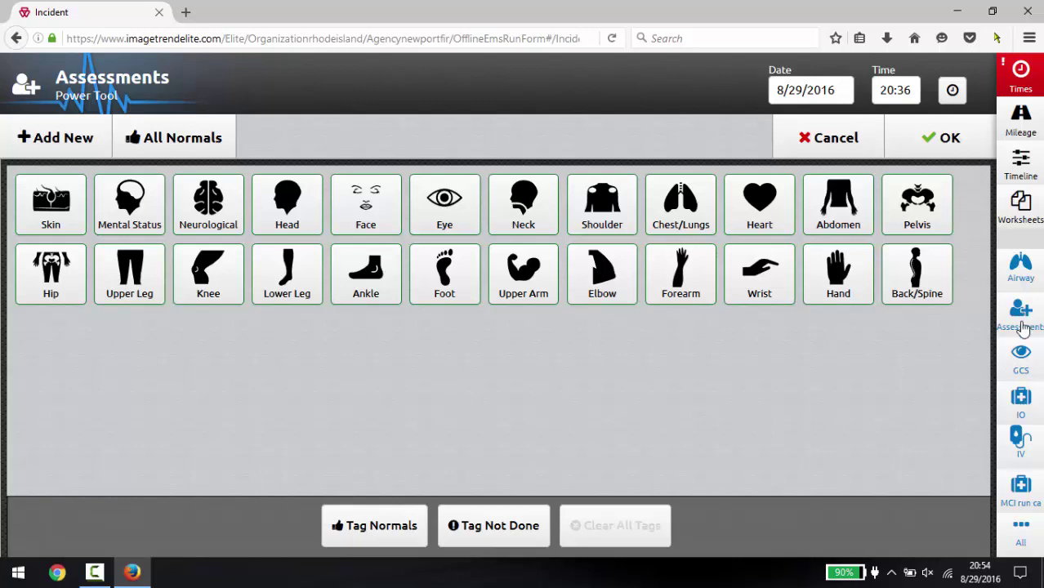
pyautogui.click(166, 139)
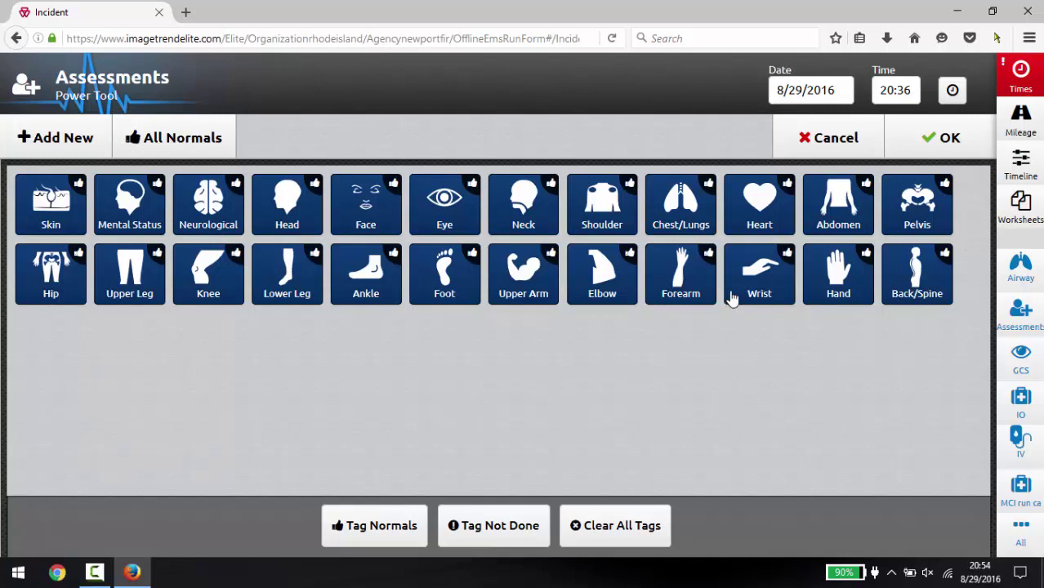
pyautogui.click(915, 290)
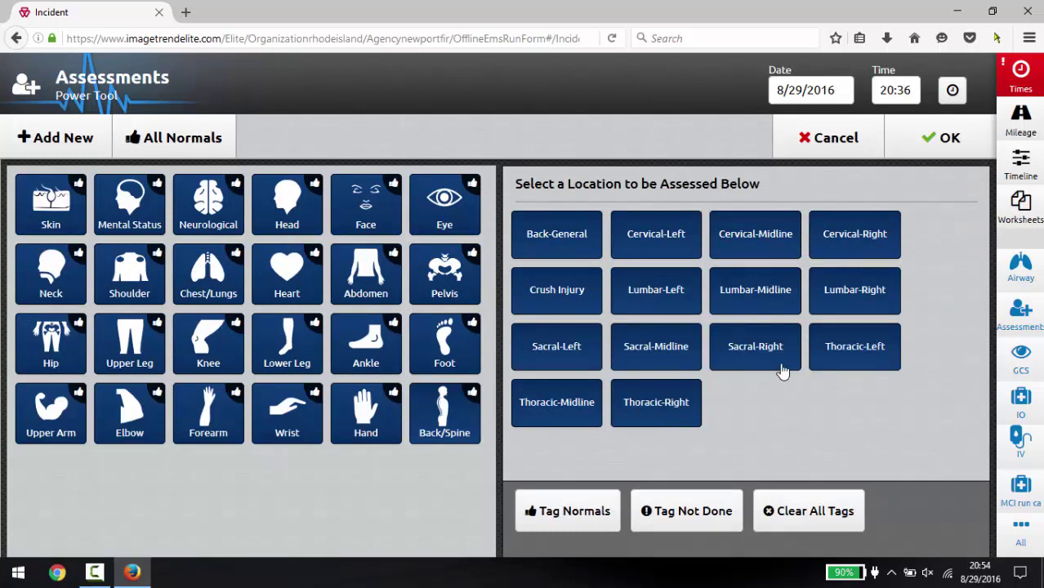
pyautogui.click(767, 303)
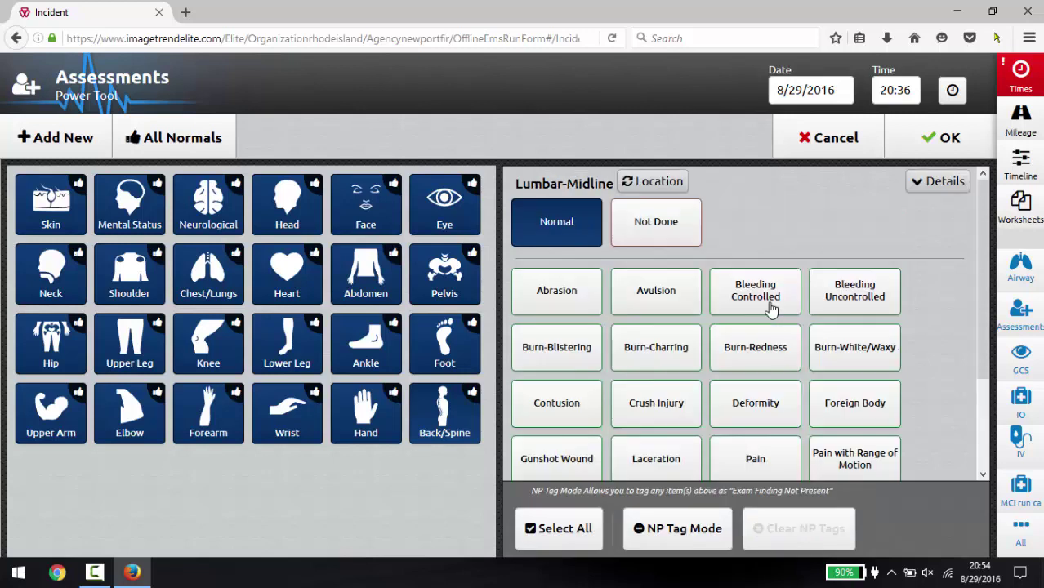
pyautogui.click(757, 462)
pyautogui.click(757, 440)
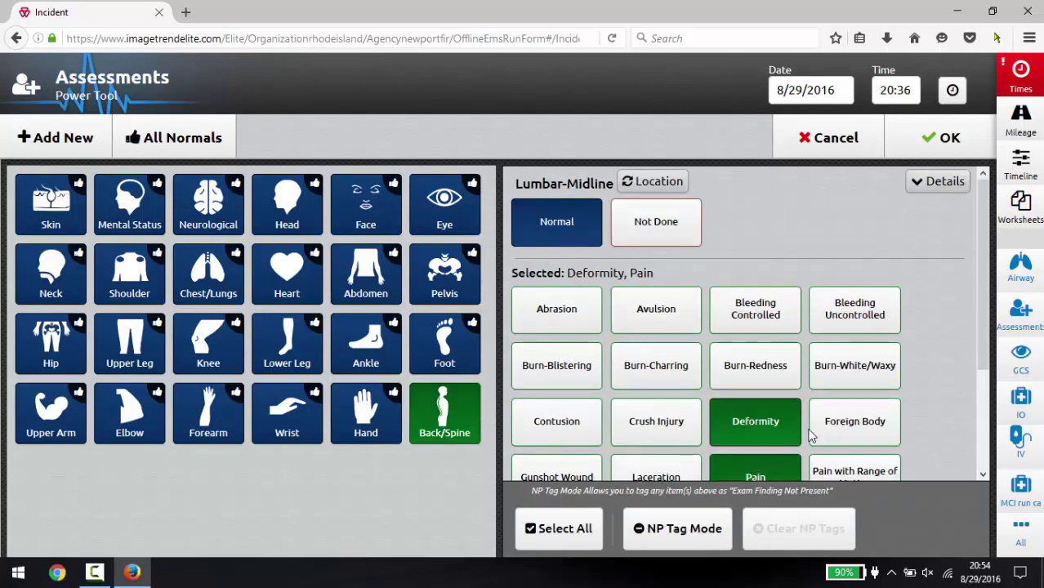
pyautogui.click(937, 138)
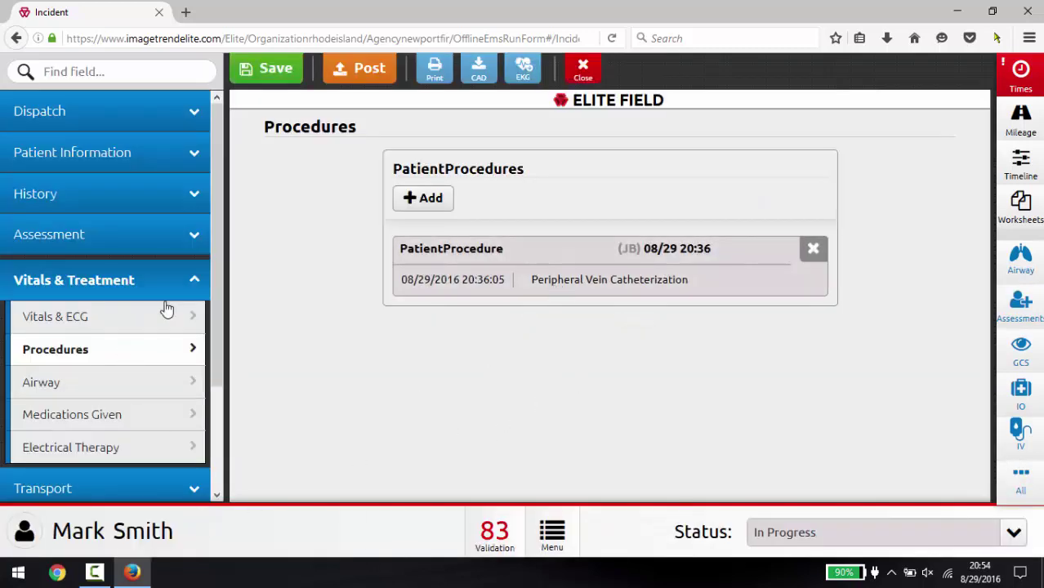
# - On the Signatures page, set the crew member completing the report and start a new signature
pyautogui.click(195, 283)
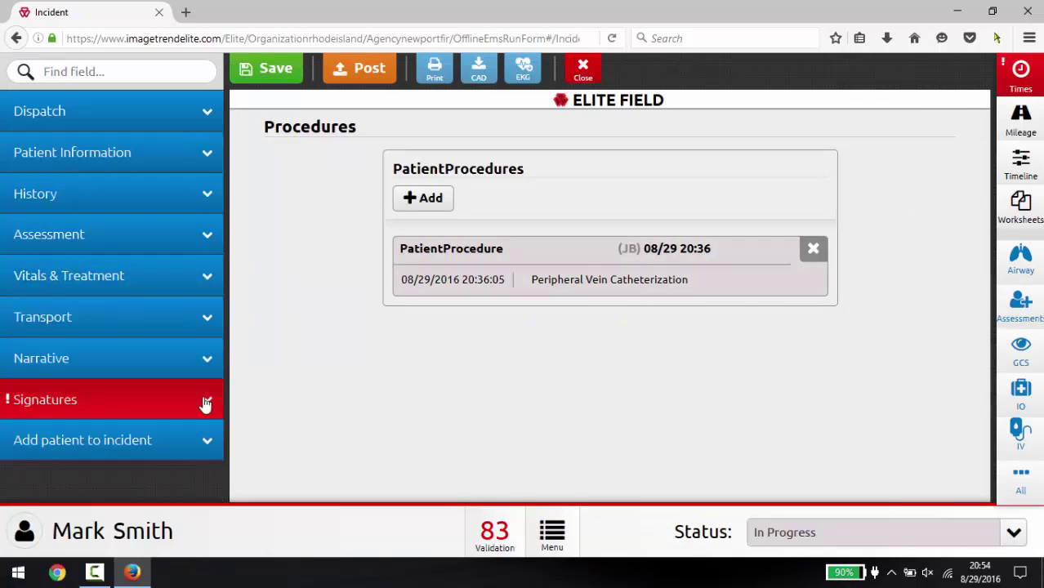
pyautogui.click(204, 399)
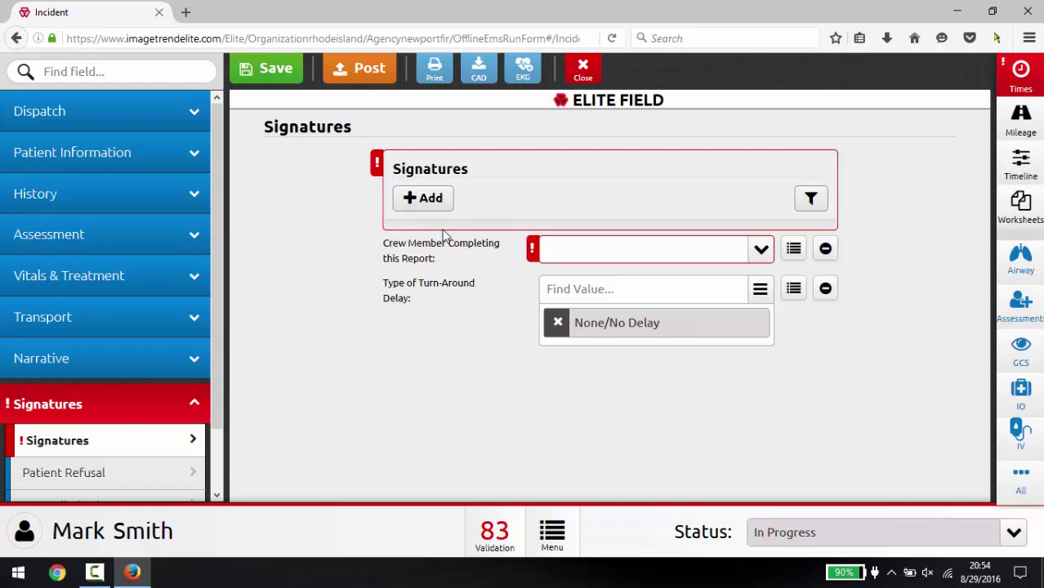
pyautogui.click(761, 248)
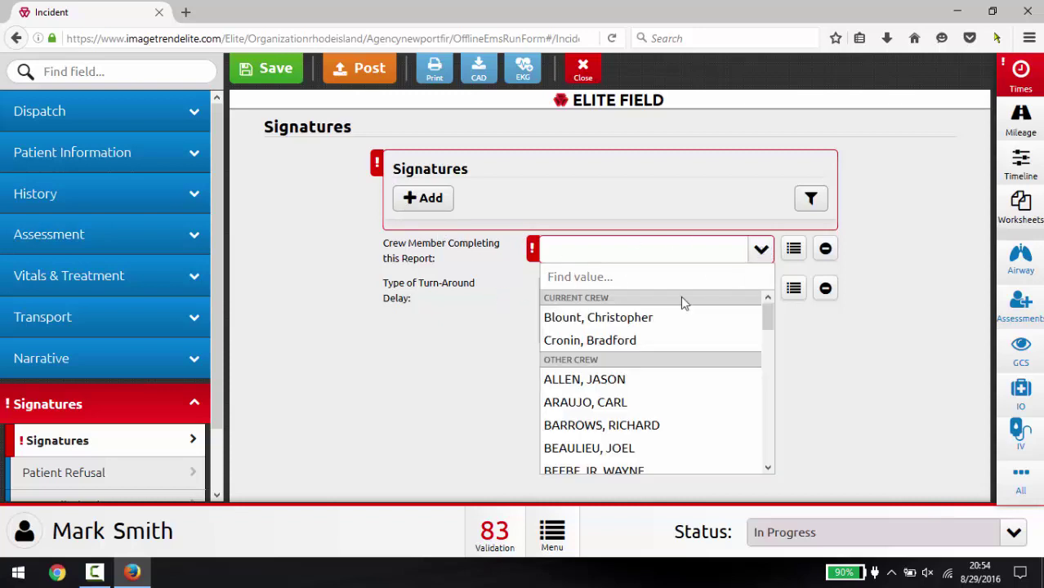
pyautogui.click(691, 339)
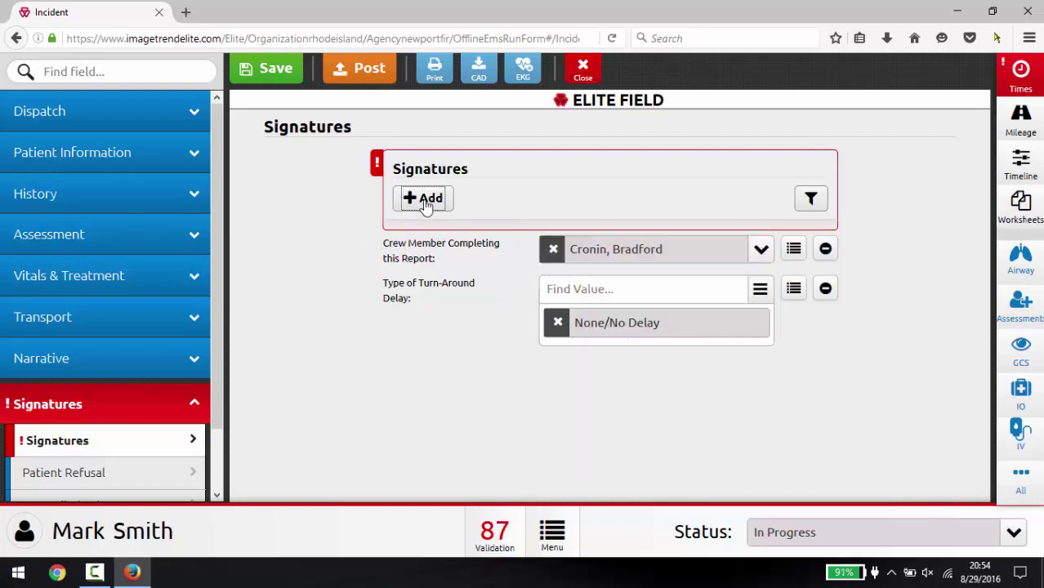
pyautogui.click(420, 198)
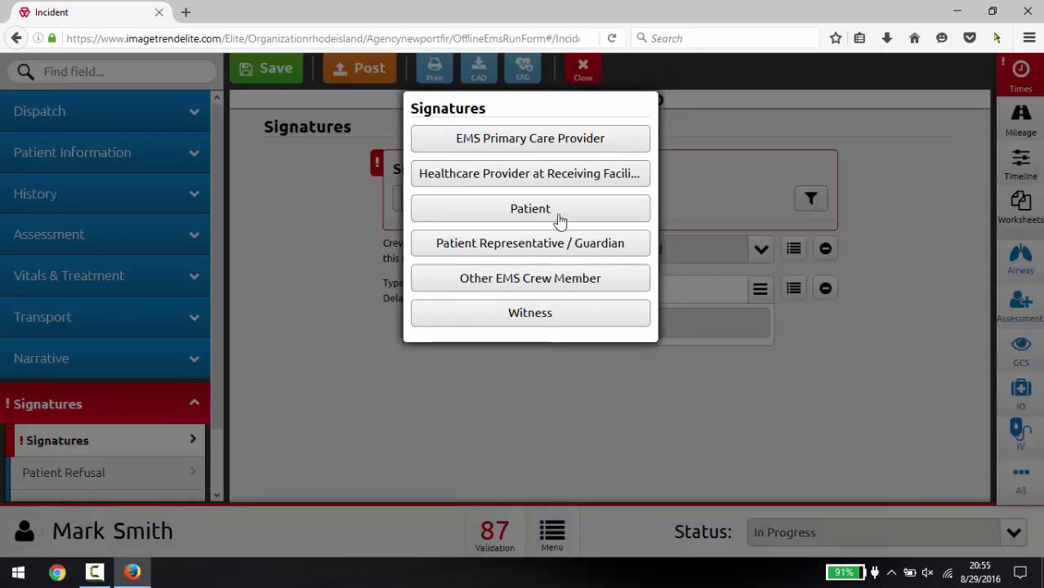
# - Add an EMS Primary Care Provider signature and draw the provider's handwritten signature
pyautogui.click(533, 143)
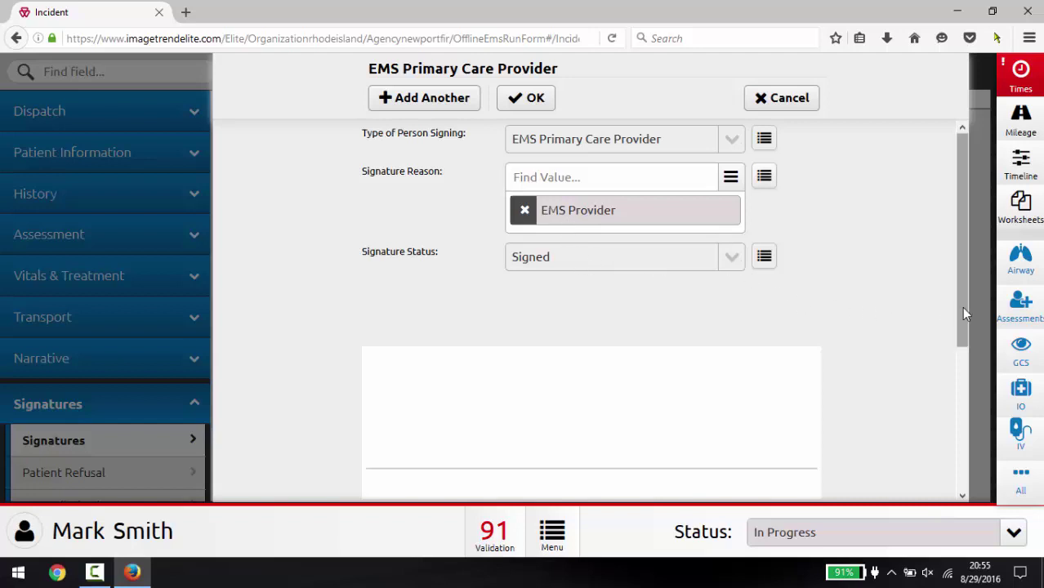
pyautogui.scroll(-3, 961, 308)
pyautogui.moveTo(389, 276)
pyautogui.mouseDown()
pyautogui.moveTo(399, 253)
pyautogui.moveTo(424, 279)
pyautogui.moveTo(468, 247)
pyautogui.moveTo(485, 278)
pyautogui.moveTo(761, 245)
pyautogui.mouseUp()
# - Enter the signer's first and last name, stamp the current date and time, and save the signature
pyautogui.click(595, 405)
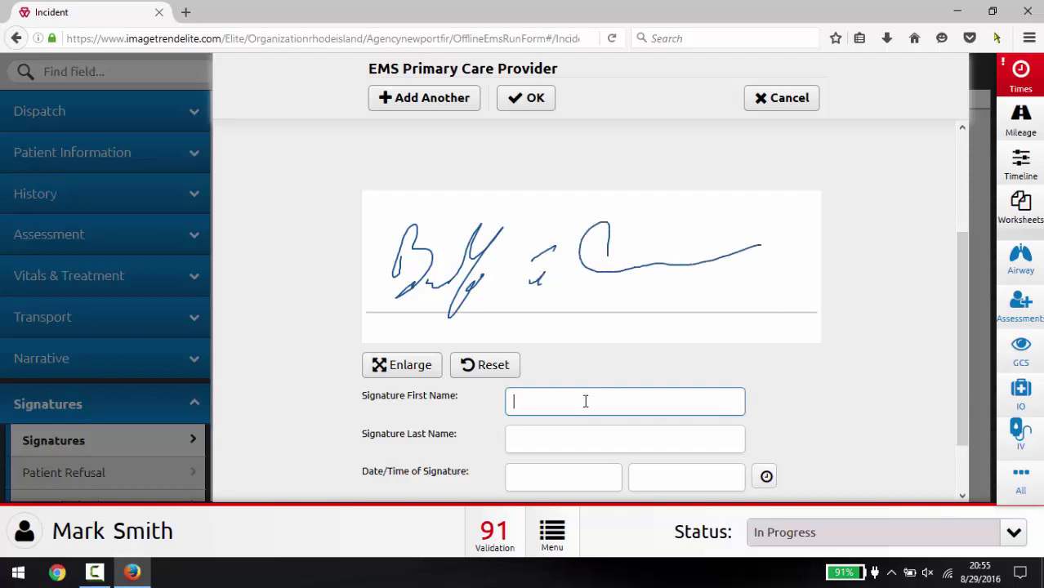
pyautogui.scroll(-2, 960, 355)
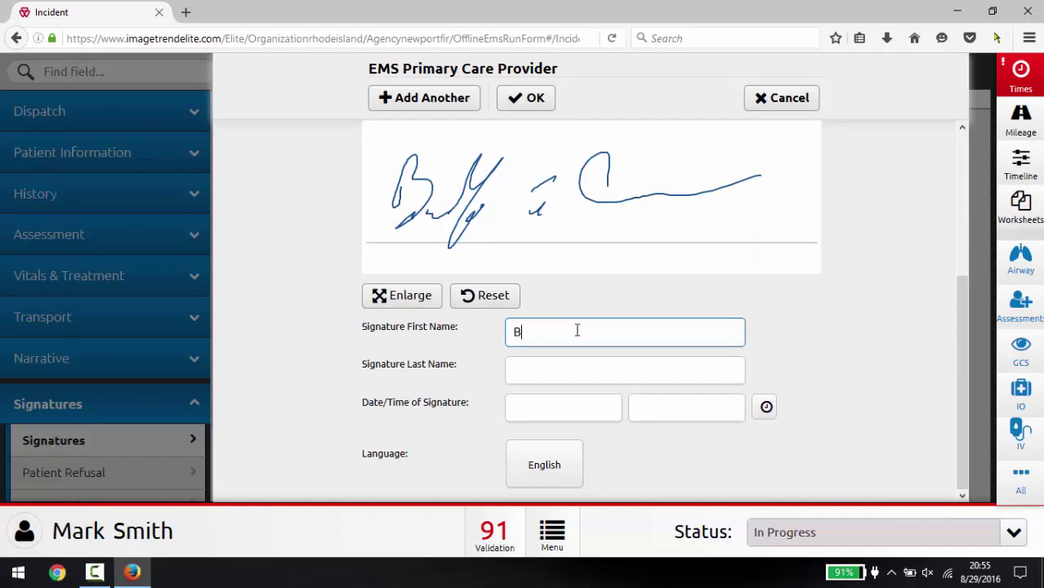
pyautogui.press('Tab')
pyautogui.write('Cronin')
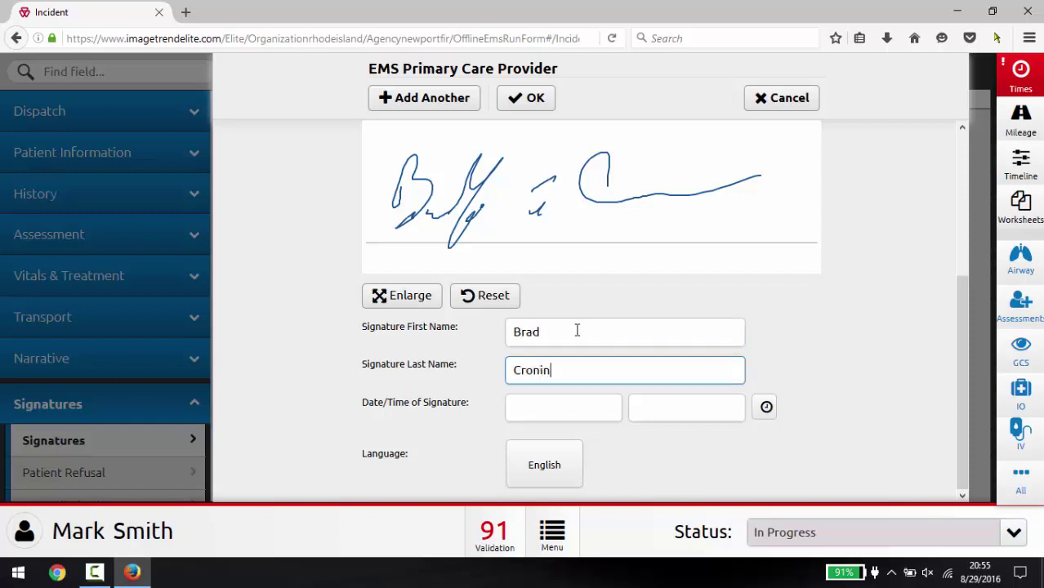
pyautogui.click(766, 406)
pyautogui.scroll(3, 798, 428)
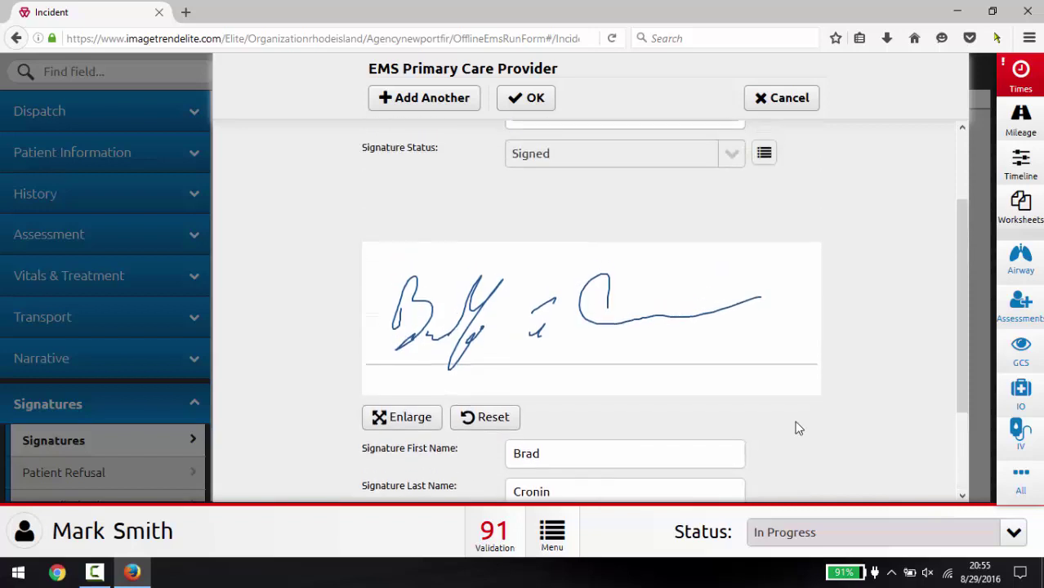
pyautogui.click(526, 101)
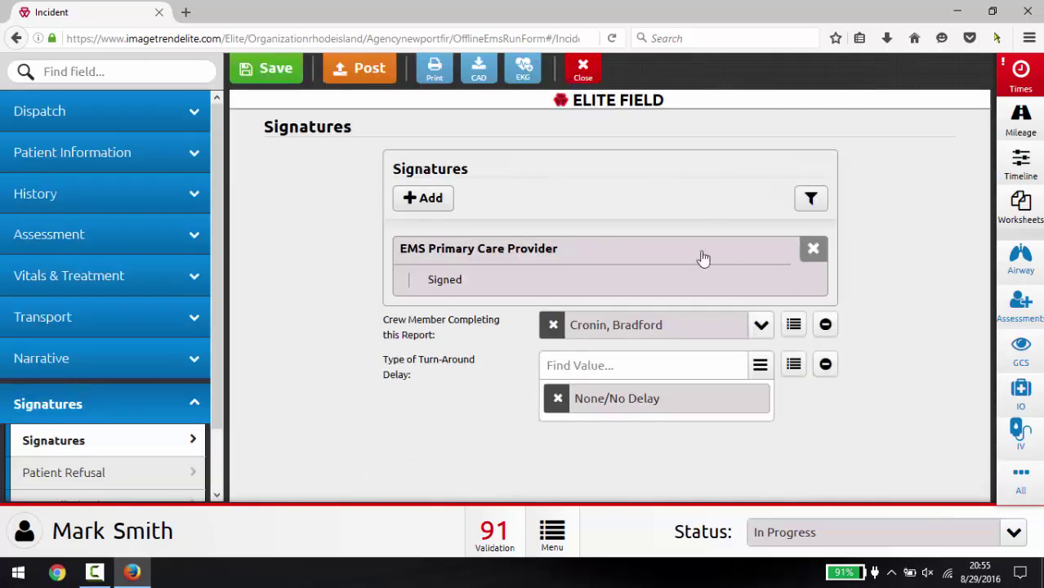
pyautogui.click(435, 201)
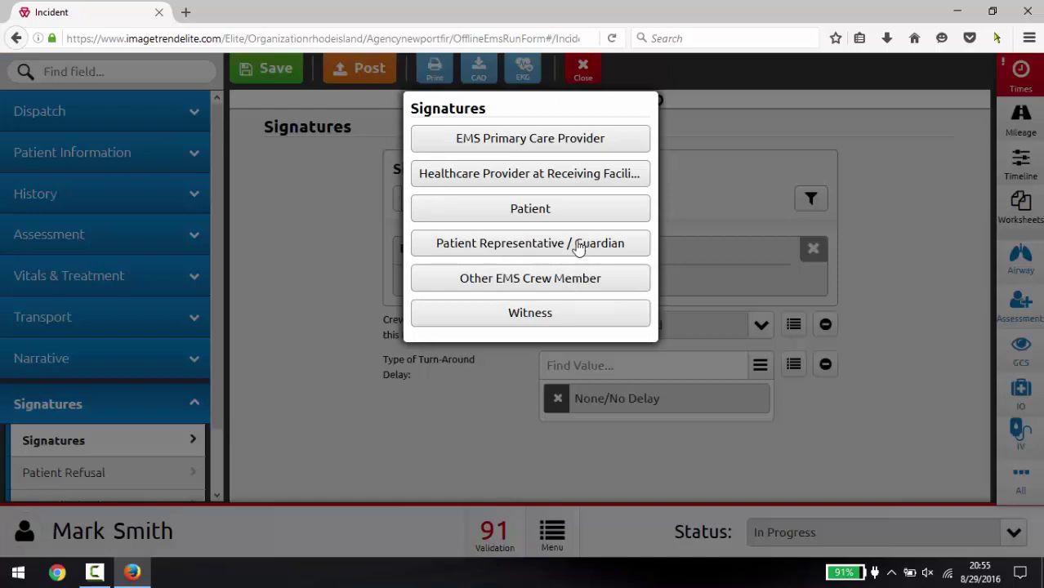
# - Add a Healthcare Provider at Receiving Facility signature, set its status to Signed, and draw it
pyautogui.click(455, 180)
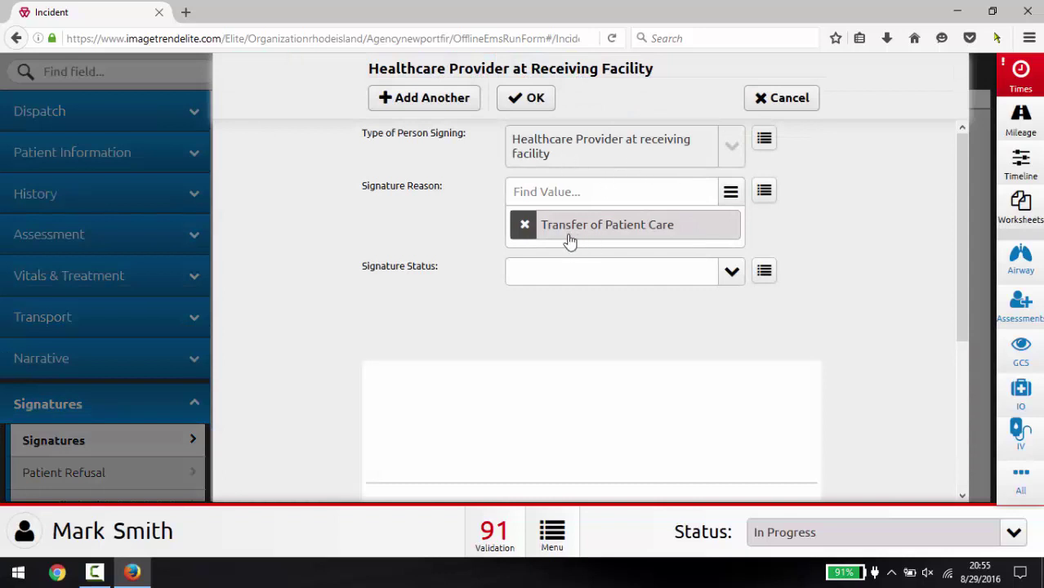
pyautogui.click(730, 271)
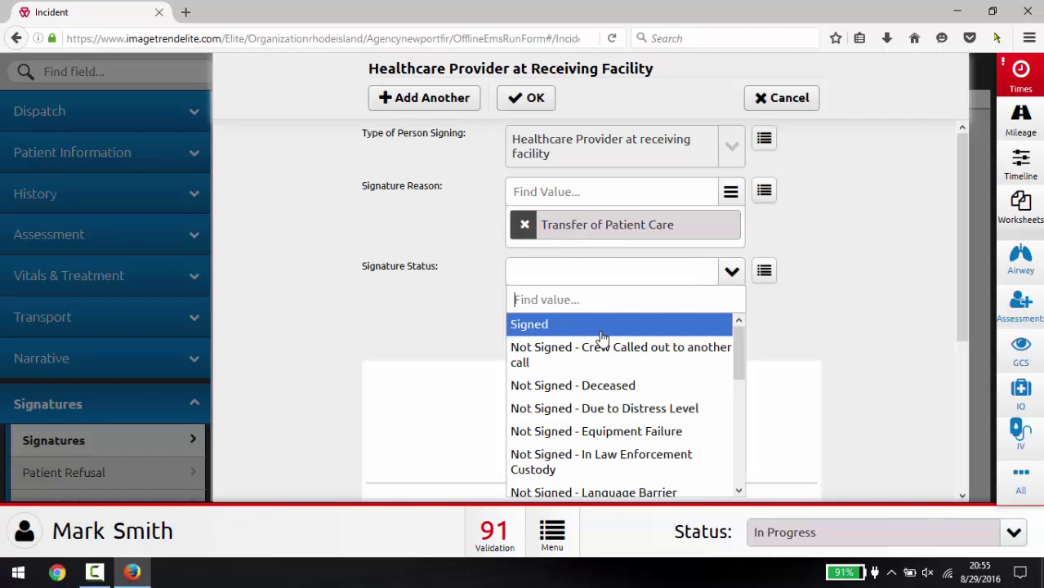
pyautogui.scroll(-4, 653, 398)
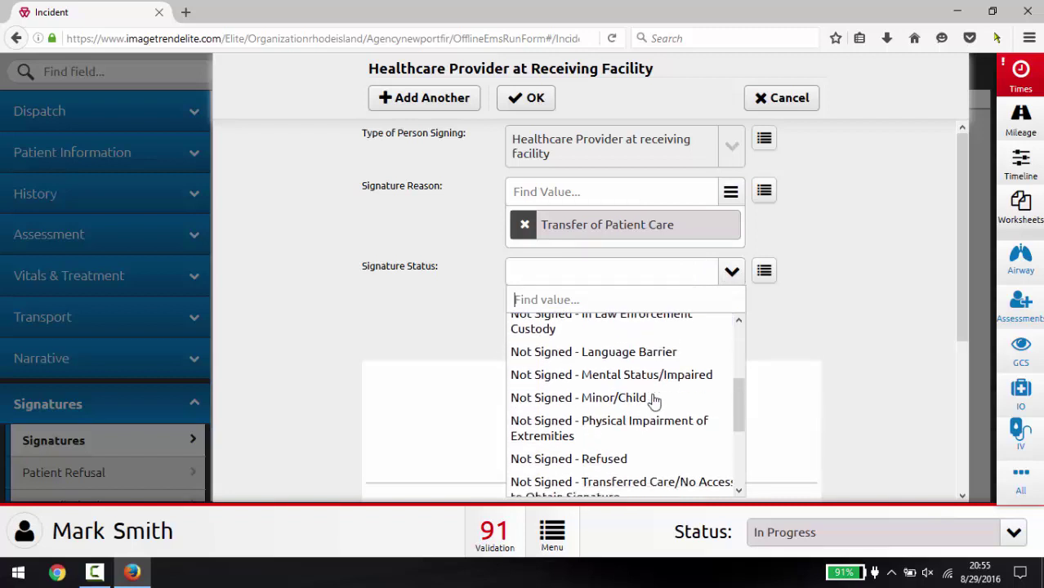
pyautogui.scroll(-3, 653, 400)
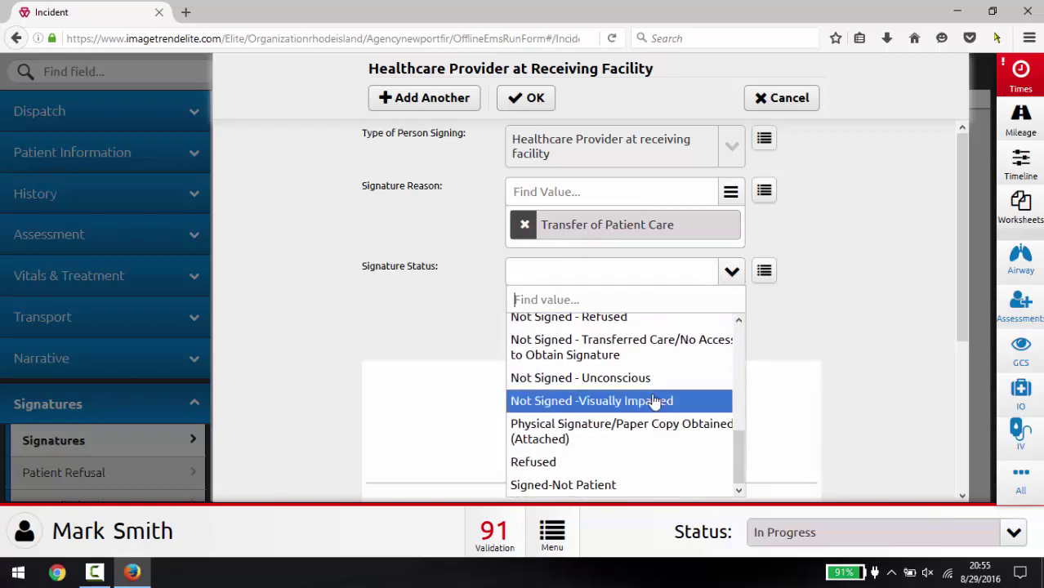
pyautogui.scroll(7, 654, 400)
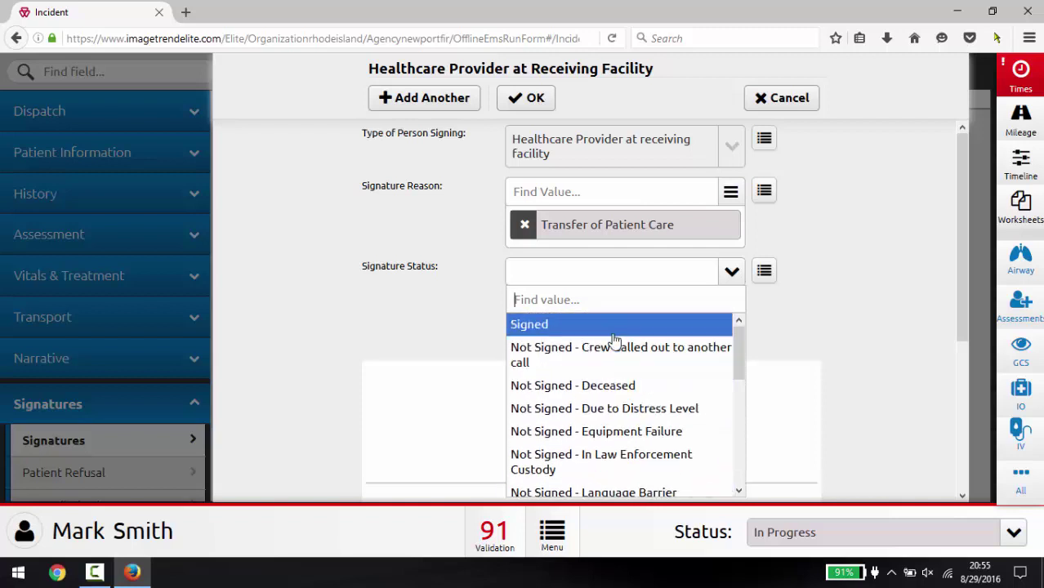
pyautogui.click(613, 326)
pyautogui.moveTo(959, 302); pyautogui.dragTo(961, 441)
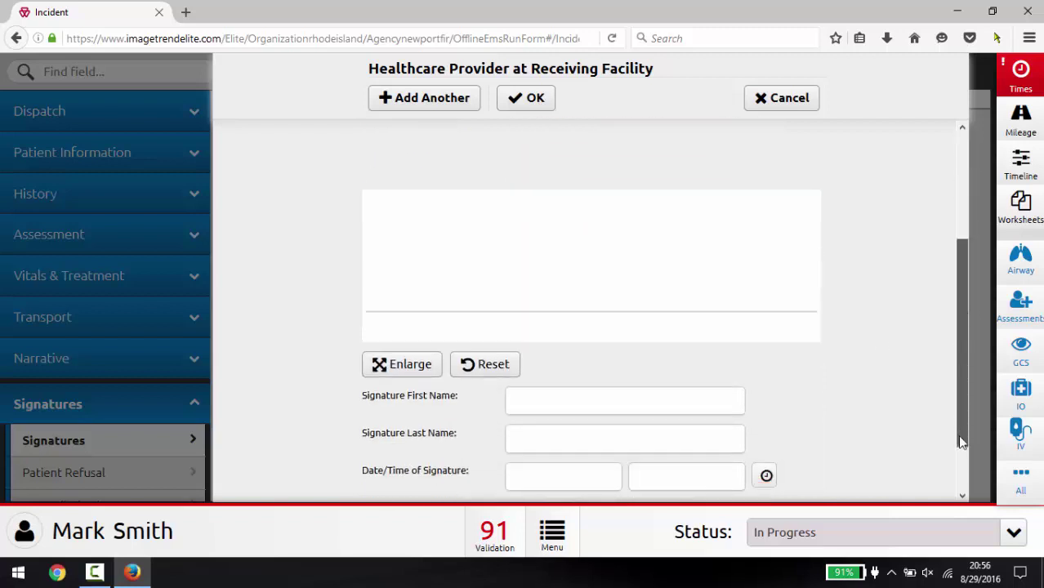
pyautogui.scroll(-1, 960, 442)
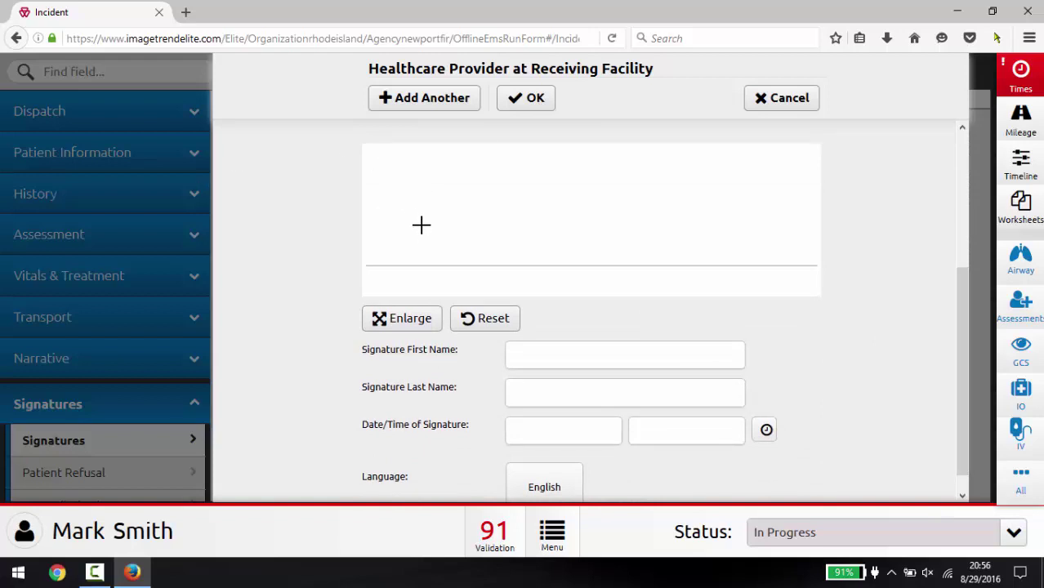
pyautogui.moveTo(402, 218); pyautogui.dragTo(647, 211)
pyautogui.click(521, 189)
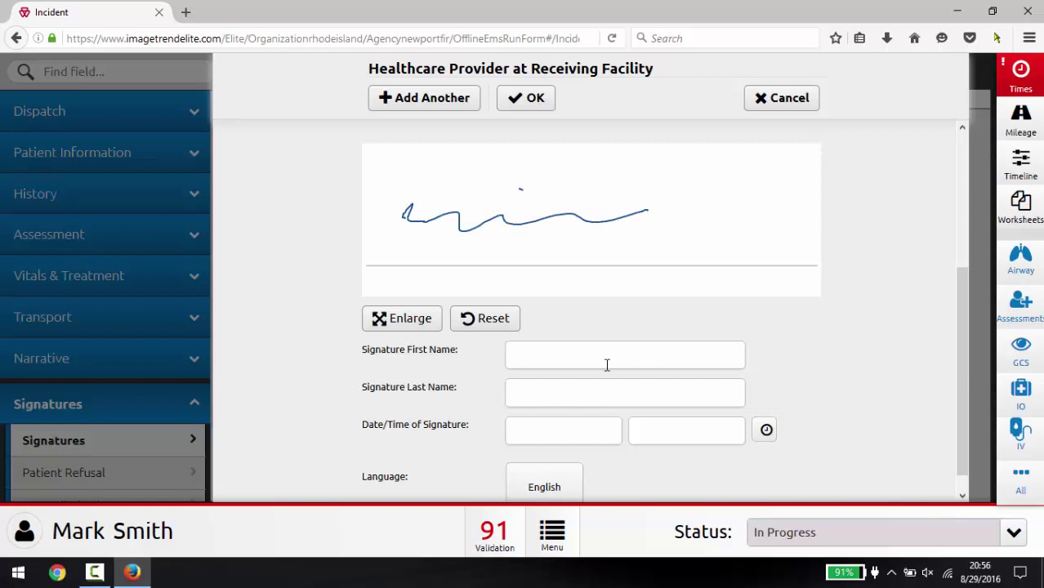
# - Enter the signer's last name, stamp the date and time, save, and collapse Signatures
pyautogui.click(548, 397)
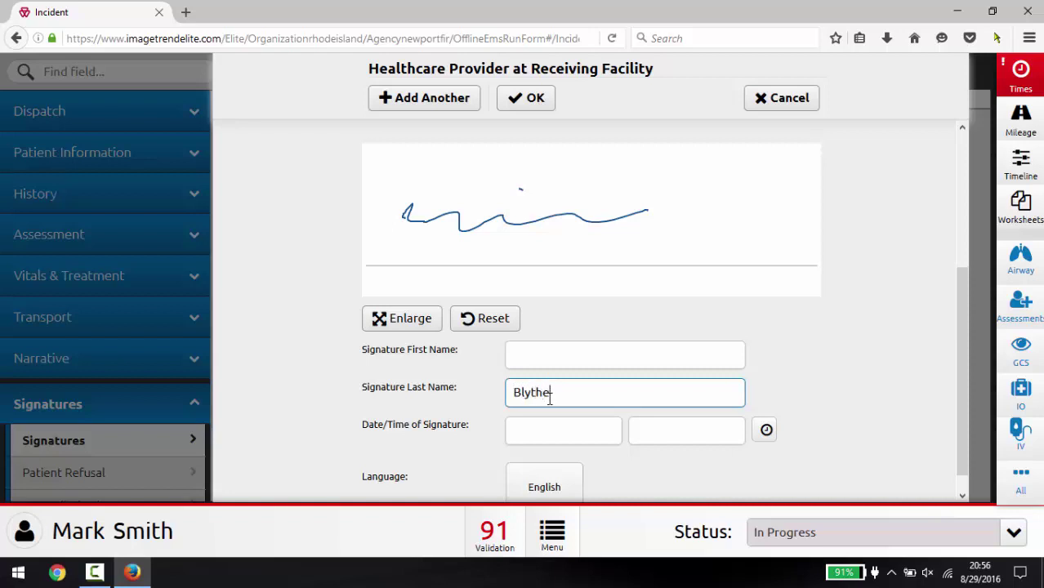
pyautogui.click(766, 432)
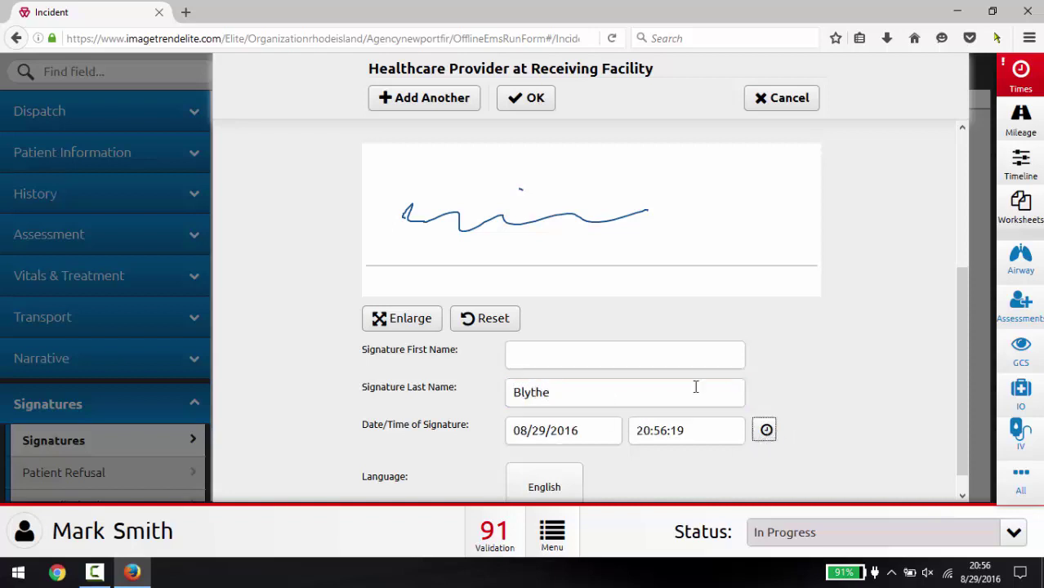
pyautogui.click(529, 99)
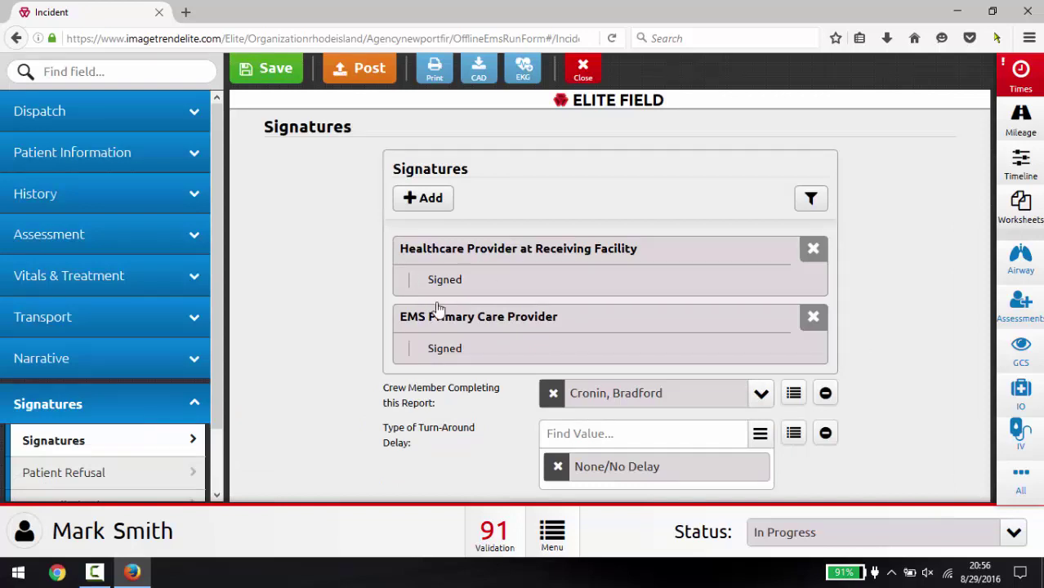
pyautogui.click(432, 202)
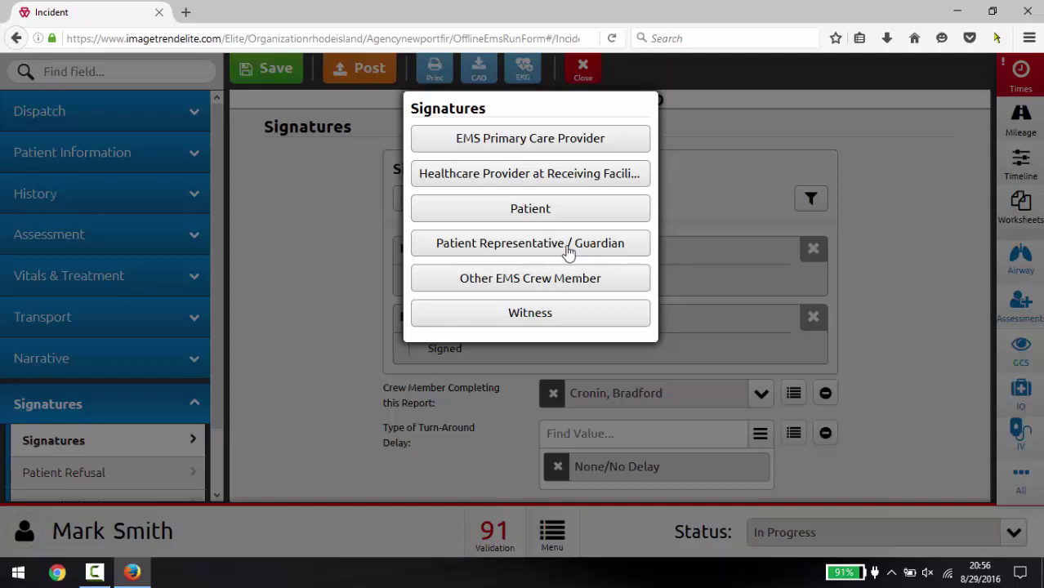
pyautogui.click(870, 190)
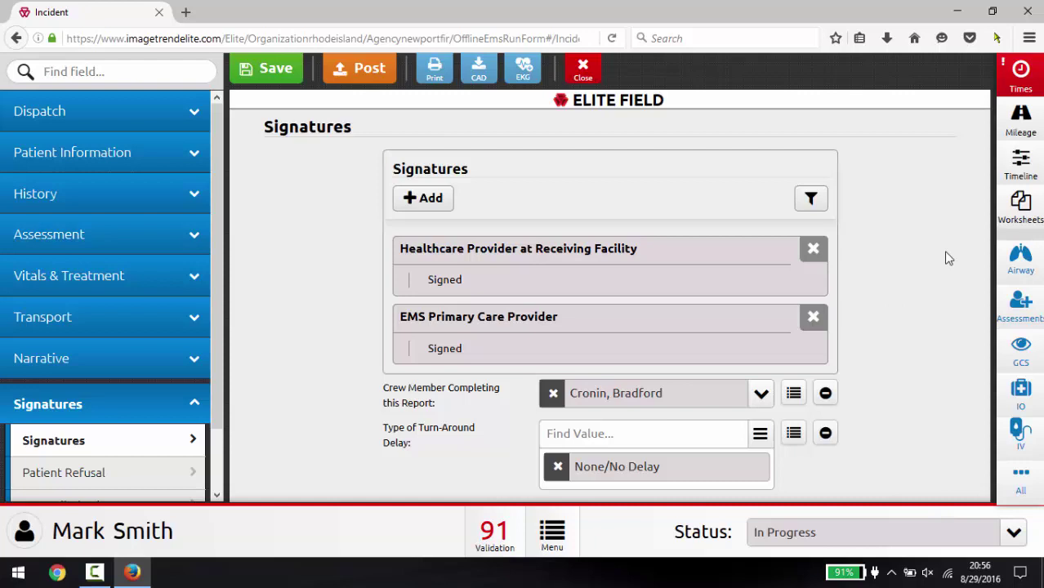
pyautogui.click(201, 418)
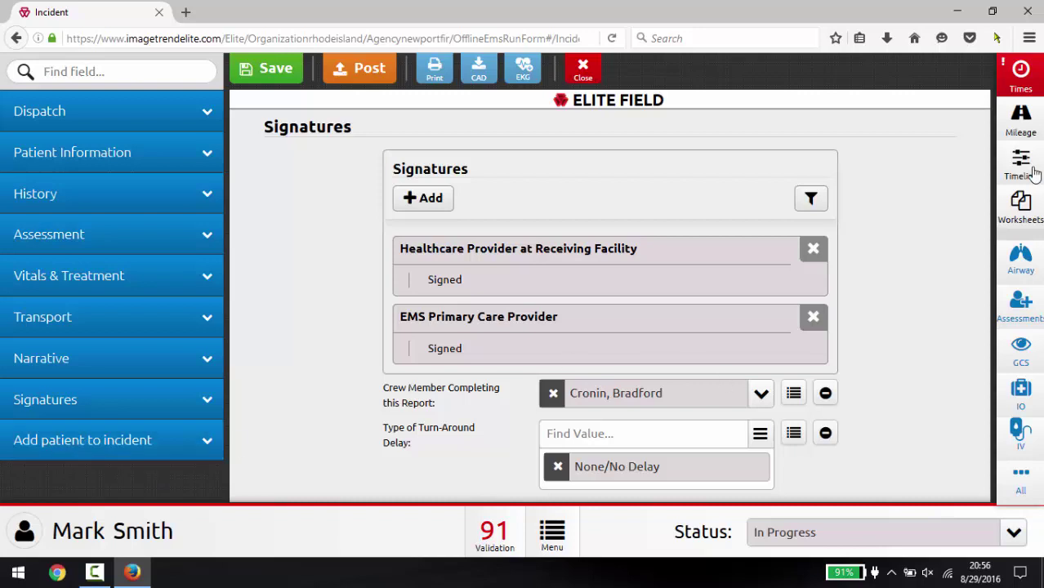
# - Stamp Arrived at Destination and Unit Back in Service with the current time in Response Times
pyautogui.click(1021, 75)
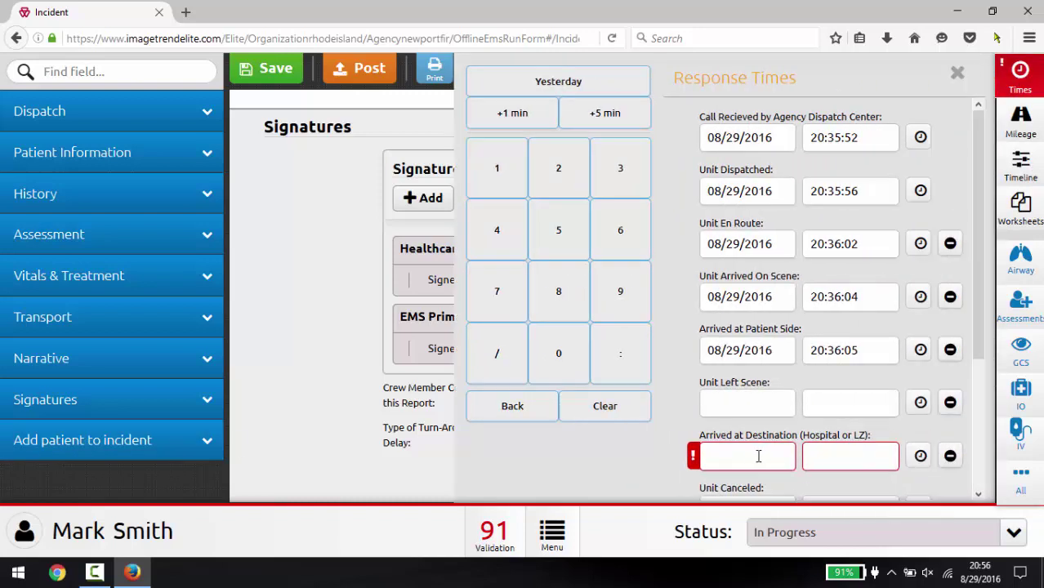
pyautogui.click(950, 460)
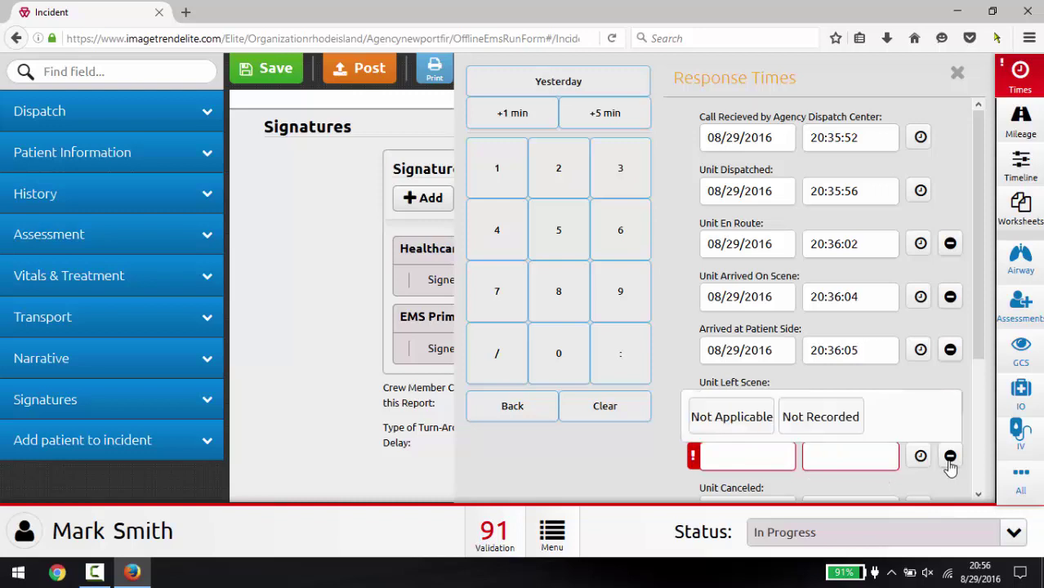
pyautogui.click(950, 458)
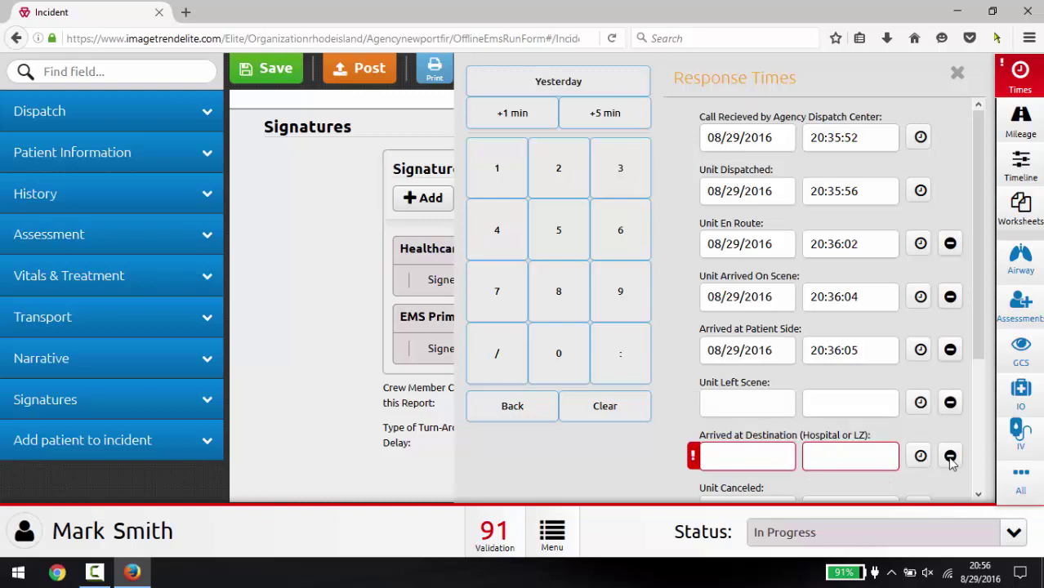
pyautogui.click(920, 457)
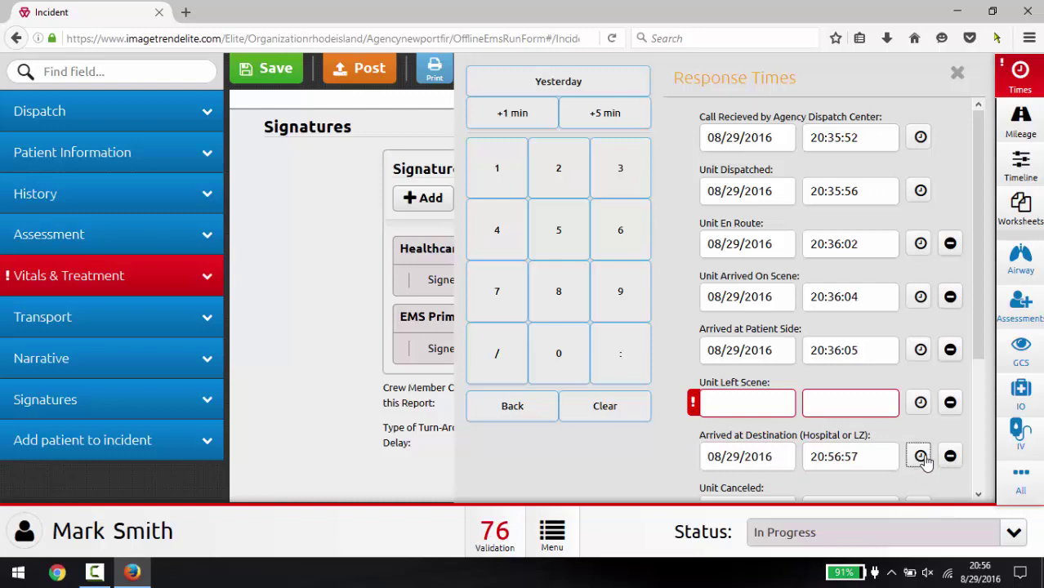
pyautogui.click(978, 495)
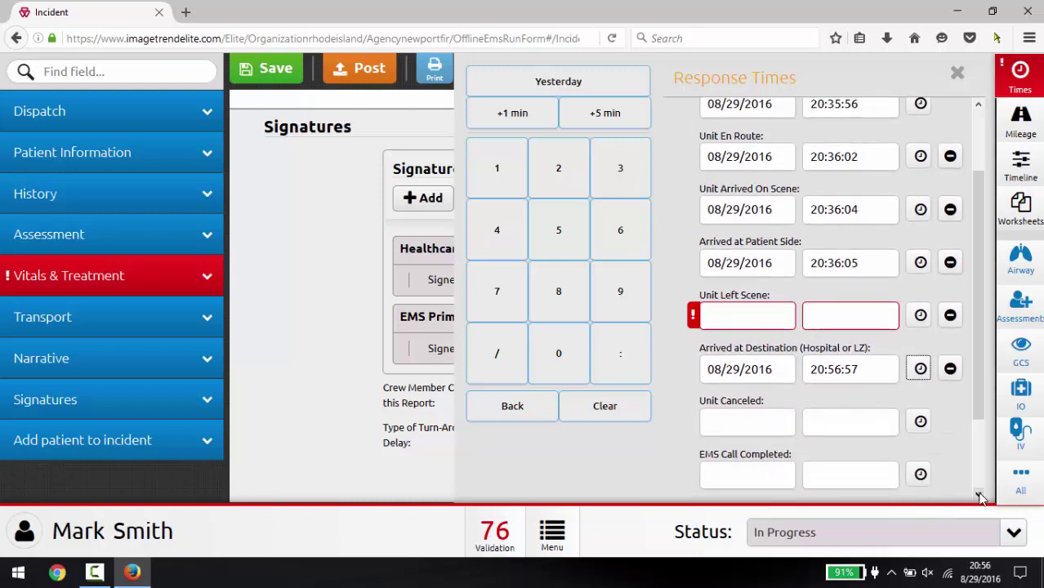
pyautogui.click(980, 497)
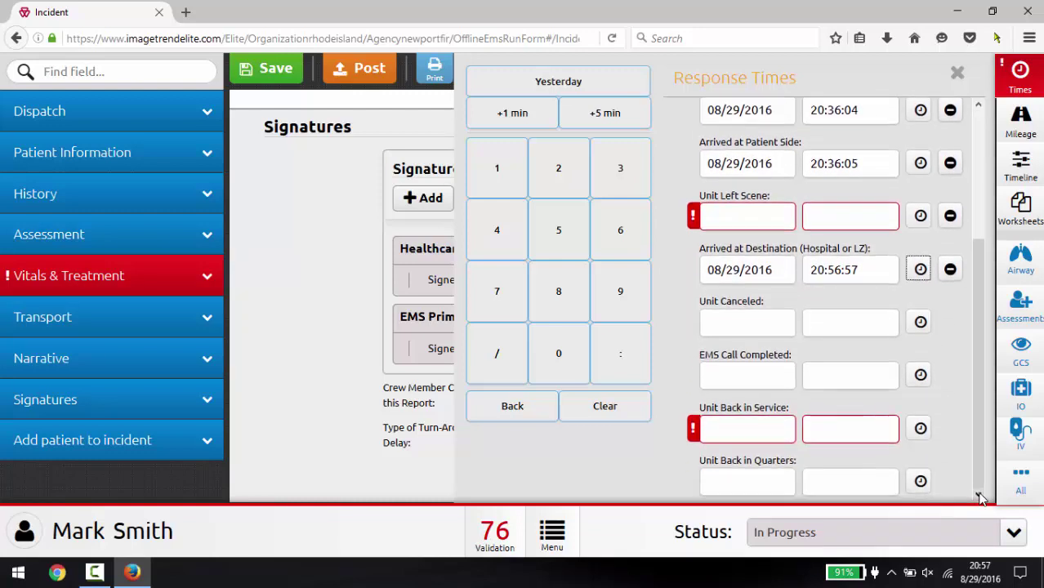
pyautogui.click(920, 433)
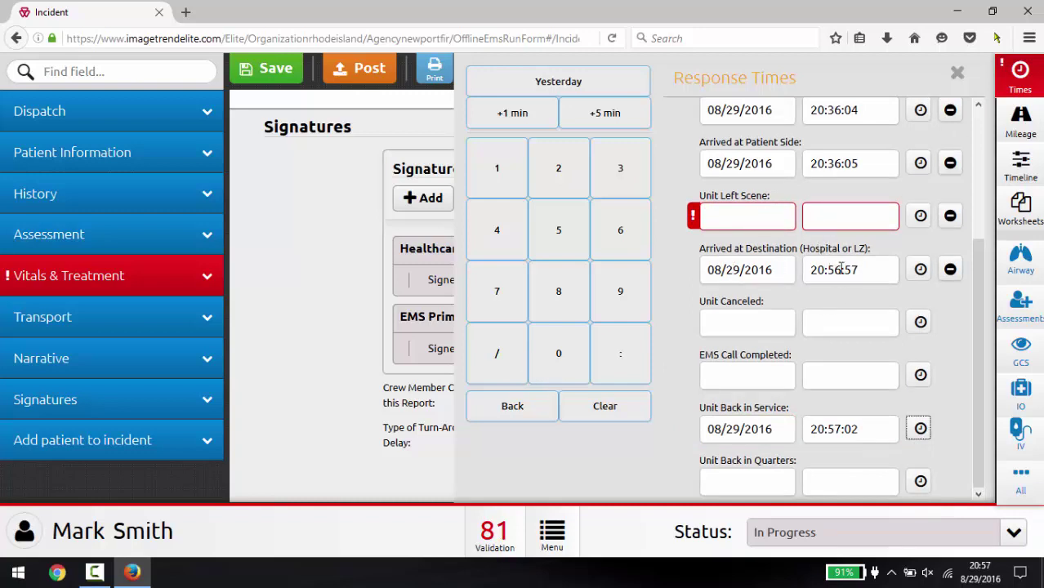
# - Set Unit Left Scene 20:57:12, Arrived at Destination 20:57:22, Unit Back in Service 20:57:23
pyautogui.click(835, 227)
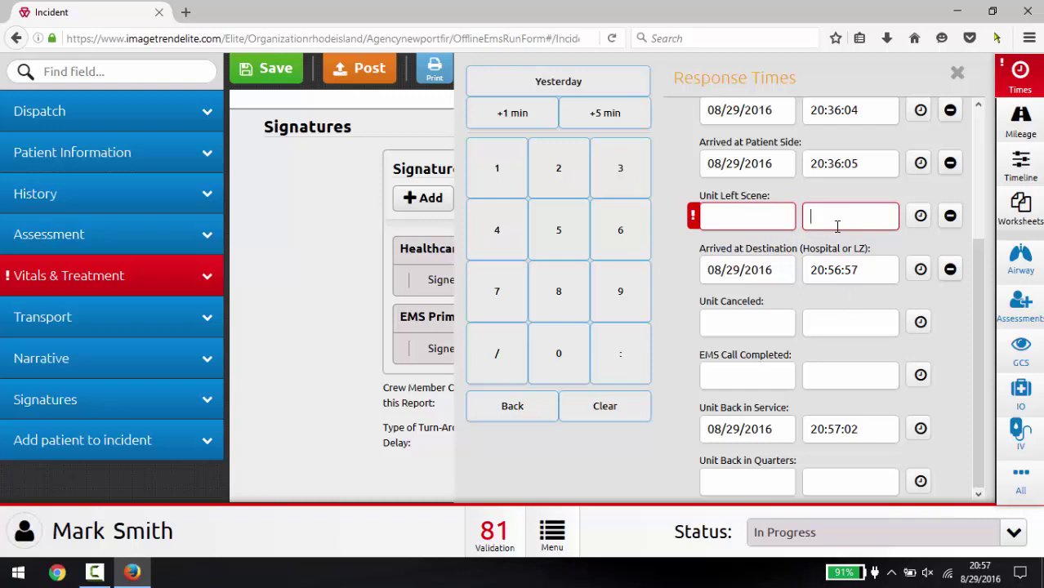
pyautogui.click(920, 215)
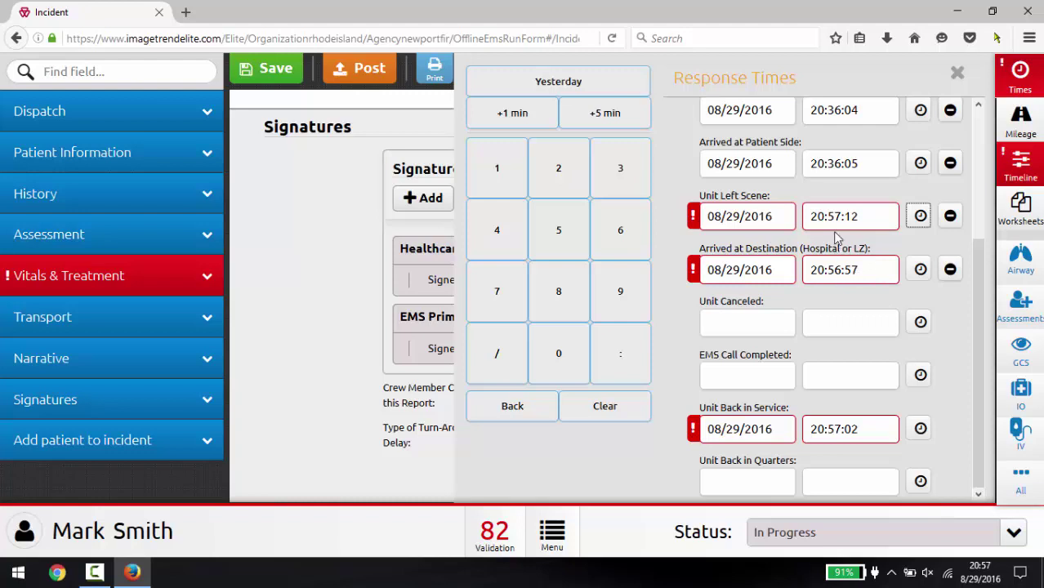
pyautogui.click(921, 270)
pyautogui.click(920, 428)
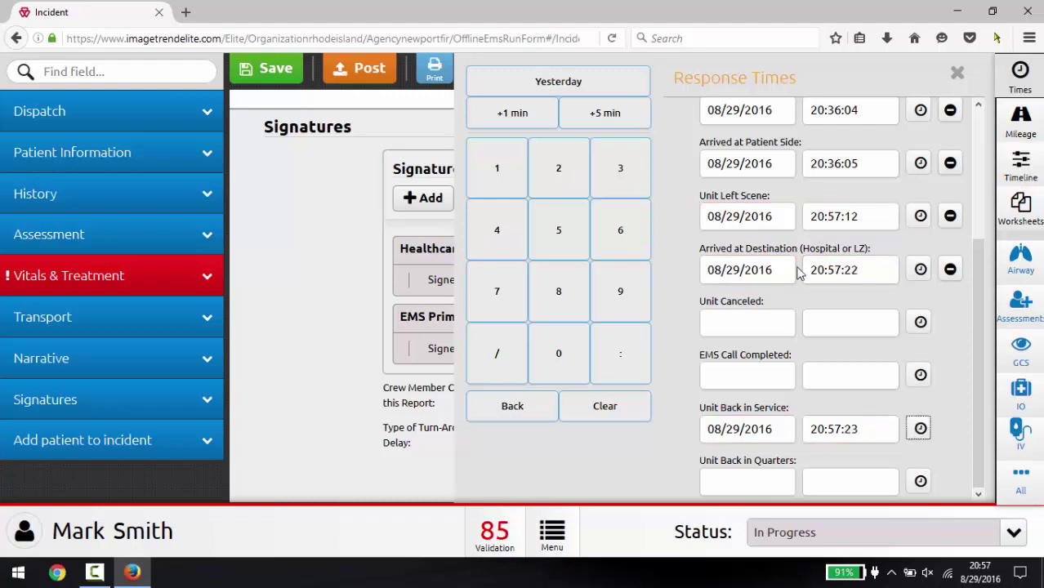
pyautogui.click(956, 73)
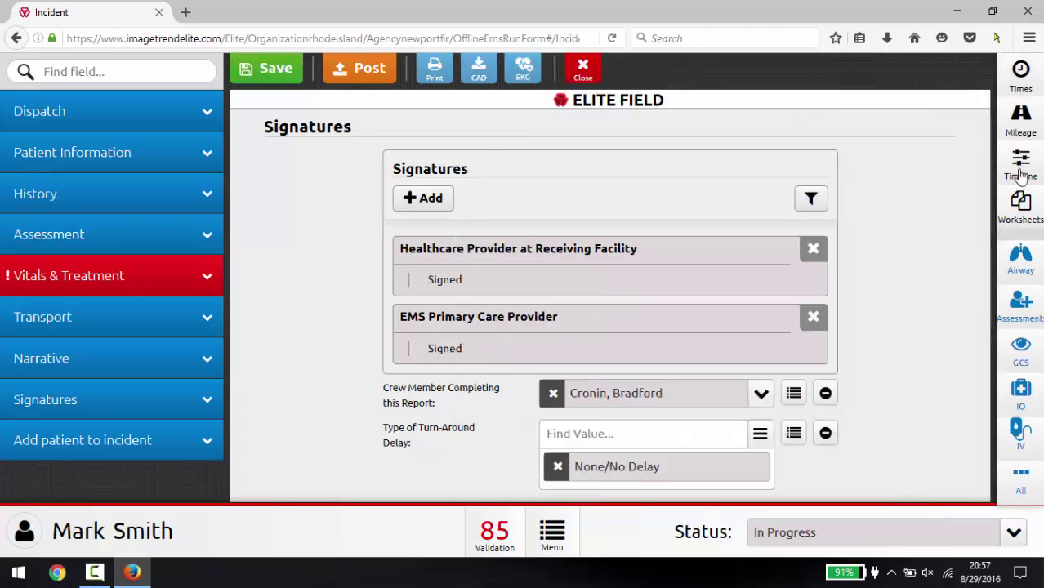
pyautogui.click(1021, 163)
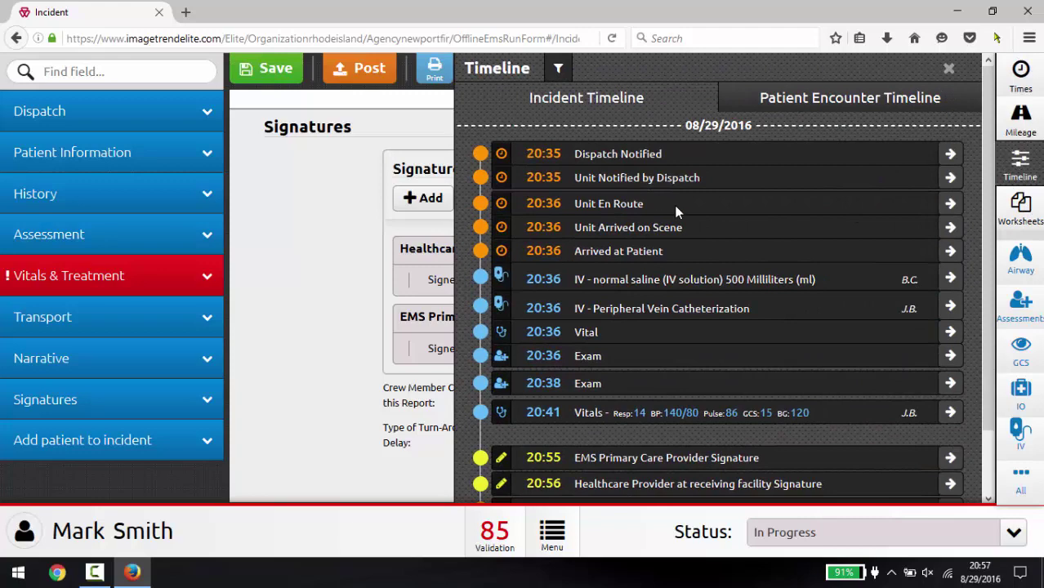
pyautogui.scroll(-2, 676, 212)
pyautogui.scroll(2, 673, 209)
pyautogui.scroll(-2, 688, 171)
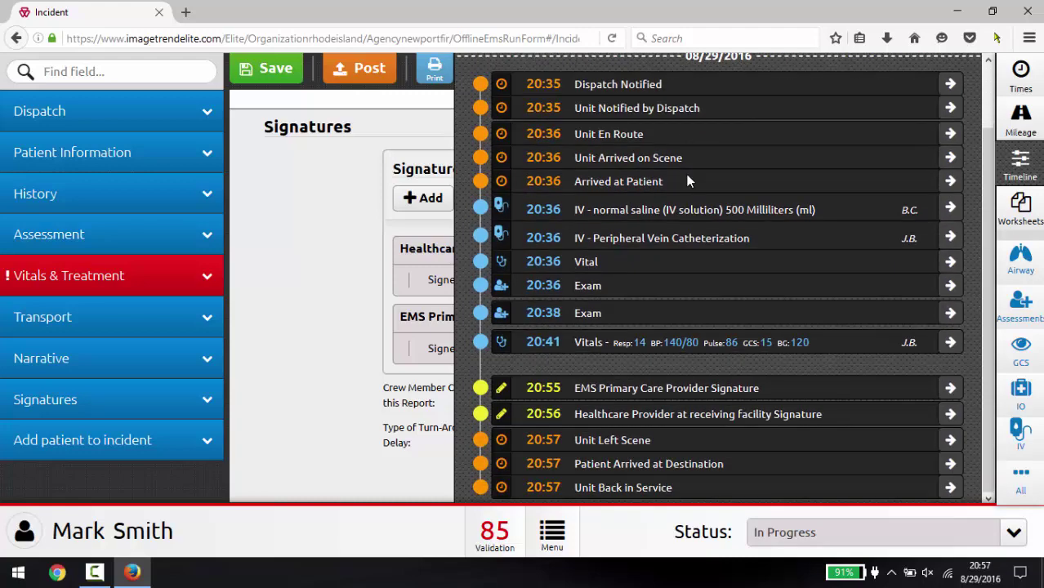
pyautogui.scroll(2, 688, 181)
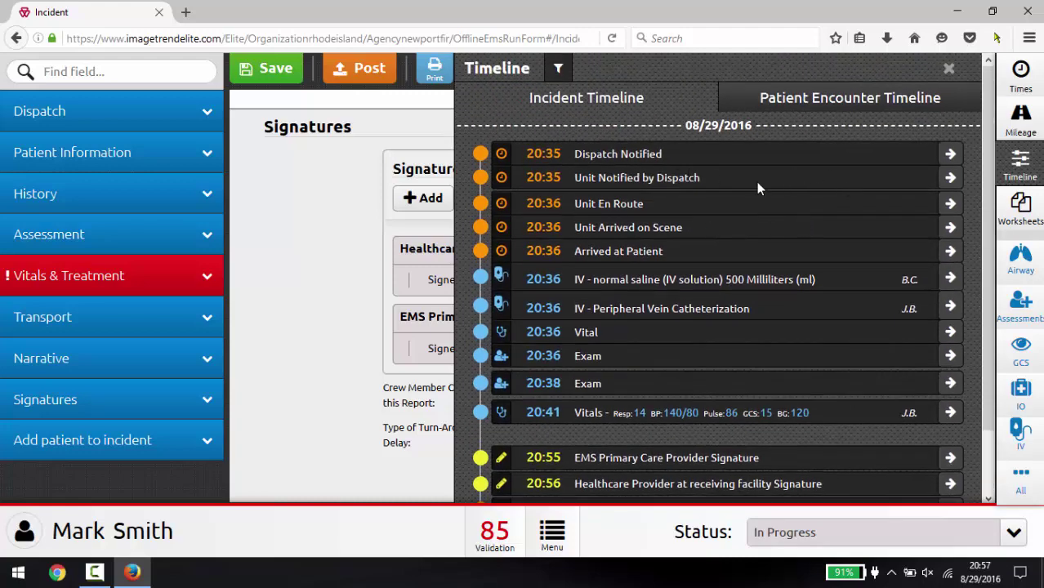
pyautogui.scroll(-2, 756, 181)
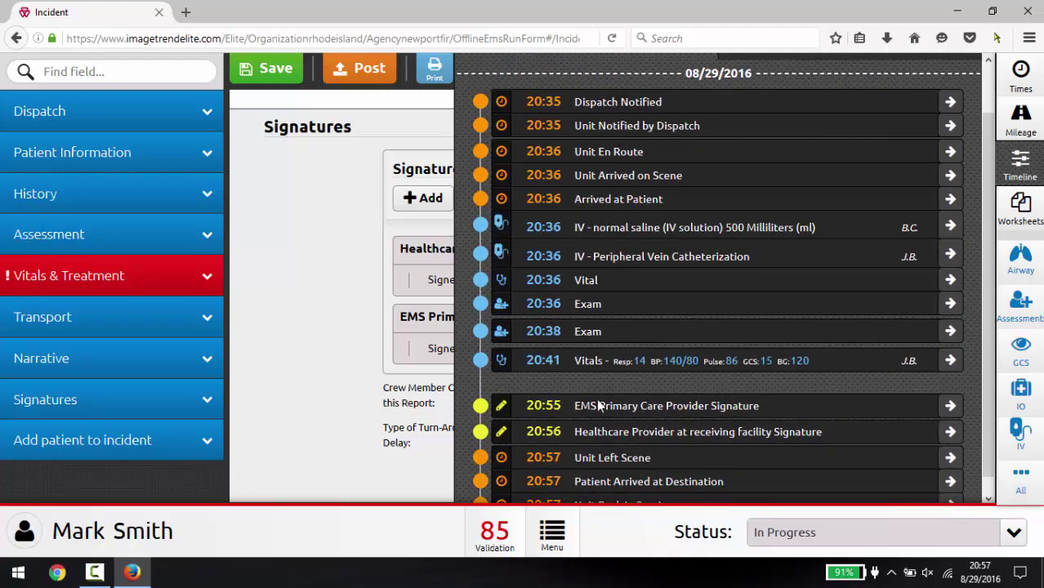
pyautogui.scroll(-1, 600, 406)
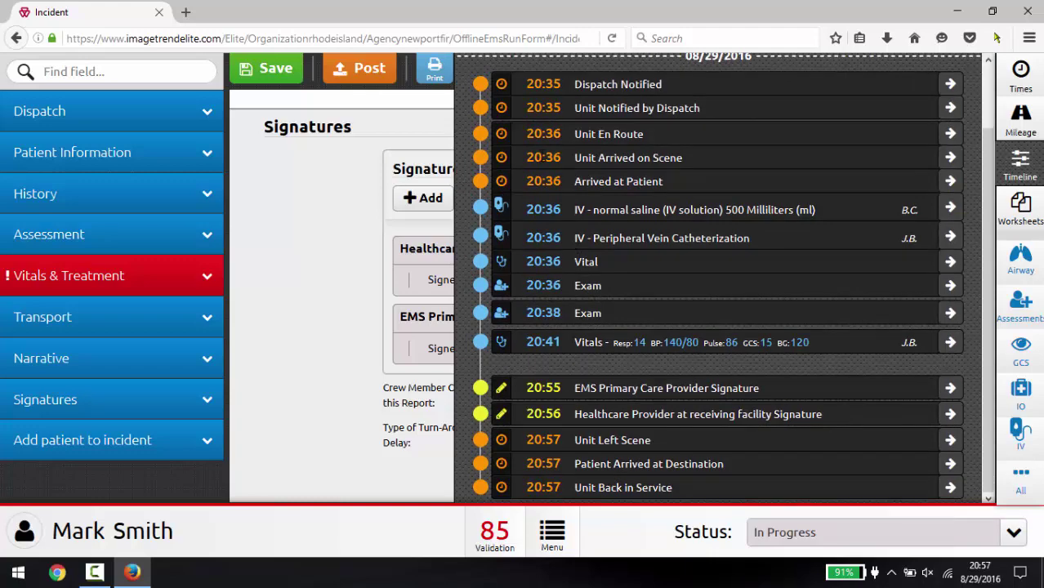
pyautogui.scroll(3, 615, 342)
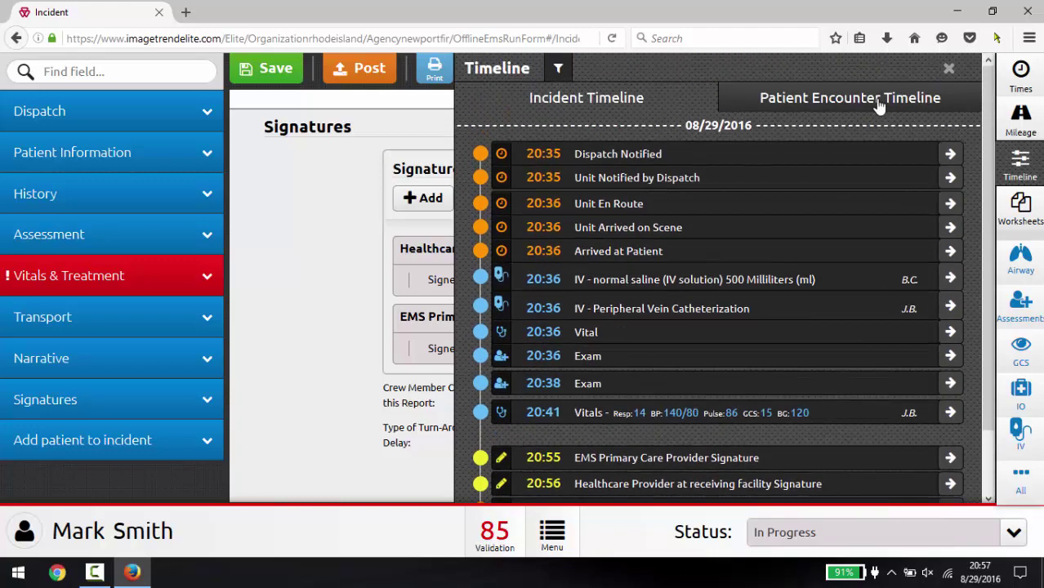
pyautogui.click(874, 103)
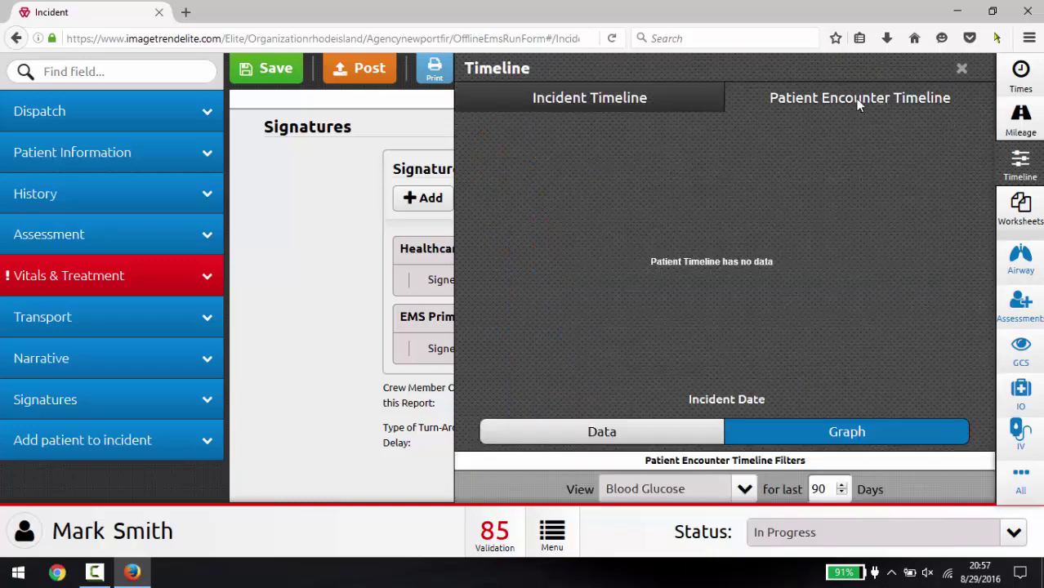
pyautogui.click(962, 69)
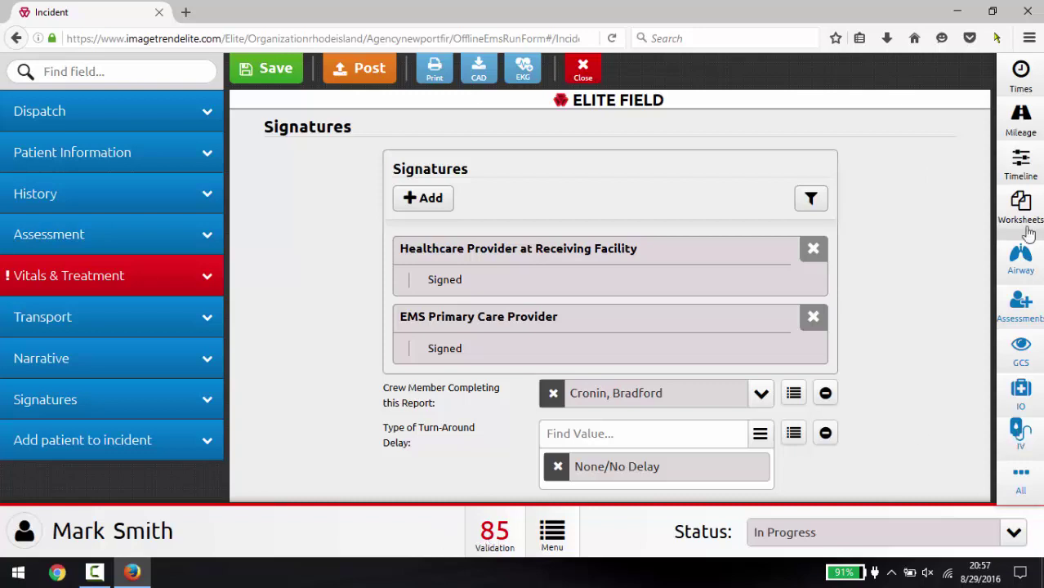
# - Open the Vitals & ECG page and review the missing-vitals validation errors at score 85
pyautogui.click(204, 282)
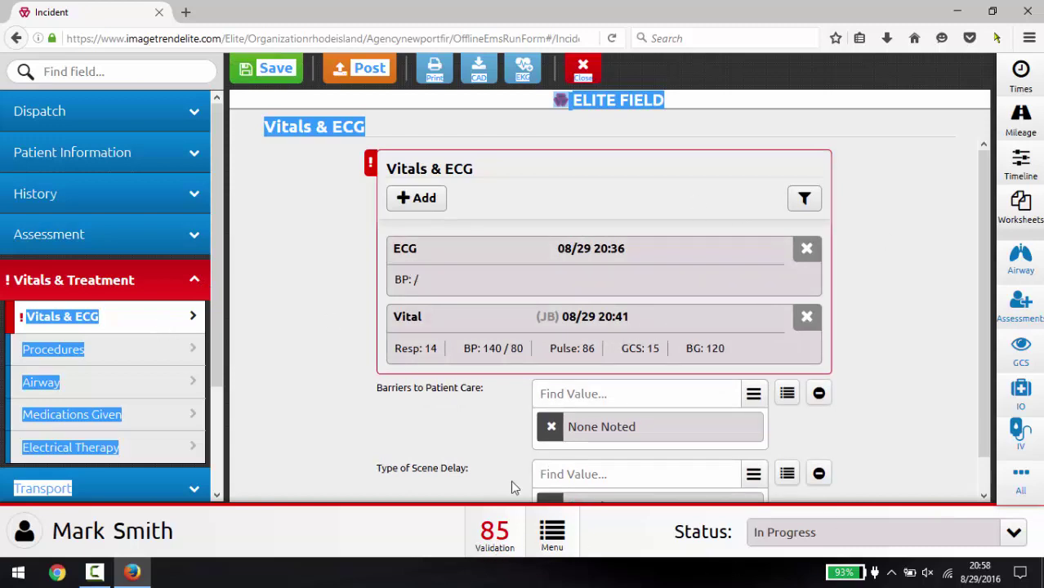
pyautogui.click(500, 536)
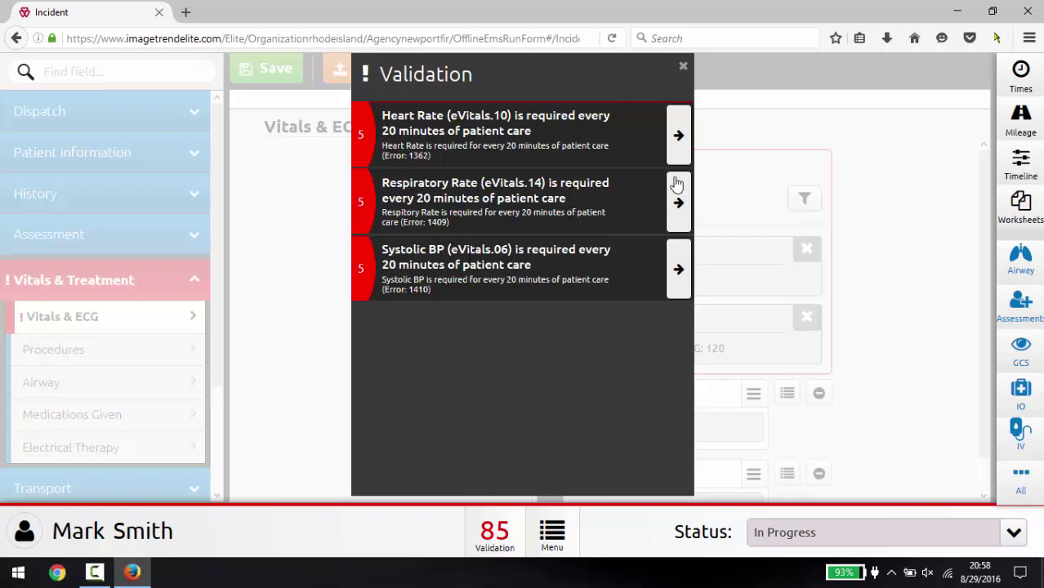
pyautogui.click(682, 68)
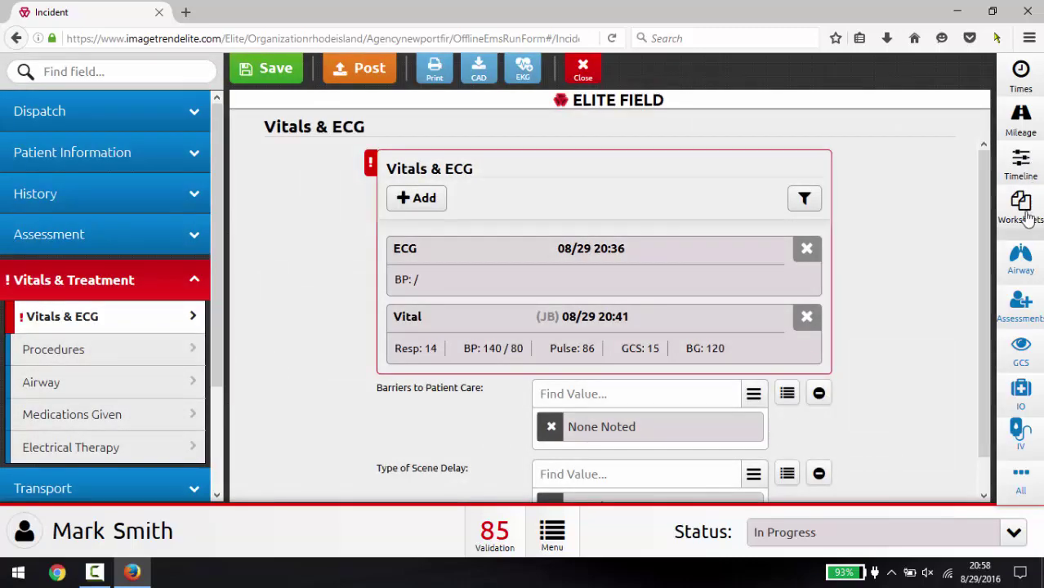
# - Edit Unit Left Scene to end in :40 and Arrived at Destination to end in :41
pyautogui.click(1018, 93)
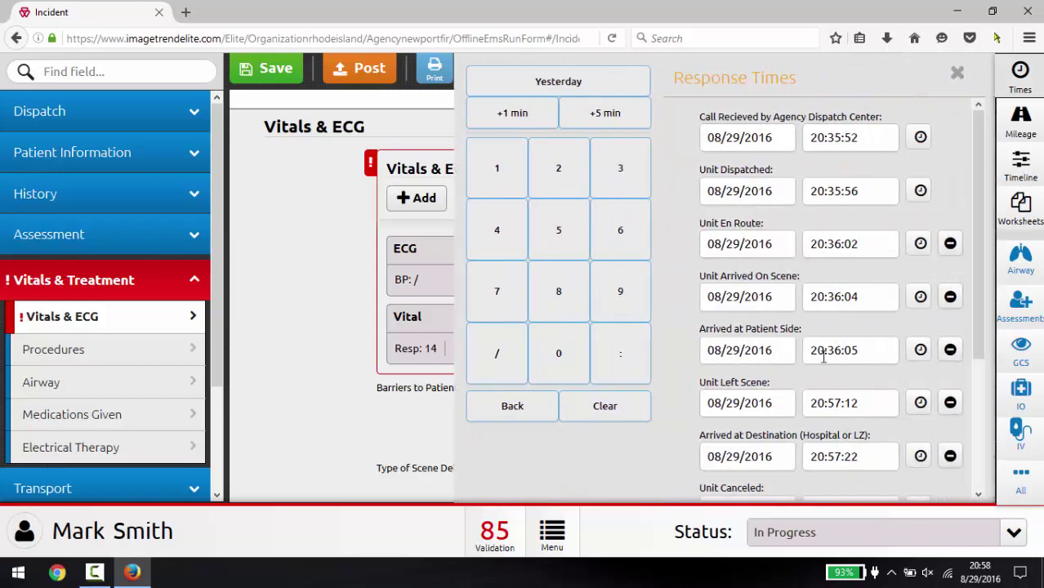
pyautogui.scroll(-3, 846, 351)
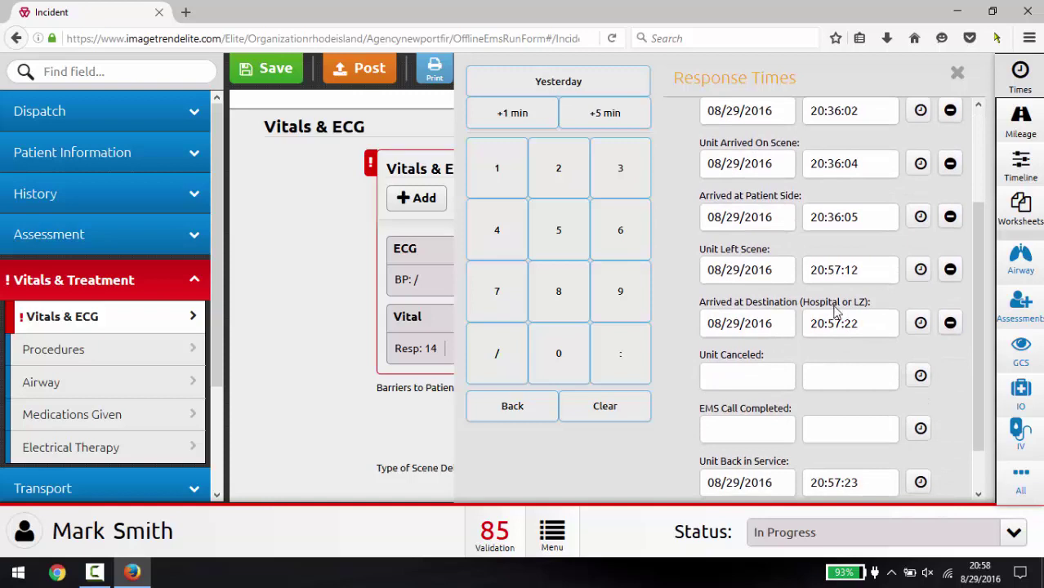
pyautogui.click(866, 272)
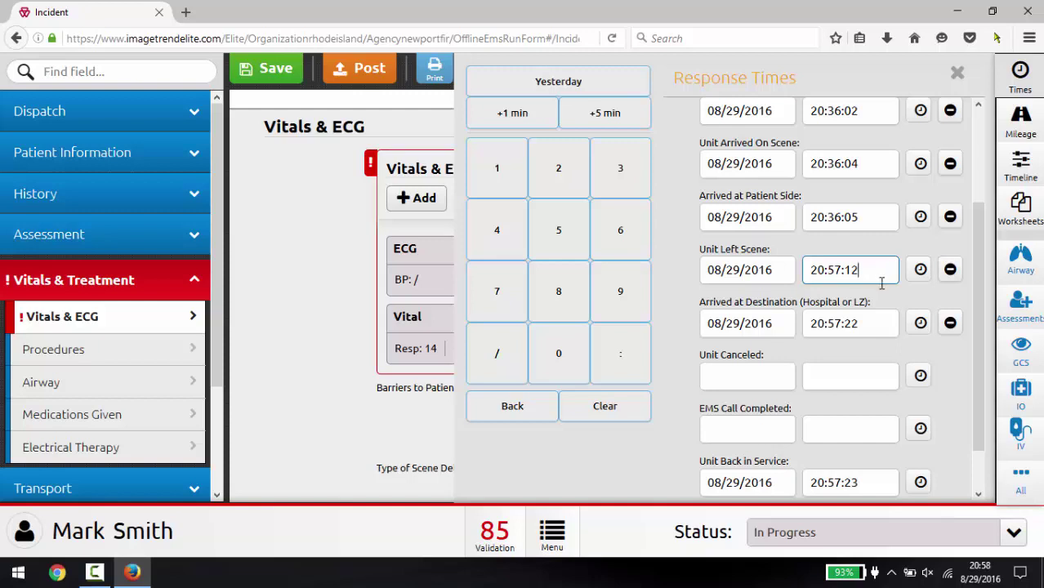
pyautogui.press('BackSpace')
pyautogui.press('BackSpace')
pyautogui.press('BackSpace')
pyautogui.press('BackSpace')
pyautogui.press('BackSpace')
pyautogui.write(':40')
pyautogui.click(863, 324)
pyautogui.press('BackSpace')
pyautogui.press('BackSpace')
pyautogui.press('BackSpace')
pyautogui.press('BackSpace')
pyautogui.press('BackSpace')
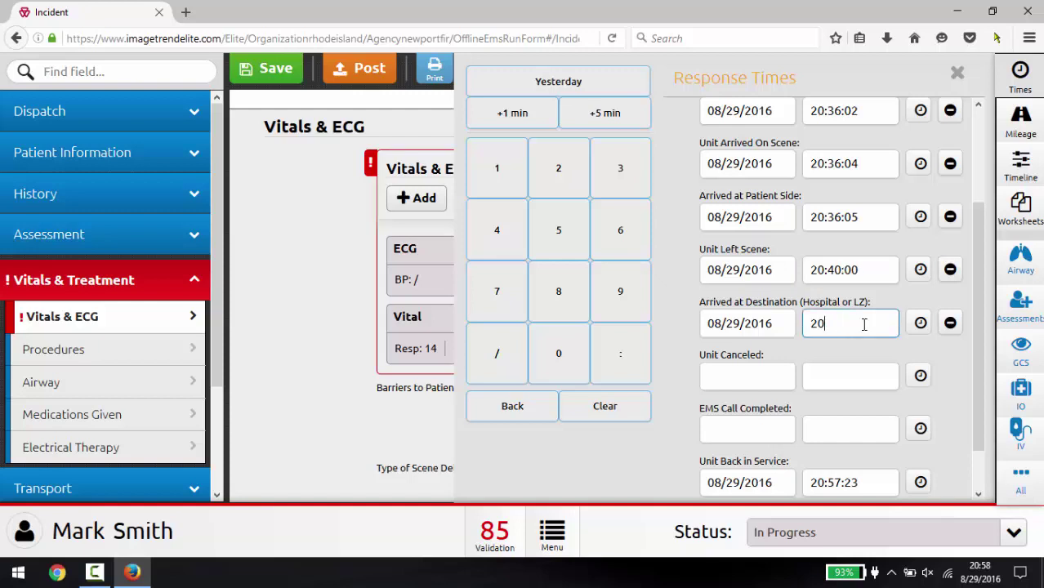
pyautogui.write(':41:00')
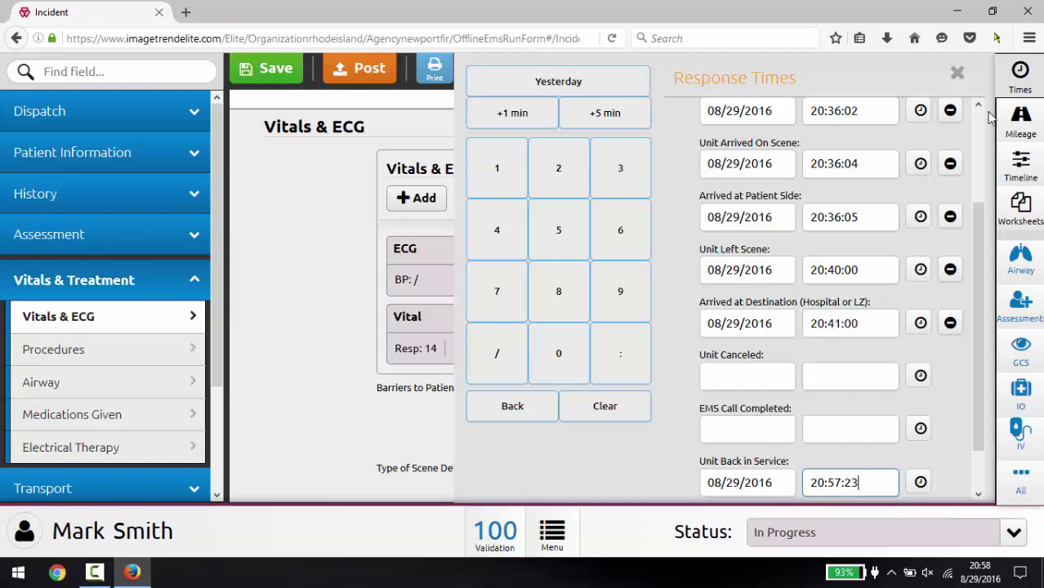
pyautogui.click(1021, 81)
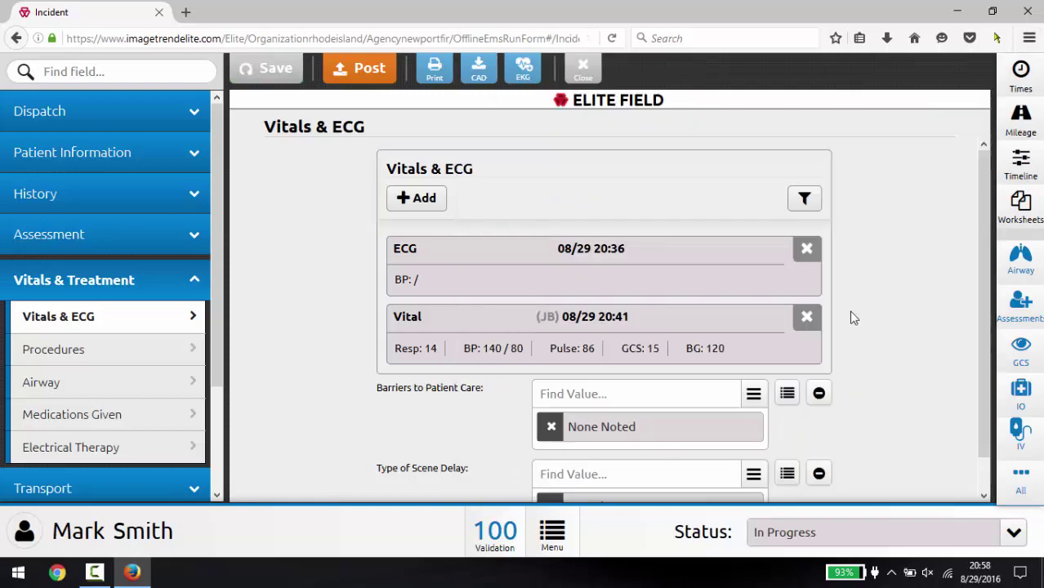
# - Collapse Vitals & Treatment and confirm the Validation panel shows 100 with no errors
pyautogui.click(416, 199)
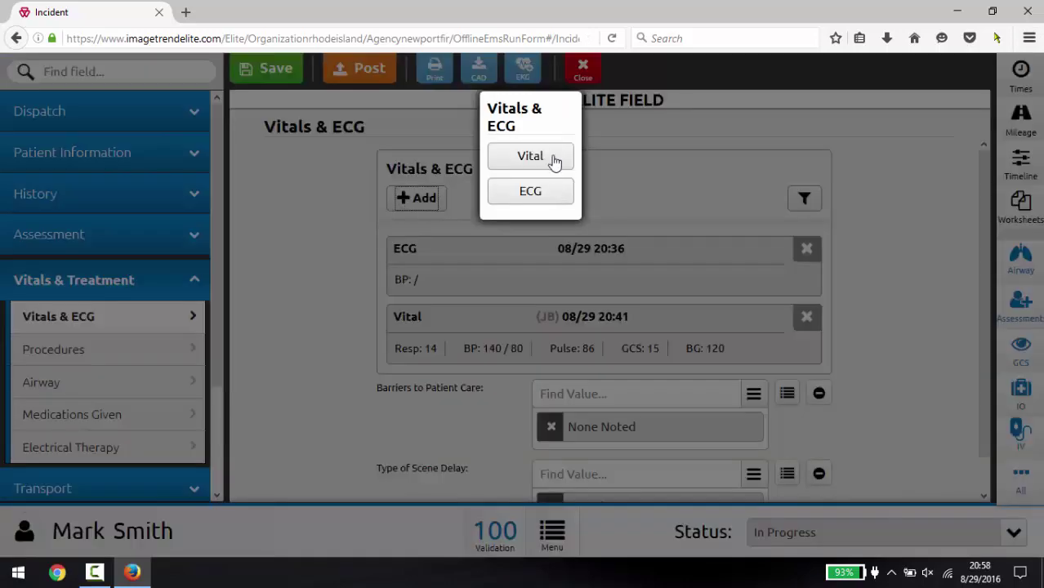
pyautogui.click(923, 236)
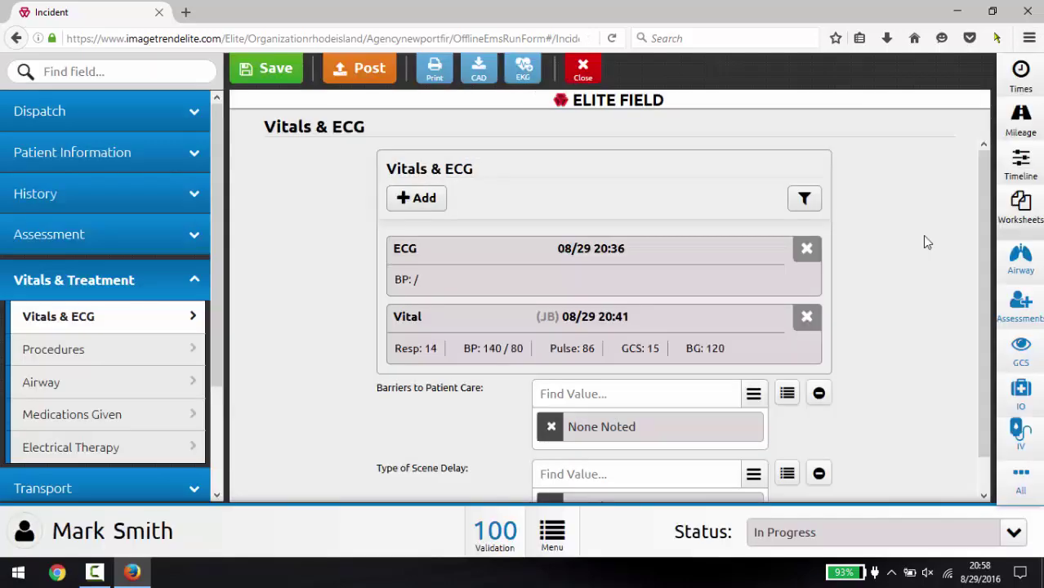
pyautogui.click(204, 280)
pyautogui.click(506, 525)
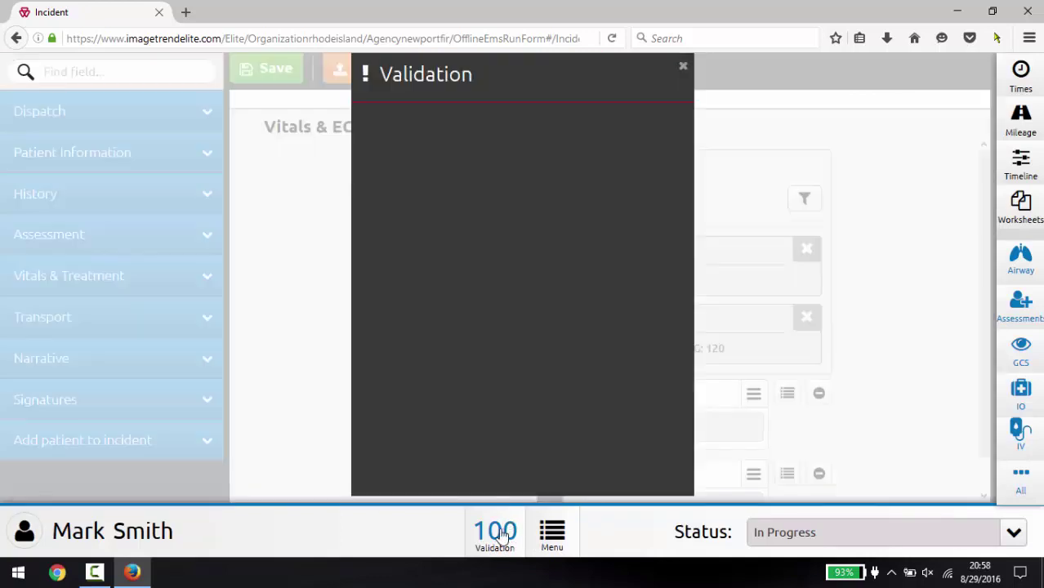
pyautogui.click(681, 69)
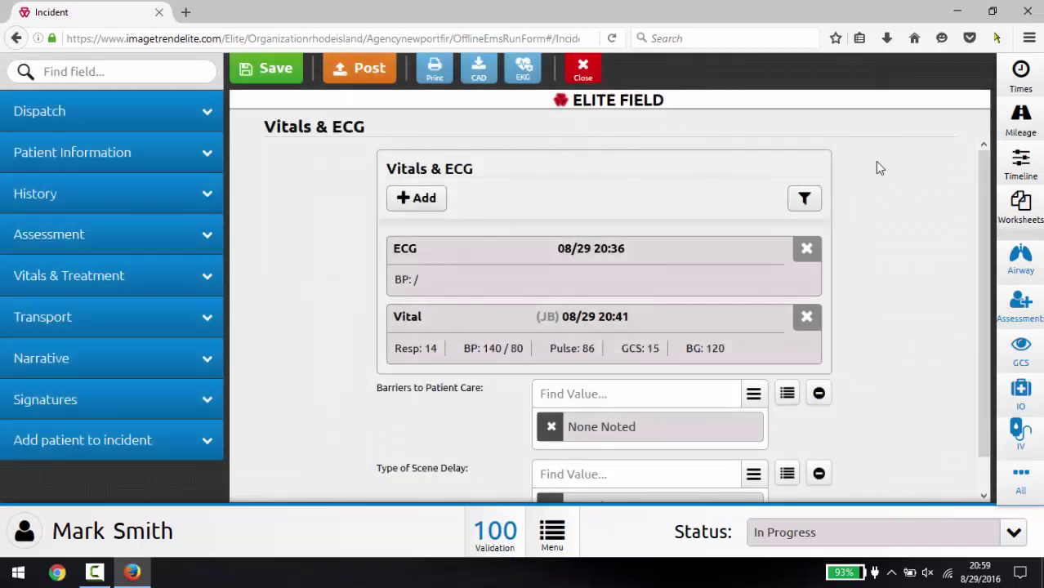
pyautogui.click(434, 71)
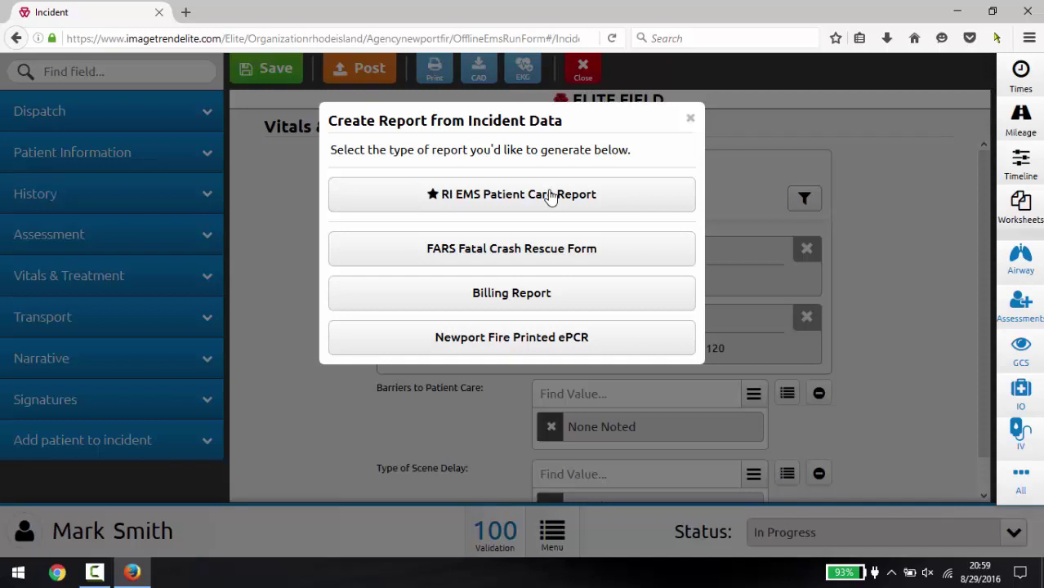
pyautogui.click(562, 342)
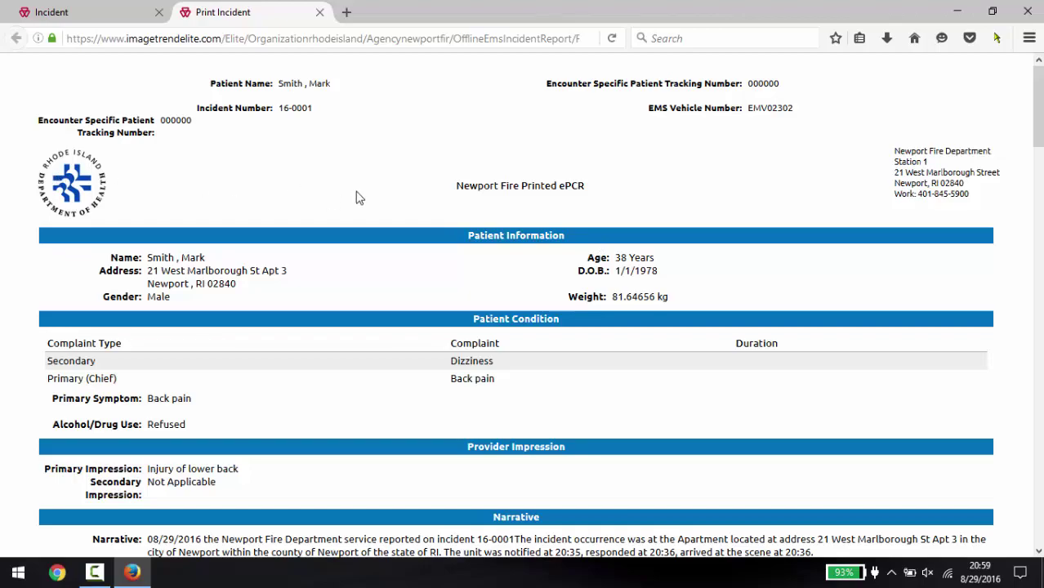
pyautogui.scroll(-2, 357, 197)
pyautogui.scroll(-10, 357, 196)
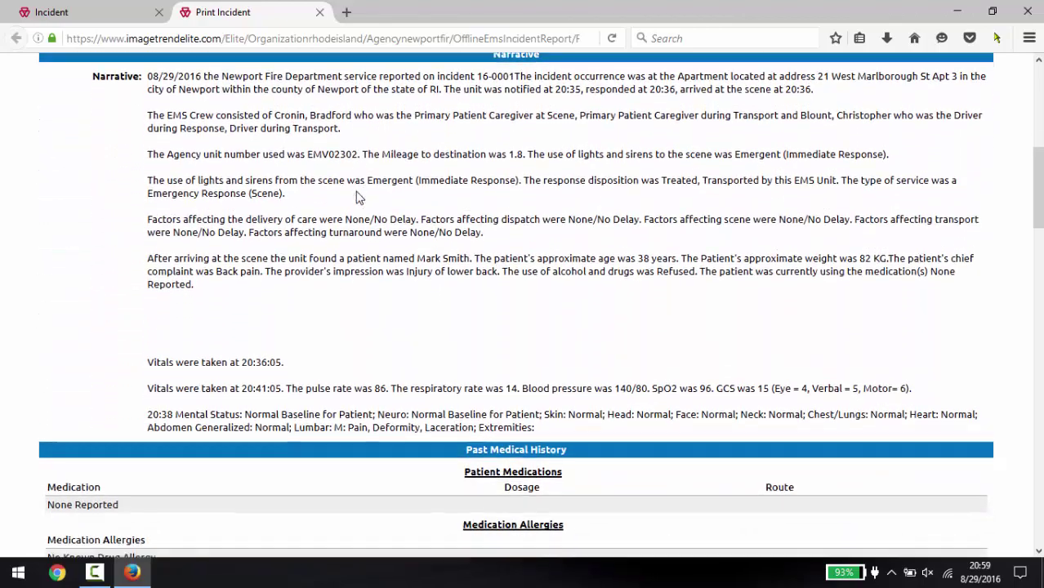
pyautogui.scroll(-5, 357, 199)
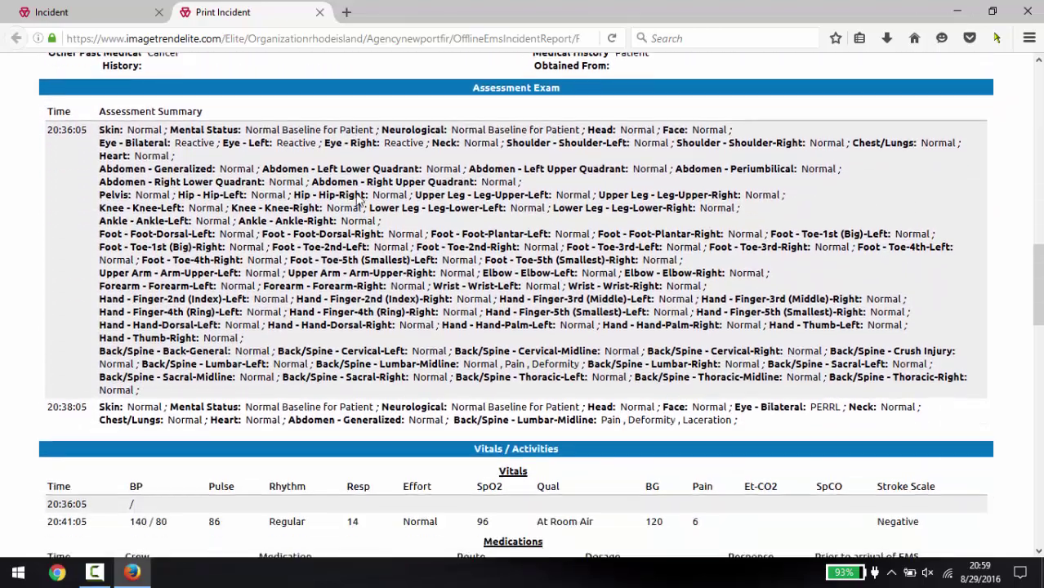
pyautogui.scroll(-3, 435, 344)
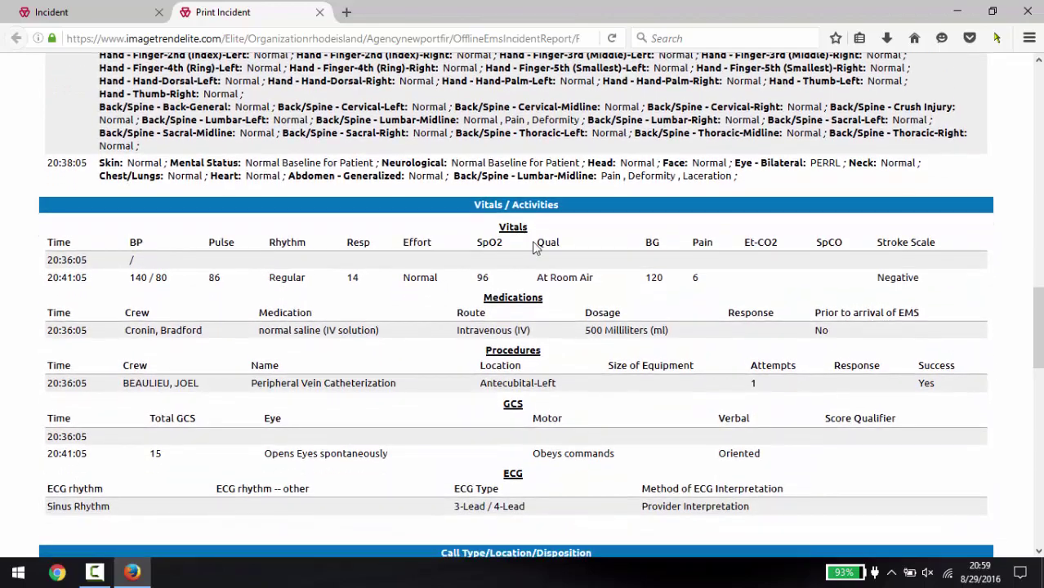
pyautogui.scroll(-7, 516, 377)
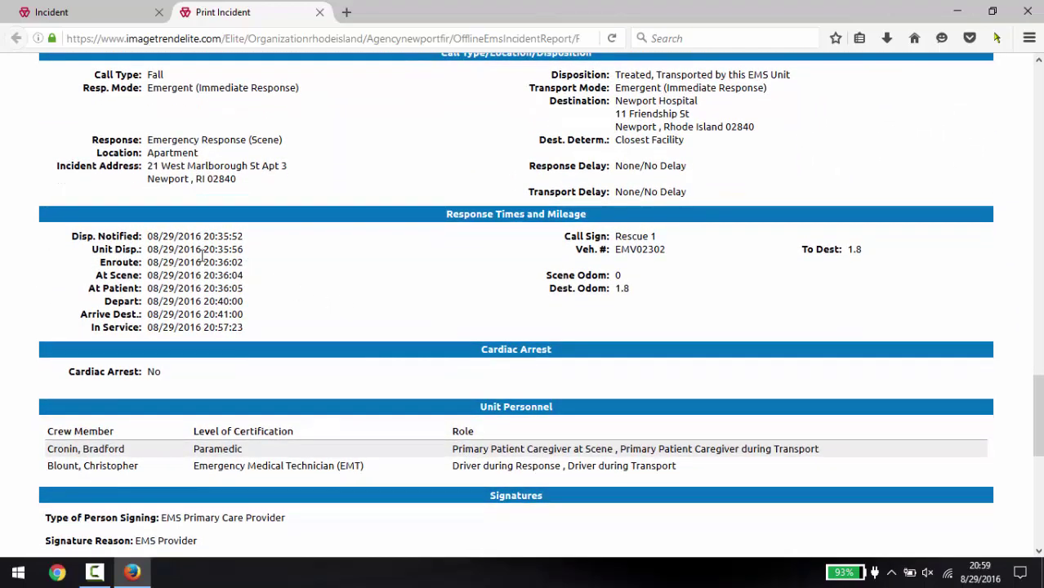
pyautogui.scroll(-2, 378, 395)
pyautogui.scroll(-5, 378, 395)
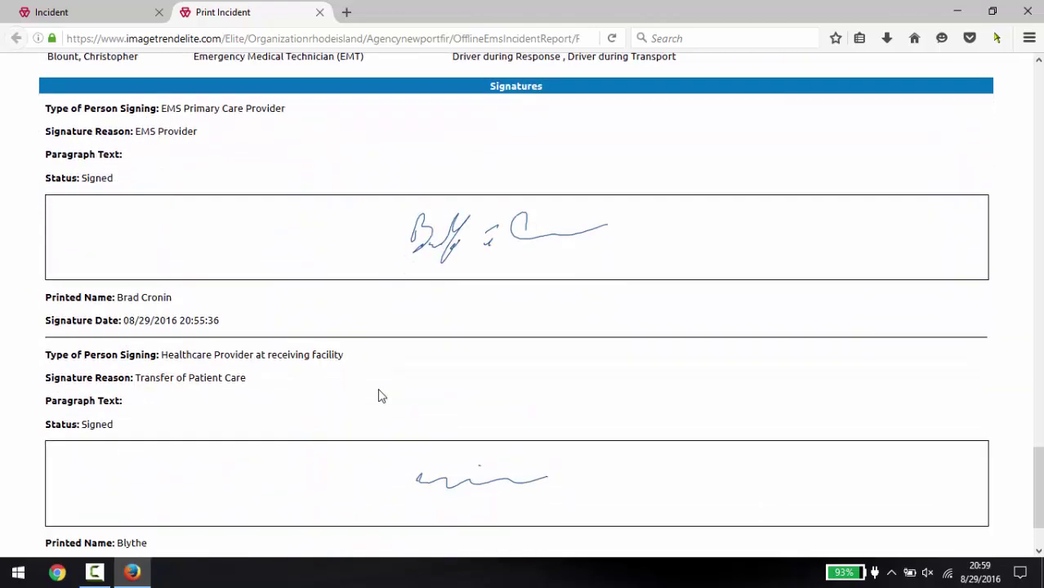
pyautogui.scroll(20, 379, 392)
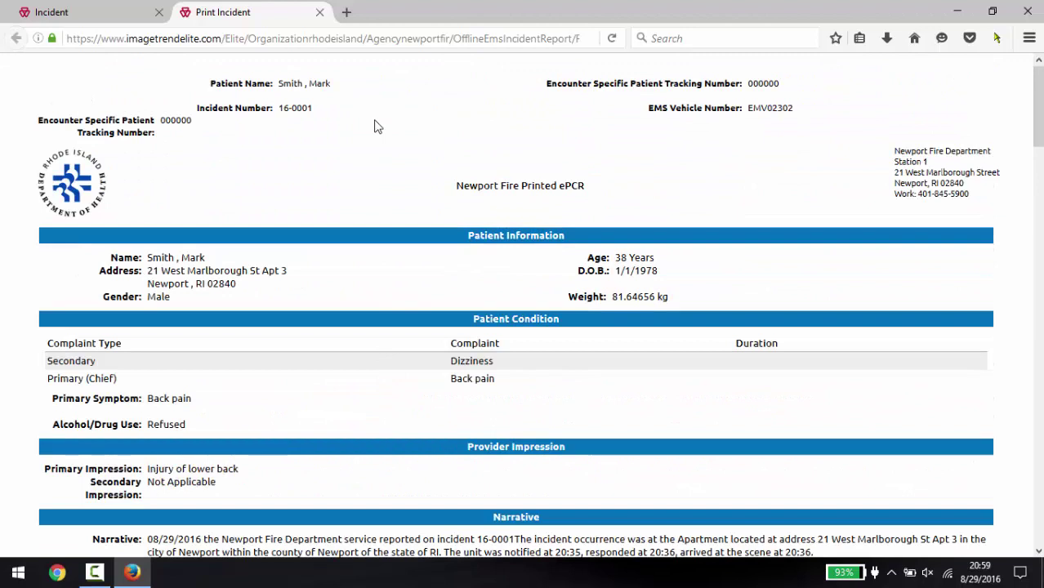
pyautogui.hotkey('ctrl', 'p')
pyautogui.click(239, 84)
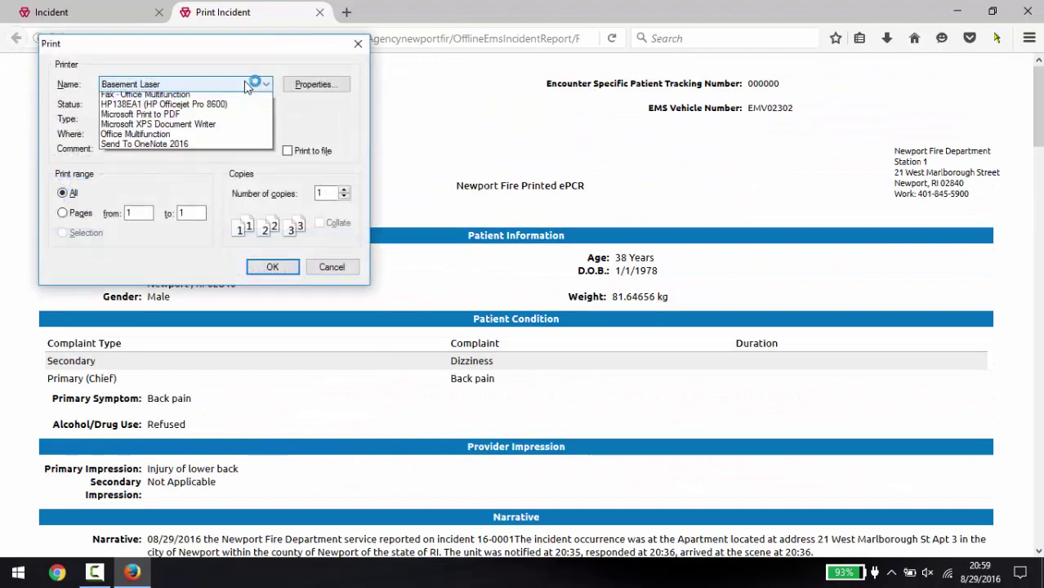
pyautogui.click(317, 270)
pyautogui.click(347, 267)
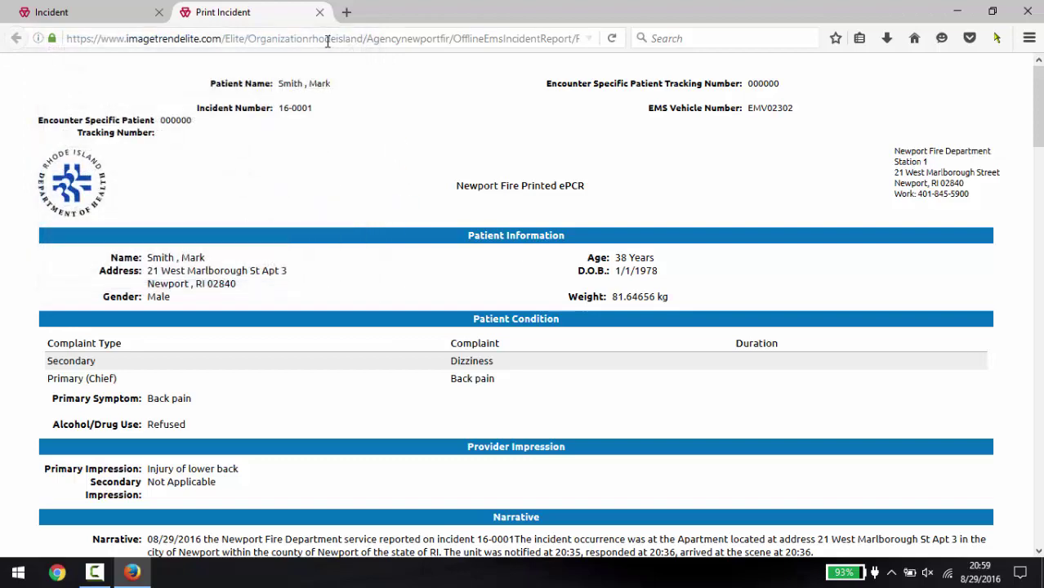
pyautogui.click(319, 13)
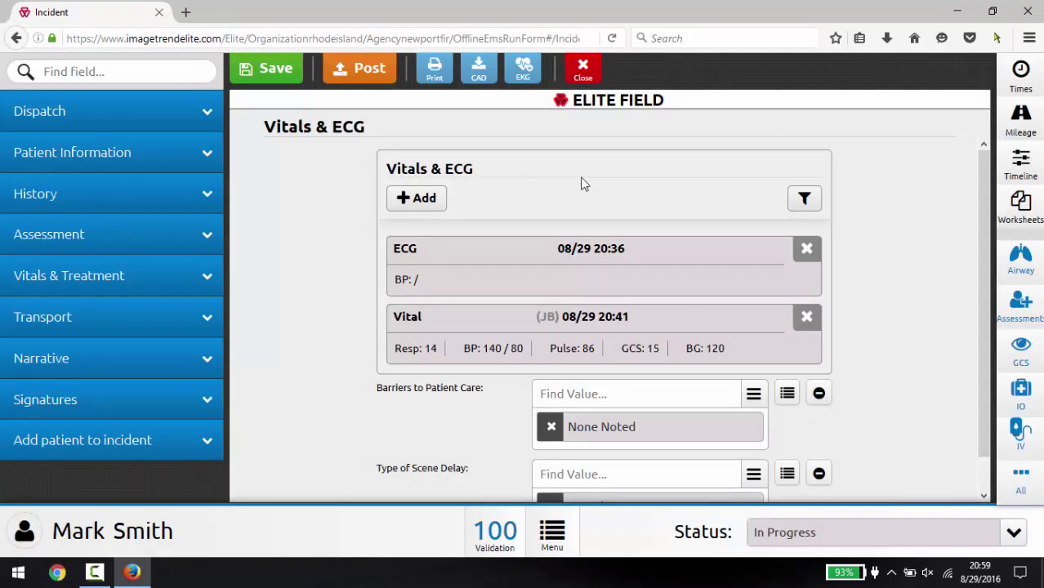
# - Close the incident form and post incident 16-0001 from the Run Form Dashboard
pyautogui.click(585, 73)
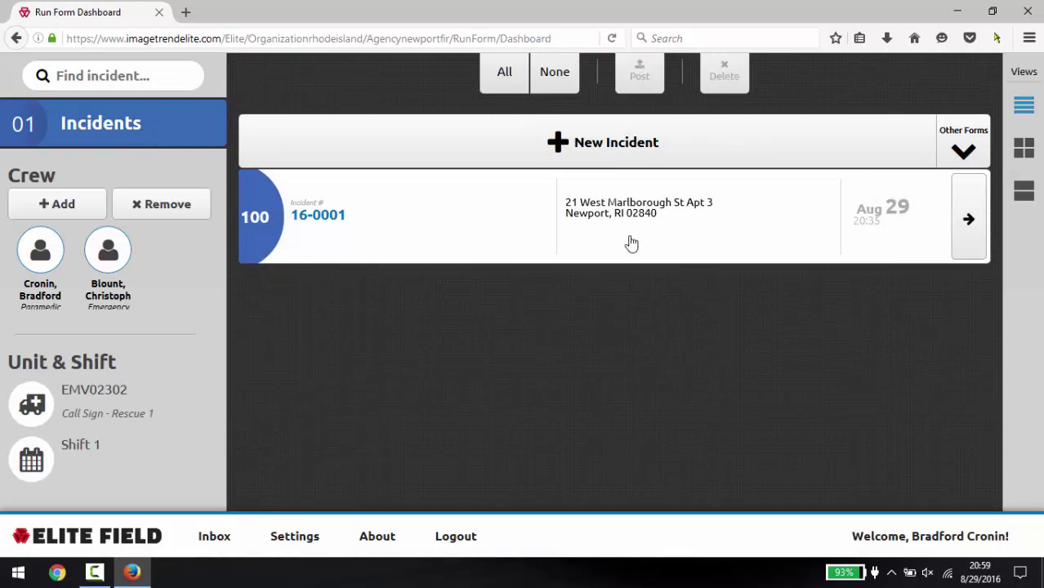
pyautogui.click(531, 225)
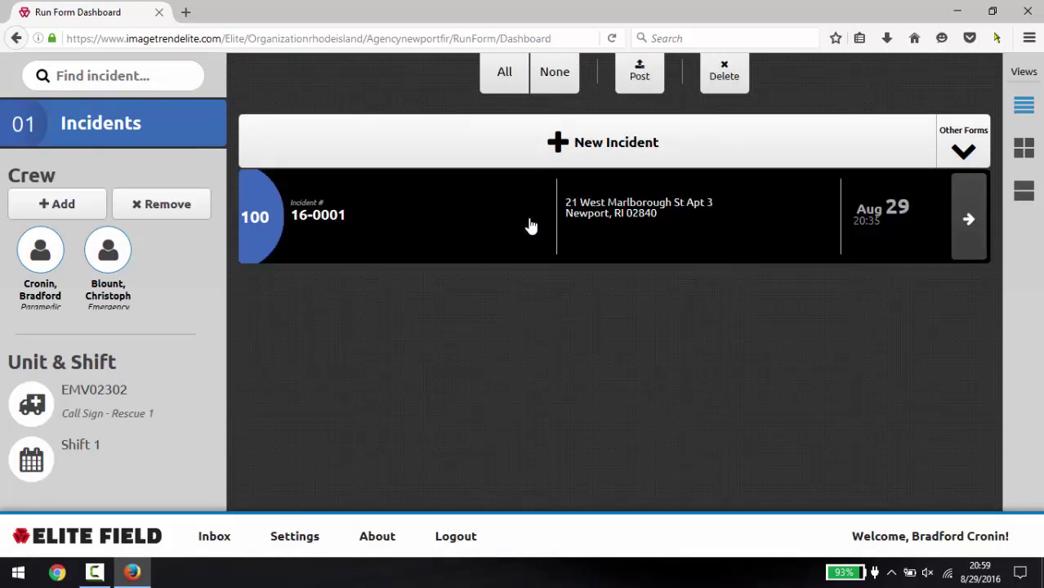
pyautogui.click(642, 75)
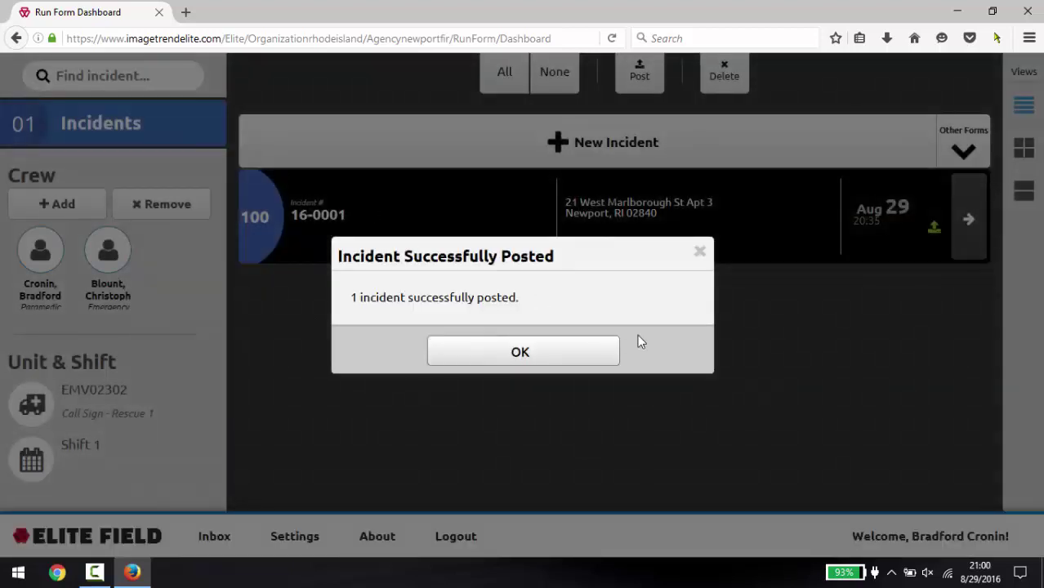
pyautogui.click(544, 358)
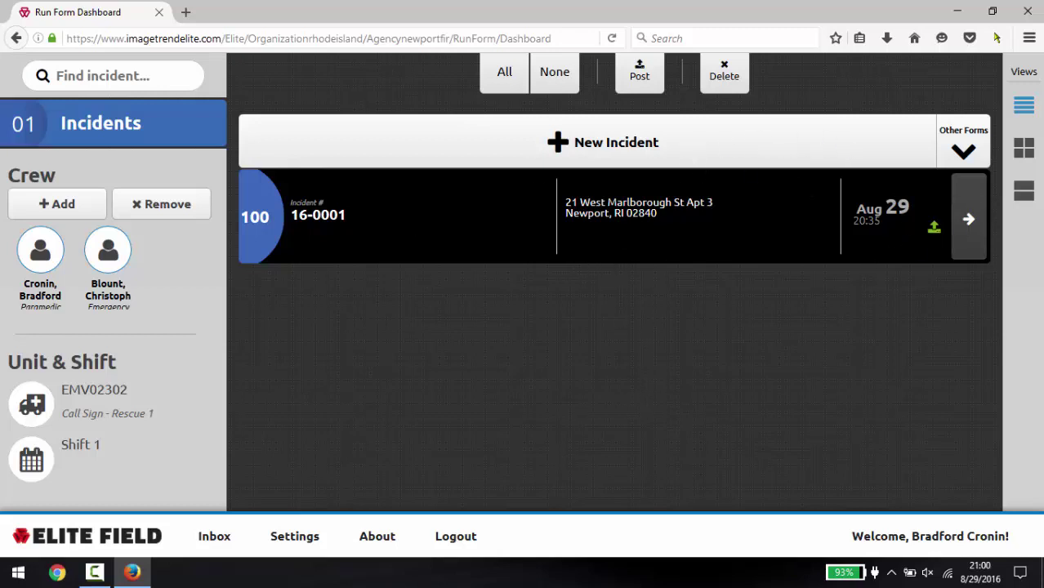
pyautogui.click(1025, 151)
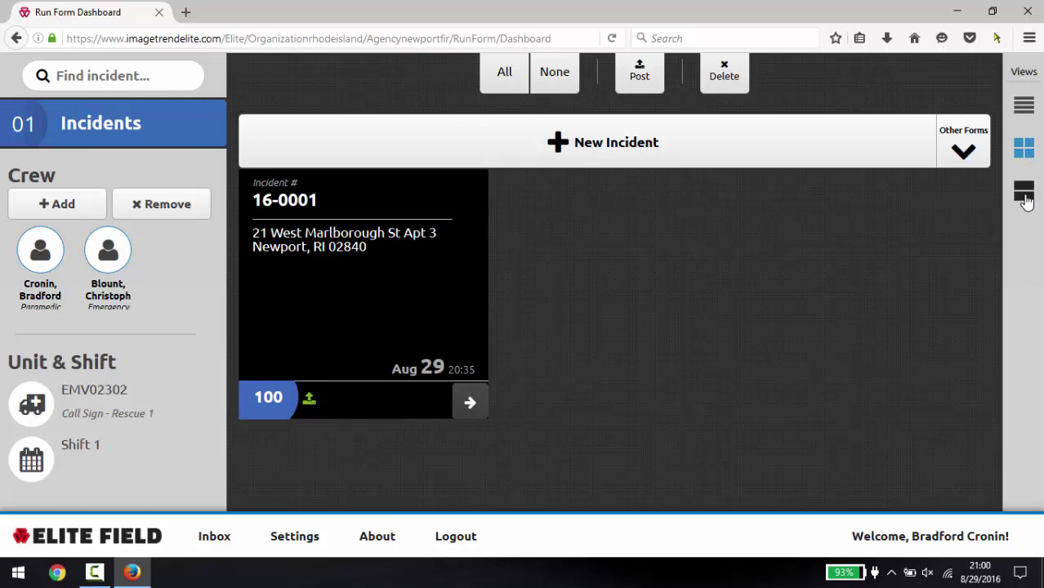
pyautogui.click(1024, 200)
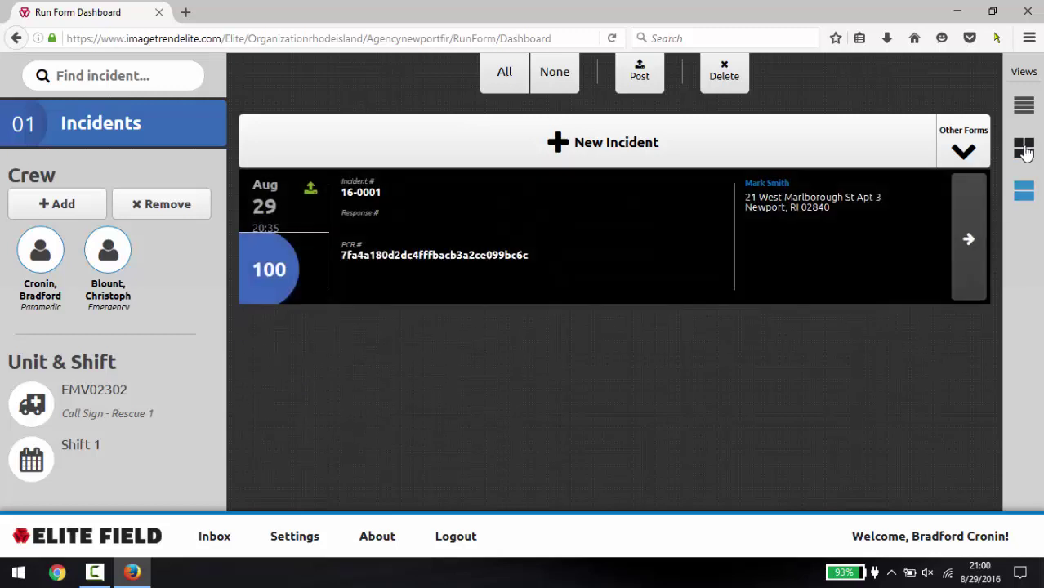
pyautogui.click(1025, 149)
pyautogui.click(1021, 117)
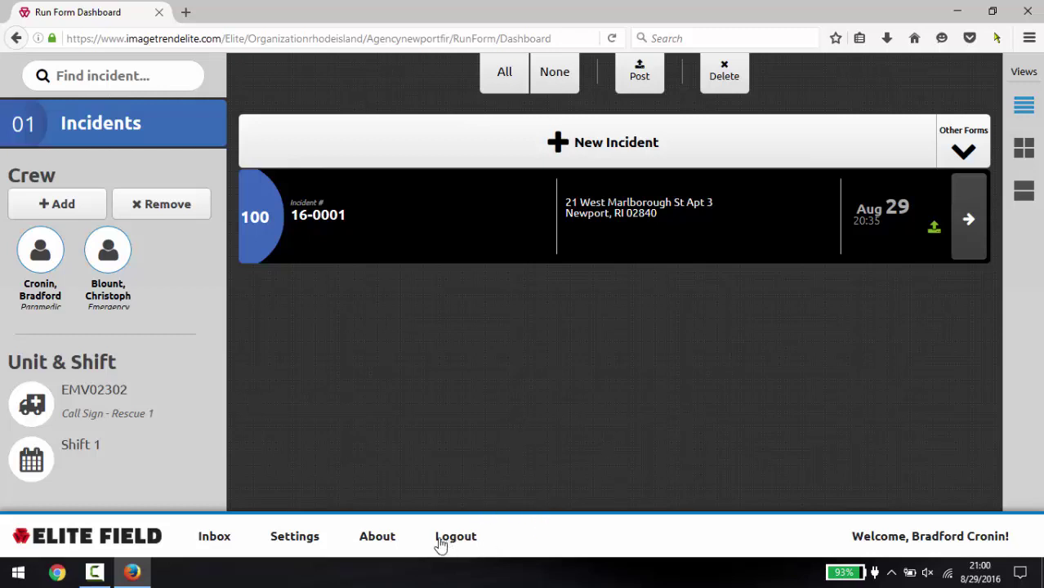
pyautogui.click(296, 539)
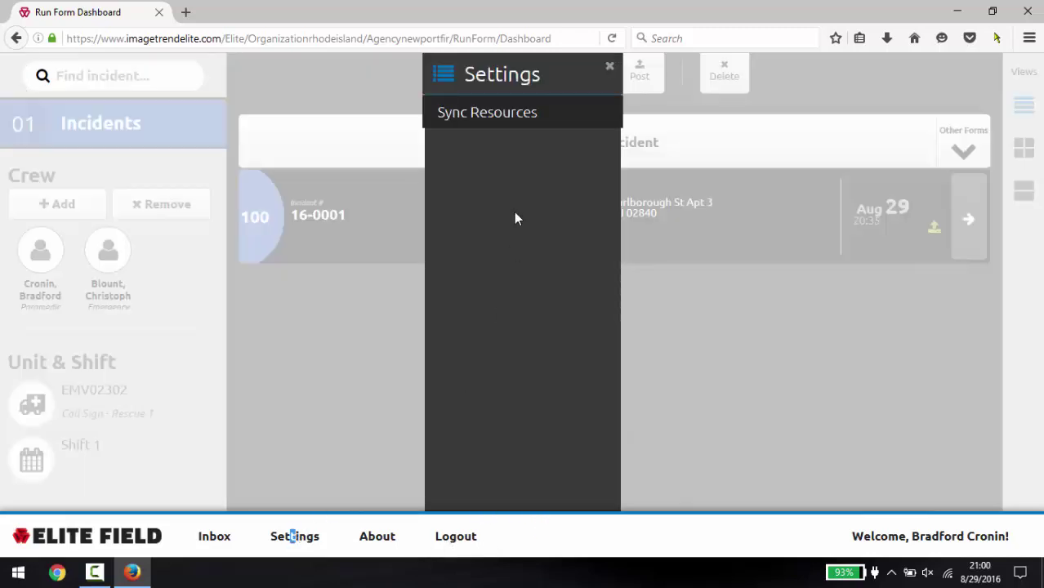
pyautogui.click(222, 537)
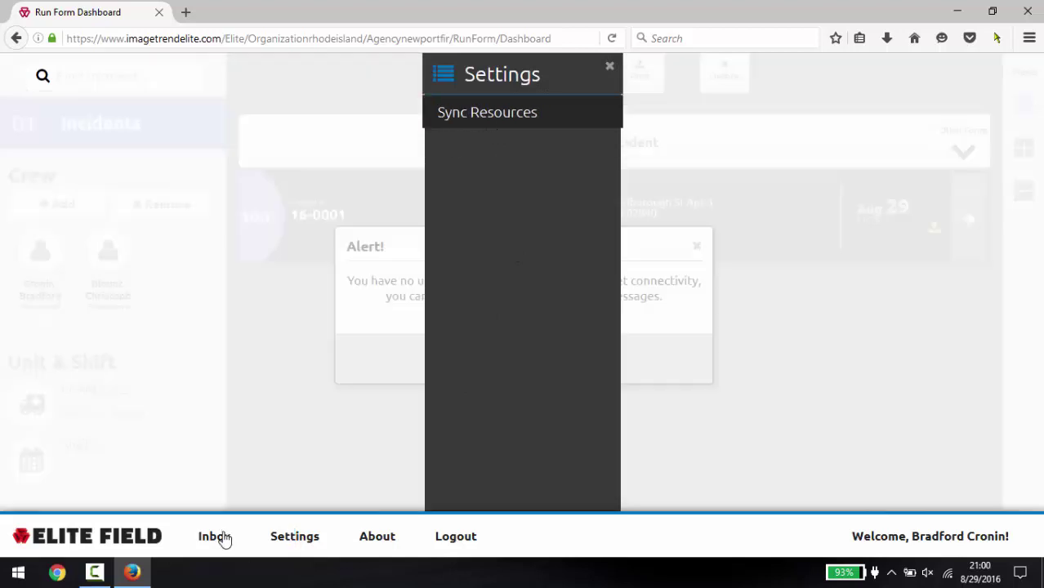
pyautogui.click(609, 66)
pyautogui.click(694, 247)
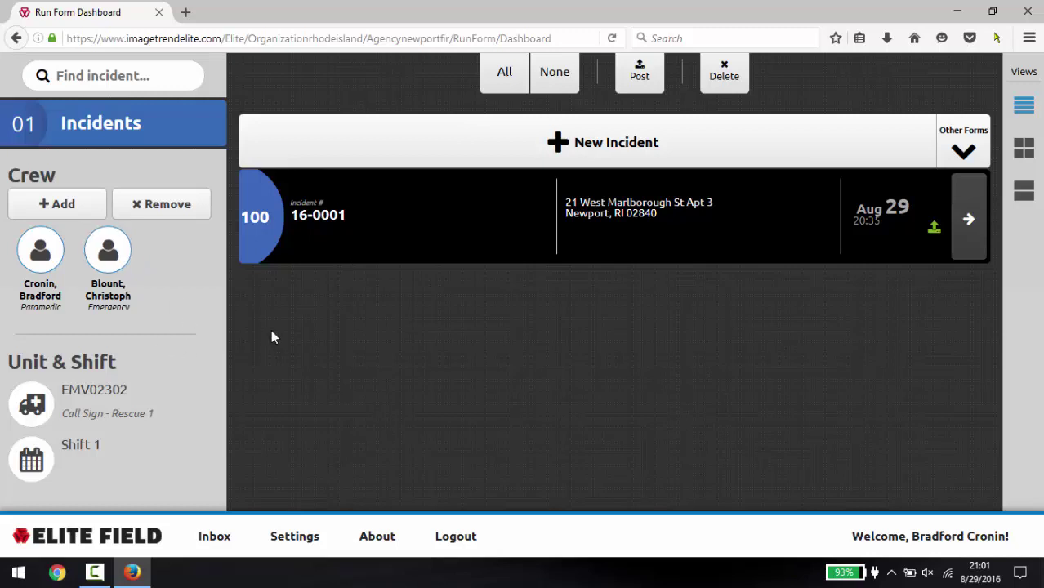
pyautogui.click(641, 152)
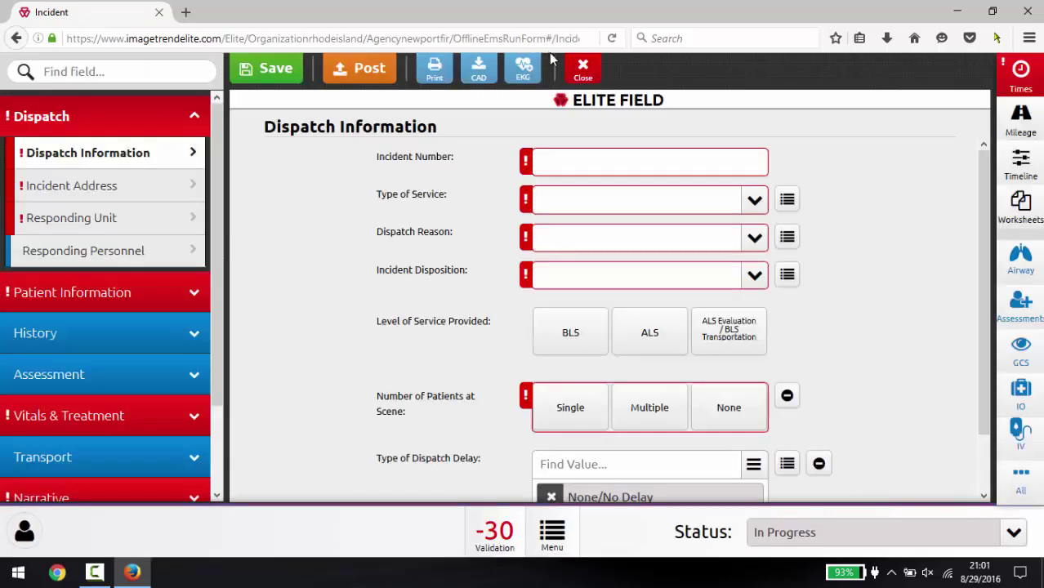
pyautogui.click(591, 76)
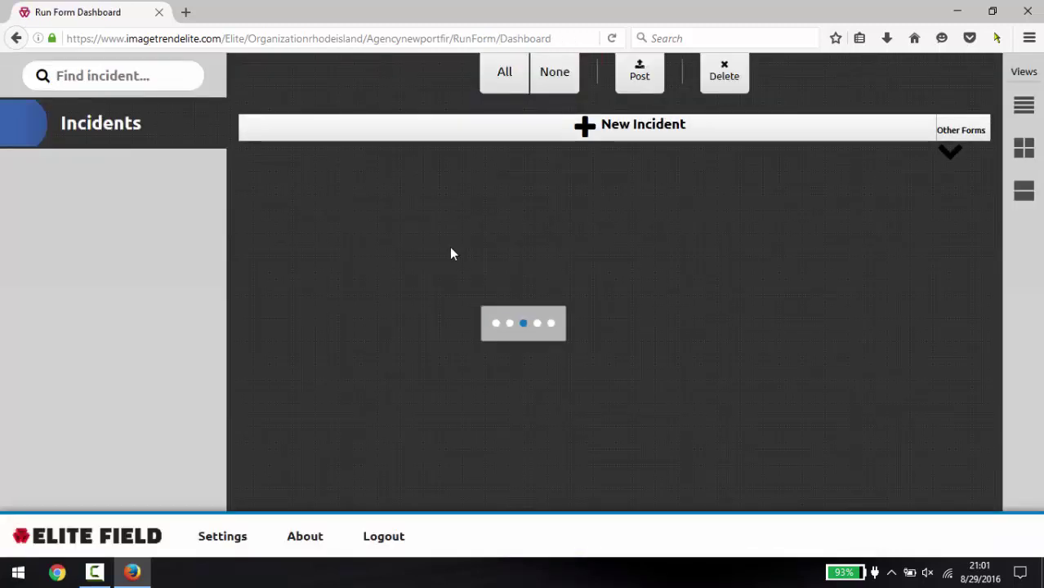